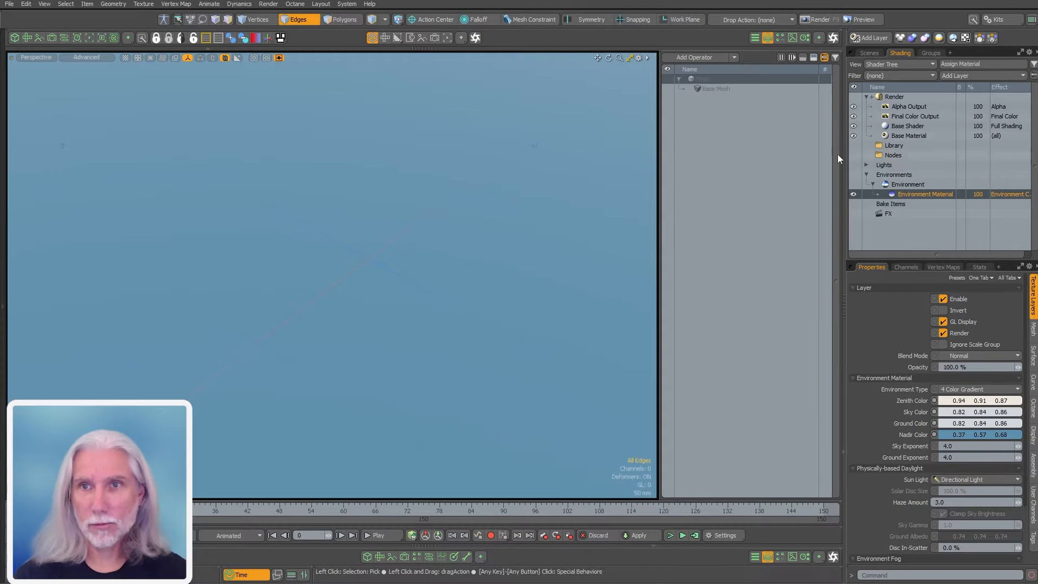
# Rename the Mesh item to 'Soccer Ball' and add a Sphere mesh operator to it
pyautogui.click(870, 52)
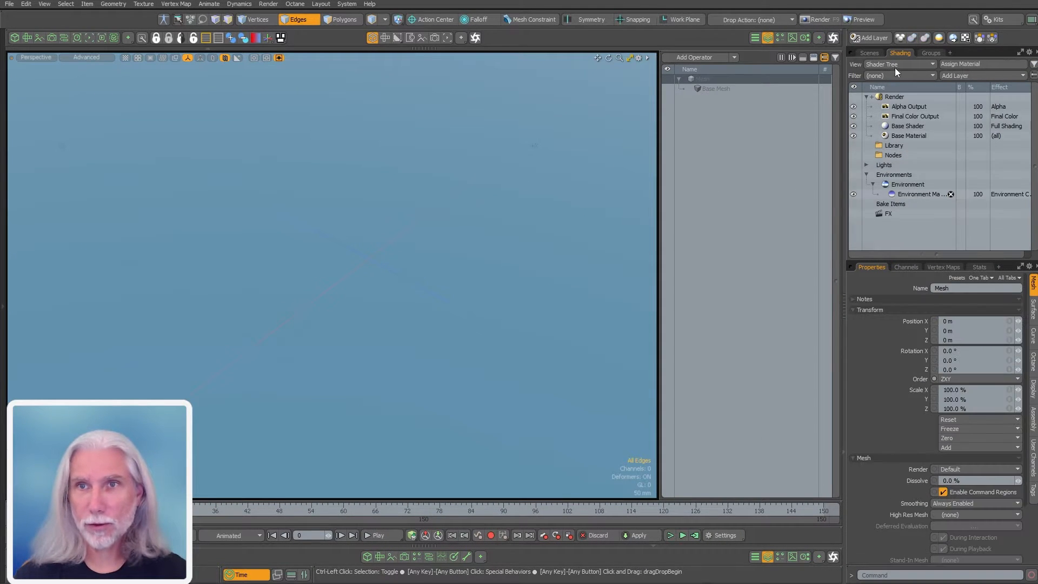
pyautogui.doubleClick(943, 106)
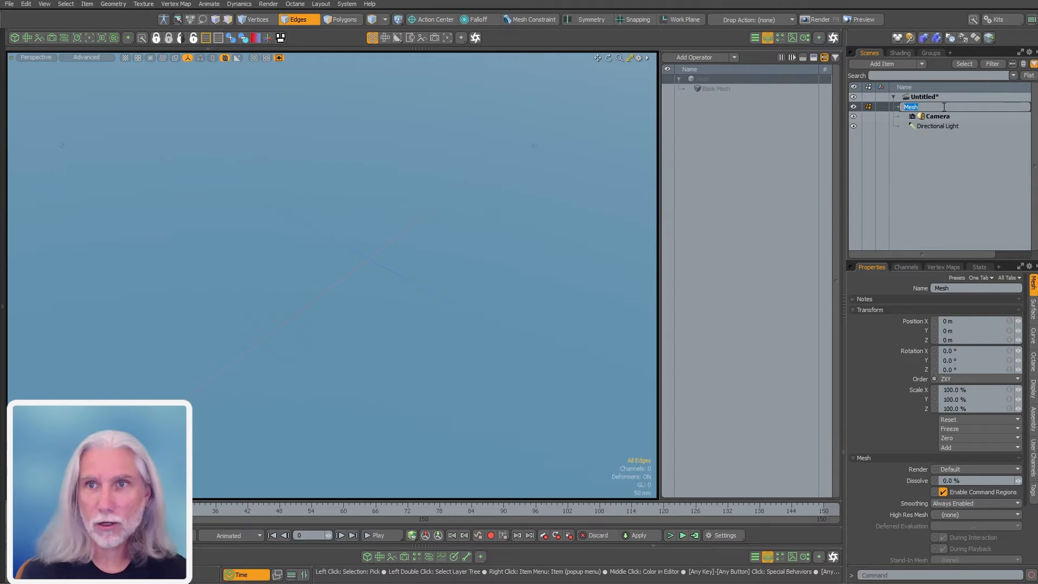
pyautogui.write('Soccer Ball')
pyautogui.press('Return')
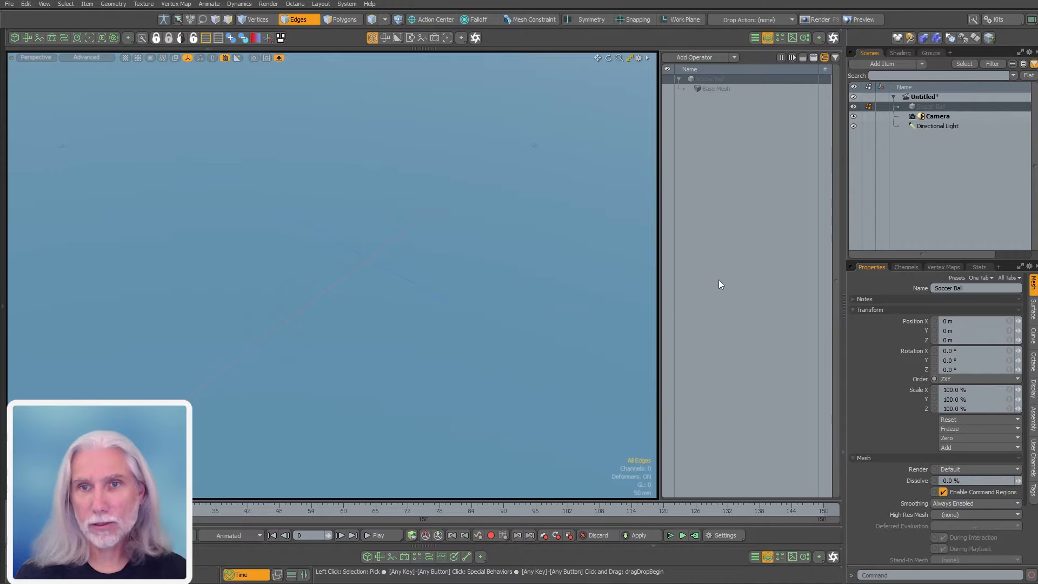
pyautogui.write('nsphere')
pyautogui.press('Return')
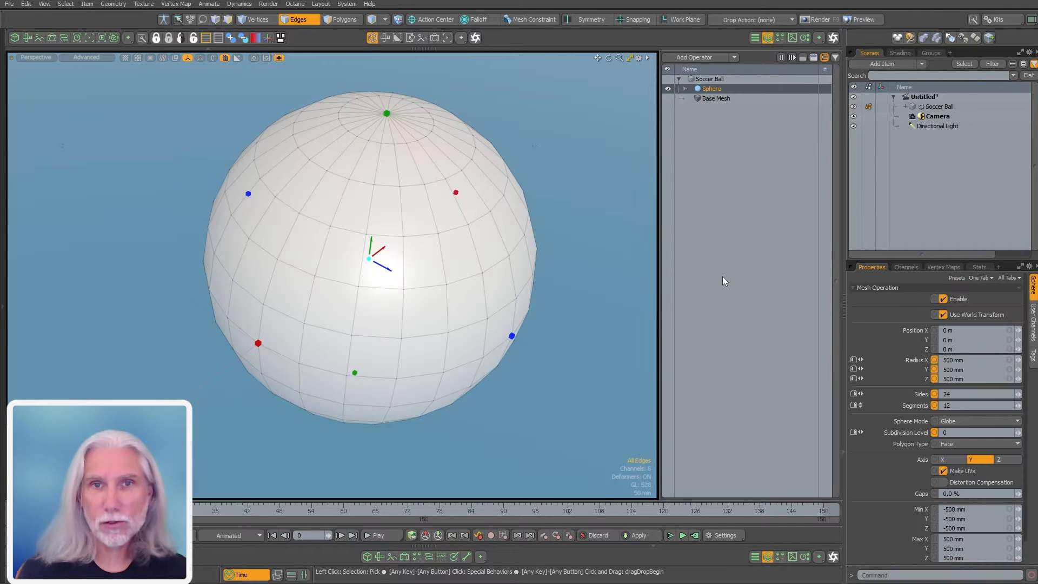
# Switch the sphere to Tesselation mode with a subdivision level of 2
pyautogui.press('k')
pyautogui.moveTo(579, 269); pyautogui.dragTo(559, 272)
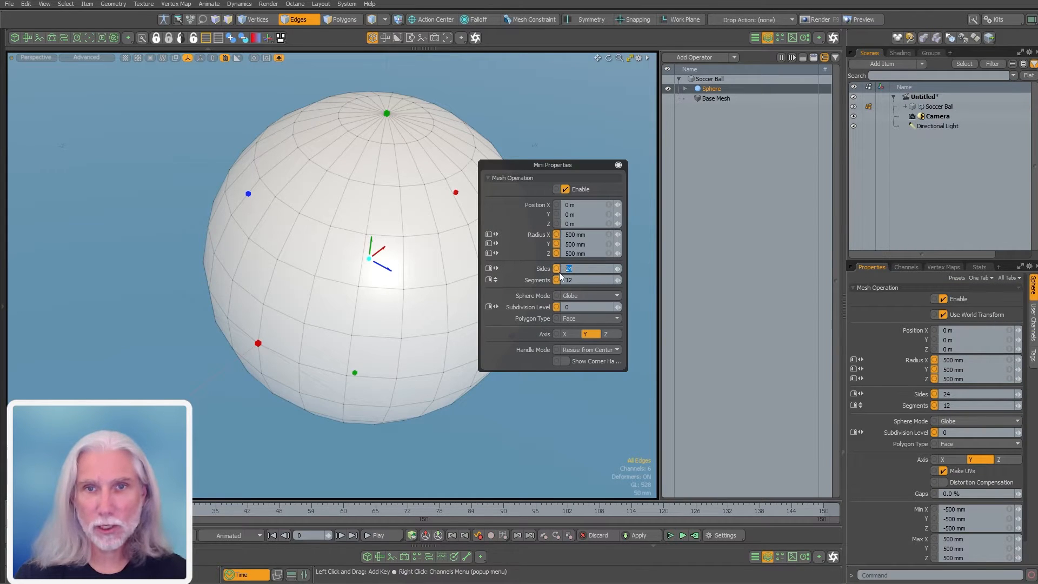
pyautogui.click(589, 295)
pyautogui.click(570, 306)
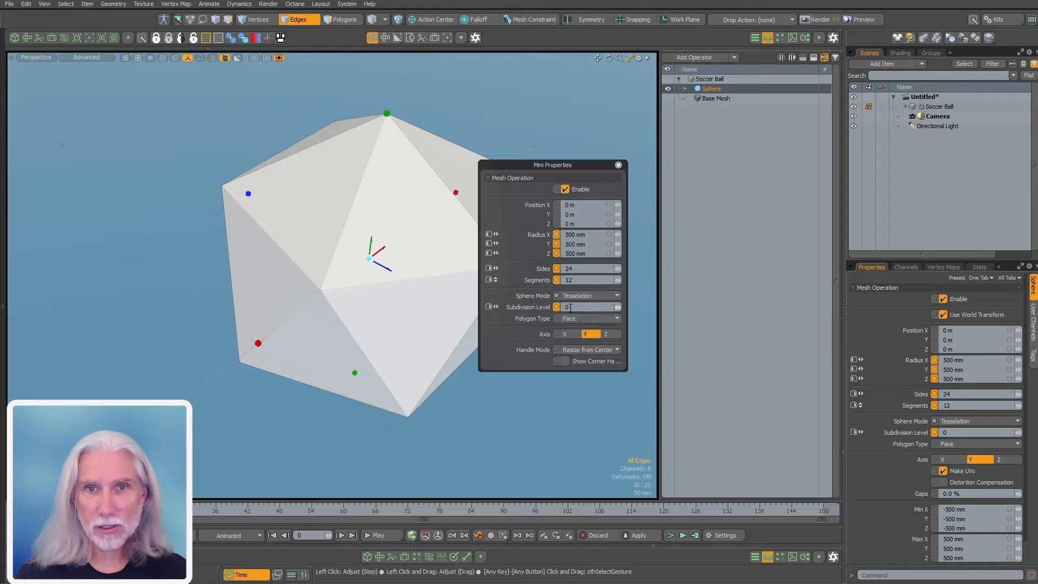
pyautogui.click(571, 307)
pyautogui.write('2')
pyautogui.press('Return')
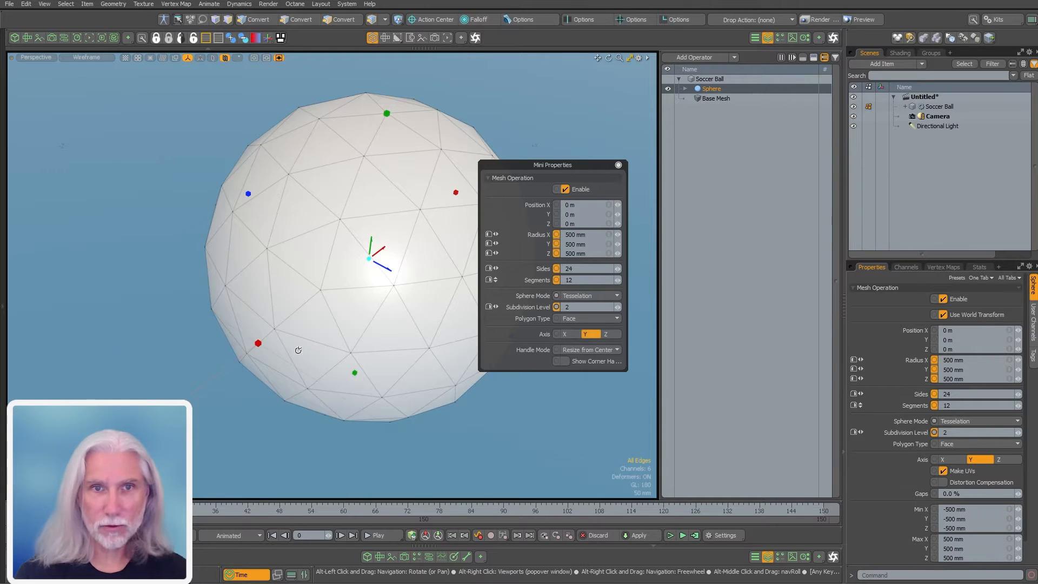
# Orbit the geodesic ball, switch to Polygons mode, and close the sphere's quick properties
pyautogui.keyDown('alt'); pyautogui.moveTo(297, 350); pyautogui.dragTo(452, 329); pyautogui.keyUp('alt')
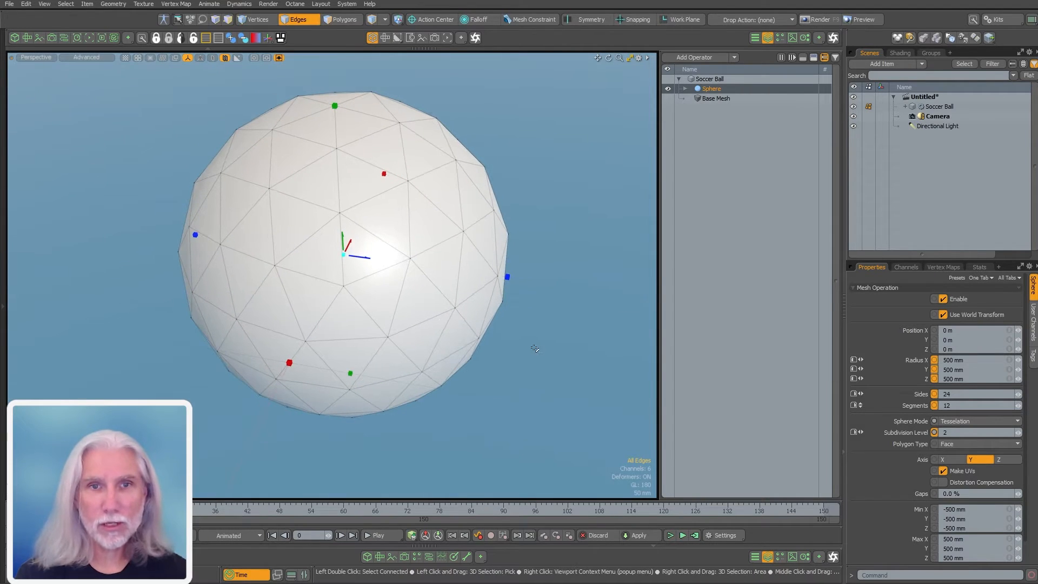
pyautogui.moveTo(439, 393)
pyautogui.keyDown('alt'); pyautogui.mouseDown()
pyautogui.moveTo(371, 351)
pyautogui.moveTo(426, 379)
pyautogui.mouseUp(); pyautogui.keyUp('alt')
pyautogui.press('3')
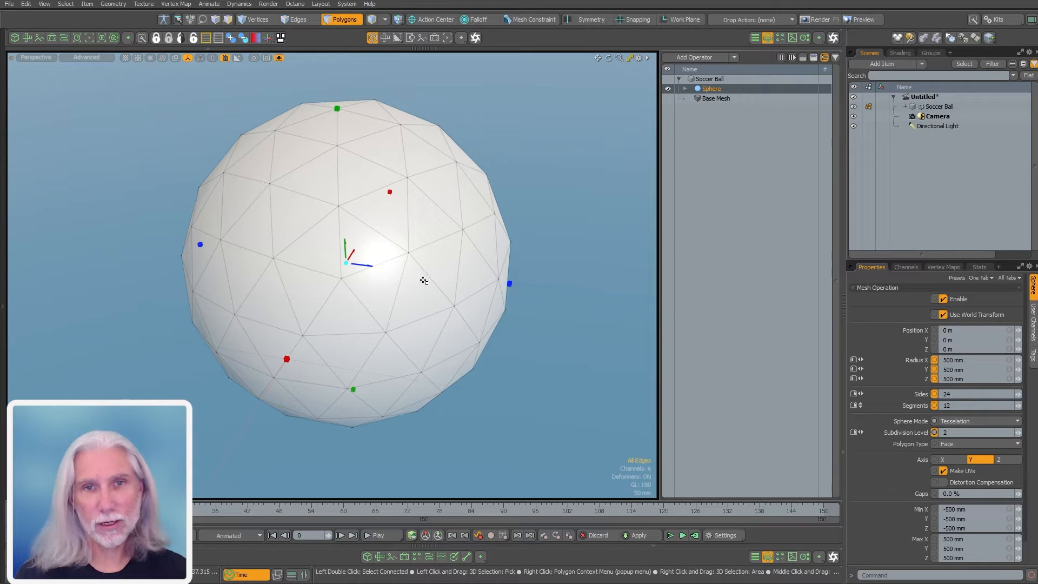
pyautogui.press('k')
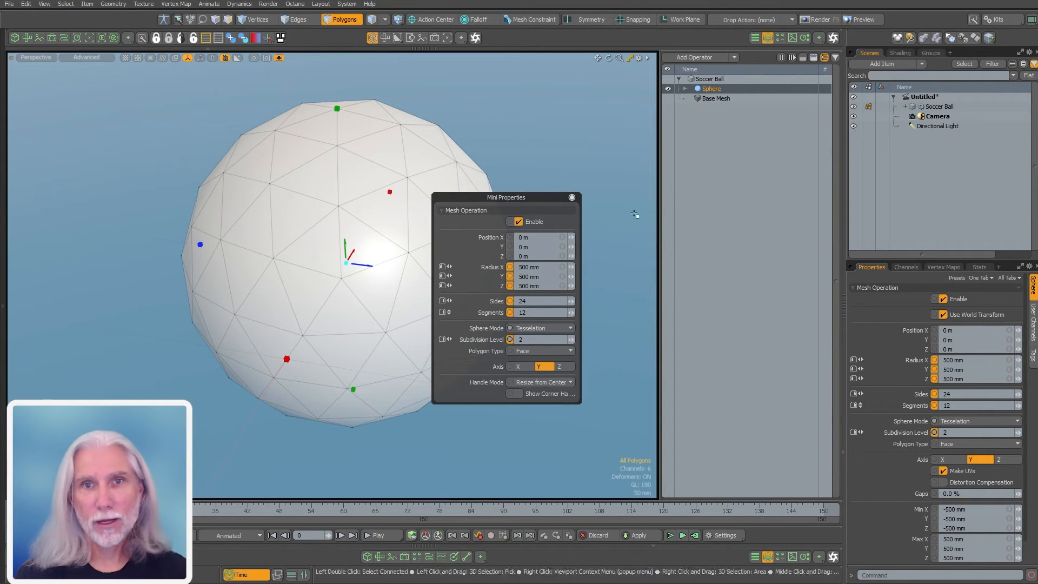
pyautogui.click(572, 198)
pyautogui.click(718, 105)
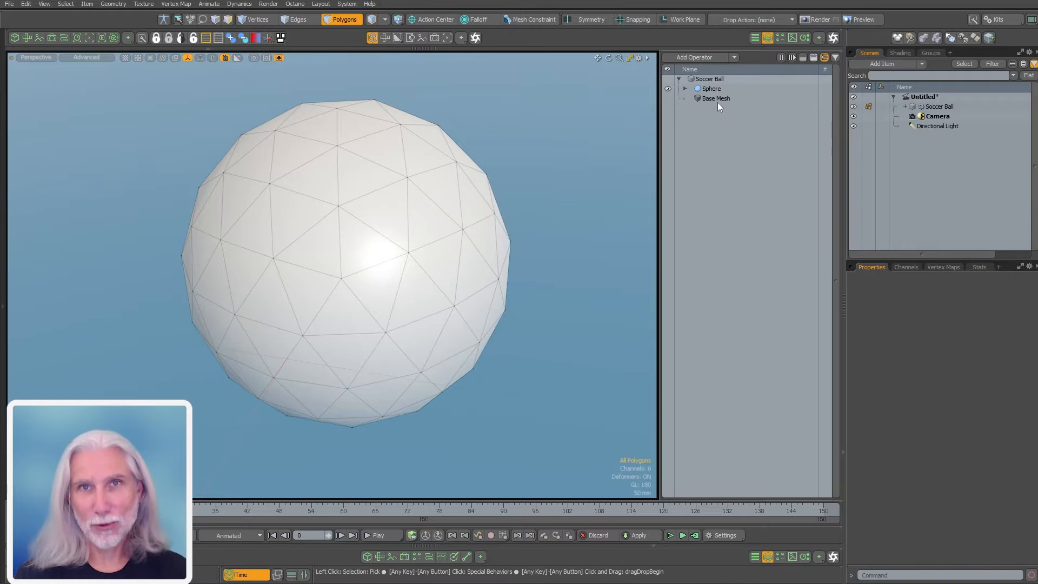
pyautogui.moveTo(416, 231)
pyautogui.mouseDown()
pyautogui.moveTo(393, 227)
pyautogui.moveTo(440, 278)
pyautogui.mouseUp()
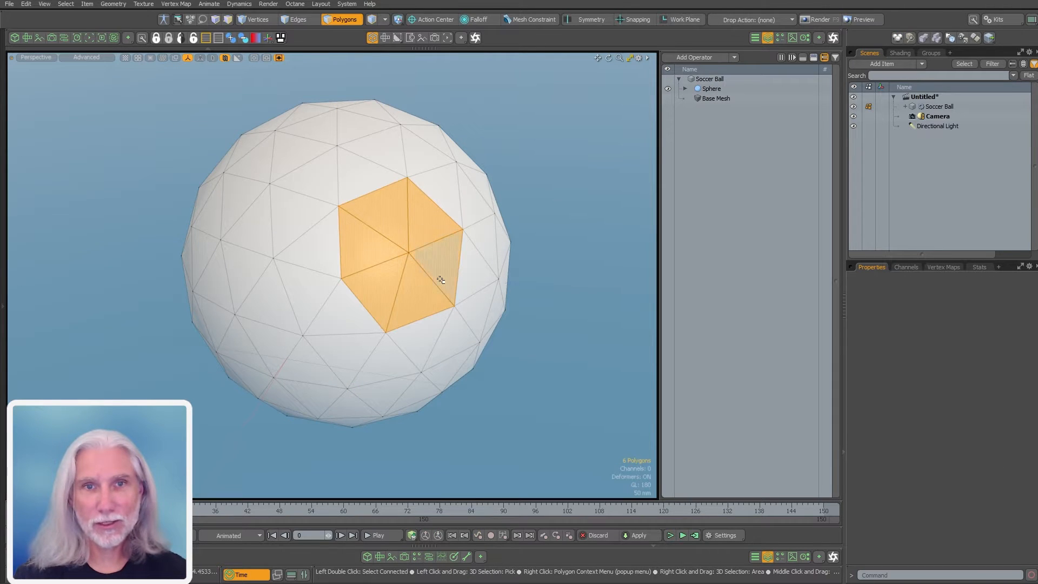
pyautogui.keyDown('alt'); pyautogui.moveTo(323, 323); pyautogui.dragTo(366, 311); pyautogui.keyUp('alt')
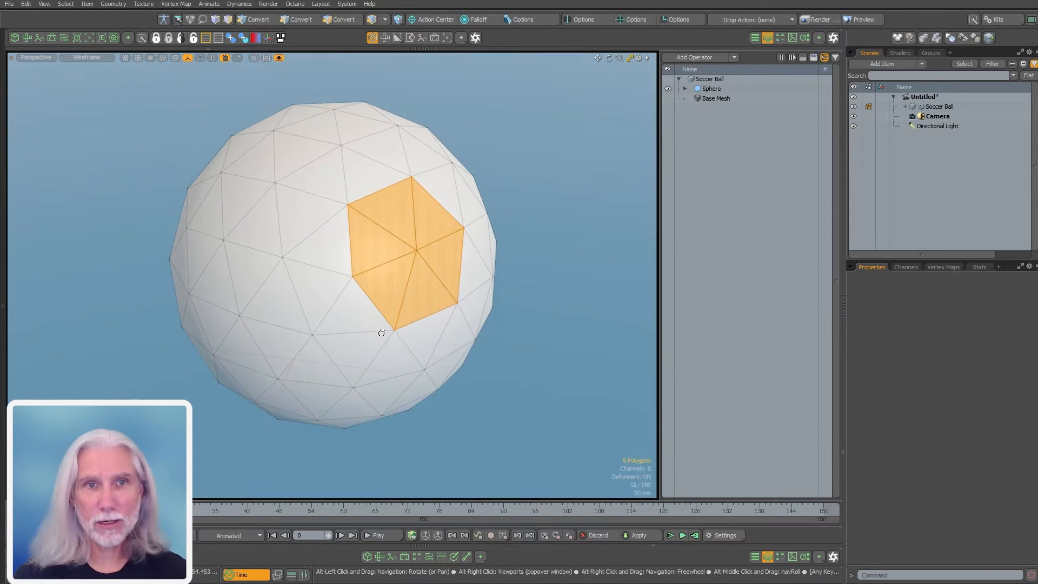
pyautogui.press('1')
pyautogui.click(418, 251)
pyautogui.press('2')
pyautogui.moveTo(434, 252)
pyautogui.mouseDown()
pyautogui.moveTo(389, 248)
pyautogui.moveTo(442, 265)
pyautogui.mouseUp()
pyautogui.keyDown('alt'); pyautogui.moveTo(495, 304); pyautogui.dragTo(521, 334); pyautogui.keyUp('alt')
pyautogui.keyDown('alt'); pyautogui.moveTo(271, 287); pyautogui.dragTo(459, 329); pyautogui.keyUp('alt')
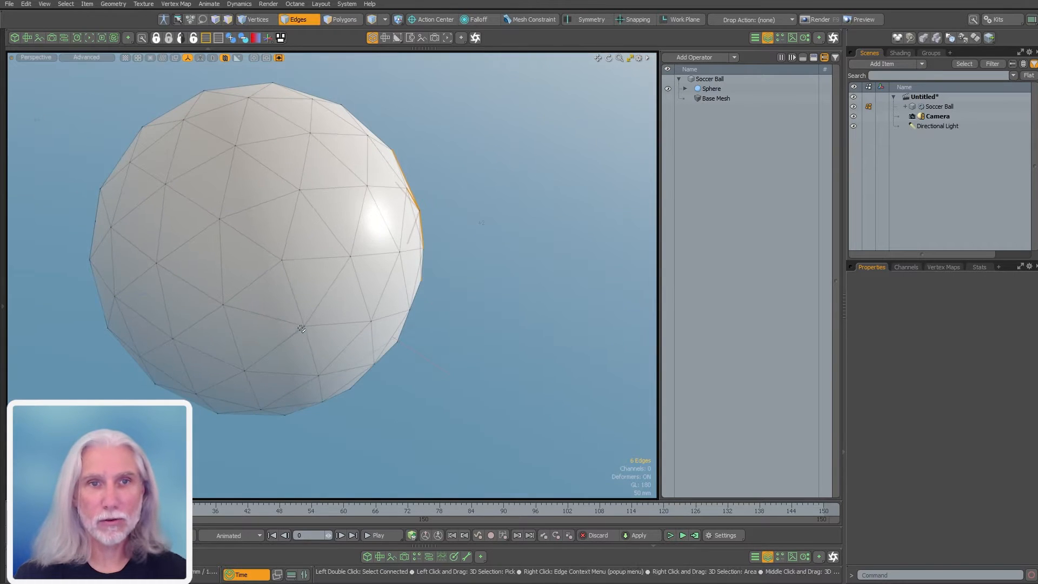
pyautogui.press('1')
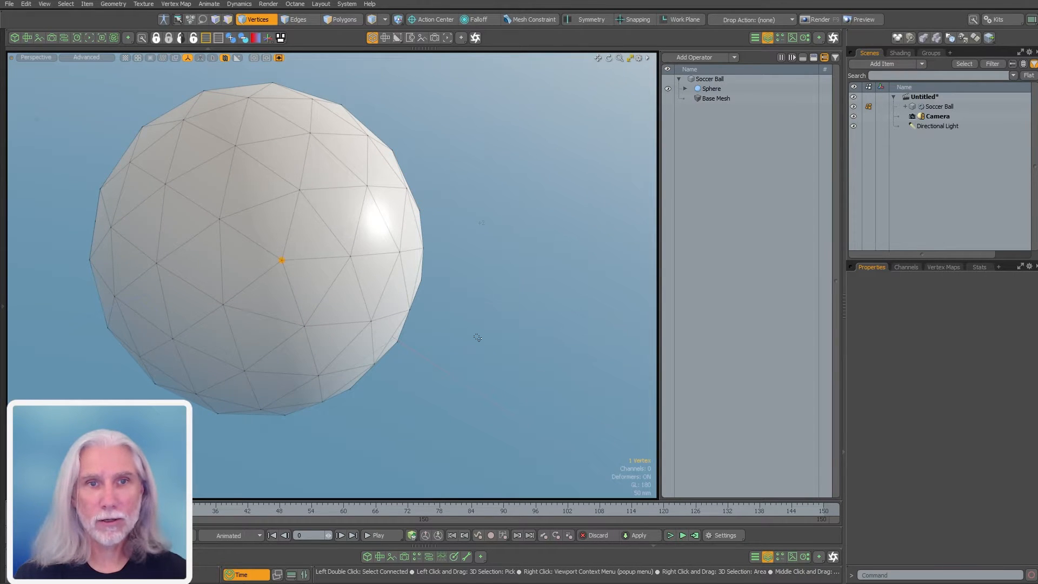
pyautogui.press('2')
pyautogui.press('3')
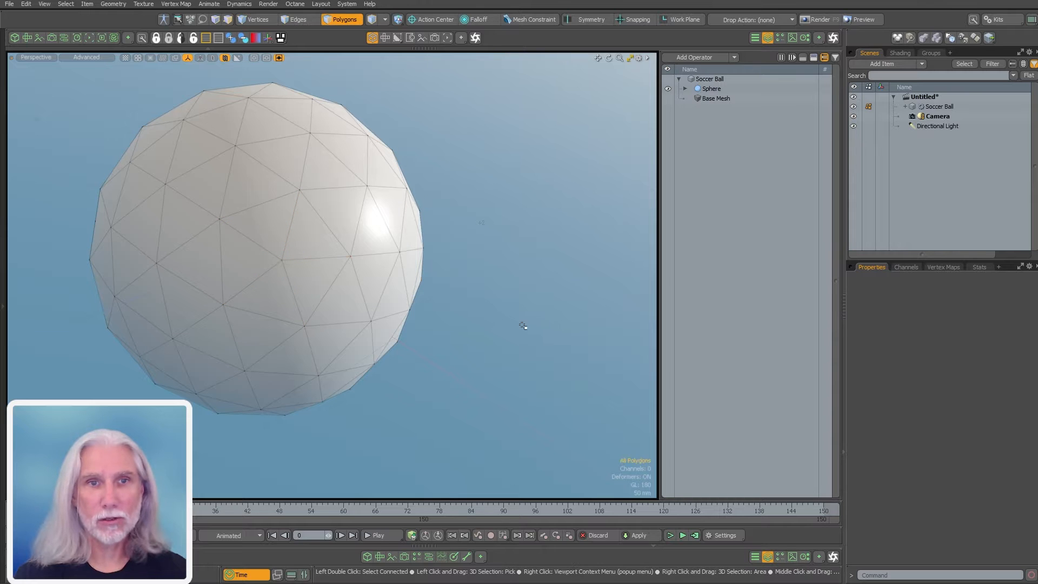
pyautogui.click(318, 266)
pyautogui.moveTo(317, 266); pyautogui.dragTo(284, 287)
pyautogui.keyDown('alt'); pyautogui.moveTo(396, 324); pyautogui.dragTo(442, 314); pyautogui.keyUp('alt')
pyautogui.moveTo(424, 272)
pyautogui.keyDown('alt'); pyautogui.mouseDown()
pyautogui.moveTo(447, 343)
pyautogui.moveTo(410, 281)
pyautogui.mouseUp(); pyautogui.keyUp('alt')
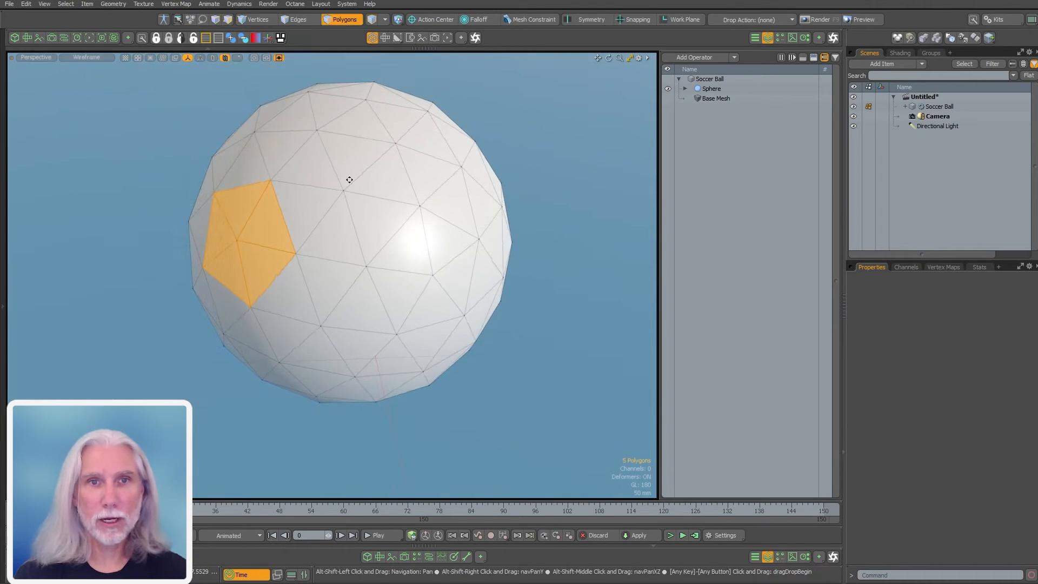
pyautogui.moveTo(347, 178)
pyautogui.keyDown('shift'); pyautogui.mouseDown()
pyautogui.moveTo(365, 215)
pyautogui.moveTo(371, 189)
pyautogui.mouseUp(); pyautogui.keyUp('shift')
pyautogui.keyDown('alt'); pyautogui.moveTo(351, 303); pyautogui.dragTo(327, 292); pyautogui.keyUp('alt')
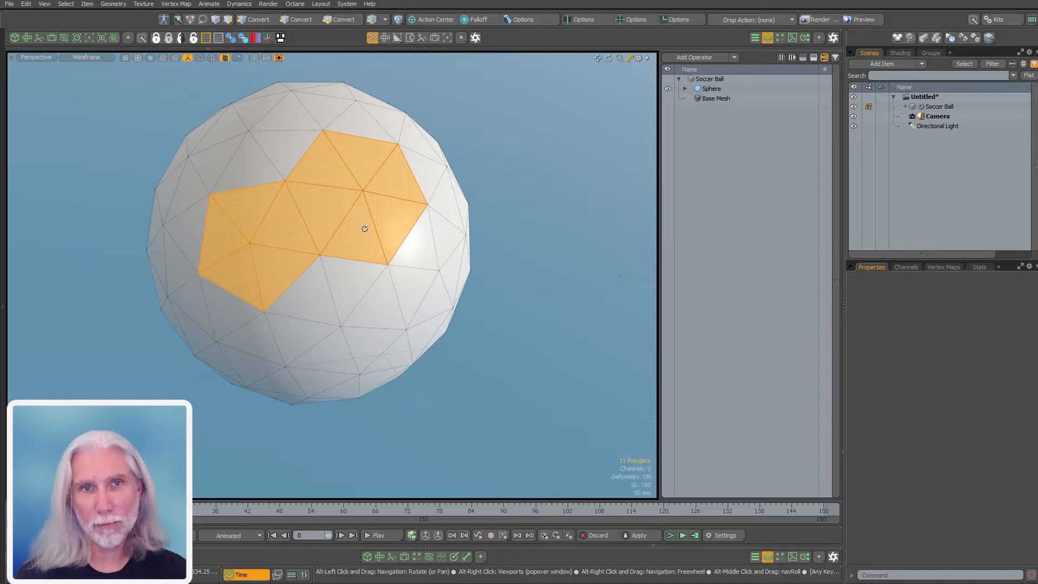
pyautogui.moveTo(256, 210)
pyautogui.keyDown('ctrl'); pyautogui.mouseDown()
pyautogui.moveTo(265, 259)
pyautogui.moveTo(293, 232)
pyautogui.mouseUp(); pyautogui.keyUp('ctrl')
pyautogui.press('1')
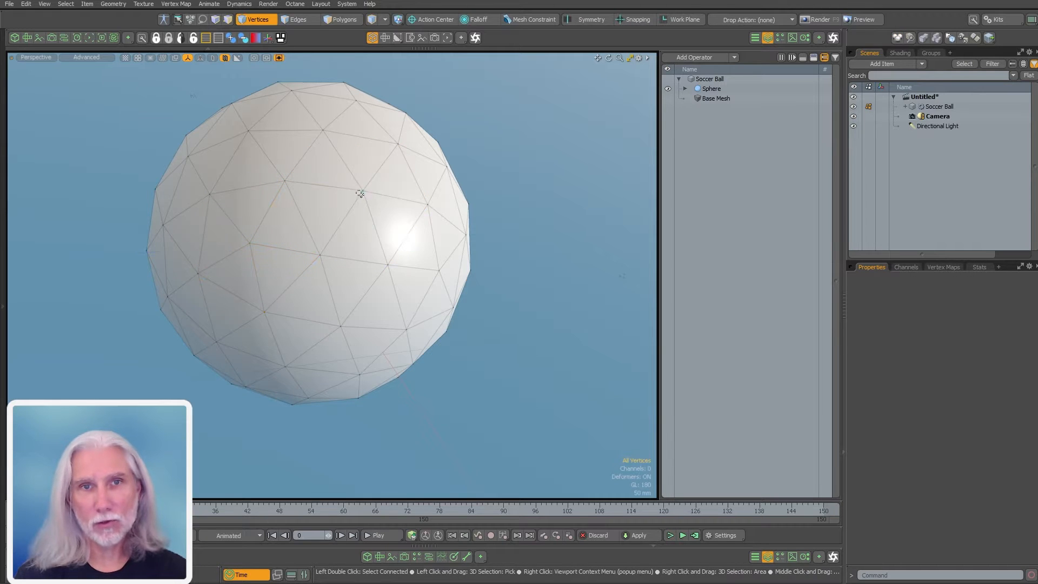
pyautogui.click(361, 191)
pyautogui.hotkey('alt', '2')
pyautogui.click(570, 274)
pyautogui.keyDown('alt'); pyautogui.moveTo(452, 260); pyautogui.dragTo(457, 289); pyautogui.keyUp('alt')
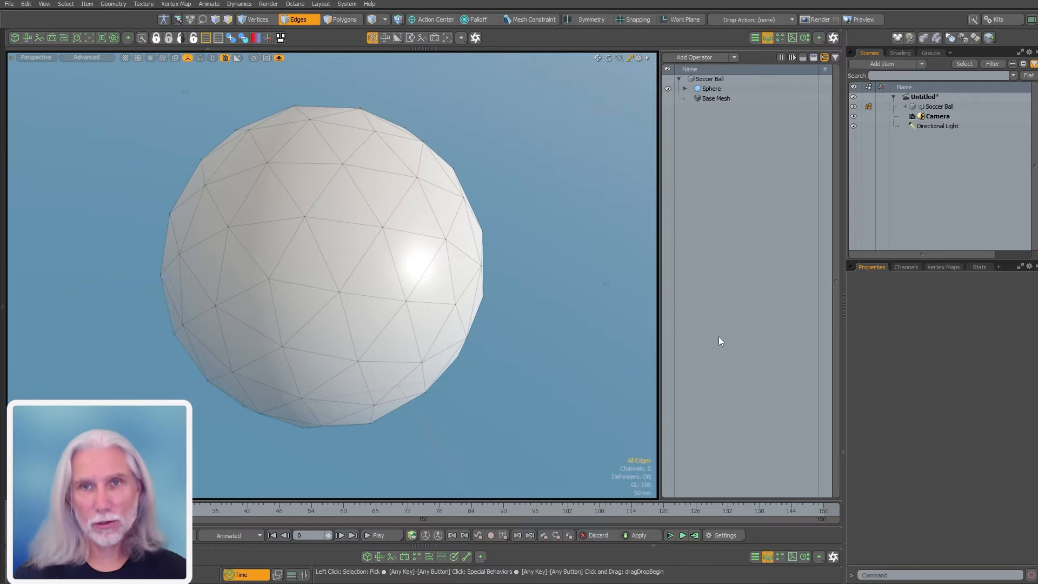
# Add a Polygon Merge operation to the Soccer Ball and expand it
pyautogui.doubleClick(732, 242)
pyautogui.write('p')
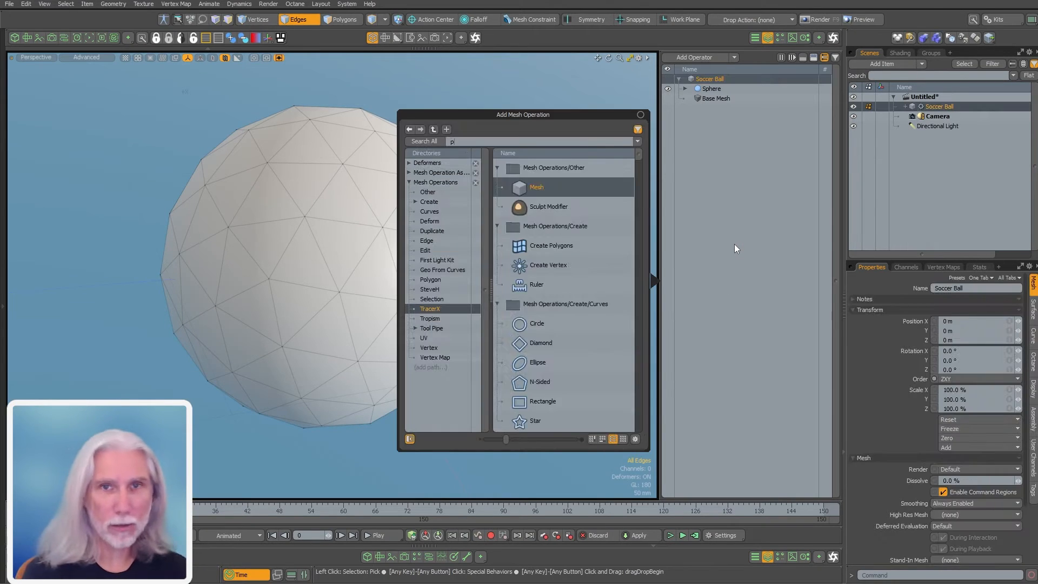
pyautogui.write('olygon mer')
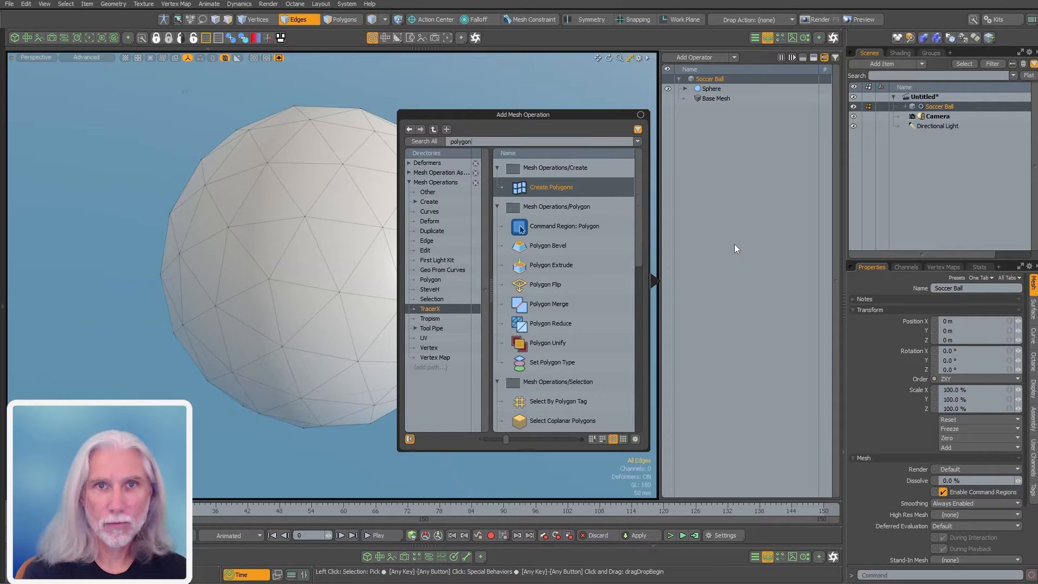
pyautogui.press('Return')
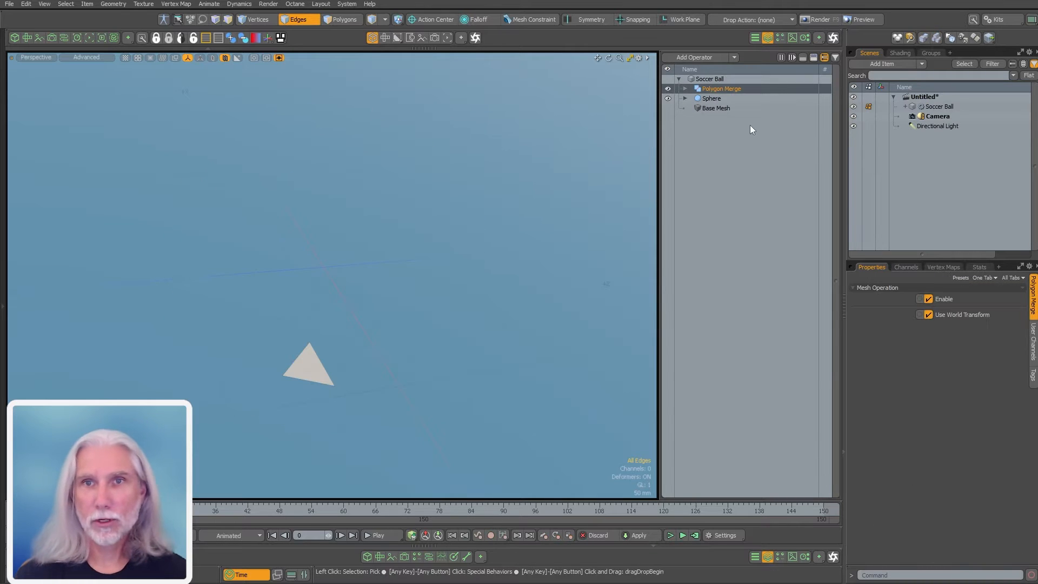
pyautogui.click(685, 89)
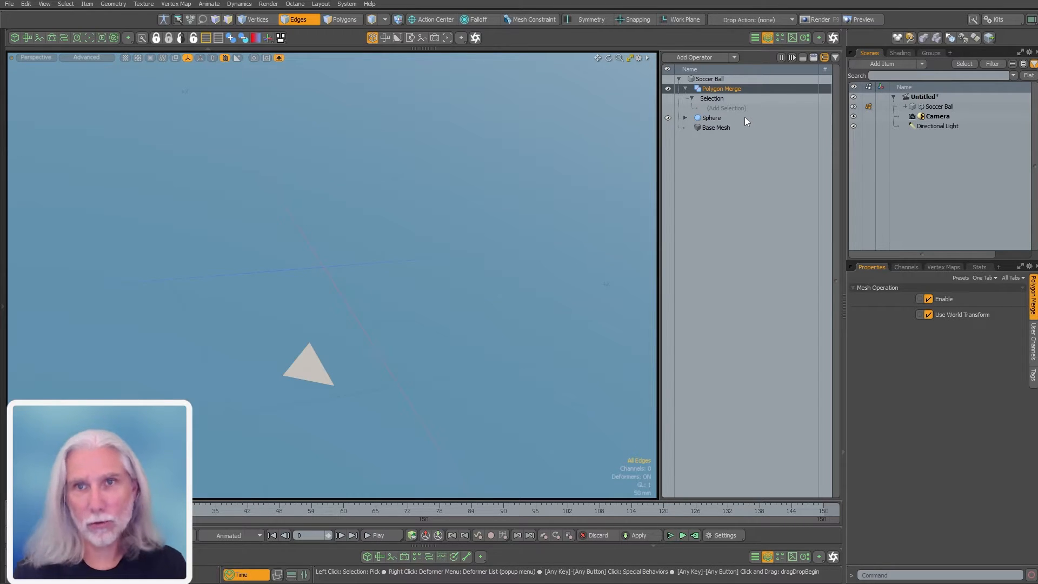
# Add Select Vertices by Edge Count as Polygon Merge's selection
pyautogui.click(729, 108)
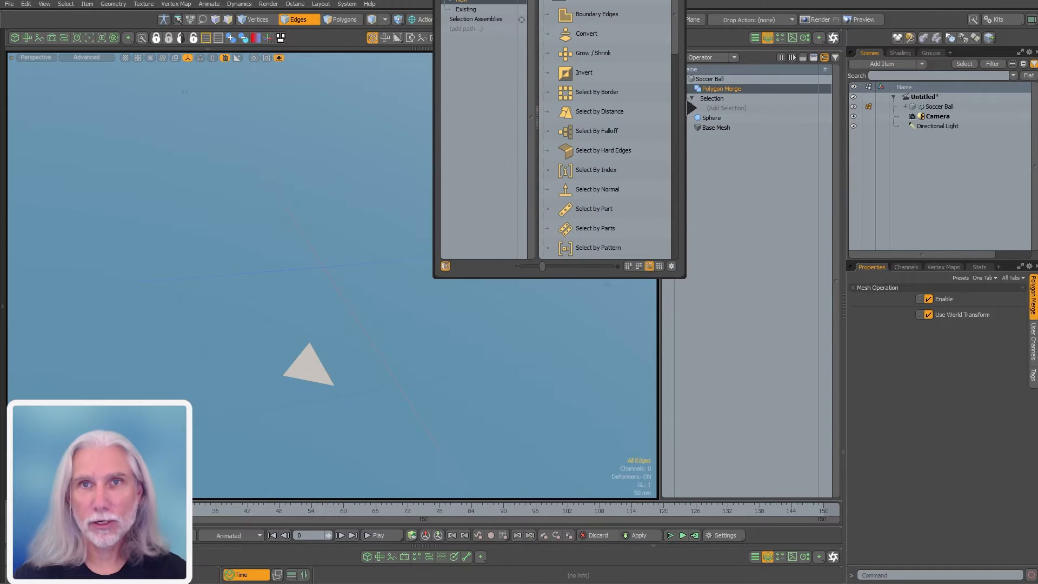
pyautogui.moveTo(654, 141); pyautogui.dragTo(659, 320)
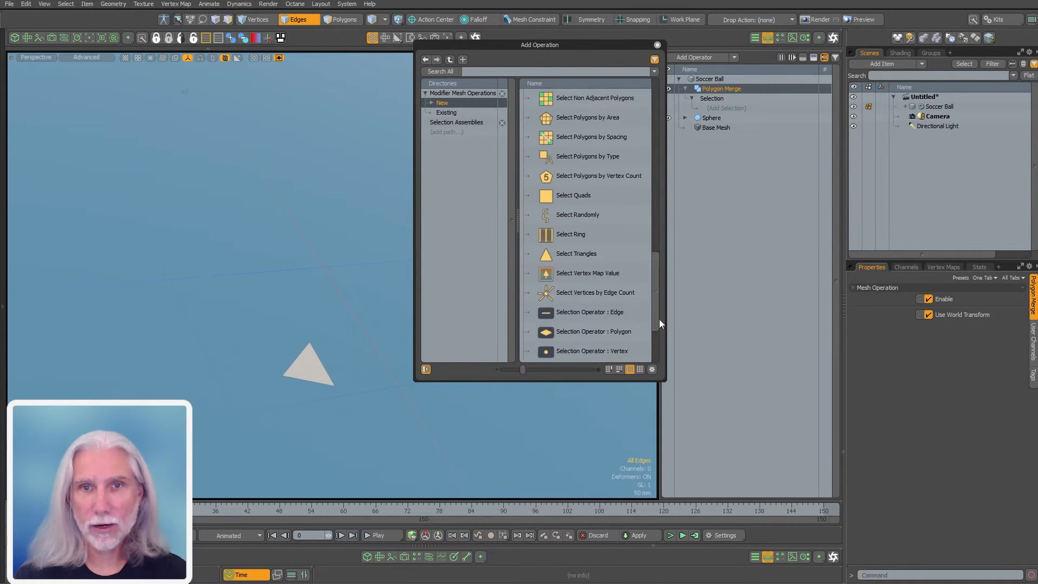
pyautogui.doubleClick(598, 291)
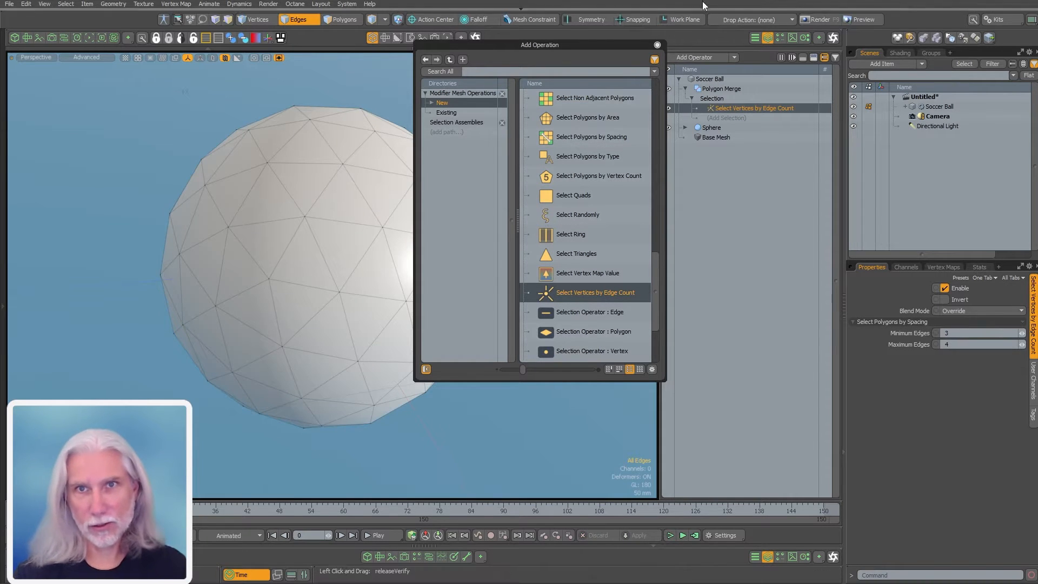
pyautogui.click(656, 44)
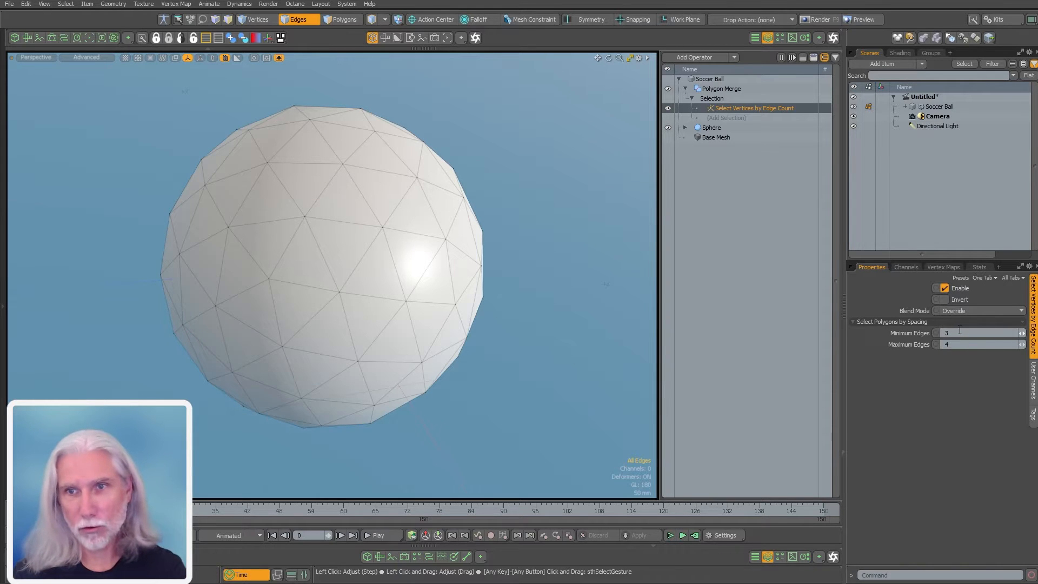
# Set the edge-count selection's Minimum Edges to 5 and review its settings
pyautogui.moveTo(957, 332); pyautogui.dragTo(932, 336)
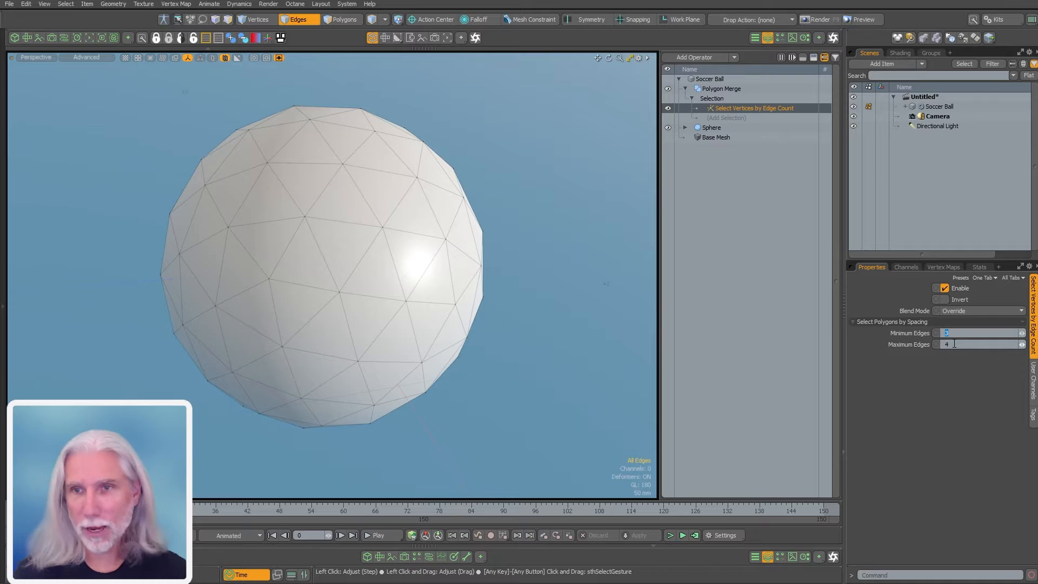
pyautogui.write('5')
pyautogui.press('Return')
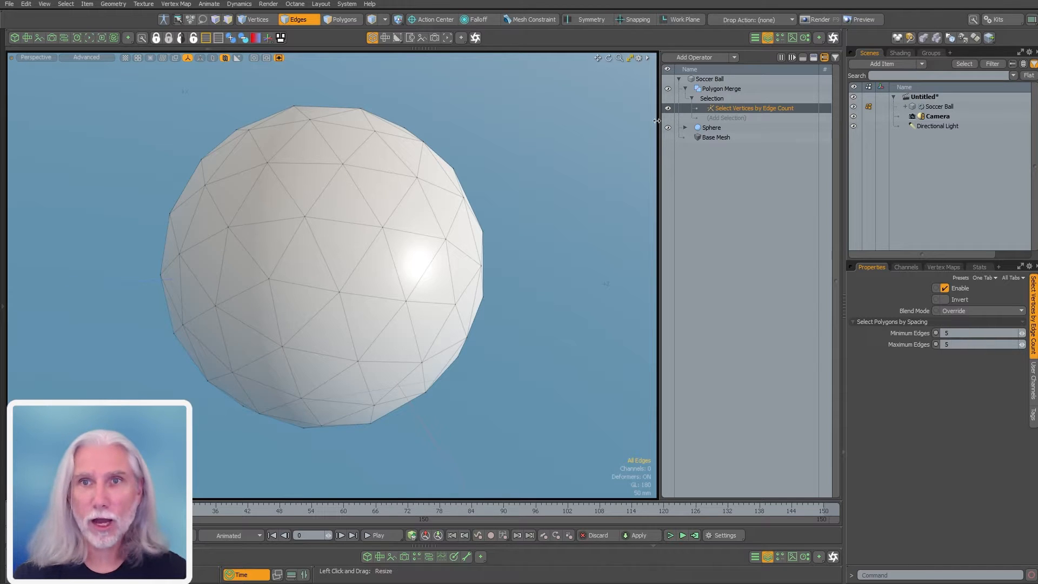
pyautogui.press('1')
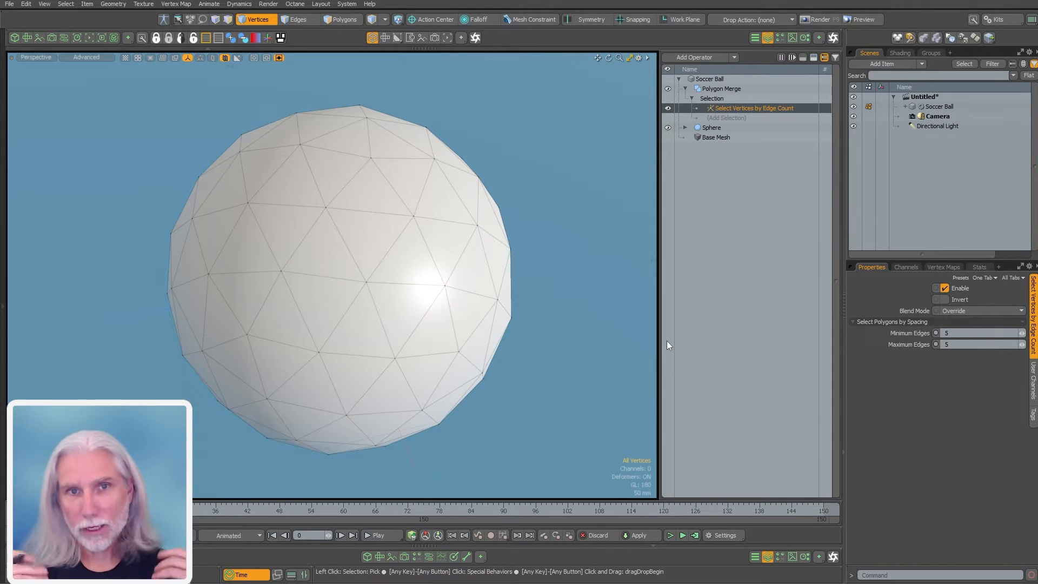
pyautogui.click(744, 91)
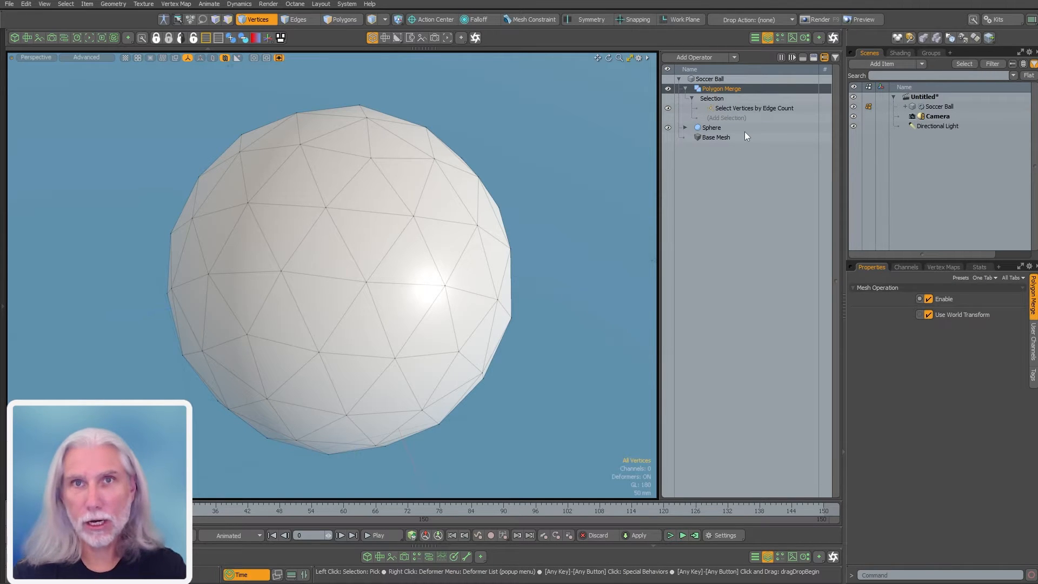
pyautogui.click(759, 108)
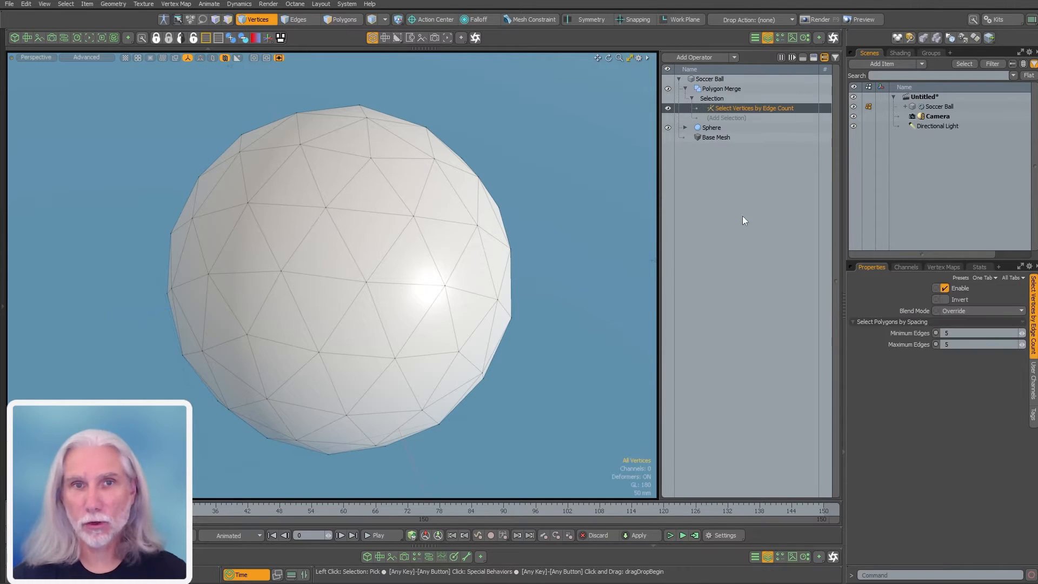
# Pick a five-edge vertex, grow it into a pentagon polygon patch, then reselect Polygon Merge
pyautogui.keyDown('alt'); pyautogui.moveTo(313, 297); pyautogui.dragTo(444, 315); pyautogui.keyUp('alt')
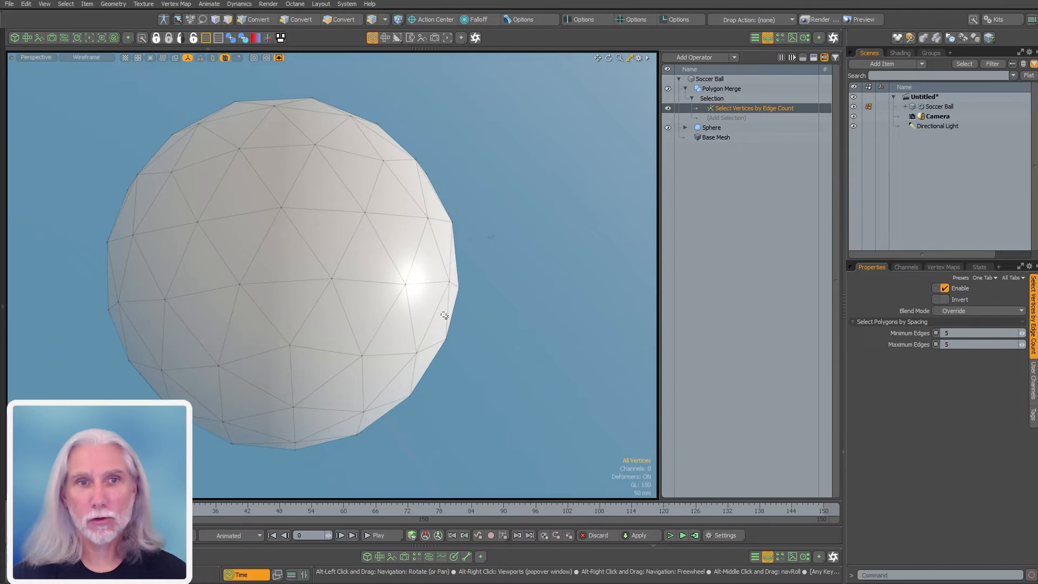
pyautogui.click(239, 284)
pyautogui.keyDown('alt'); pyautogui.moveTo(282, 285); pyautogui.dragTo(328, 230); pyautogui.keyUp('alt')
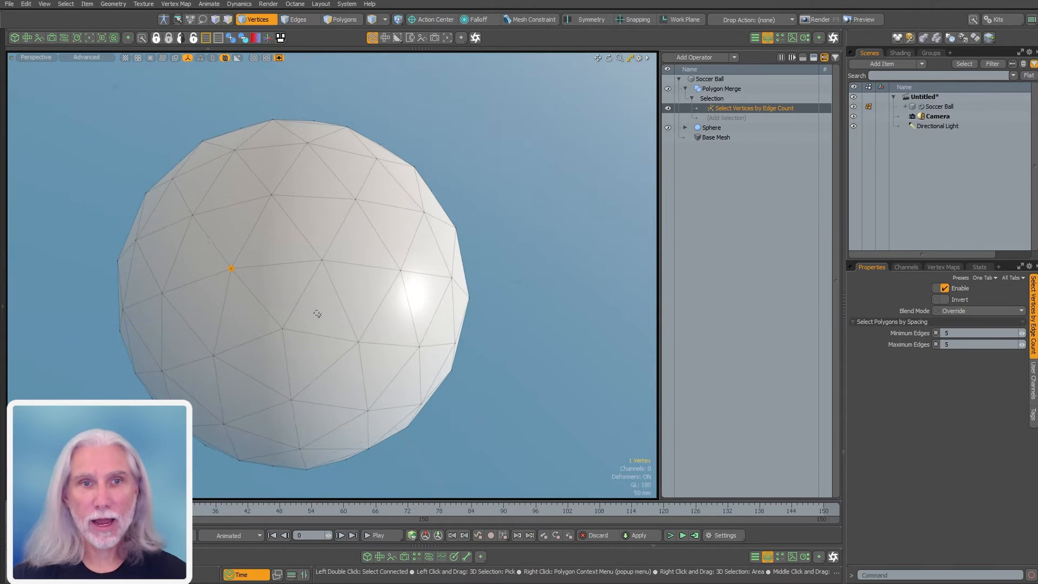
pyautogui.press('2')
pyautogui.press('1')
pyautogui.click(282, 330)
pyautogui.press('2')
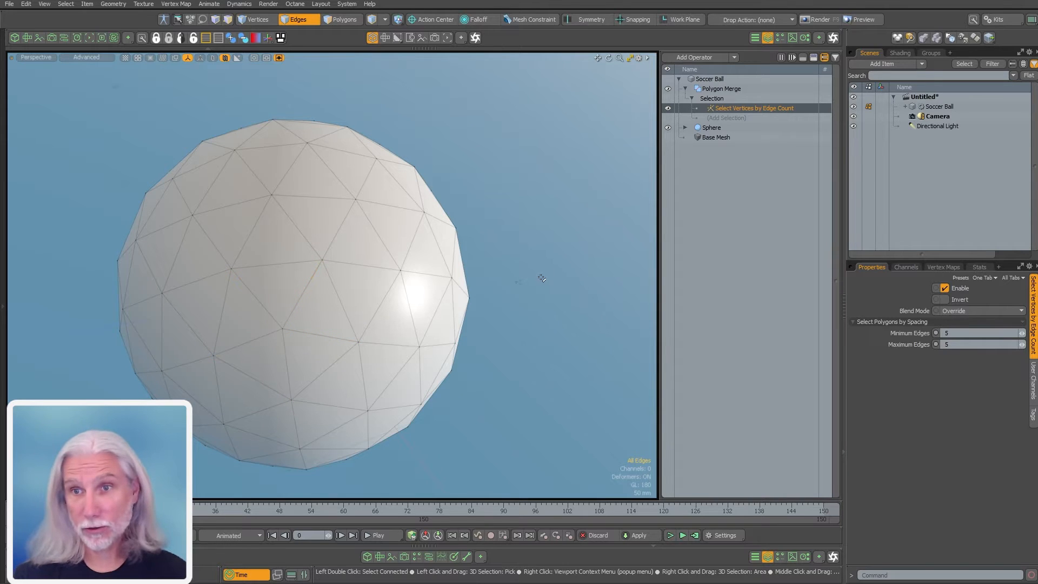
pyautogui.press('1')
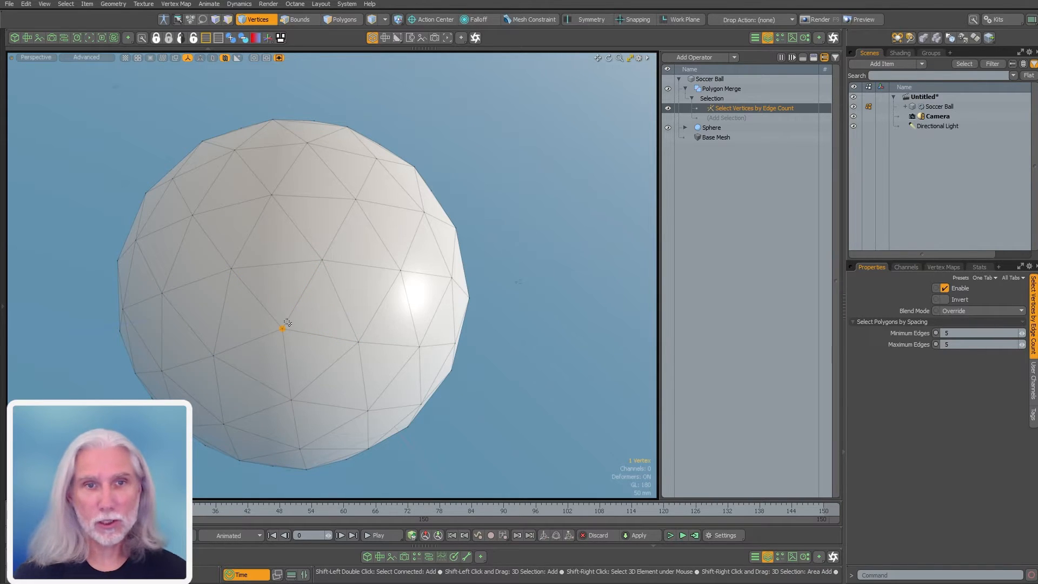
pyautogui.hotkey('shift', 'Up')
pyautogui.press('3')
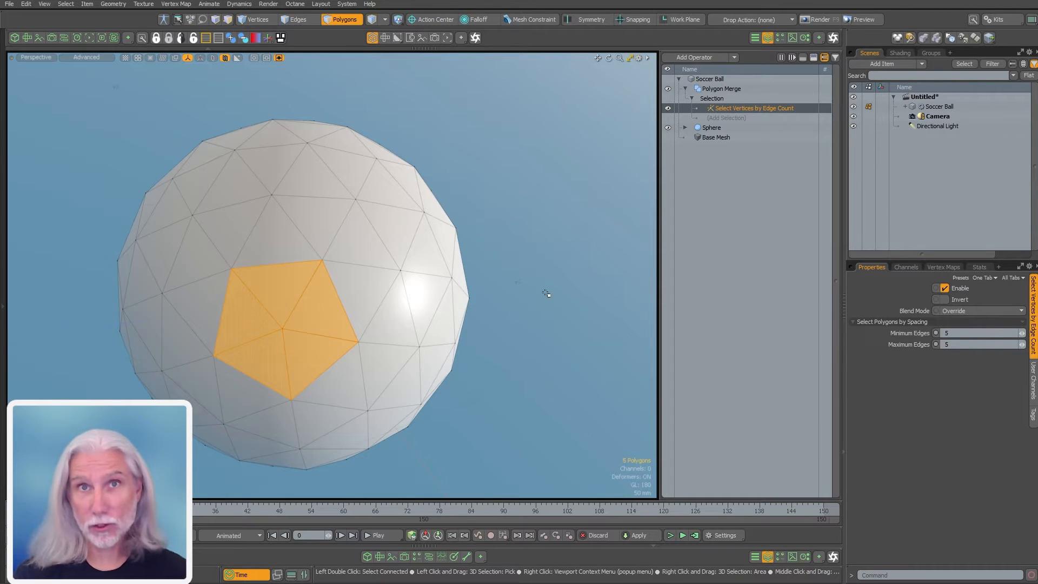
pyautogui.click(547, 295)
pyautogui.click(739, 118)
# Add a Grow / Shrink selection operation with Steps set to 1
pyautogui.write('grow')
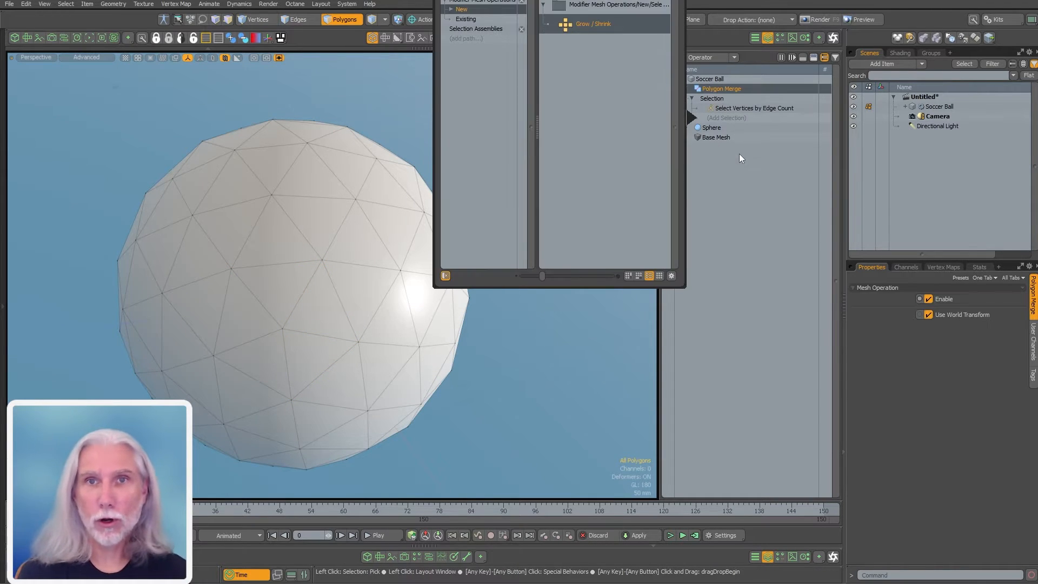
pyautogui.press('Return')
pyautogui.doubleClick(957, 324)
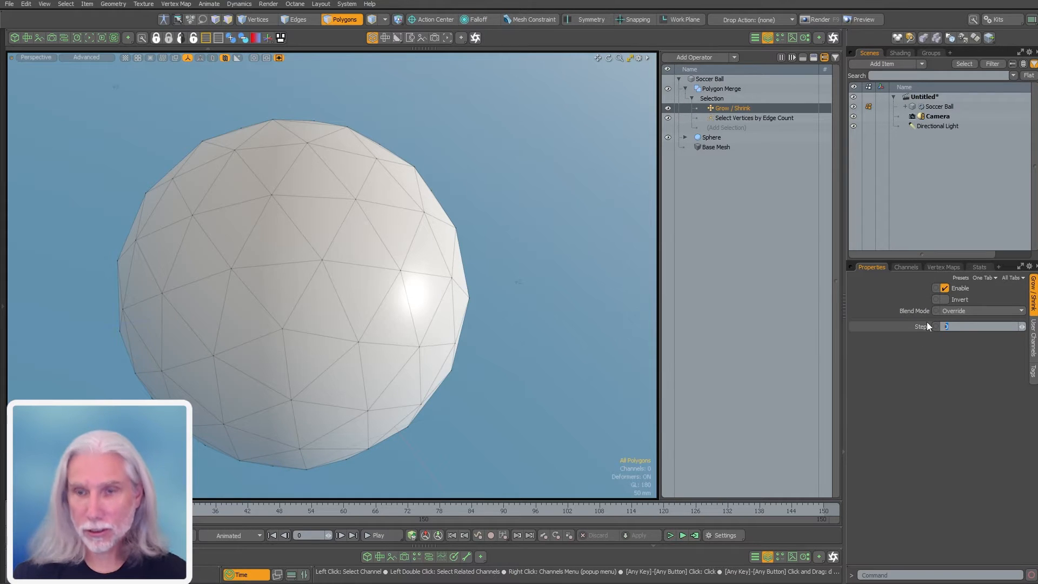
pyautogui.press('Return')
# Add a Convert selection operation with Convert From set to Vertex
pyautogui.click(748, 126)
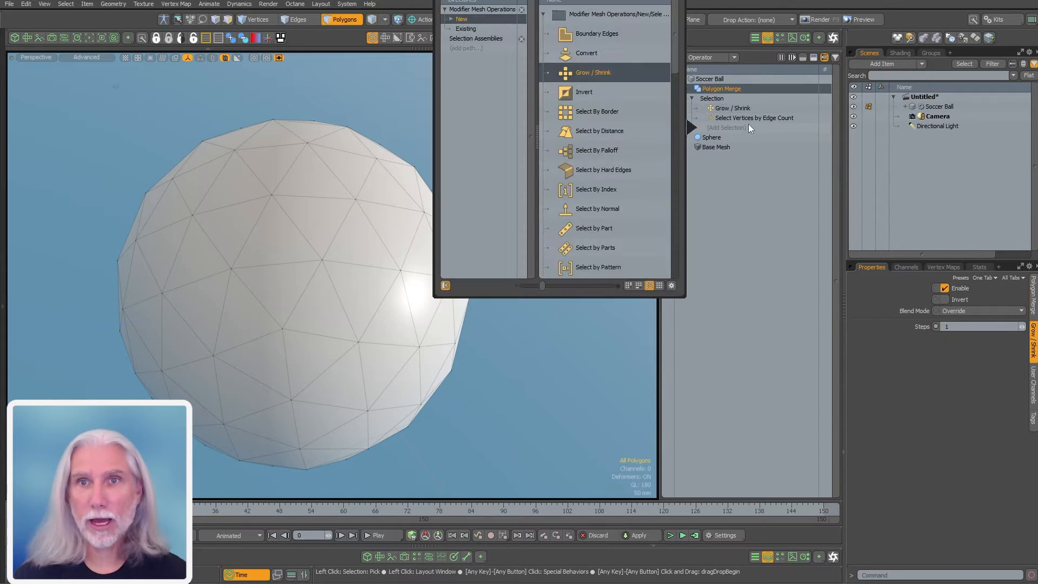
pyautogui.press('Return')
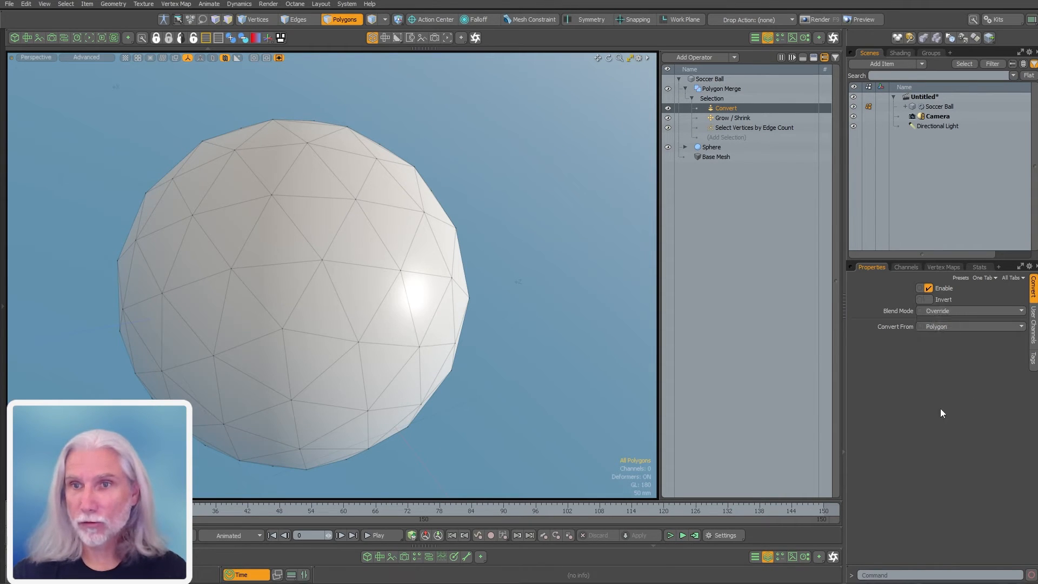
pyautogui.click(955, 327)
pyautogui.click(951, 310)
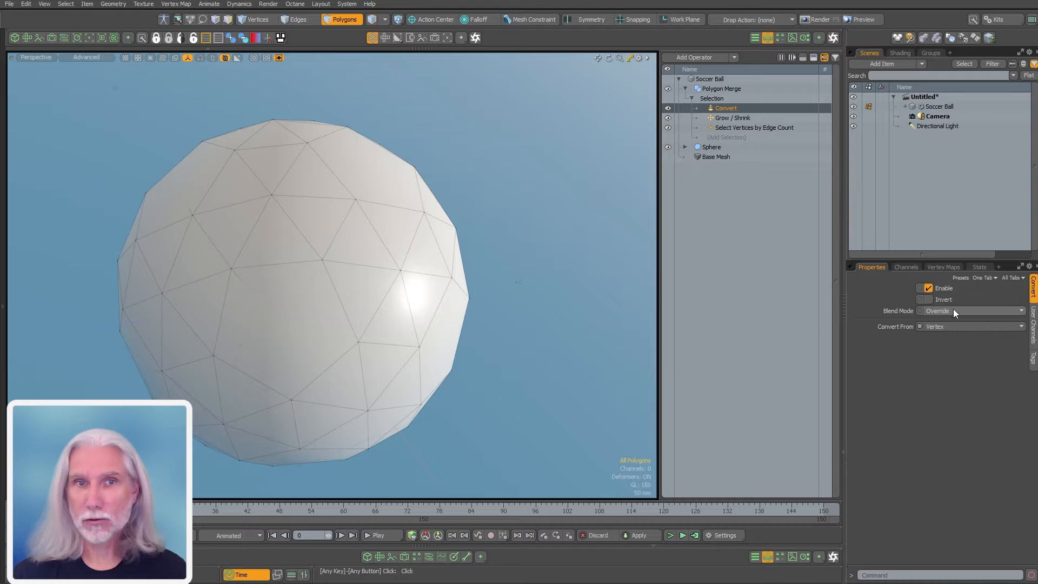
pyautogui.click(667, 109)
pyautogui.click(668, 109)
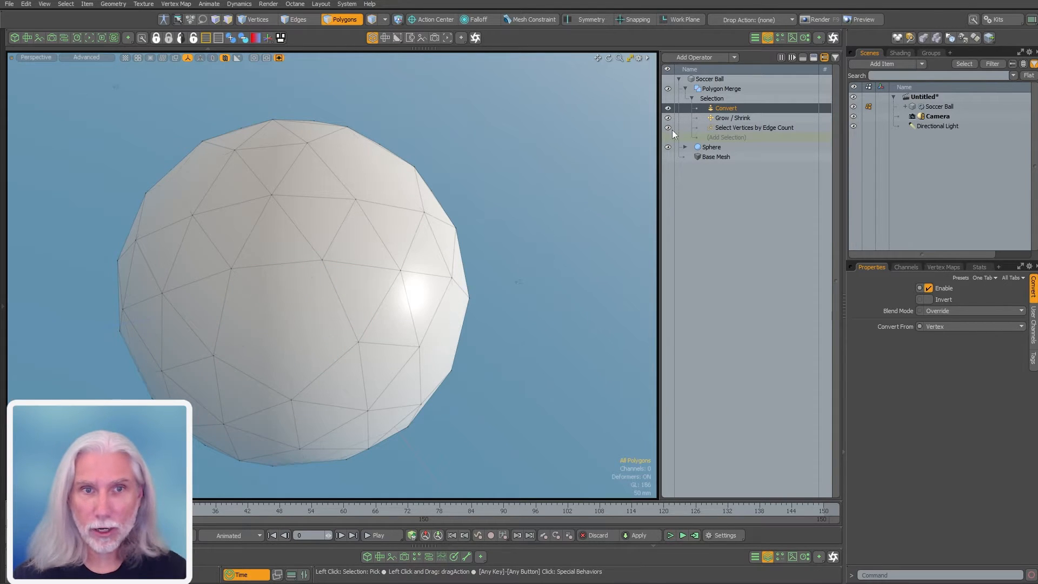
pyautogui.click(813, 58)
pyautogui.moveTo(406, 329)
pyautogui.keyDown('alt'); pyautogui.mouseDown()
pyautogui.moveTo(397, 332)
pyautogui.moveTo(413, 331)
pyautogui.mouseUp(); pyautogui.keyUp('alt')
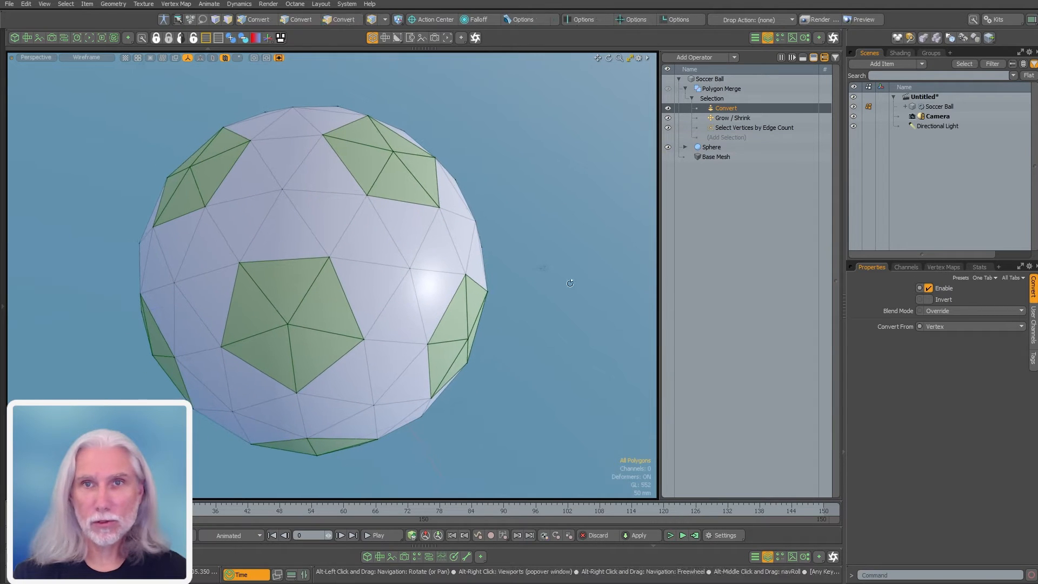
pyautogui.click(733, 129)
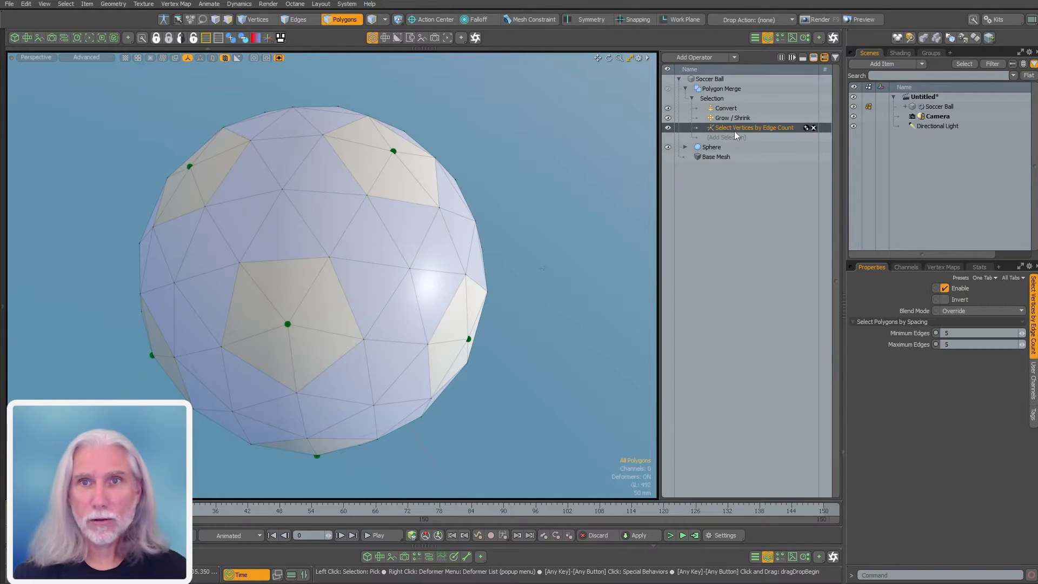
pyautogui.click(667, 109)
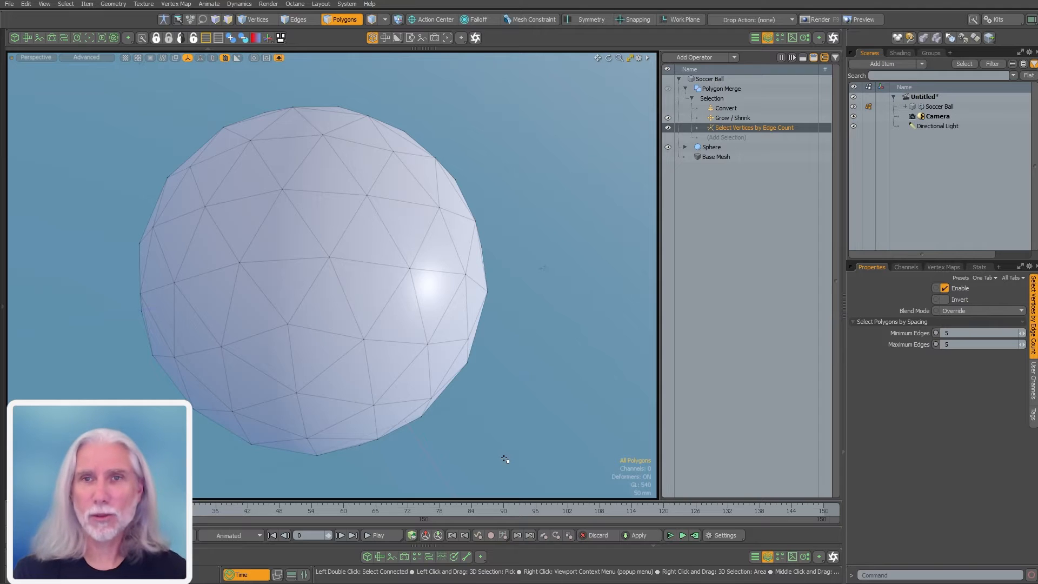
pyautogui.click(668, 108)
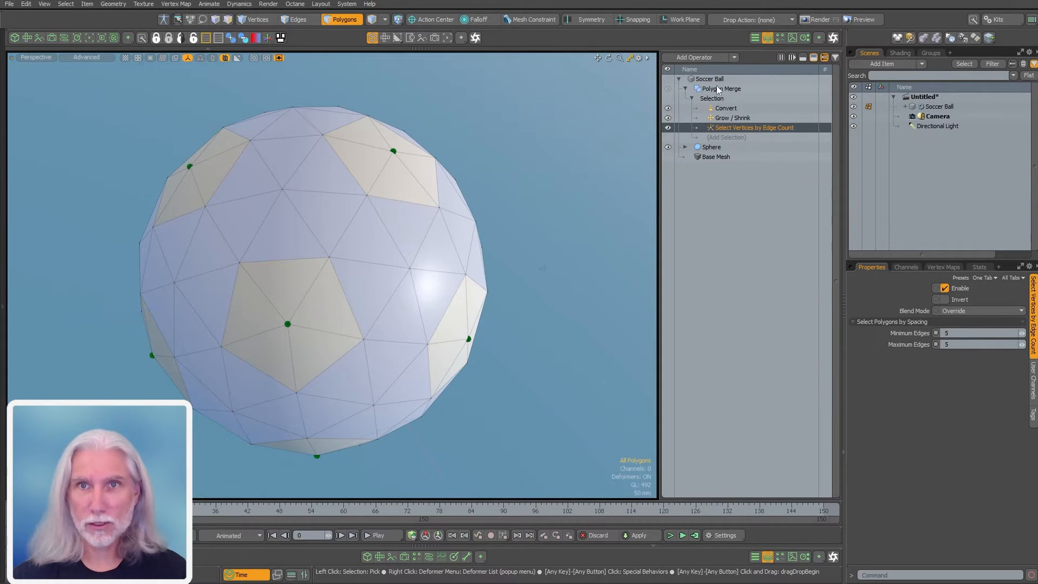
pyautogui.keyDown('alt'); pyautogui.moveTo(517, 169); pyautogui.dragTo(502, 235); pyautogui.keyUp('alt')
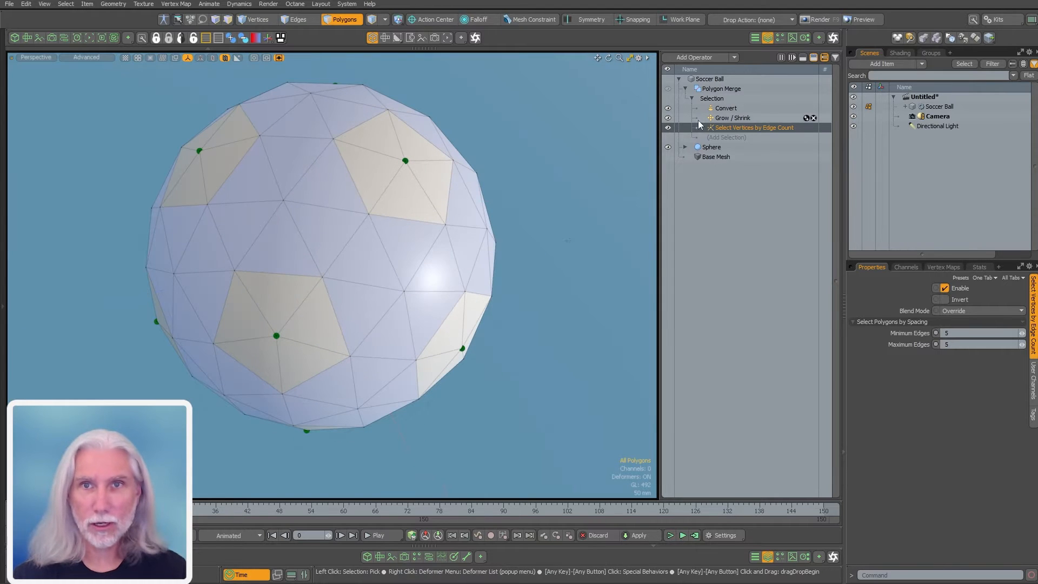
pyautogui.click(730, 117)
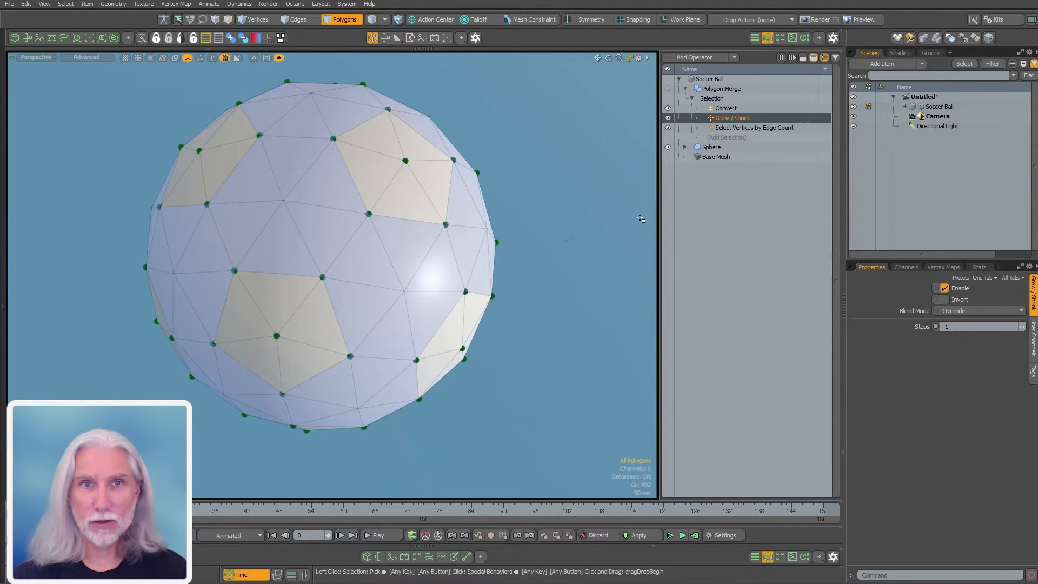
pyautogui.click(725, 107)
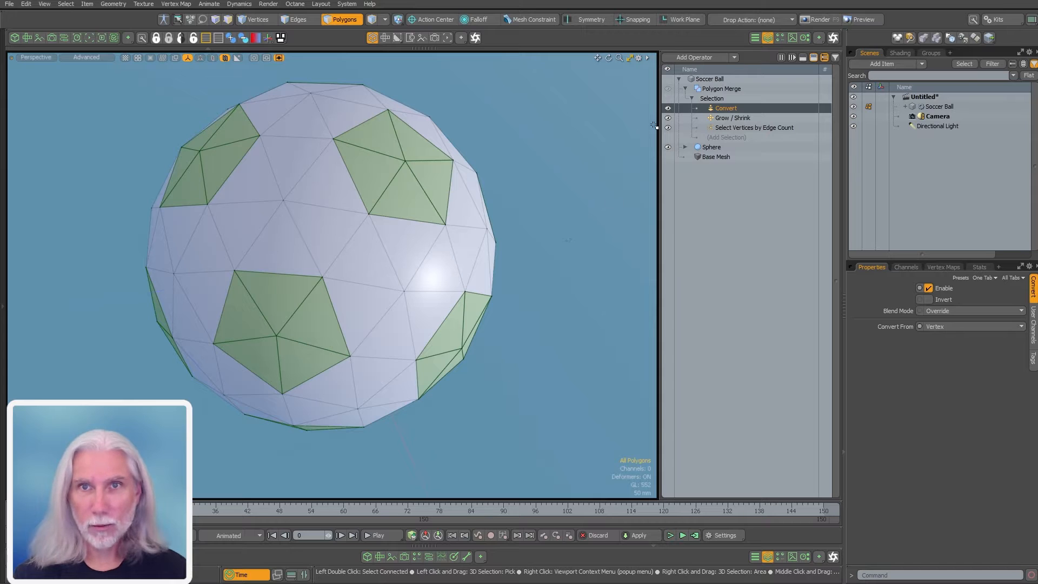
pyautogui.click(730, 128)
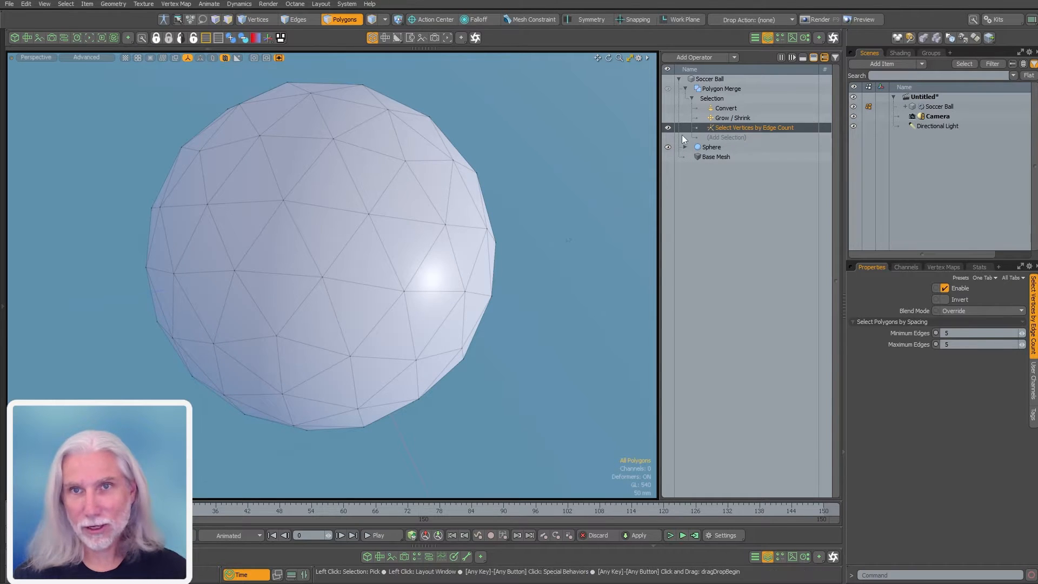
pyautogui.click(670, 110)
pyautogui.click(668, 108)
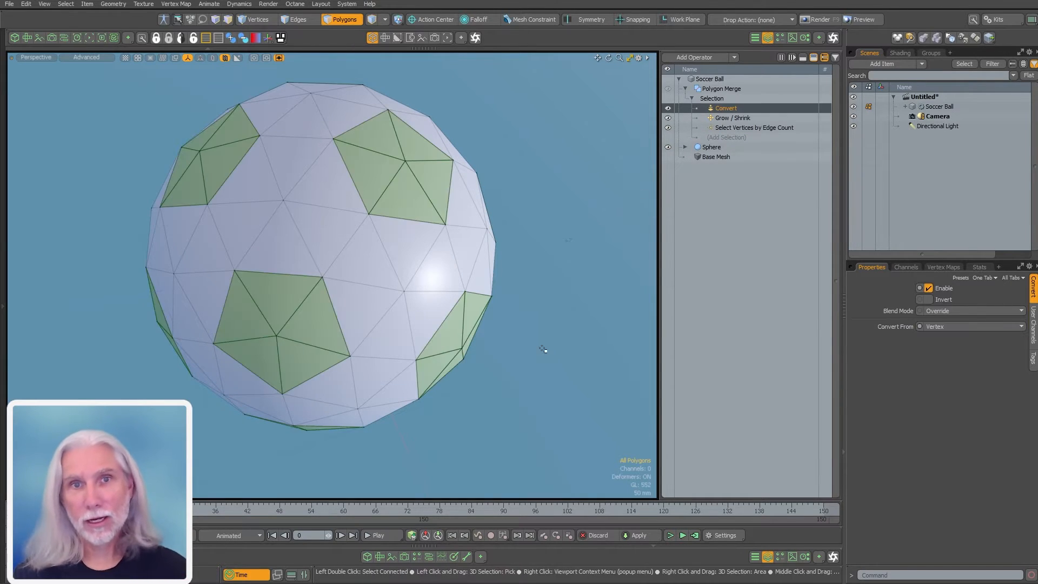
pyautogui.click(719, 88)
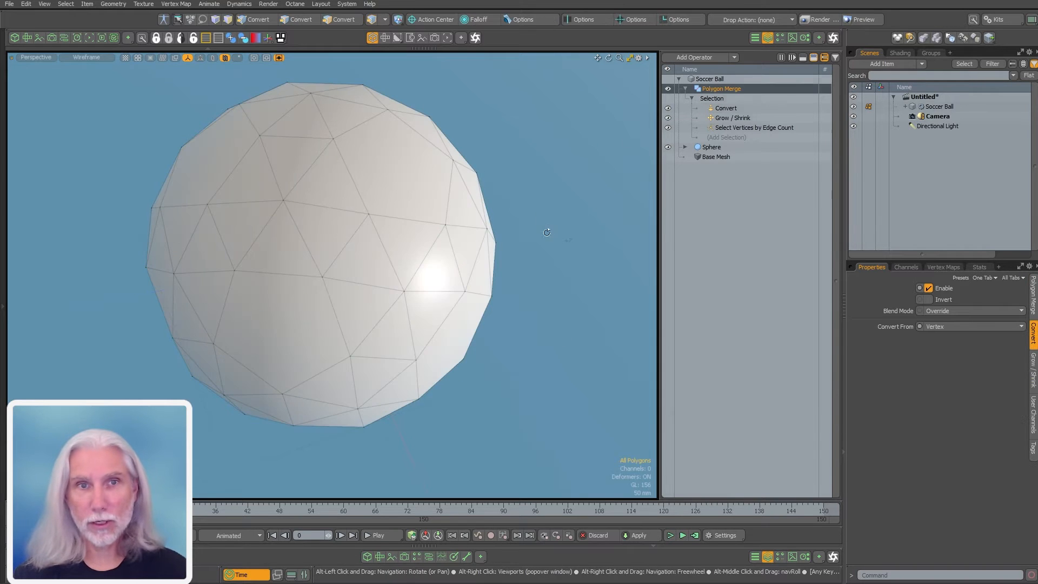
pyautogui.keyDown('alt'); pyautogui.moveTo(465, 324); pyautogui.dragTo(346, 254); pyautogui.keyUp('alt')
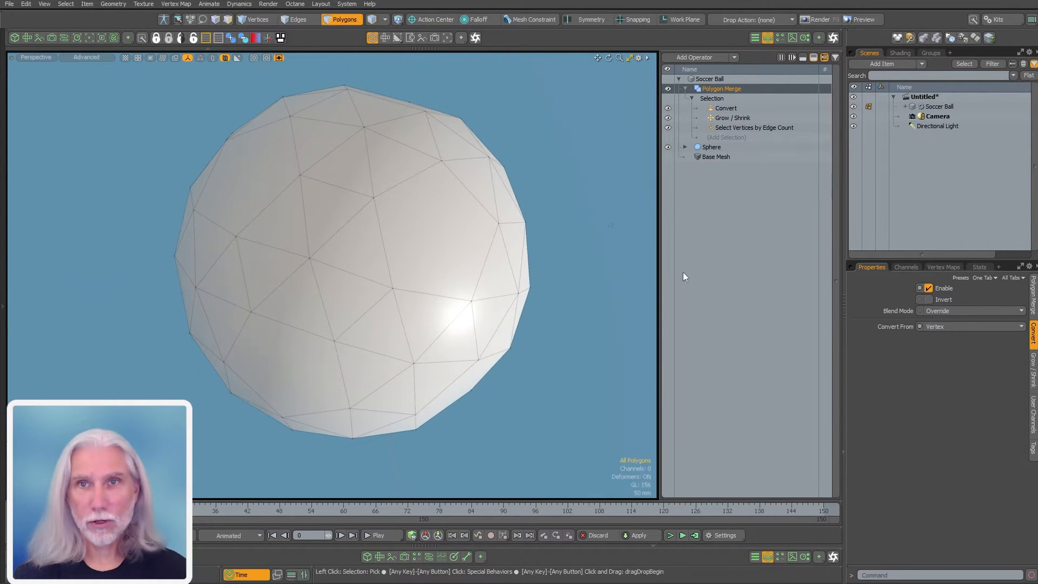
# Collapse Polygon Merge and add an Edge Chamfer operation to the stack
pyautogui.click(685, 89)
pyautogui.click(729, 319)
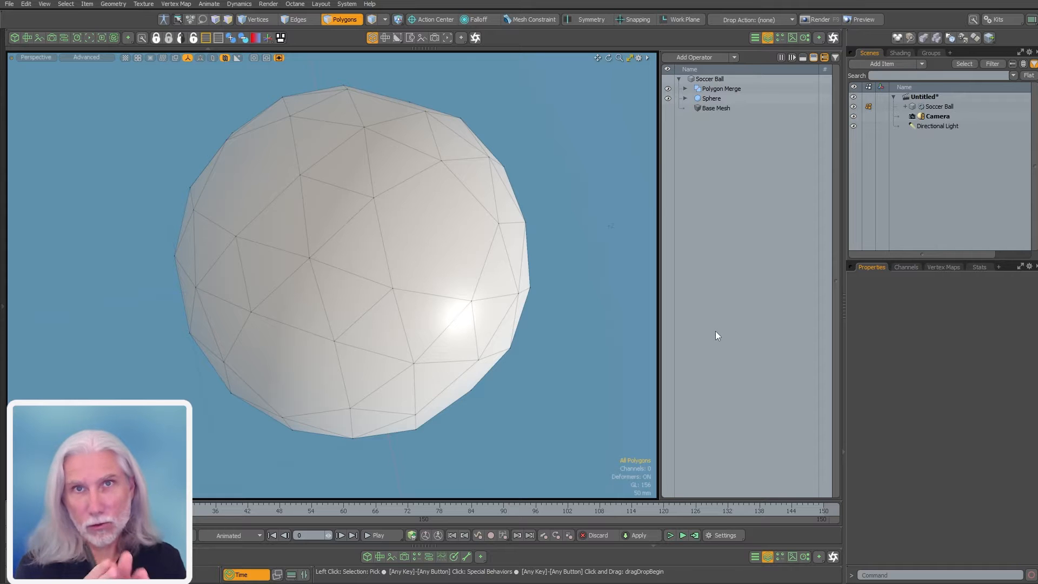
pyautogui.keyDown('alt'); pyautogui.moveTo(326, 281); pyautogui.dragTo(351, 281); pyautogui.keyUp('alt')
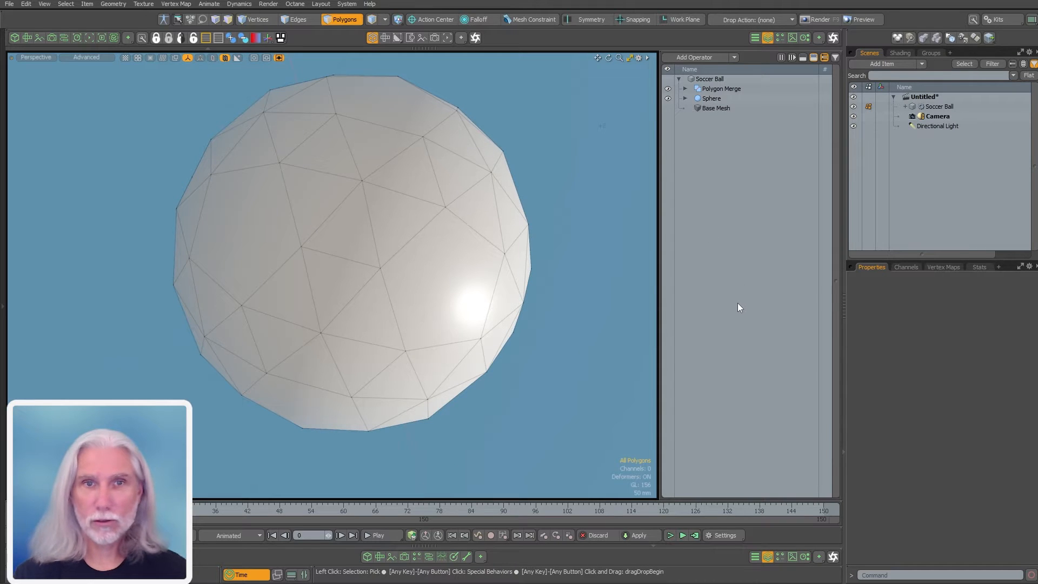
pyautogui.press('Tab')
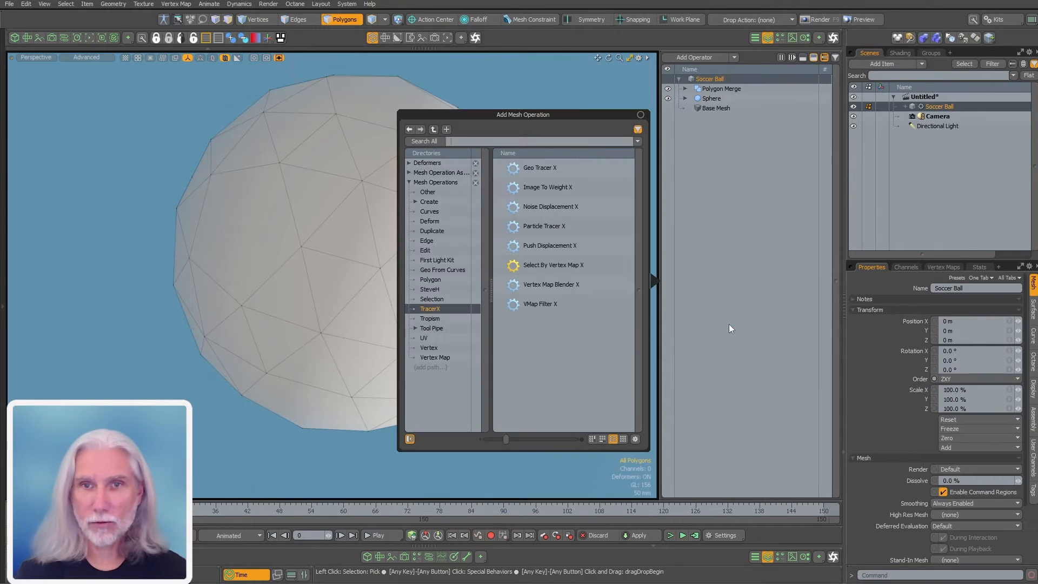
pyautogui.write('e')
pyautogui.press('BackSpace')
pyautogui.write('edge ch')
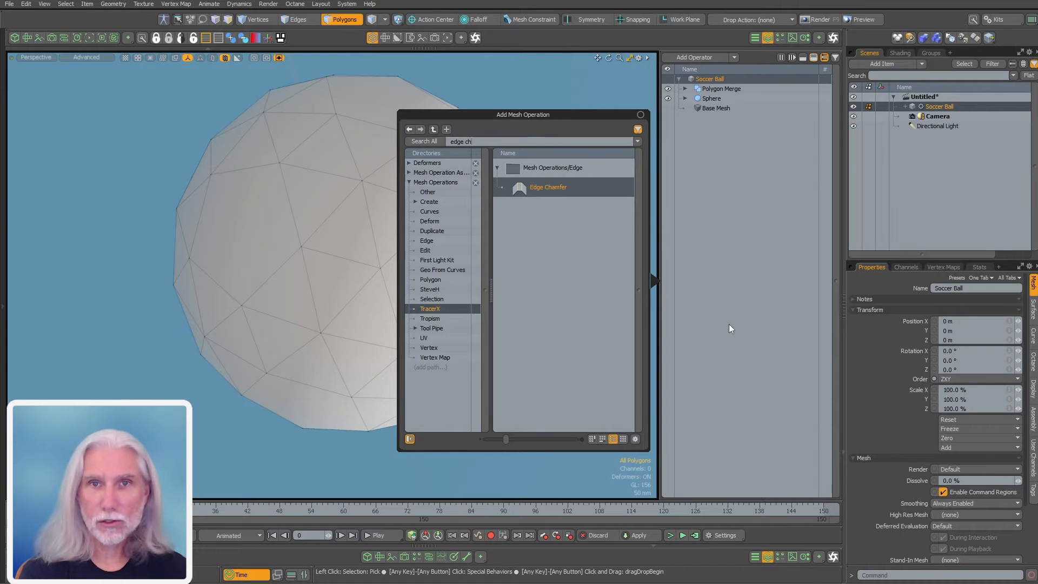
pyautogui.press('Return')
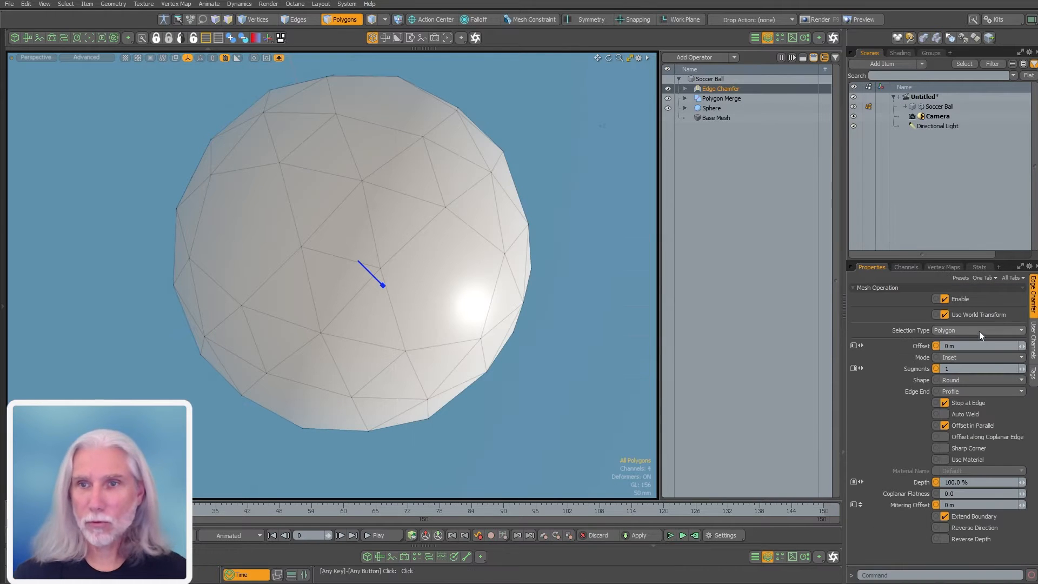
# Change the Edge Chamfer's selection type from Polygon to Edge
pyautogui.click(954, 330)
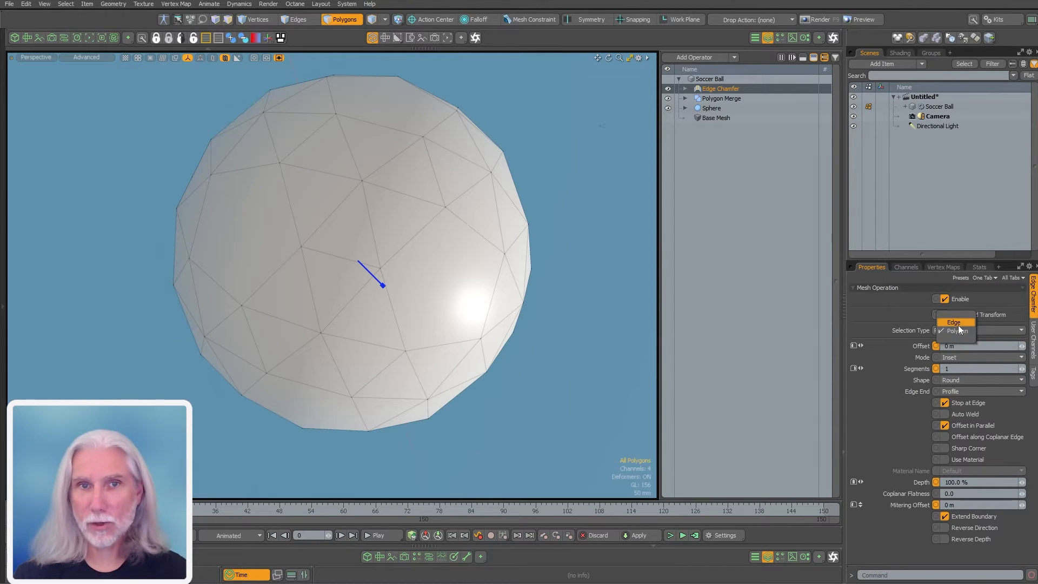
pyautogui.click(954, 322)
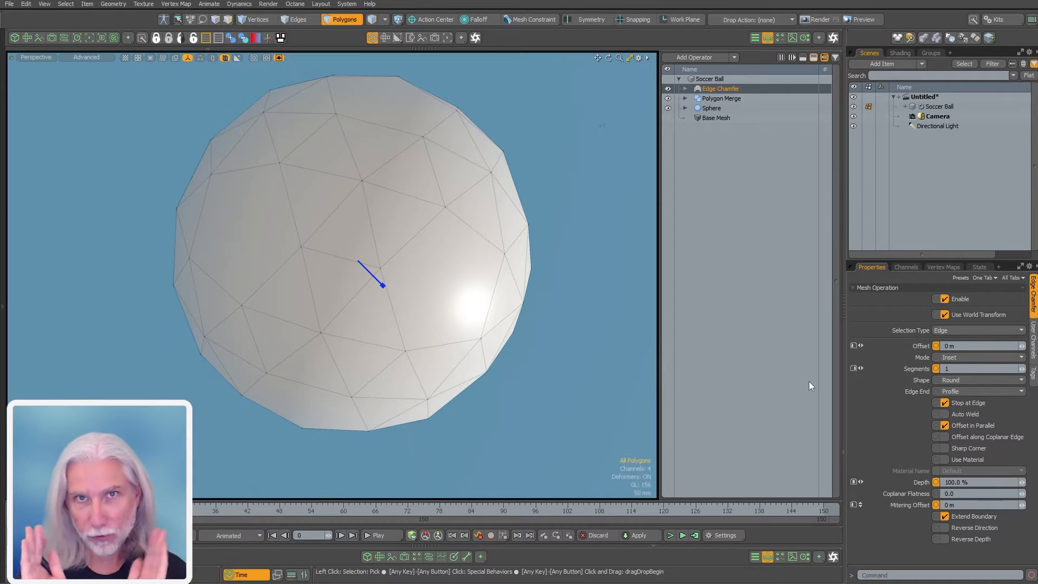
pyautogui.keyDown('alt'); pyautogui.moveTo(522, 302); pyautogui.dragTo(487, 312); pyautogui.keyUp('alt')
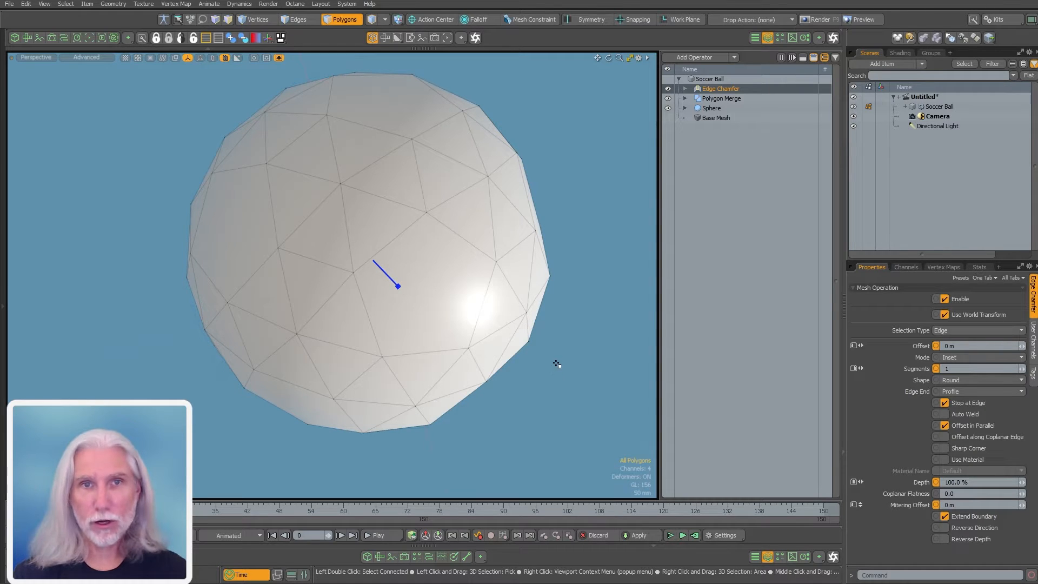
# In edge mode, select the edges outlining two pentagon panels
pyautogui.press('2')
pyautogui.keyDown('shift'); pyautogui.click(405, 228); pyautogui.keyUp('shift')
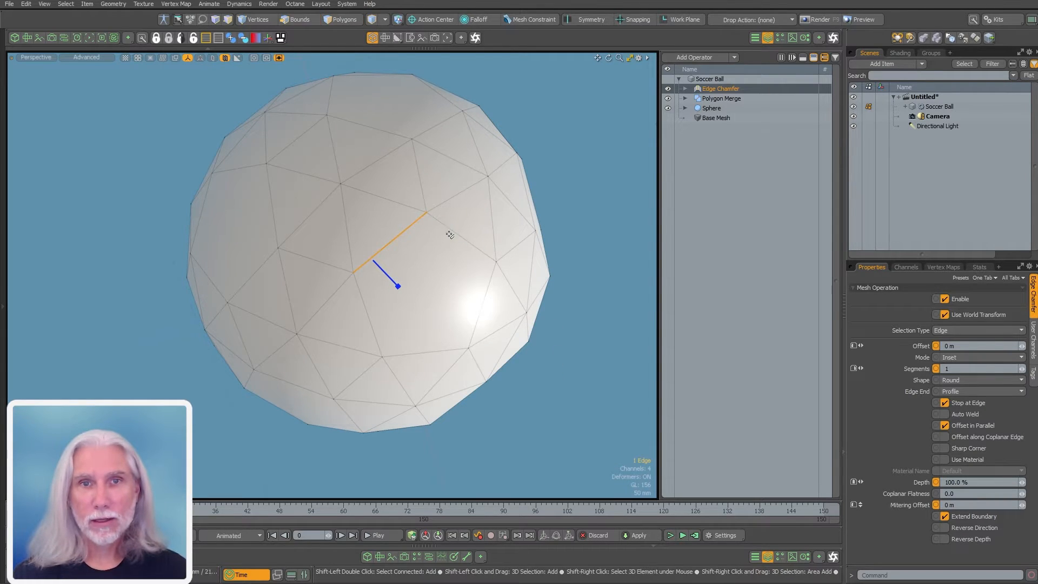
pyautogui.keyDown('shift'); pyautogui.click(476, 289); pyautogui.keyUp('shift')
pyautogui.keyDown('shift'); pyautogui.click(479, 249); pyautogui.keyUp('shift')
pyautogui.keyDown('shift'); pyautogui.click(435, 354); pyautogui.keyUp('shift')
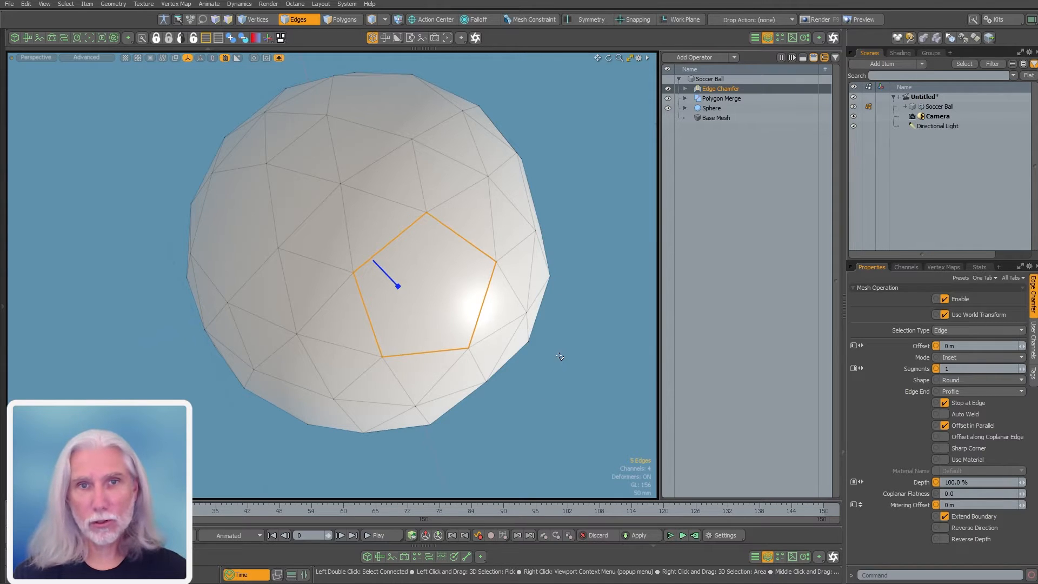
pyautogui.keyDown('alt'); pyautogui.moveTo(448, 204); pyautogui.dragTo(378, 168); pyautogui.keyUp('alt')
pyautogui.keyDown('shift'); pyautogui.click(422, 197); pyautogui.keyUp('shift')
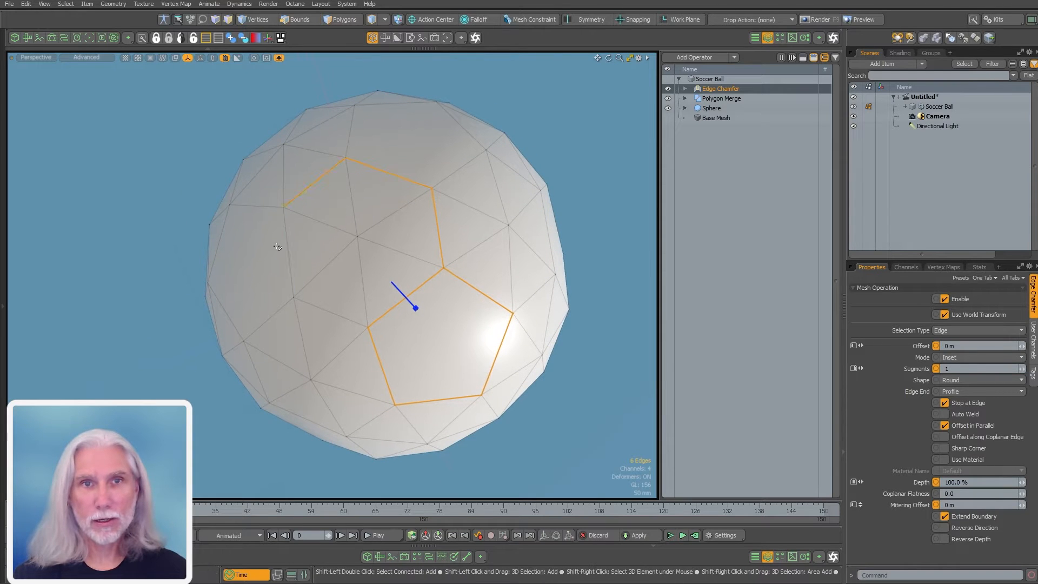
pyautogui.moveTo(277, 246)
pyautogui.keyDown('shift'); pyautogui.mouseDown()
pyautogui.moveTo(322, 306)
pyautogui.moveTo(382, 342)
pyautogui.mouseUp(); pyautogui.keyUp('shift')
pyautogui.keyDown('shift'); pyautogui.click(283, 327); pyautogui.keyUp('shift')
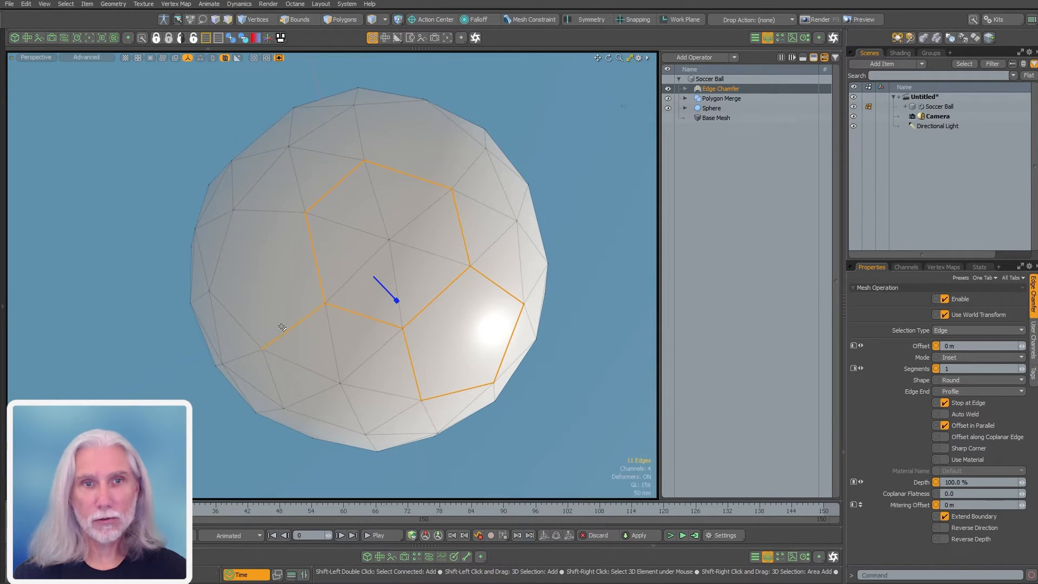
pyautogui.keyDown('shift'); pyautogui.click(252, 336); pyautogui.keyUp('shift')
pyautogui.keyDown('shift'); pyautogui.click(230, 250); pyautogui.keyUp('shift')
pyautogui.keyDown('shift'); pyautogui.click(275, 218); pyautogui.keyUp('shift')
pyautogui.keyDown('alt'); pyautogui.moveTo(277, 226); pyautogui.dragTo(412, 253); pyautogui.keyUp('alt')
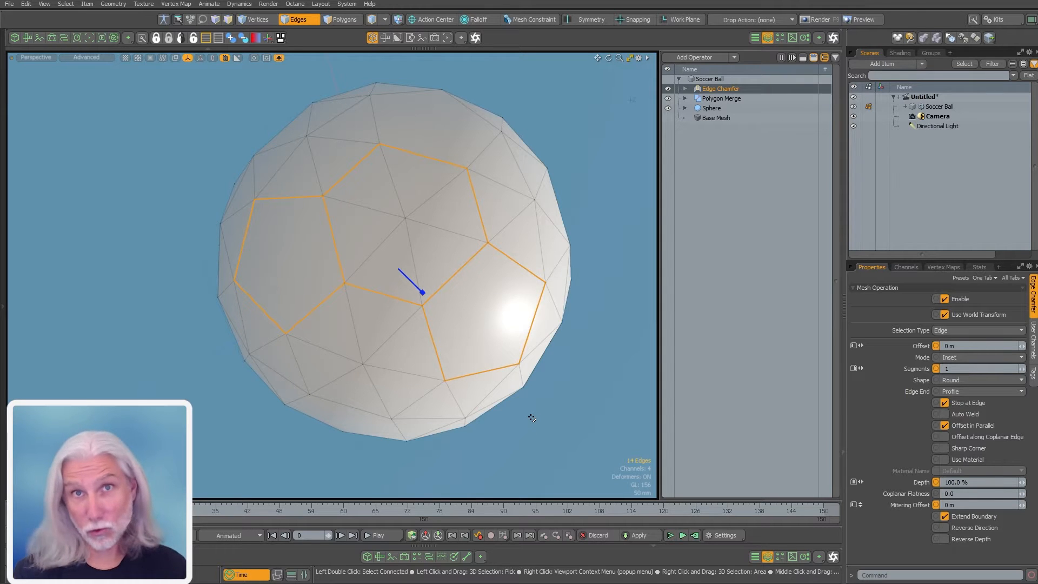
pyautogui.keyDown('alt'); pyautogui.moveTo(345, 351); pyautogui.dragTo(327, 303); pyautogui.keyUp('alt')
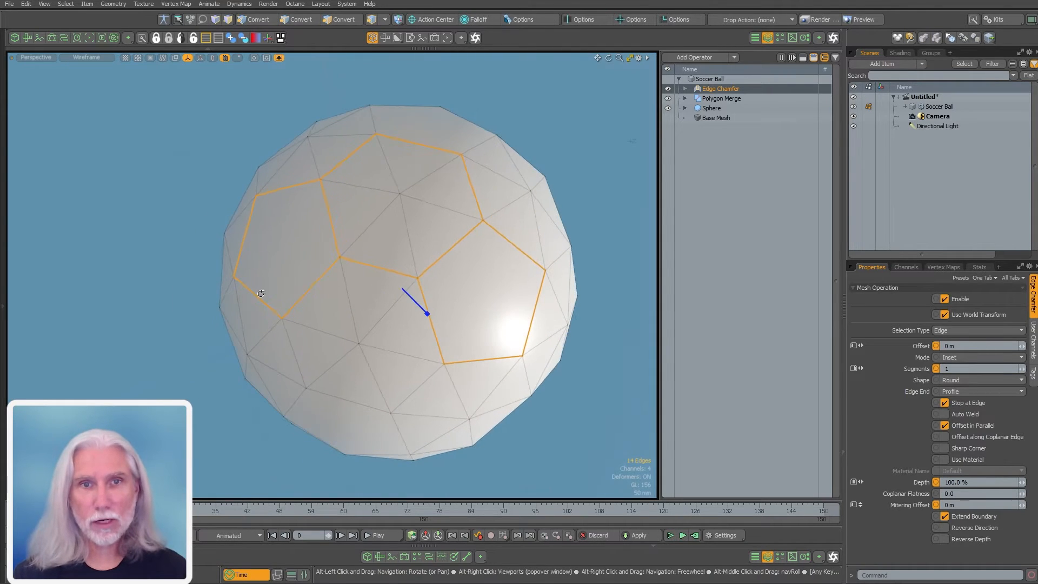
# Select one pentagon edge, read its 183.48 mm length in Stats > Info, then deselect
pyautogui.click(382, 266)
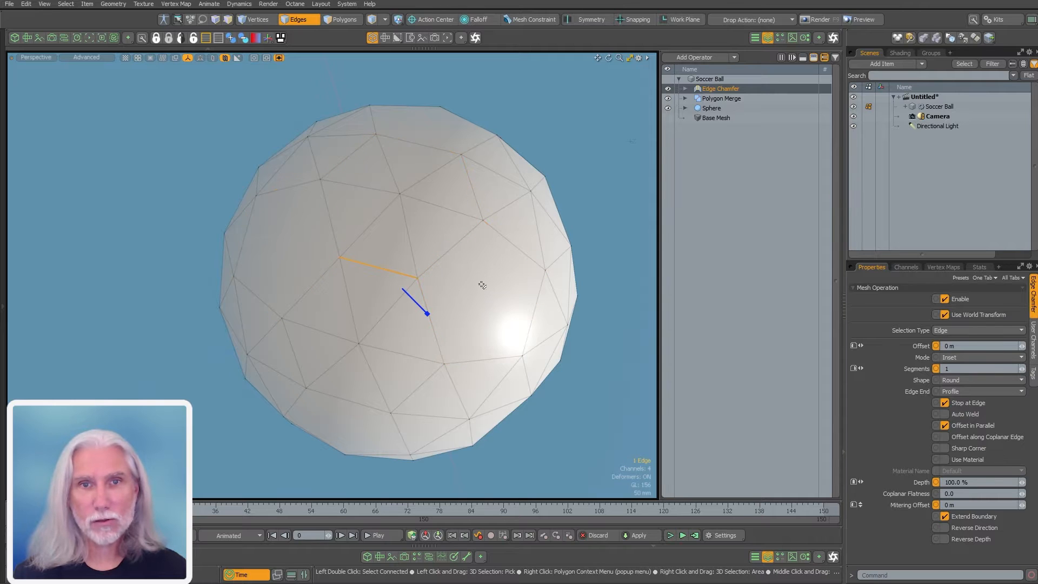
pyautogui.keyDown('alt'); pyautogui.moveTo(482, 284); pyautogui.dragTo(489, 307); pyautogui.keyUp('alt')
pyautogui.click(979, 267)
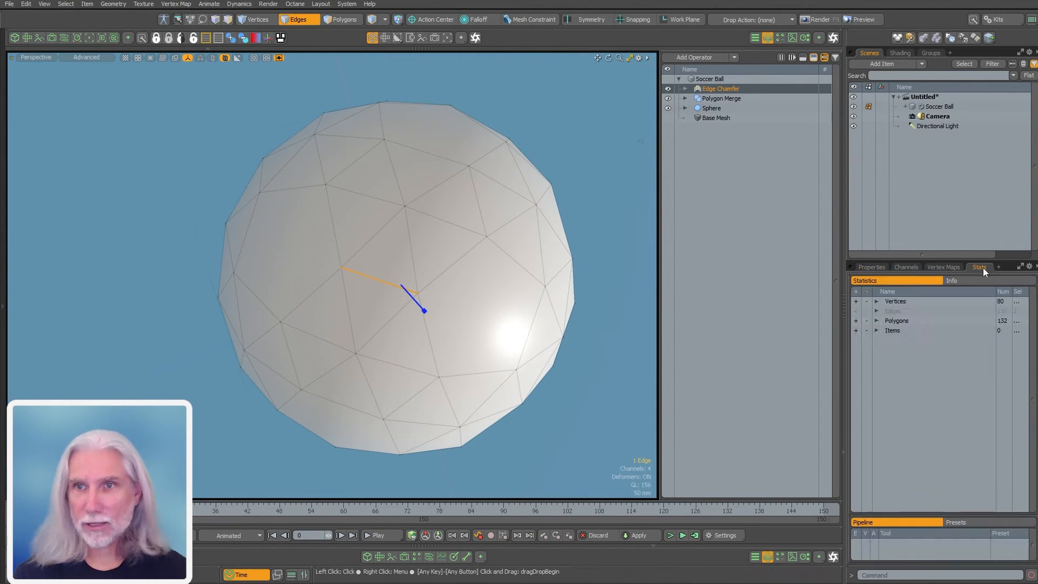
pyautogui.click(989, 281)
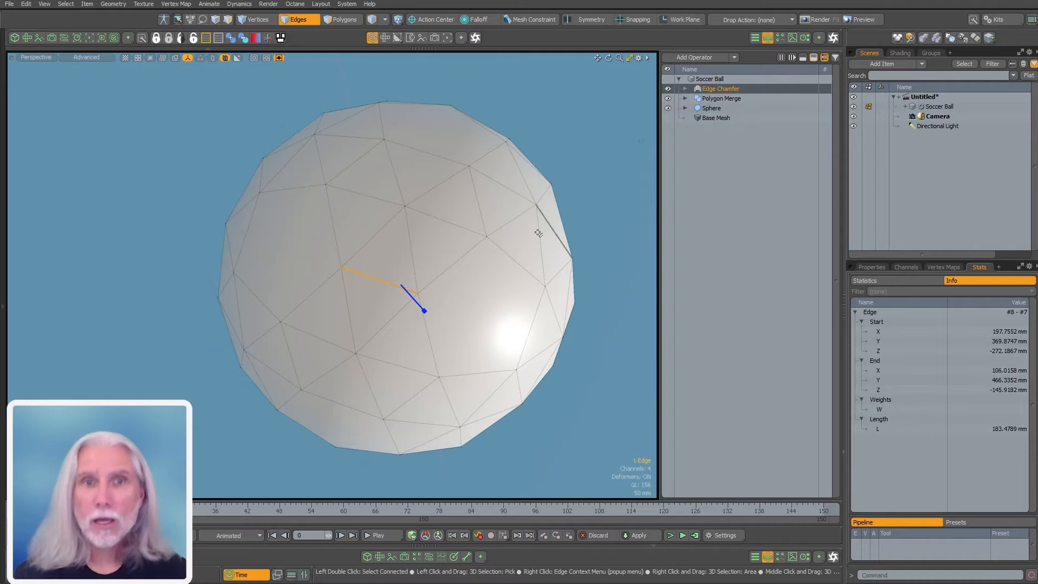
pyautogui.click(583, 351)
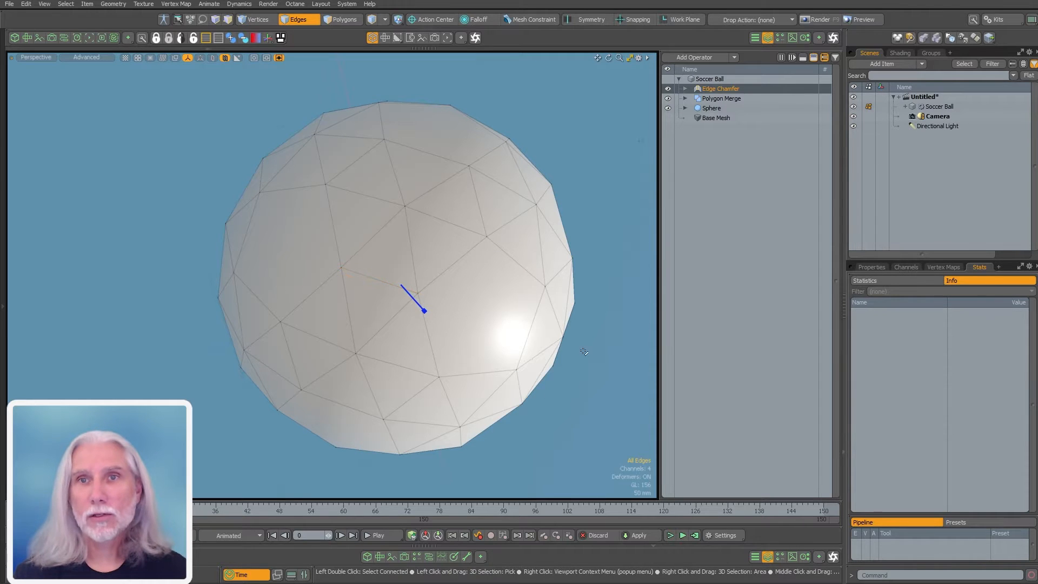
# Expand the Edge Chamfer's selection and add Select Edges by Length from the operation browser
pyautogui.click(684, 88)
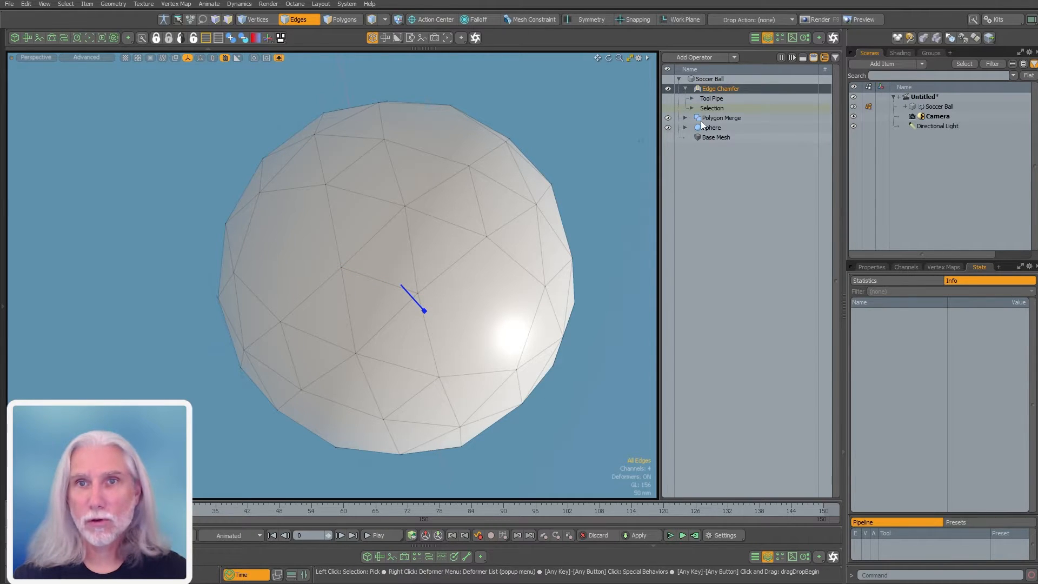
pyautogui.click(692, 108)
pyautogui.click(726, 118)
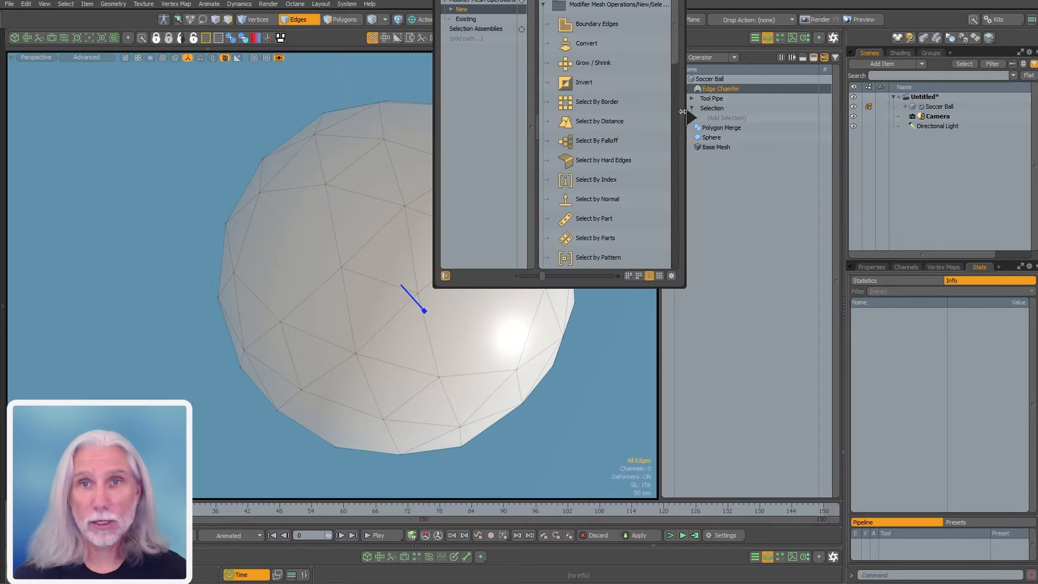
pyautogui.moveTo(674, 62); pyautogui.dragTo(673, 128)
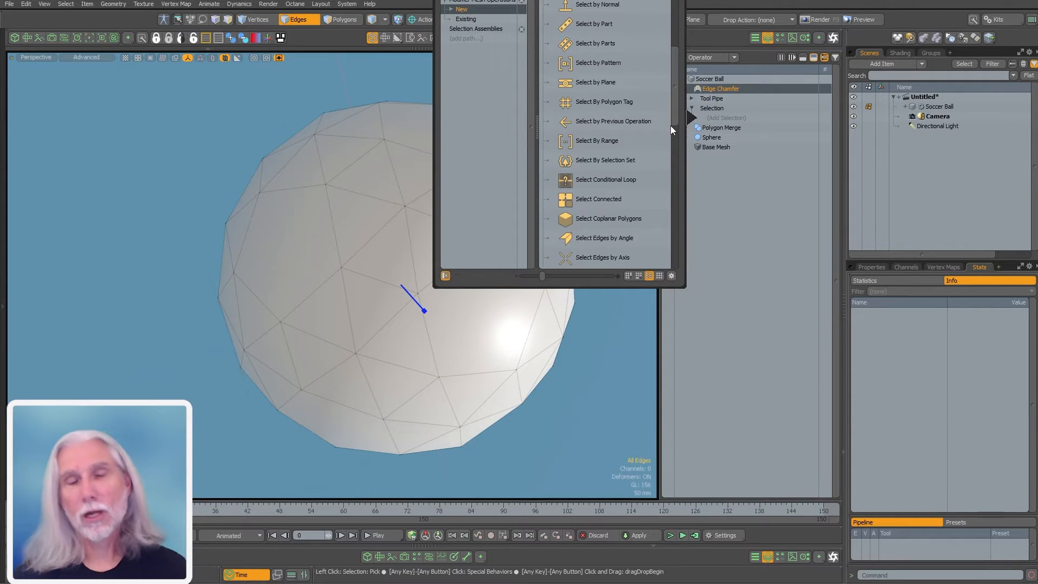
pyautogui.click(475, 30)
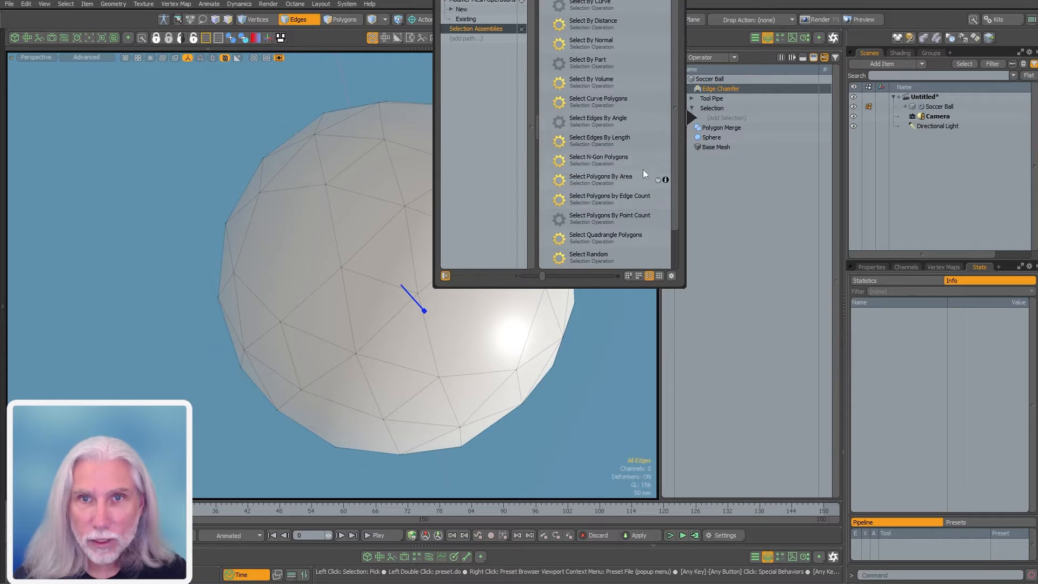
pyautogui.click(596, 139)
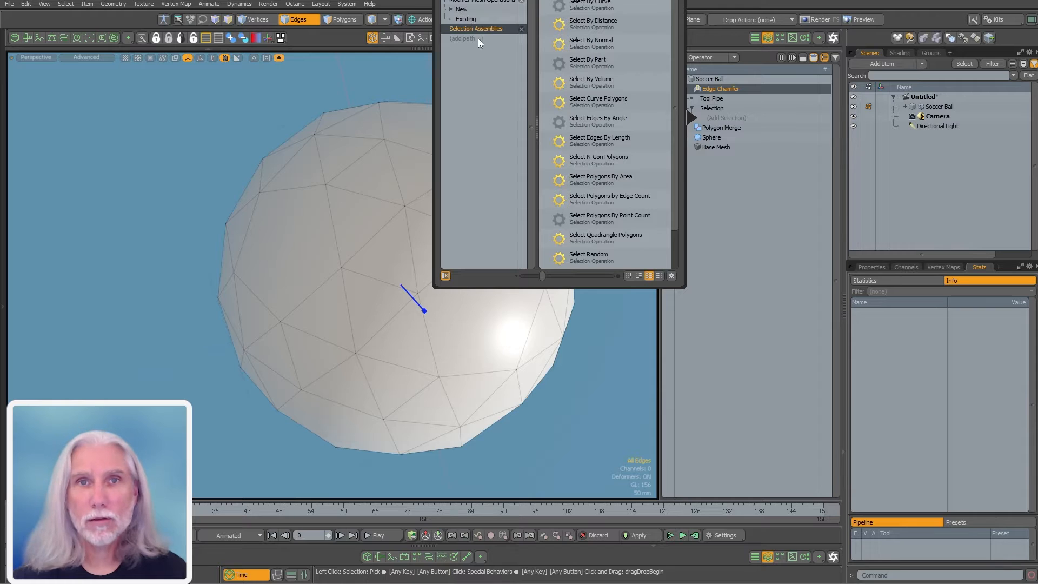
pyautogui.click(465, 19)
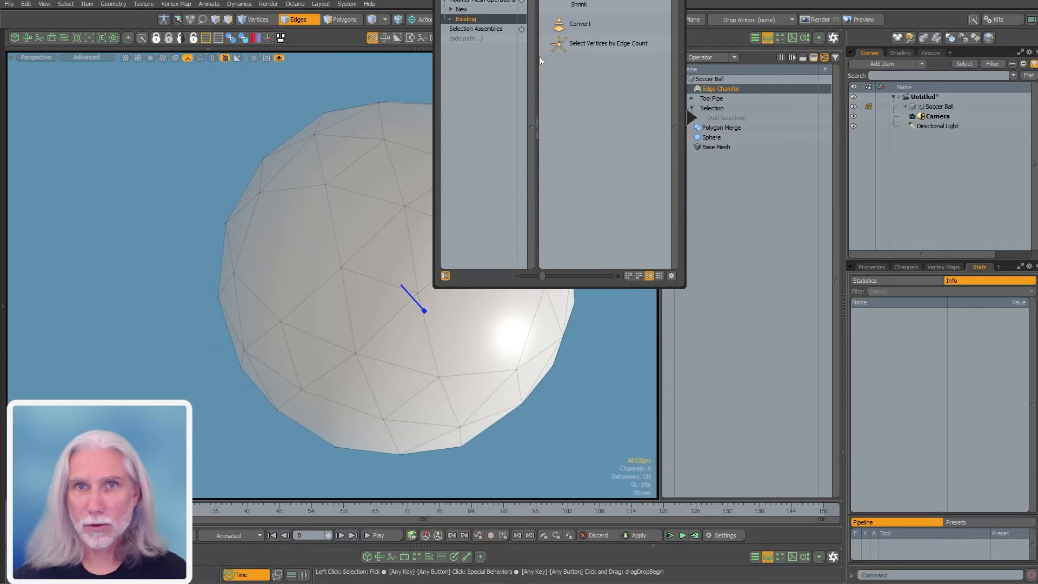
pyautogui.click(469, 11)
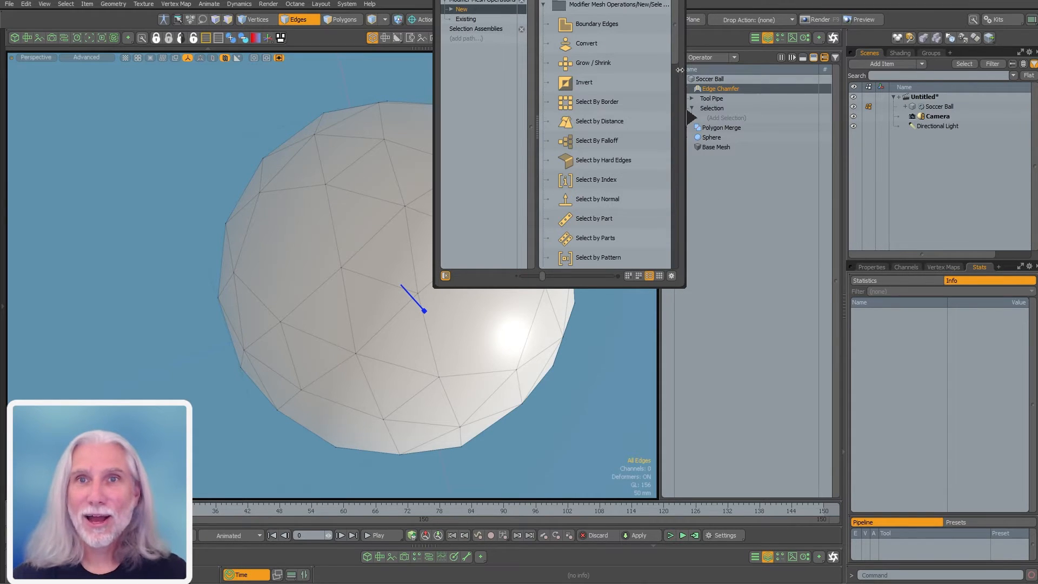
pyautogui.scroll(-8, 670, 76)
pyautogui.scroll(2, 667, 193)
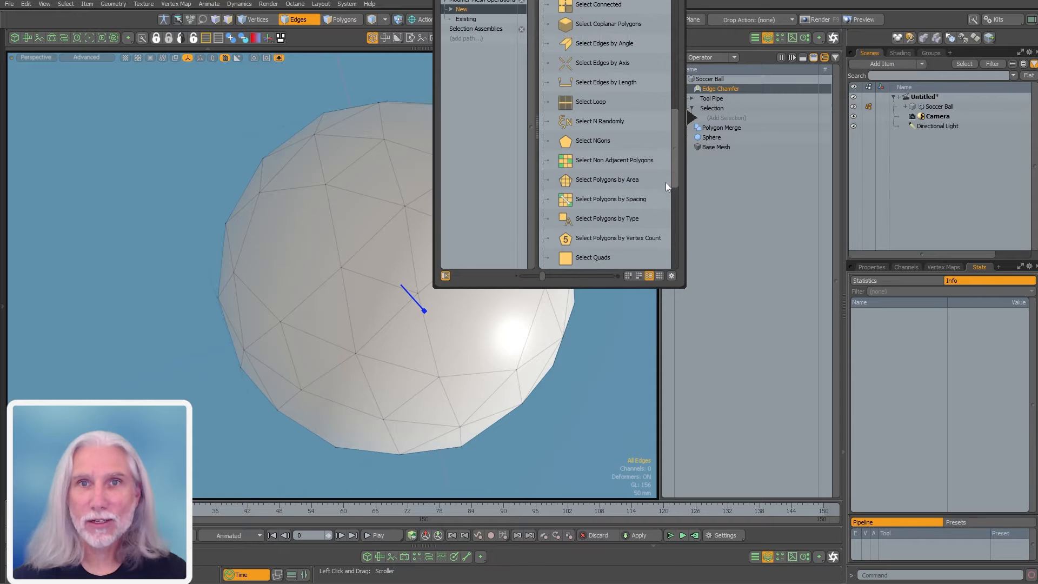
pyautogui.doubleClick(604, 82)
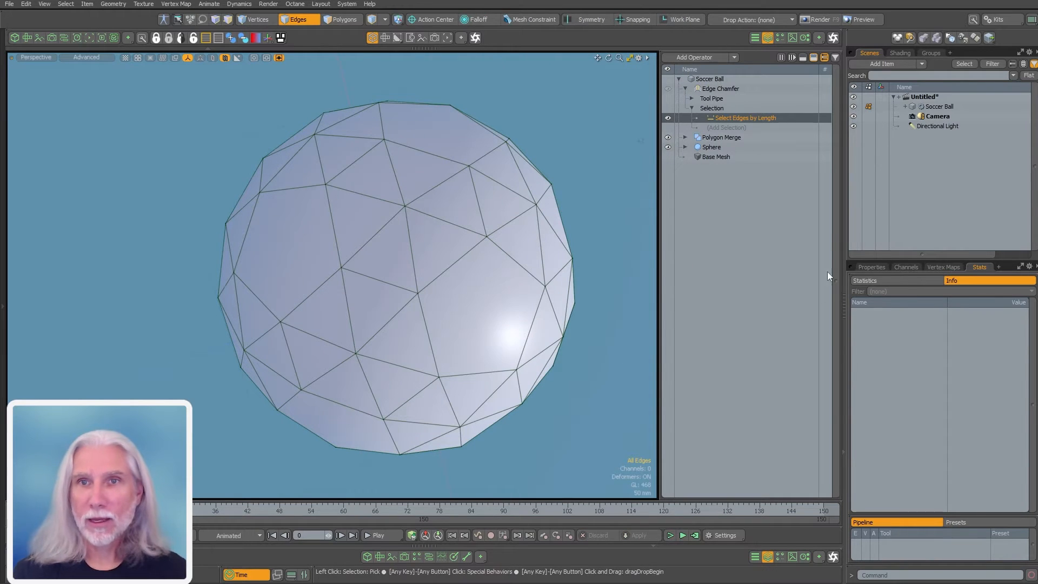
# Set the edge-length range to 180–190 mm and check a sample edge's length in Stats
pyautogui.click(872, 267)
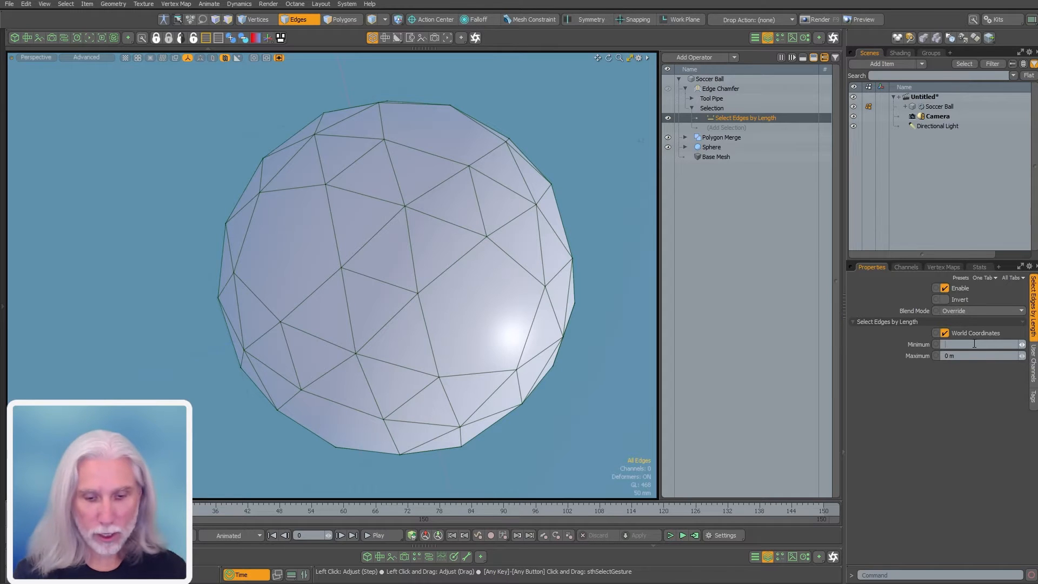
pyautogui.press('Tab')
pyautogui.write('.')
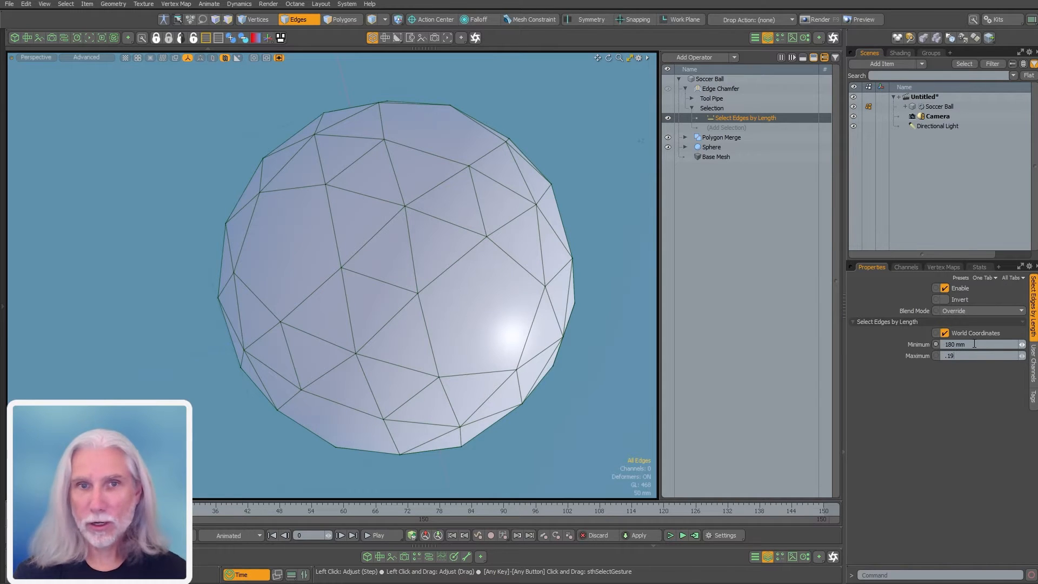
pyautogui.press('Return')
pyautogui.keyDown('alt'); pyautogui.moveTo(382, 327); pyautogui.dragTo(432, 337); pyautogui.keyUp('alt')
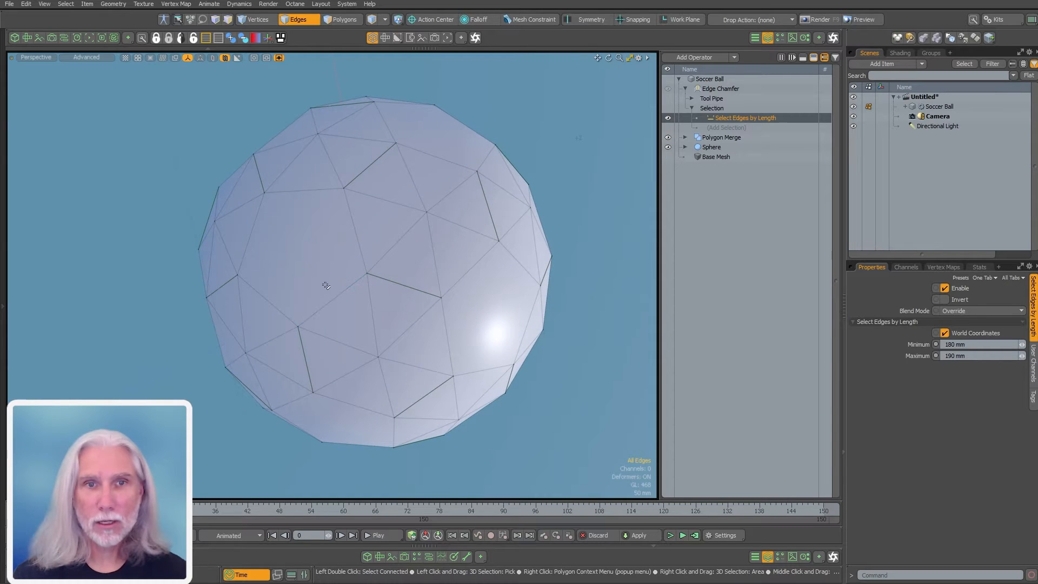
pyautogui.click(331, 300)
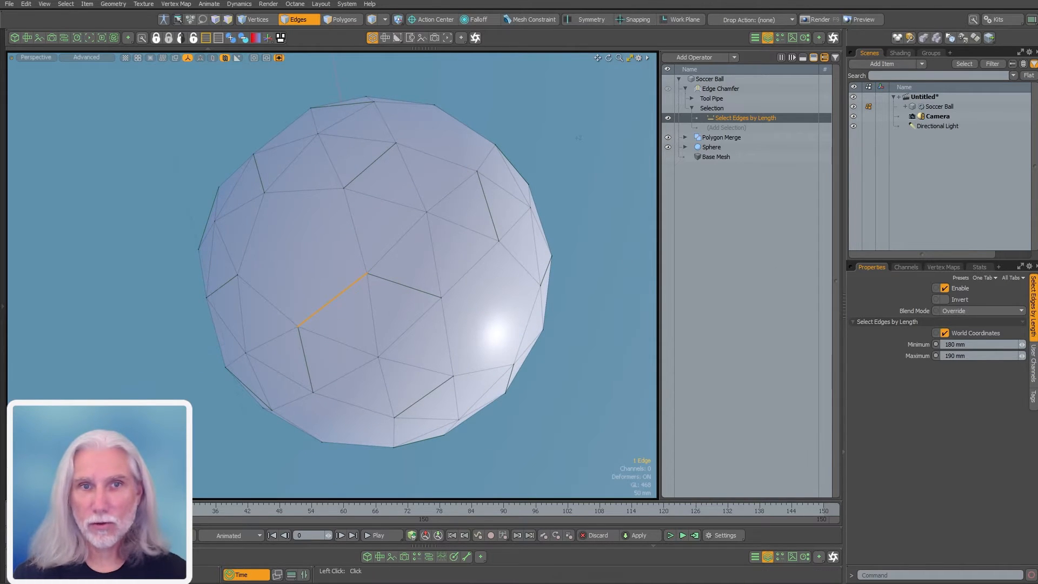
pyautogui.click(979, 267)
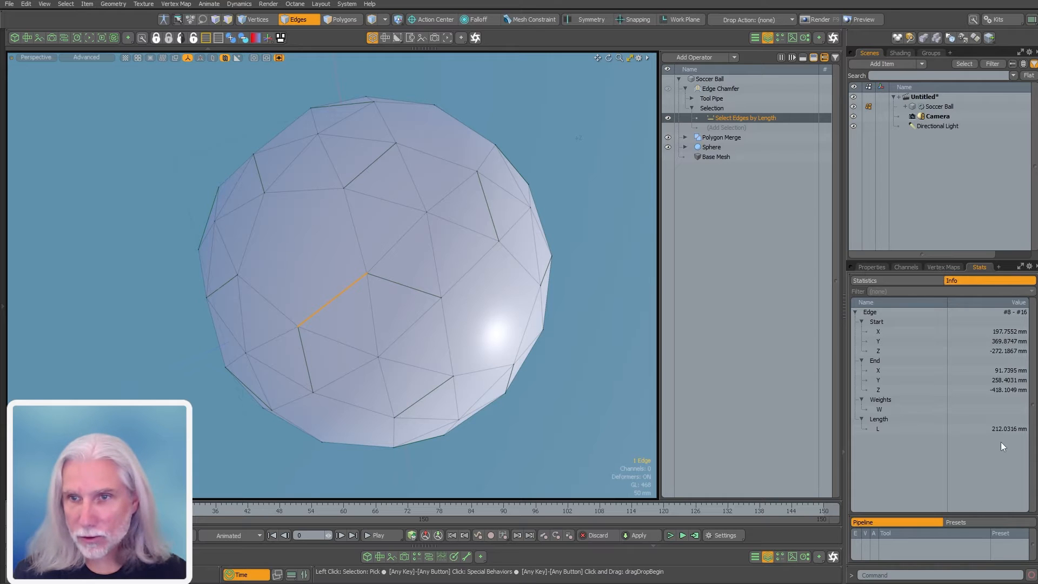
pyautogui.click(509, 425)
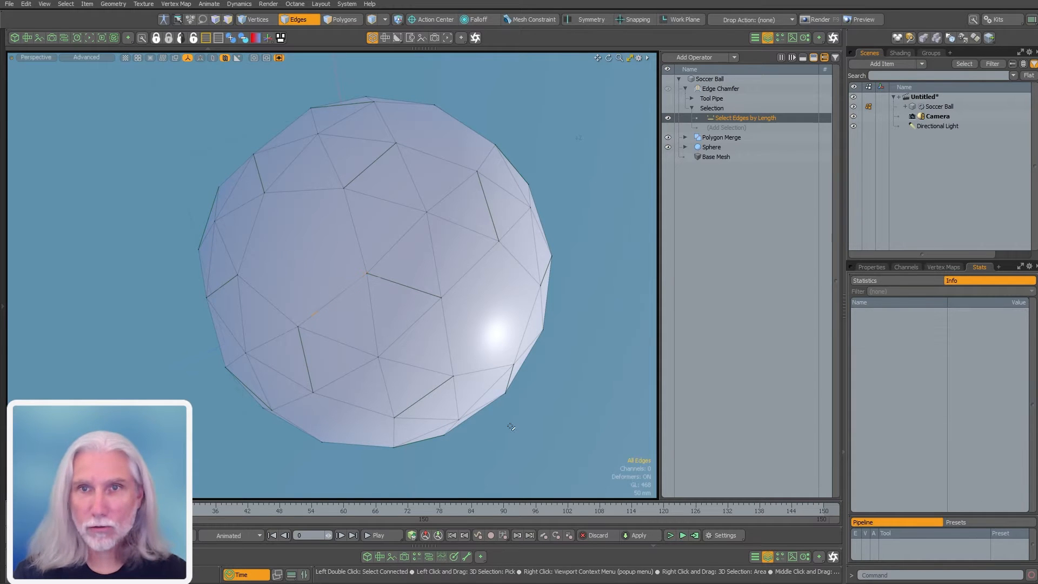
# Change the Select Edges by Length maximum to 215 mm, then to 185 mm
pyautogui.click(731, 128)
pyautogui.moveTo(674, 86); pyautogui.dragTo(686, 103)
pyautogui.click(744, 117)
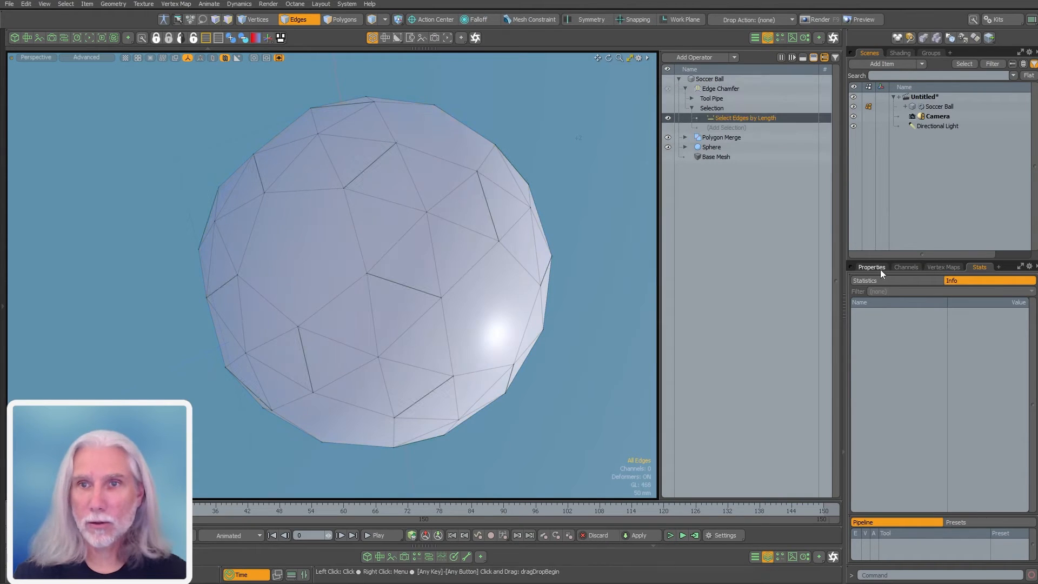
pyautogui.click(878, 268)
pyautogui.click(955, 356)
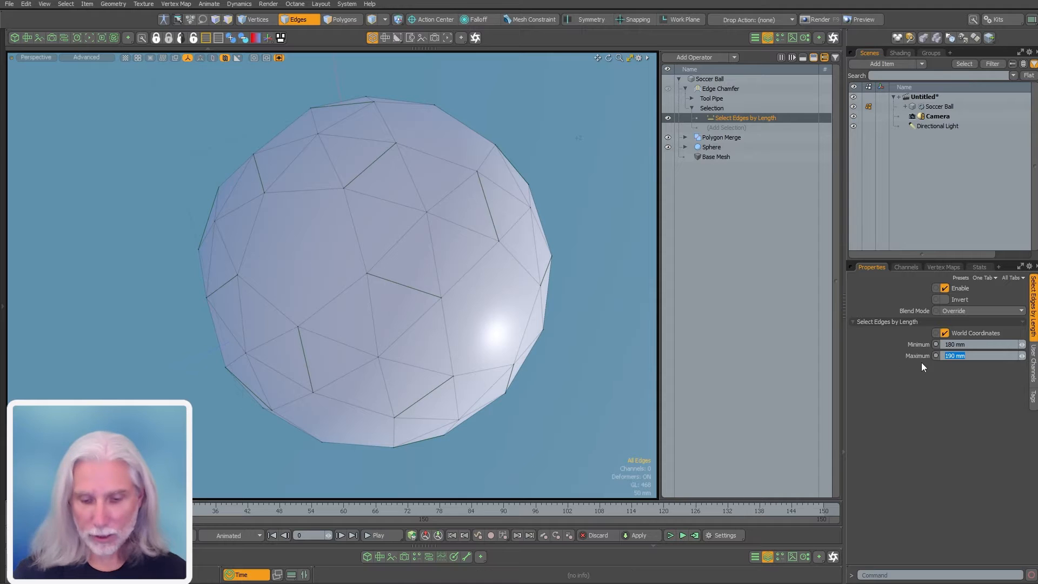
pyautogui.write('.215')
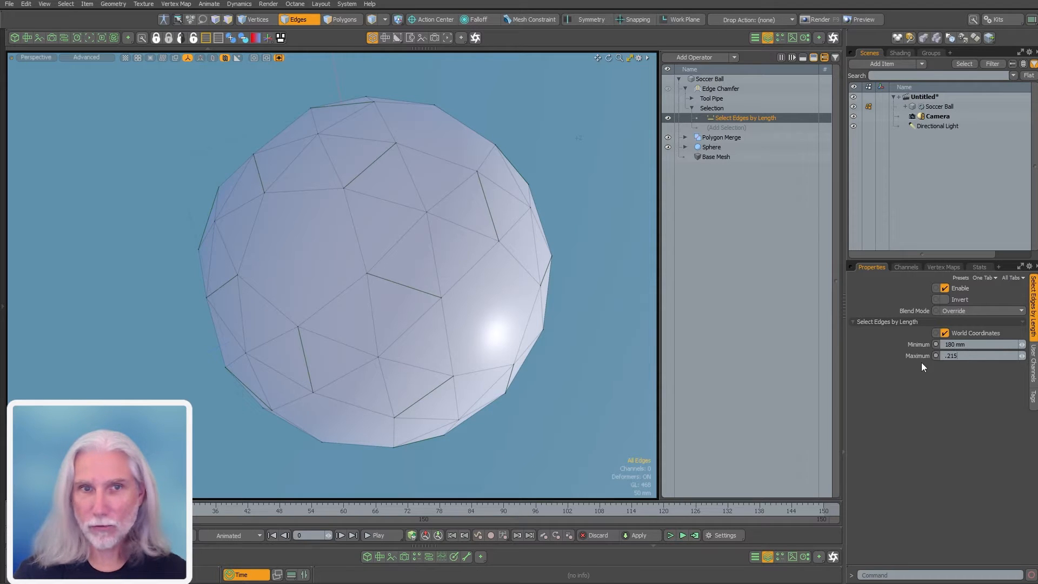
pyautogui.press('Return')
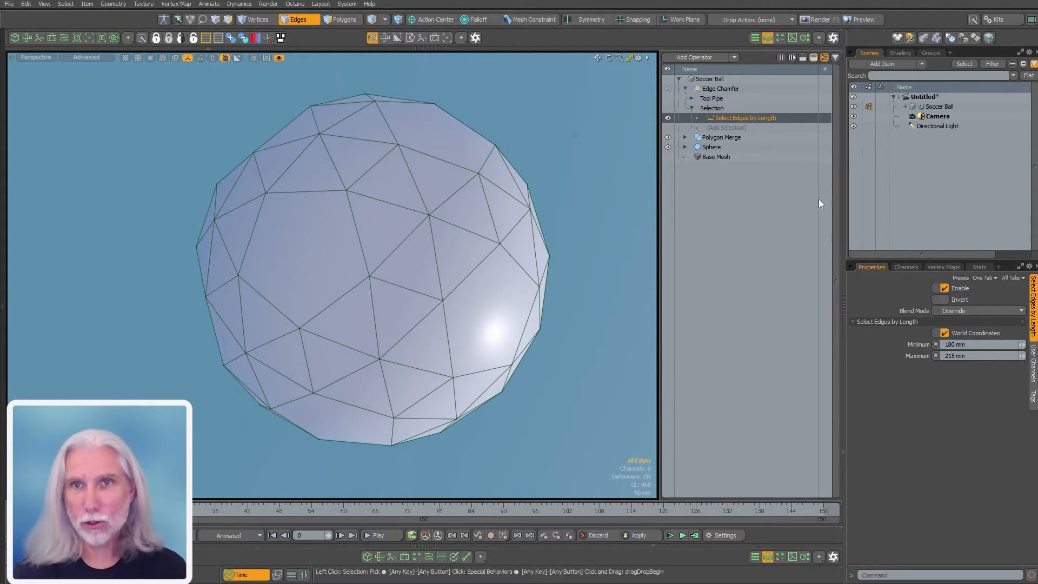
pyautogui.click(954, 356)
pyautogui.write('.185')
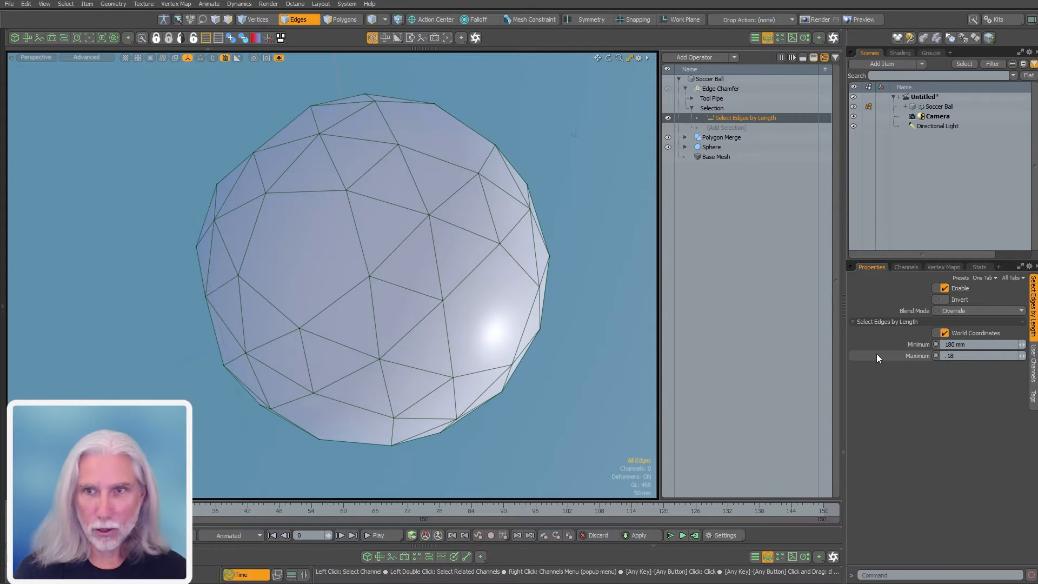
pyautogui.press('Return')
# Check an upper-left edge's length in the Stats panel, then clear the selection
pyautogui.moveTo(433, 262)
pyautogui.keyDown('alt'); pyautogui.mouseDown()
pyautogui.moveTo(458, 263)
pyautogui.moveTo(563, 202)
pyautogui.moveTo(443, 249)
pyautogui.mouseUp(); pyautogui.keyUp('alt')
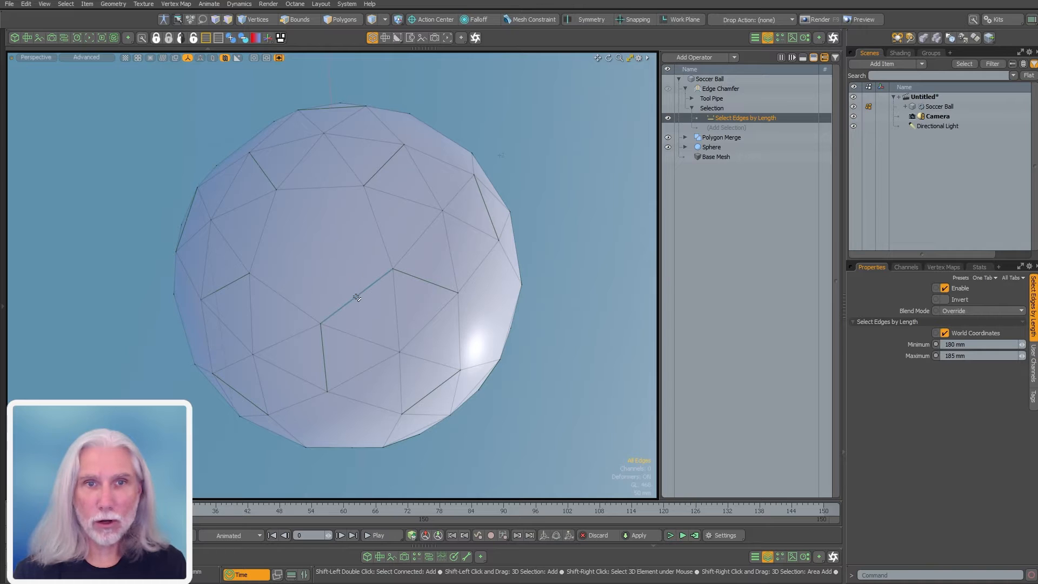
pyautogui.keyDown('alt'); pyautogui.moveTo(355, 298); pyautogui.dragTo(391, 321); pyautogui.keyUp('alt')
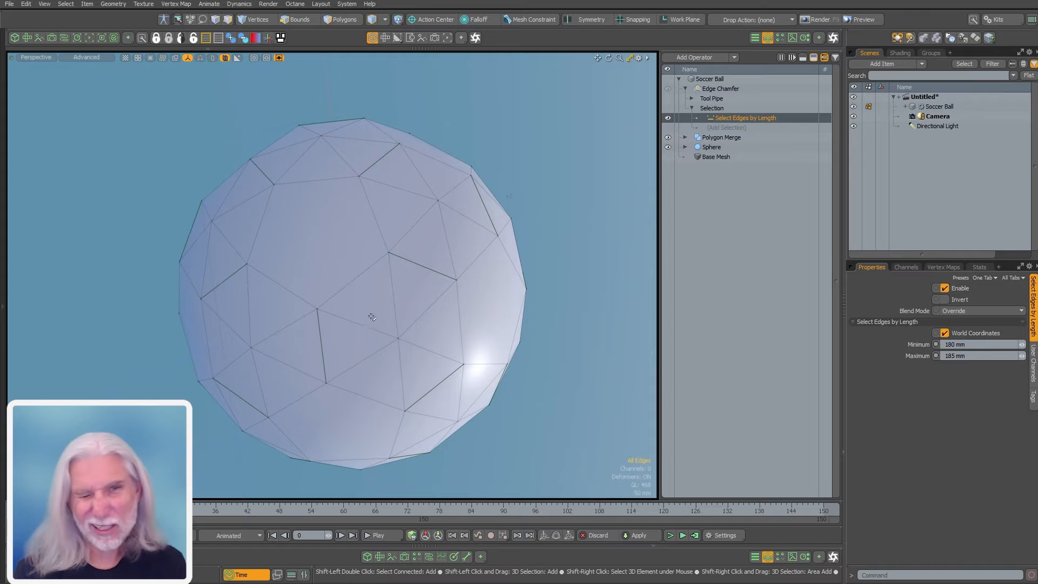
pyautogui.keyDown('alt'); pyautogui.moveTo(325, 252); pyautogui.dragTo(319, 240); pyautogui.keyUp('alt')
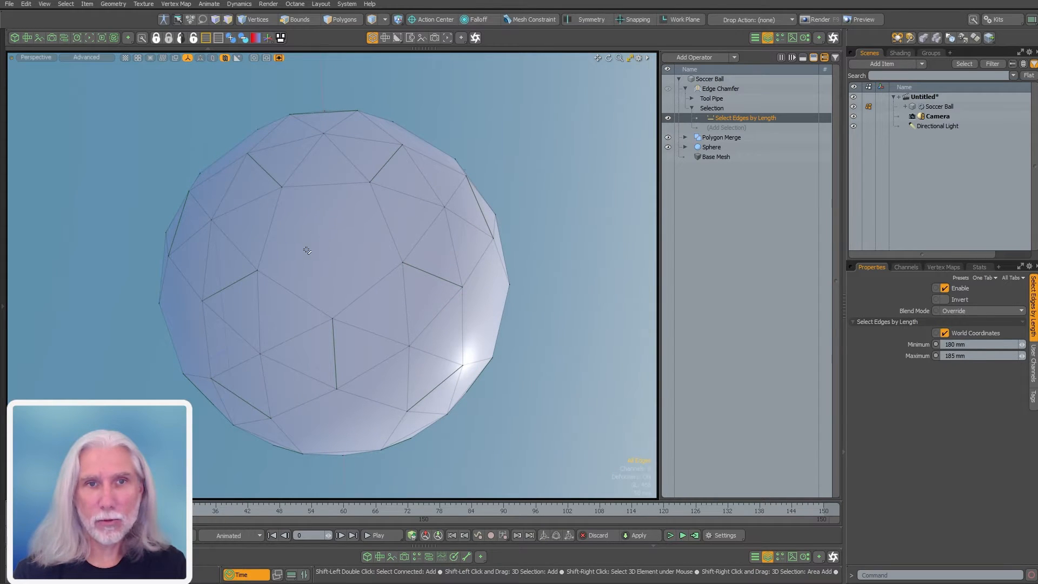
pyautogui.click(265, 241)
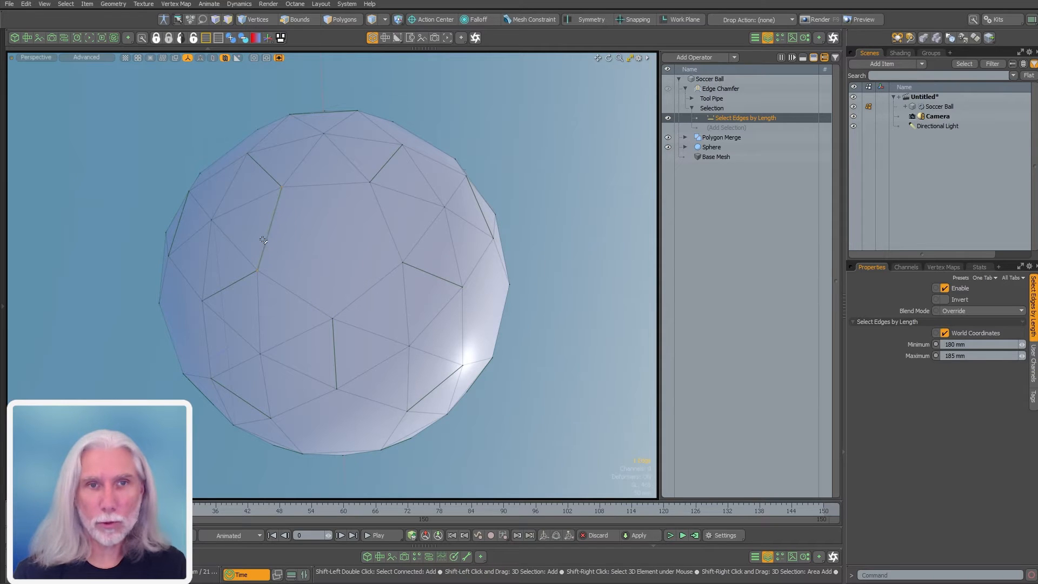
pyautogui.press('2')
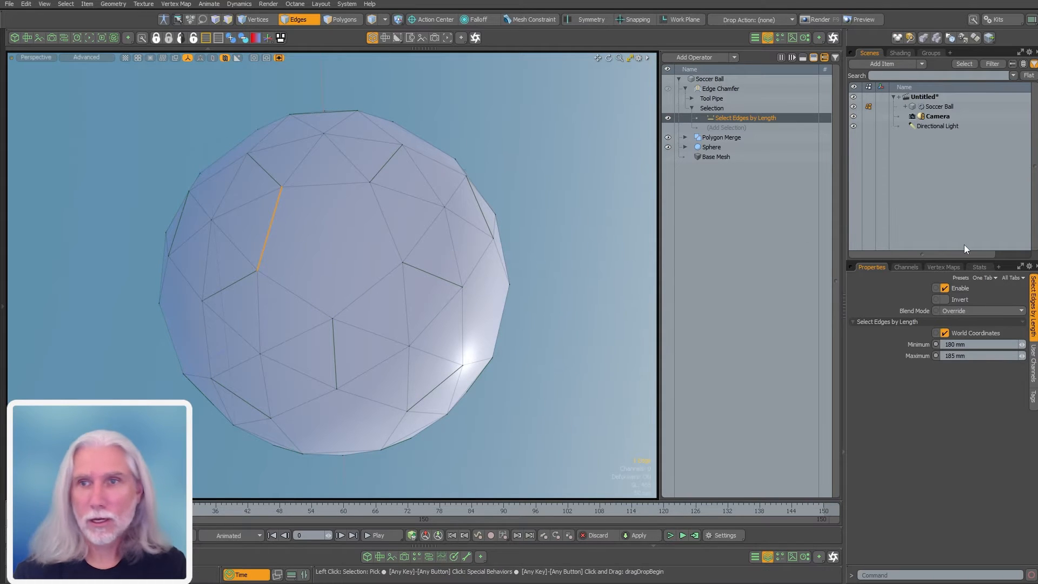
pyautogui.click(983, 270)
pyautogui.click(251, 217)
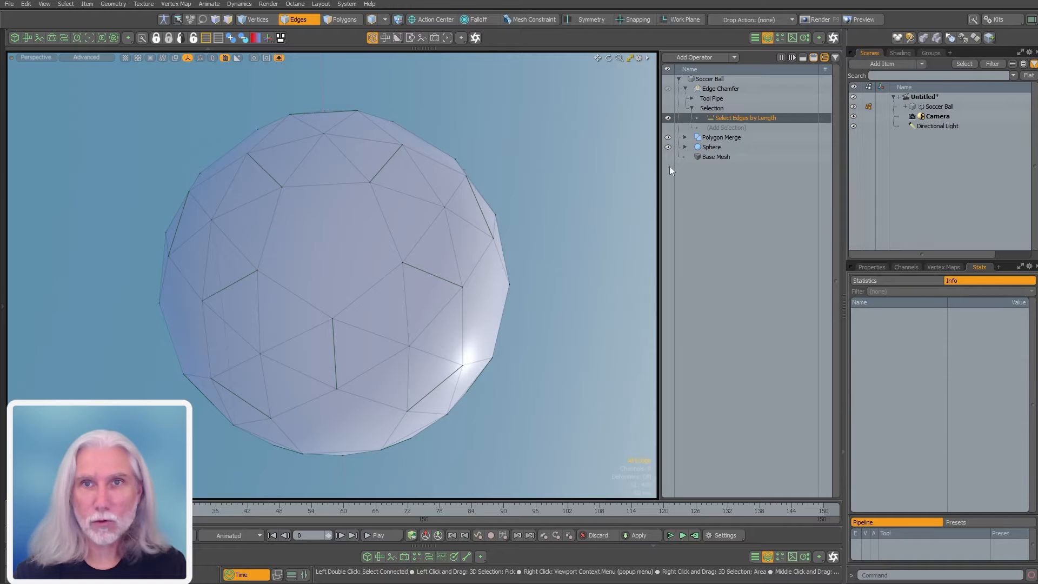
# Add a second Select Edges by Length operation with its blend mode set to Add
pyautogui.click(731, 126)
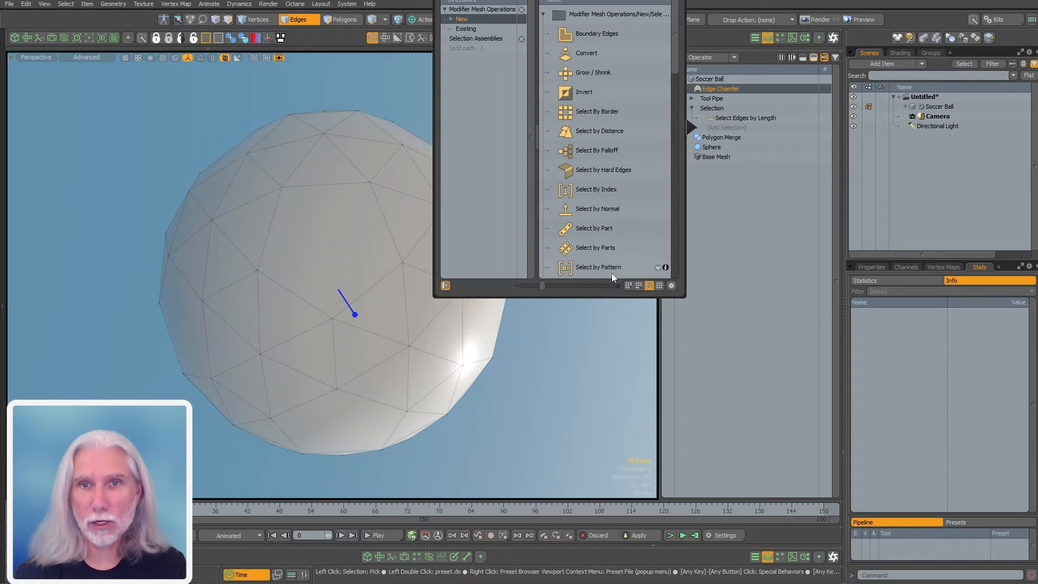
pyautogui.moveTo(676, 67); pyautogui.dragTo(661, 183)
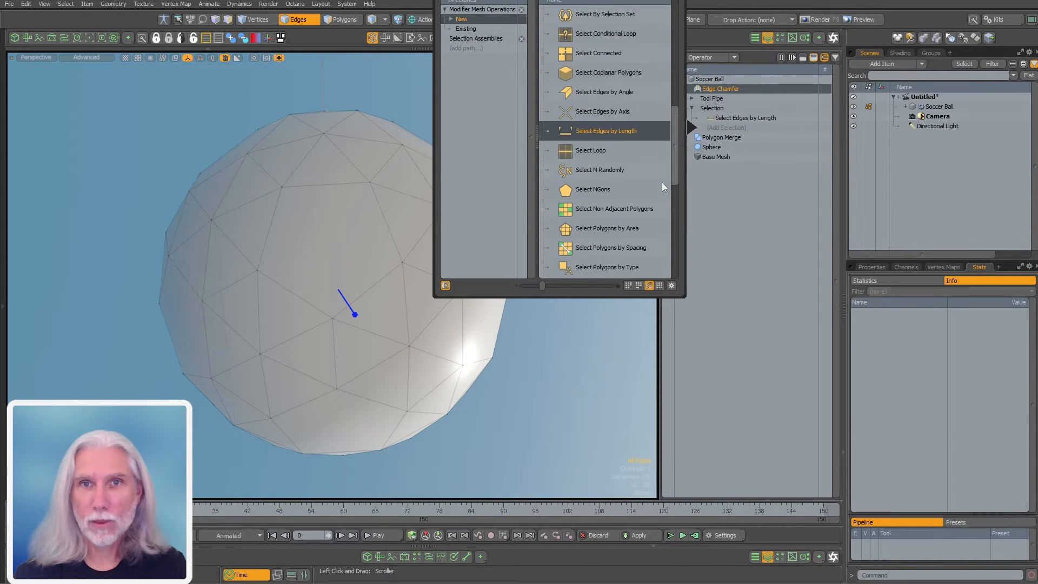
pyautogui.doubleClick(608, 131)
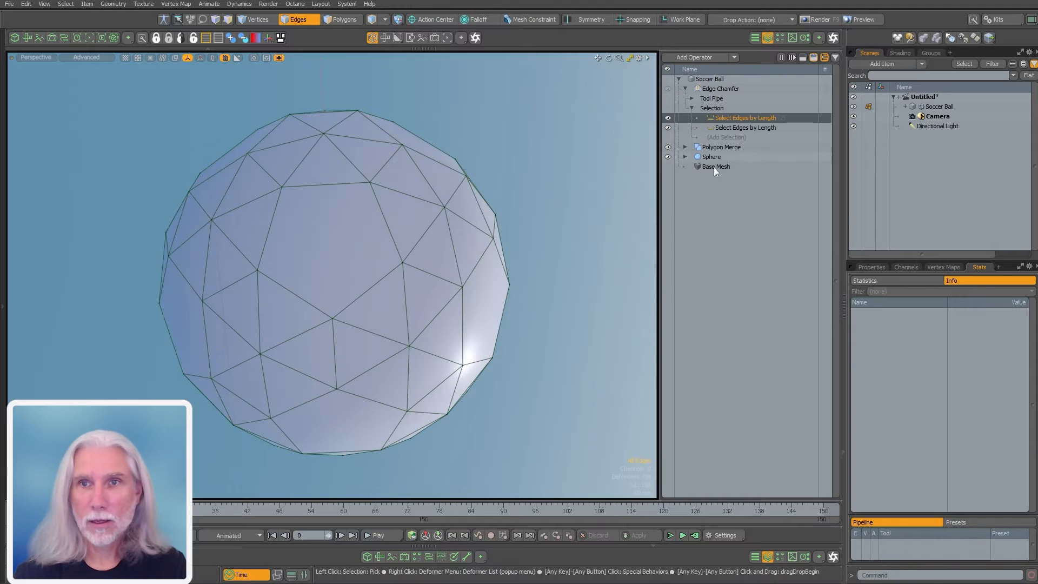
pyautogui.click(871, 267)
pyautogui.click(964, 311)
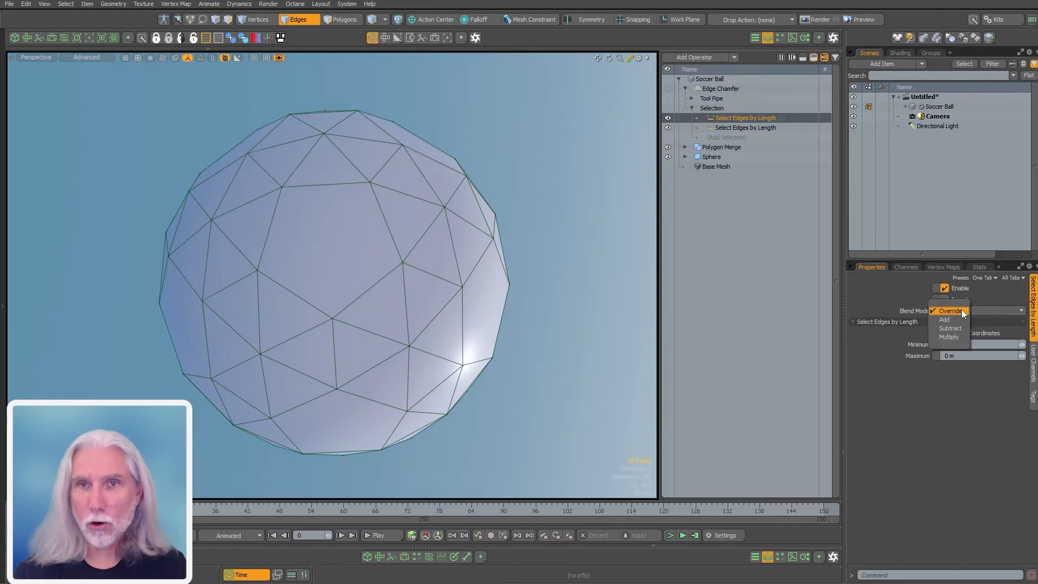
pyautogui.click(961, 319)
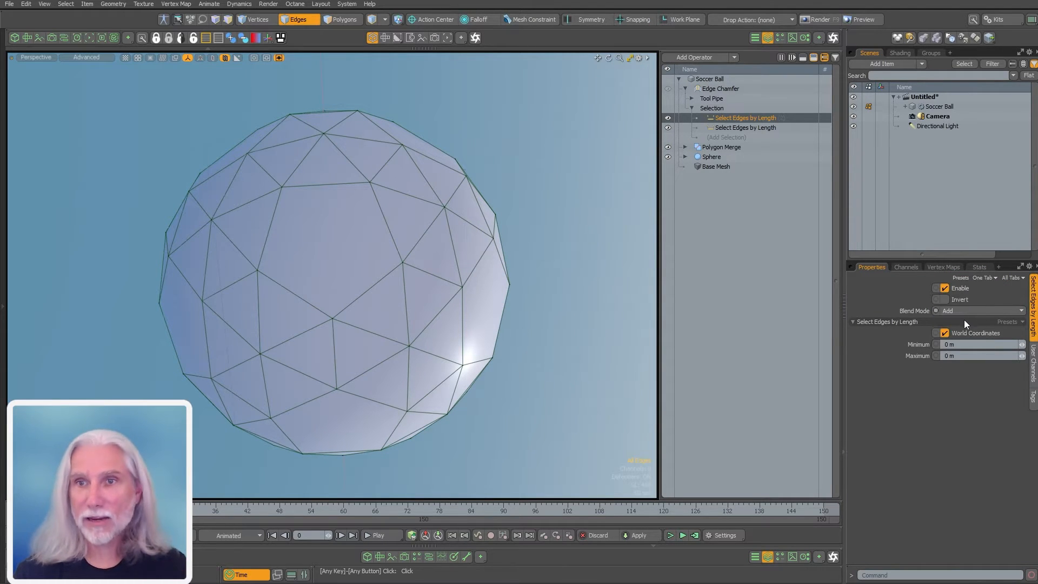
# Set its length range to 210 mm minimum and 215 mm maximum
pyautogui.click(974, 344)
pyautogui.write('.21')
pyautogui.press('Tab')
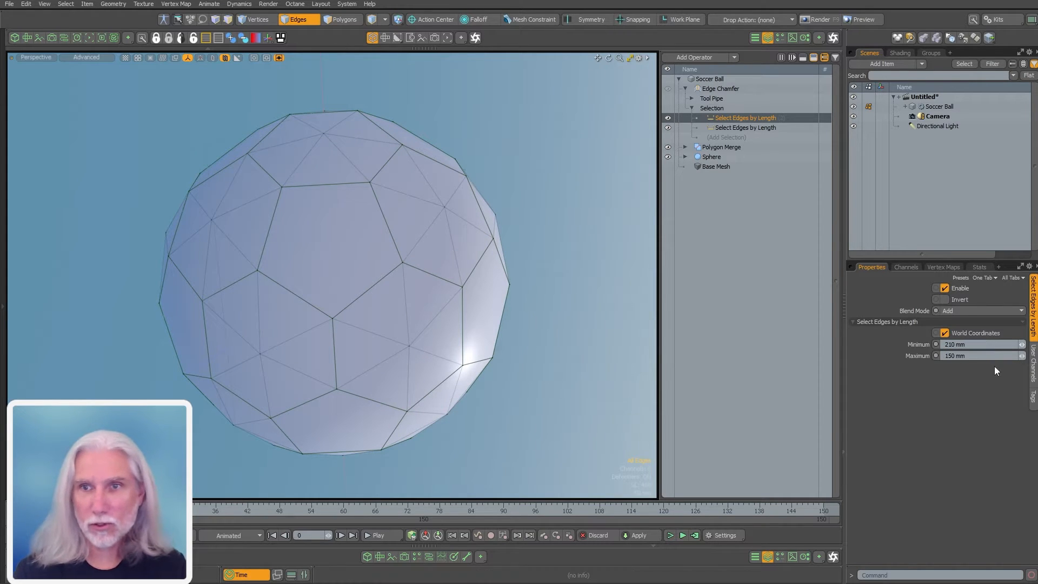
pyautogui.write('.215')
pyautogui.press('Return')
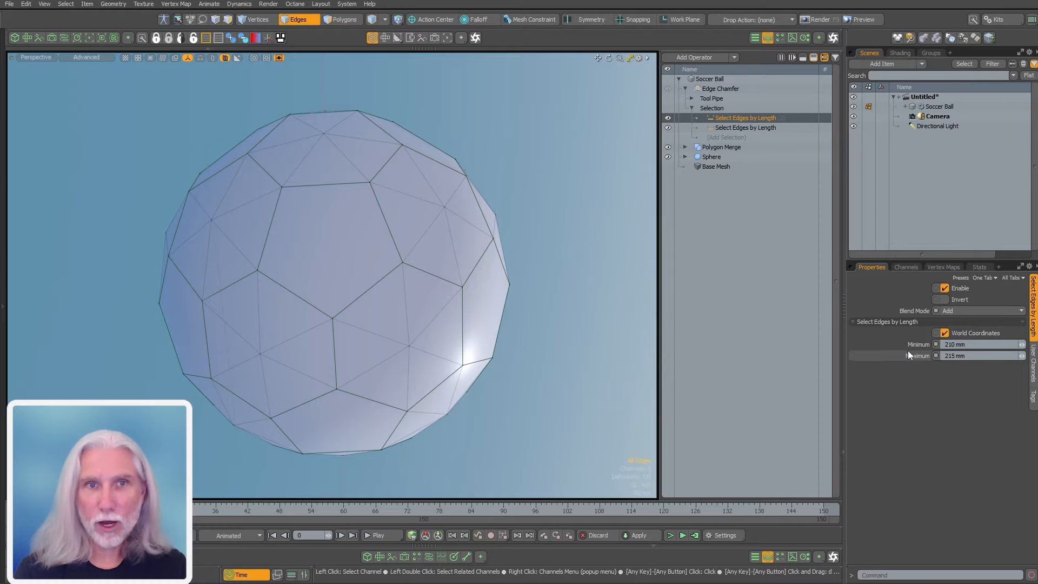
pyautogui.moveTo(425, 329)
pyautogui.keyDown('alt'); pyautogui.mouseDown()
pyautogui.moveTo(535, 278)
pyautogui.moveTo(348, 380)
pyautogui.moveTo(312, 344)
pyautogui.mouseUp(); pyautogui.keyUp('alt')
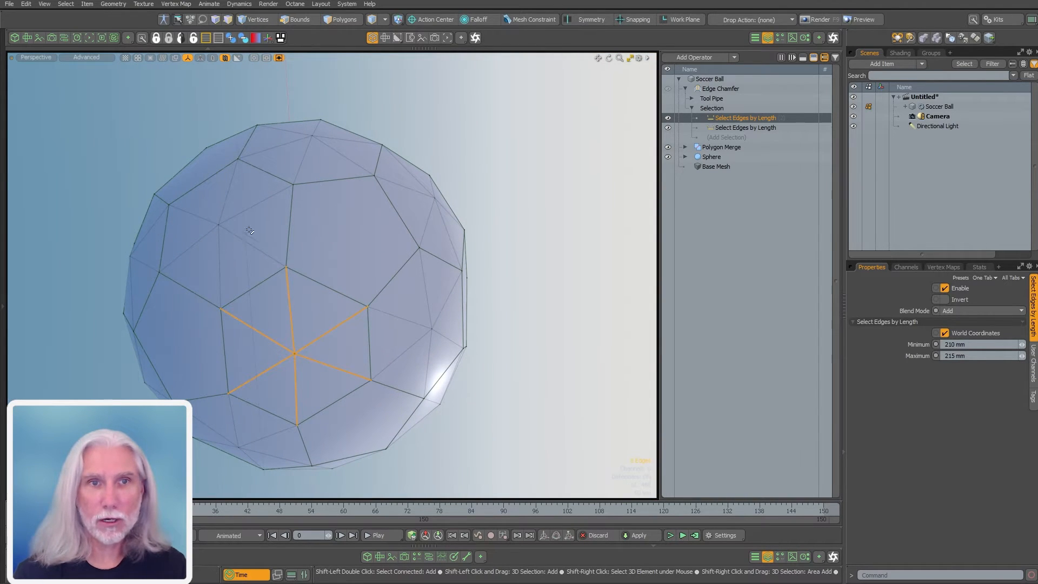
pyautogui.press('2')
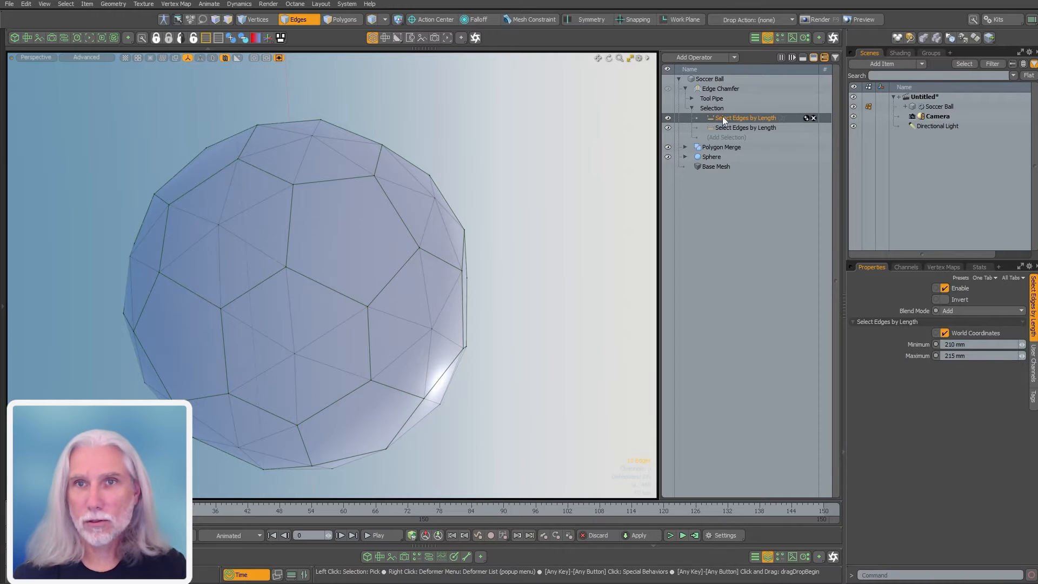
pyautogui.click(721, 89)
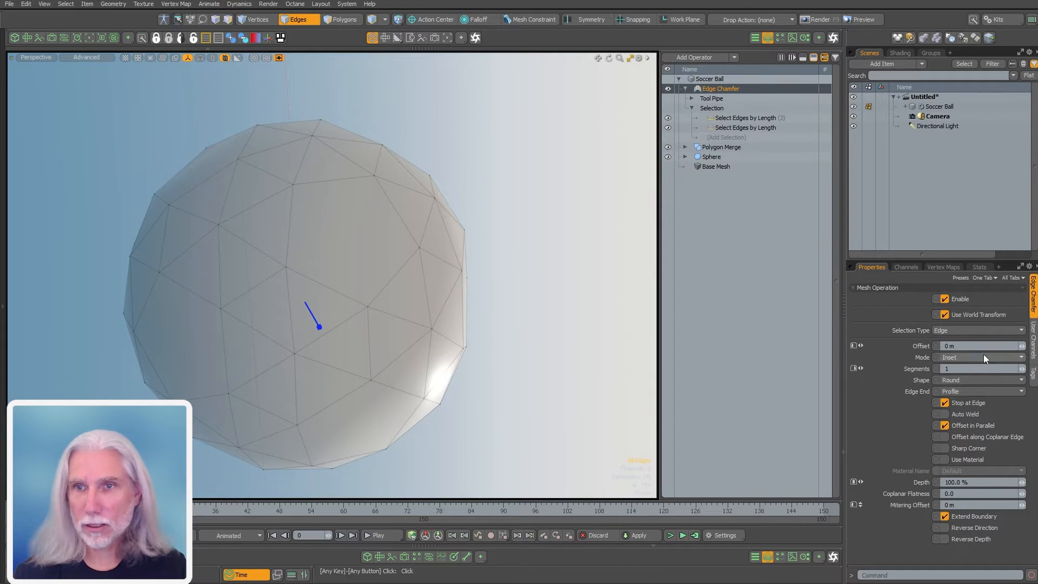
# Try a 10 mm Edge Chamfer offset and orbit the ball slightly
pyautogui.click(980, 345)
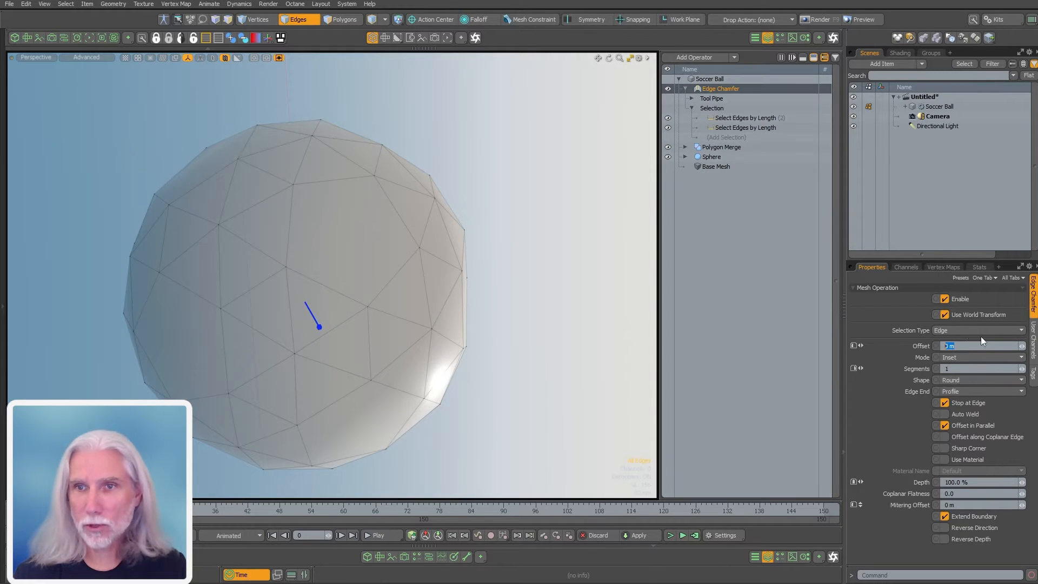
pyautogui.write('10')
pyautogui.press('Return')
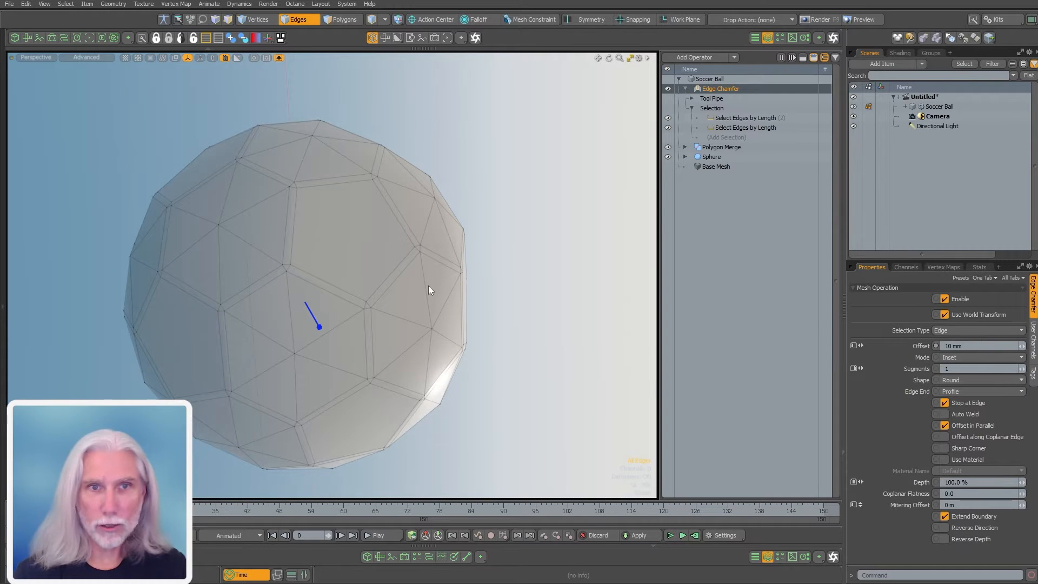
pyautogui.keyDown('alt'); pyautogui.moveTo(385, 285); pyautogui.dragTo(396, 291); pyautogui.keyUp('alt')
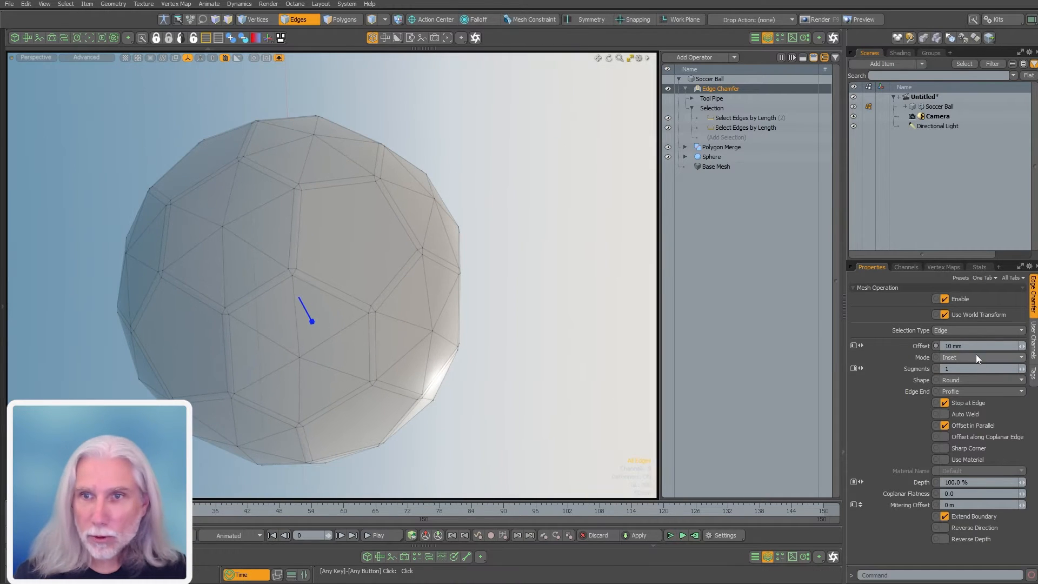
# Change the chamfer offset to 5 mm, checking the chamfered edges up close
pyautogui.moveTo(967, 346); pyautogui.dragTo(896, 338)
pyautogui.write('.007')
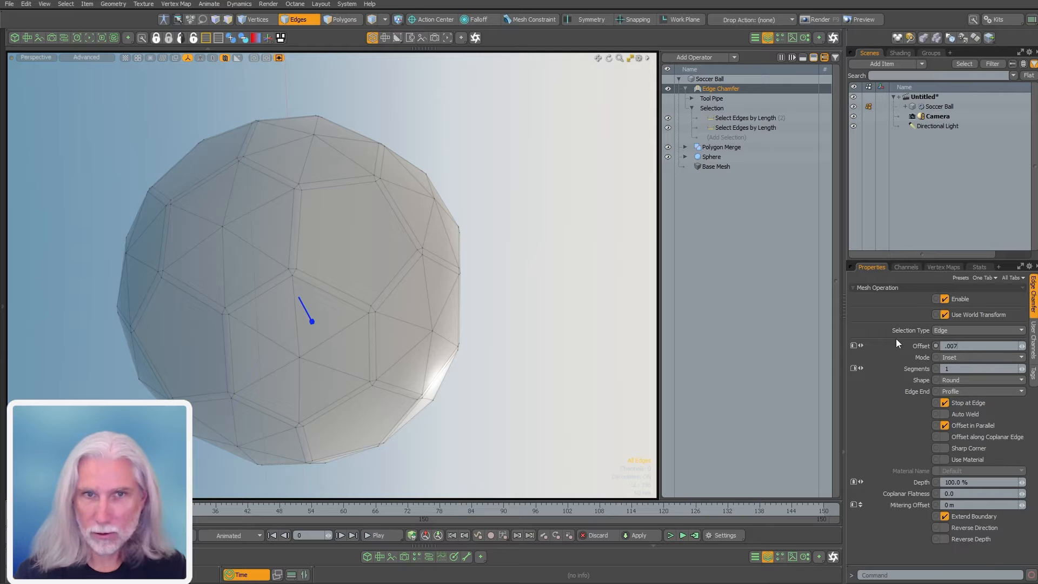
pyautogui.keyDown('alt'); pyautogui.moveTo(451, 304); pyautogui.dragTo(345, 311); pyautogui.keyUp('alt')
pyautogui.keyDown('ctrl'); pyautogui.keyDown('alt'); pyautogui.moveTo(346, 311); pyautogui.dragTo(423, 301); pyautogui.keyUp('alt'); pyautogui.keyUp('ctrl')
pyautogui.moveTo(987, 346); pyautogui.dragTo(872, 340)
pyautogui.write('.005')
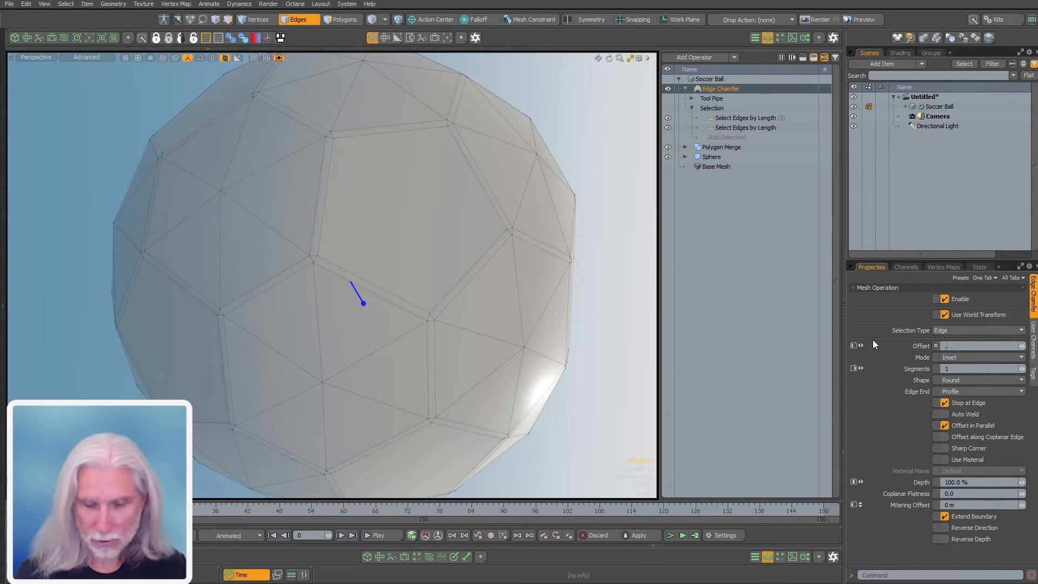
pyautogui.press('Return')
# Test a polygon selection on a hexagon panel, clear it, and select the Soccer Ball mesh
pyautogui.moveTo(423, 314)
pyautogui.keyDown('alt'); pyautogui.mouseDown()
pyautogui.moveTo(523, 310)
pyautogui.moveTo(423, 311)
pyautogui.mouseUp(); pyautogui.keyUp('alt')
pyautogui.keyDown('alt'); pyautogui.moveTo(579, 393); pyautogui.dragTo(622, 385); pyautogui.keyUp('alt')
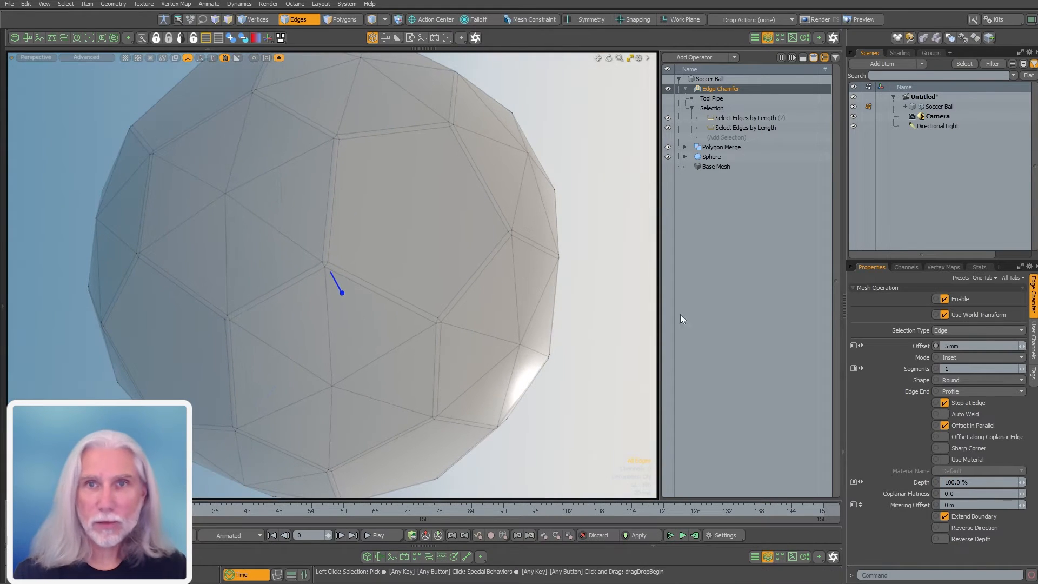
pyautogui.keyDown('alt'); pyautogui.keyDown('shift'); pyautogui.moveTo(351, 223); pyautogui.dragTo(402, 252); pyautogui.keyUp('shift'); pyautogui.keyUp('alt')
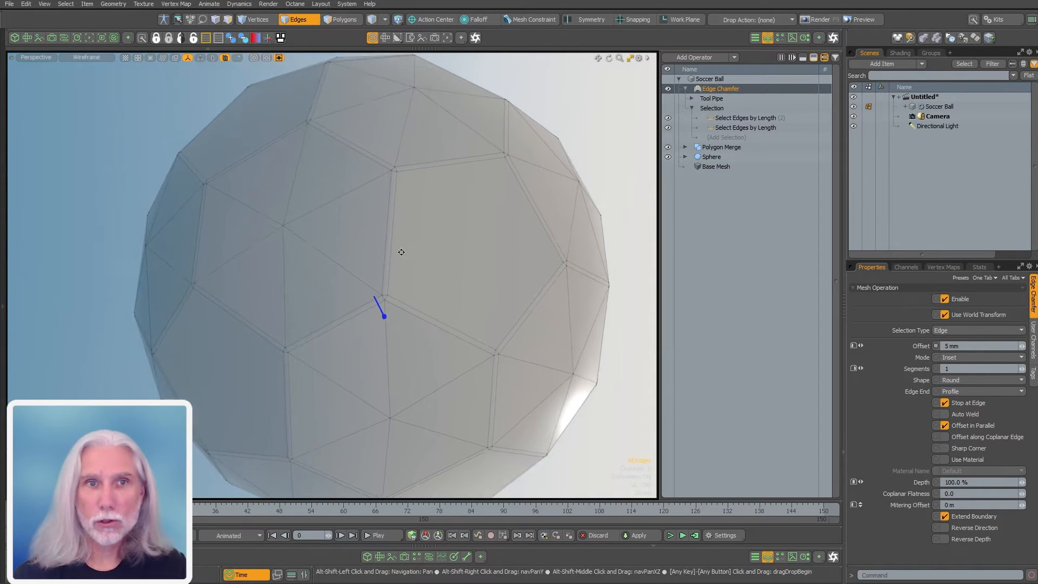
pyautogui.press('3')
pyautogui.click(339, 209)
pyautogui.moveTo(329, 199); pyautogui.dragTo(329, 240)
pyautogui.click(589, 145)
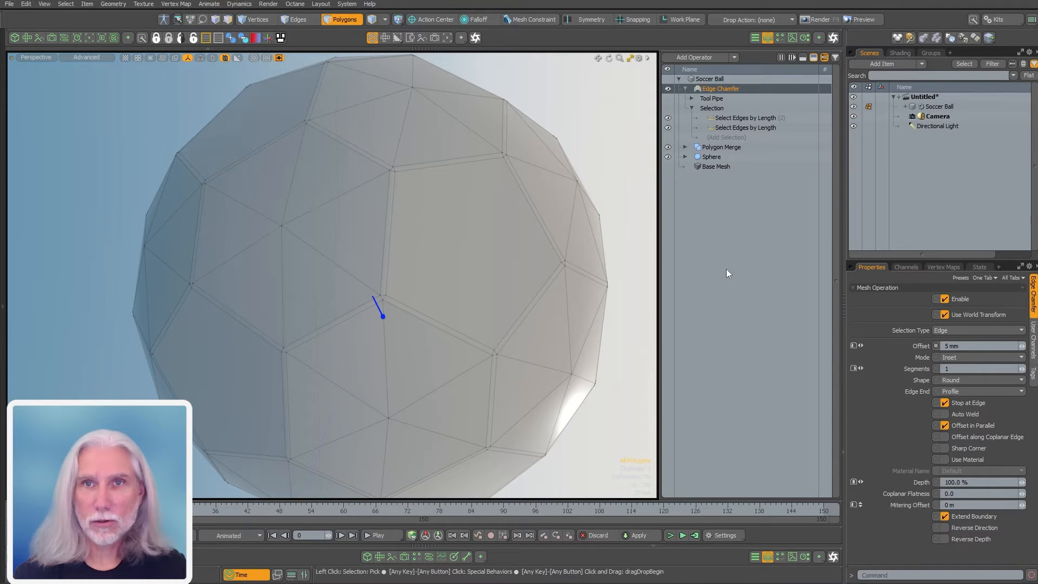
pyautogui.click(684, 89)
# Add a second Polygon Merge operator to the Soccer Ball via a 'polygon mer' search
pyautogui.doubleClick(722, 252)
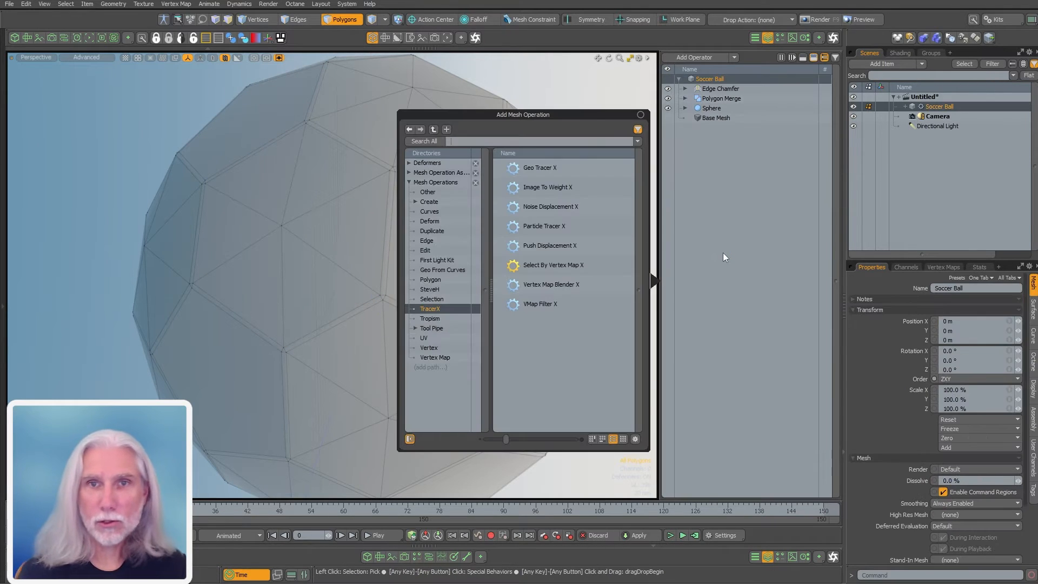
pyautogui.write('polygon mer')
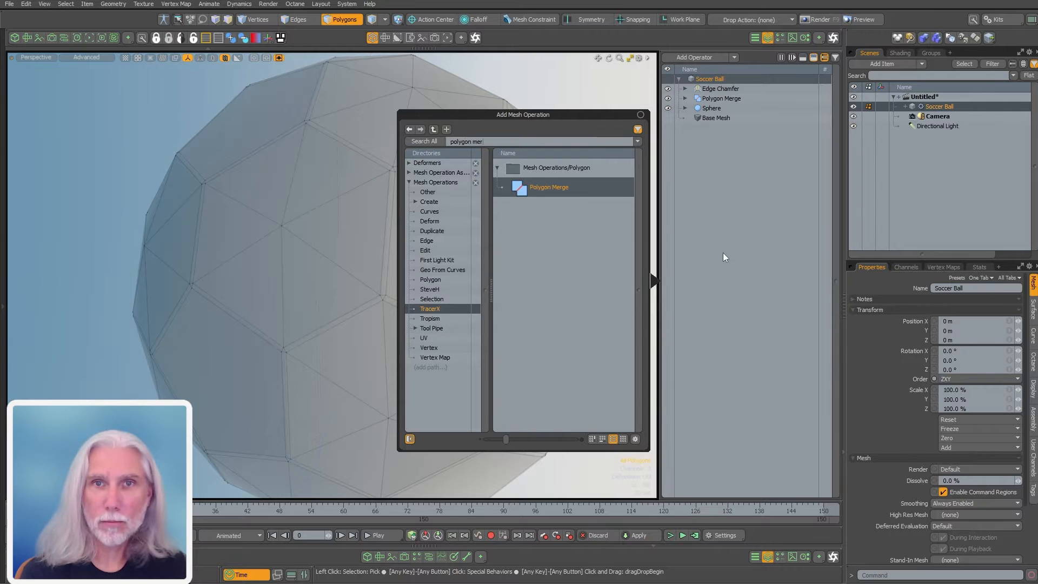
pyautogui.press('Return')
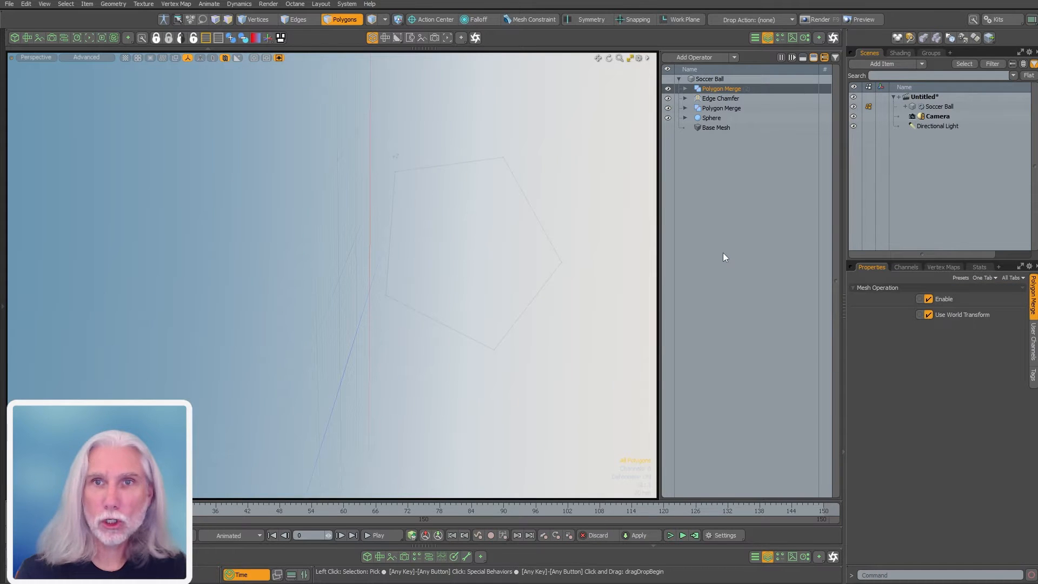
pyautogui.click(684, 88)
# Expand the new merge's Selection branch and bring up the selection operations browser
pyautogui.click(692, 99)
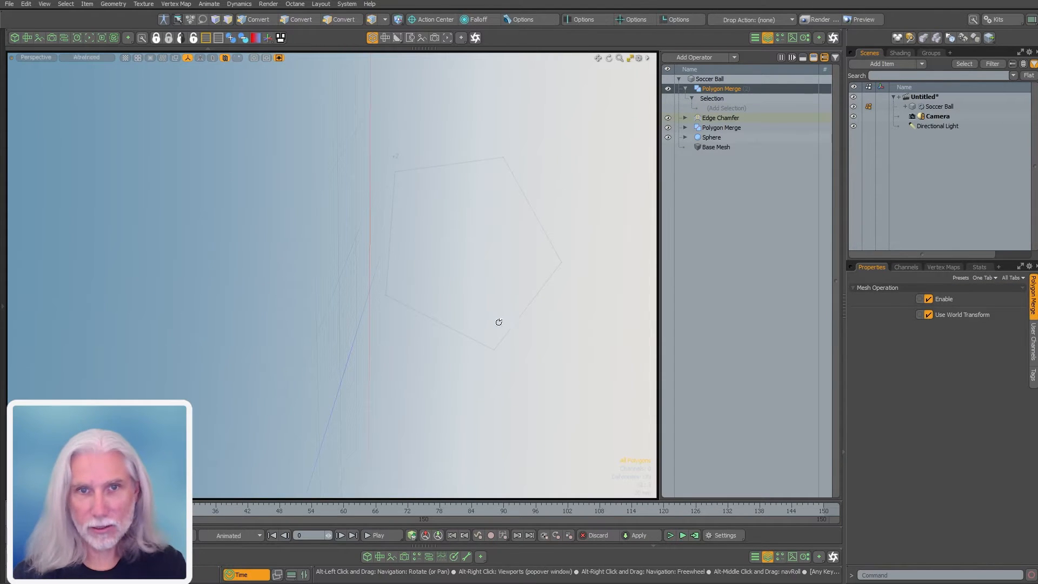
pyautogui.moveTo(498, 320)
pyautogui.keyDown('alt'); pyautogui.mouseDown()
pyautogui.moveTo(299, 377)
pyautogui.moveTo(378, 310)
pyautogui.moveTo(307, 211)
pyautogui.mouseUp(); pyautogui.keyUp('alt')
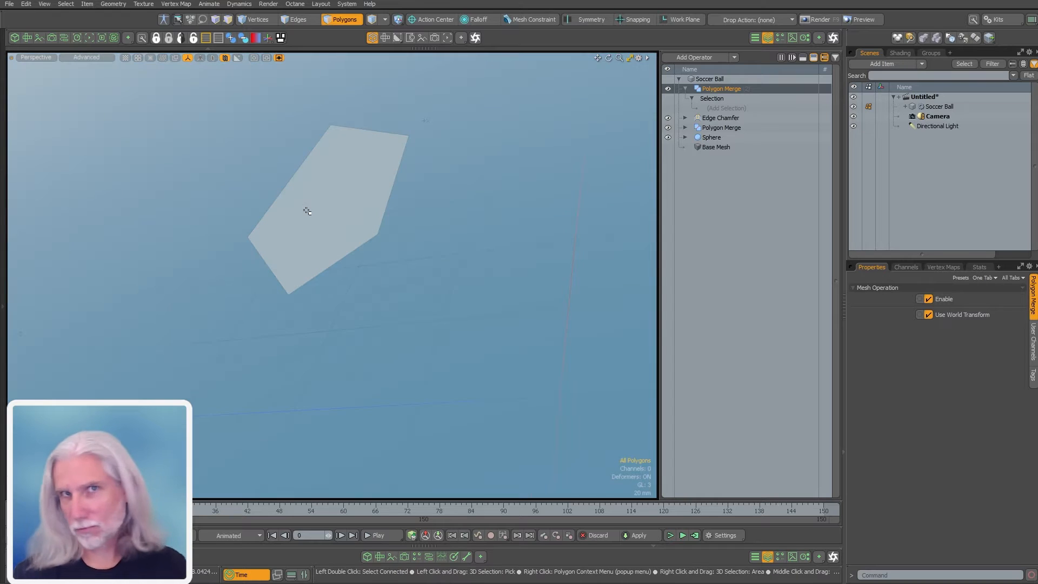
pyautogui.click(727, 108)
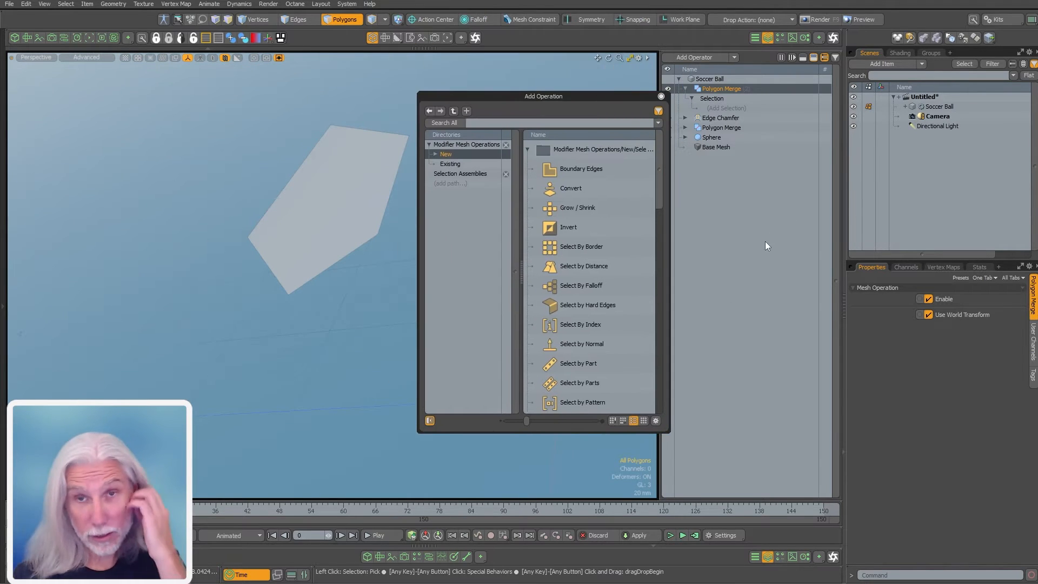
# Browse the operation categories, add Select Polygons by Area to the merge, then close the browser
pyautogui.moveTo(661, 186); pyautogui.dragTo(658, 325)
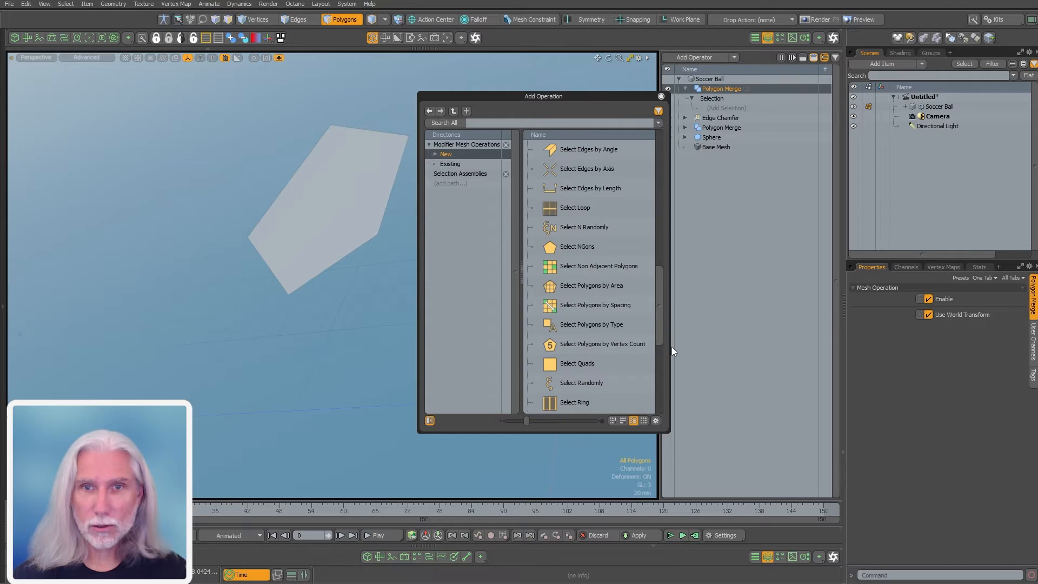
pyautogui.click(595, 286)
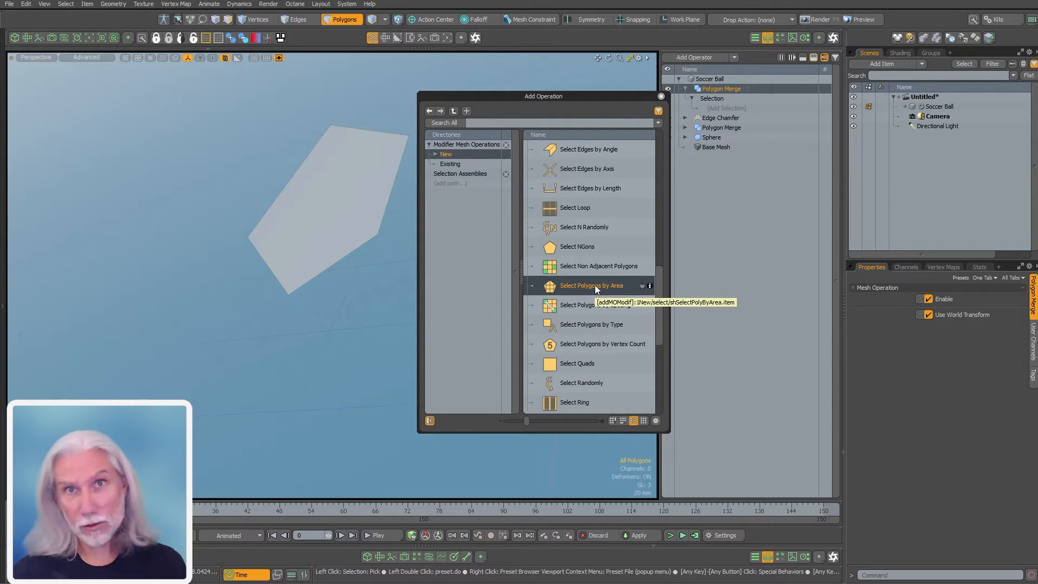
pyautogui.click(463, 173)
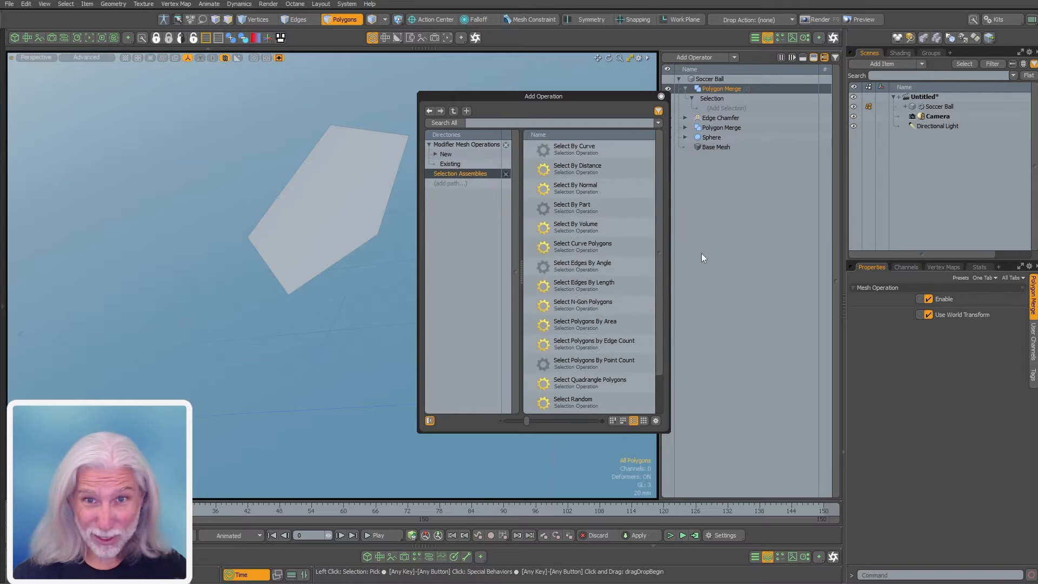
pyautogui.scroll(-1, 660, 329)
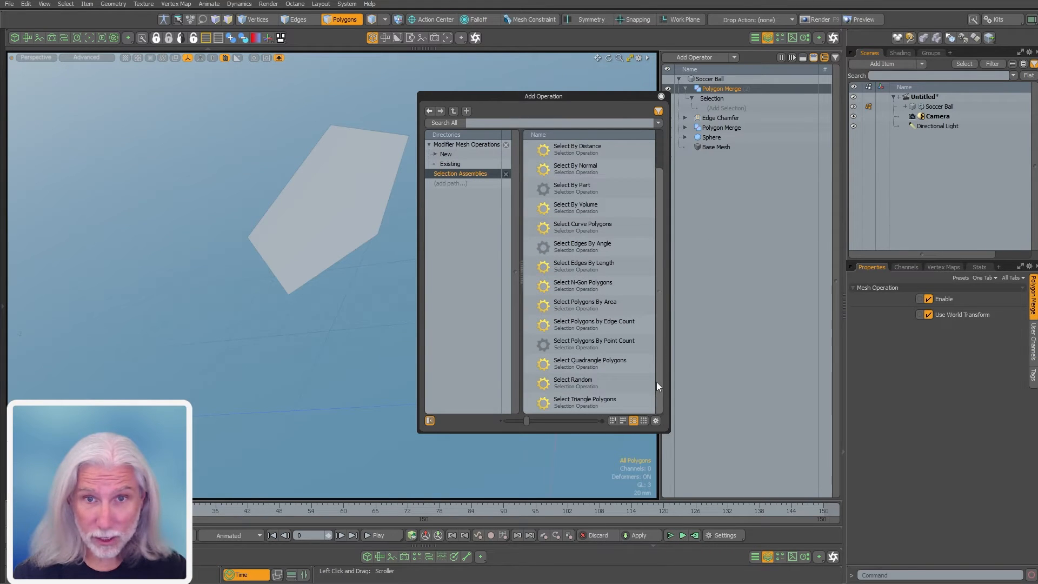
pyautogui.moveTo(657, 397); pyautogui.dragTo(664, 310)
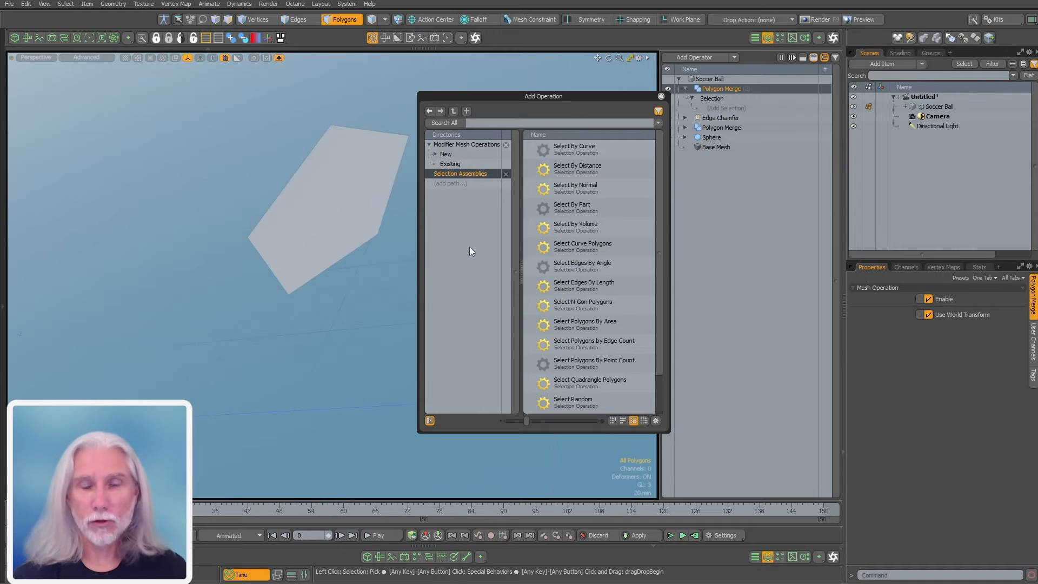
pyautogui.click(451, 164)
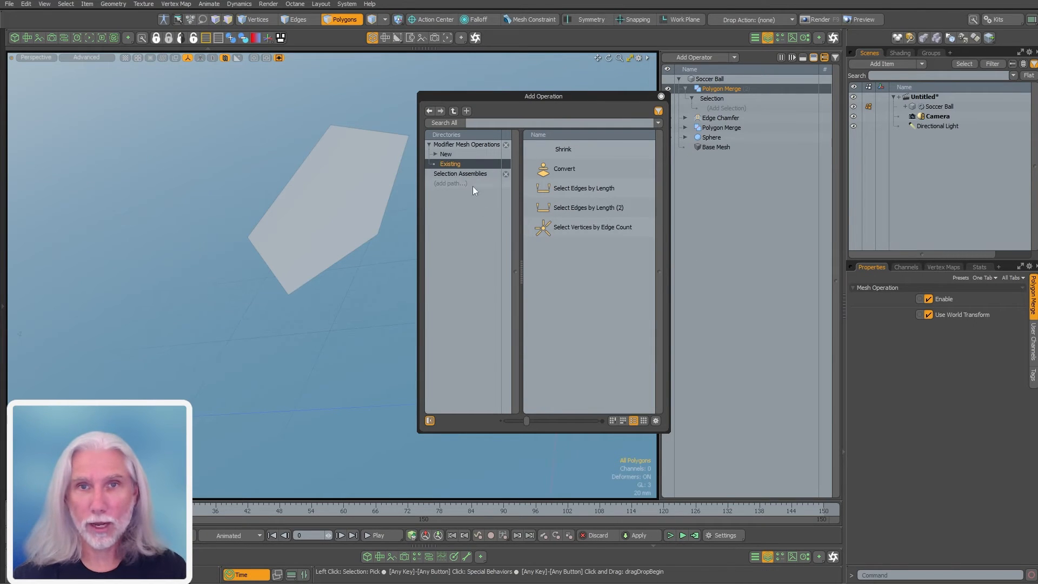
pyautogui.click(489, 174)
pyautogui.click(445, 154)
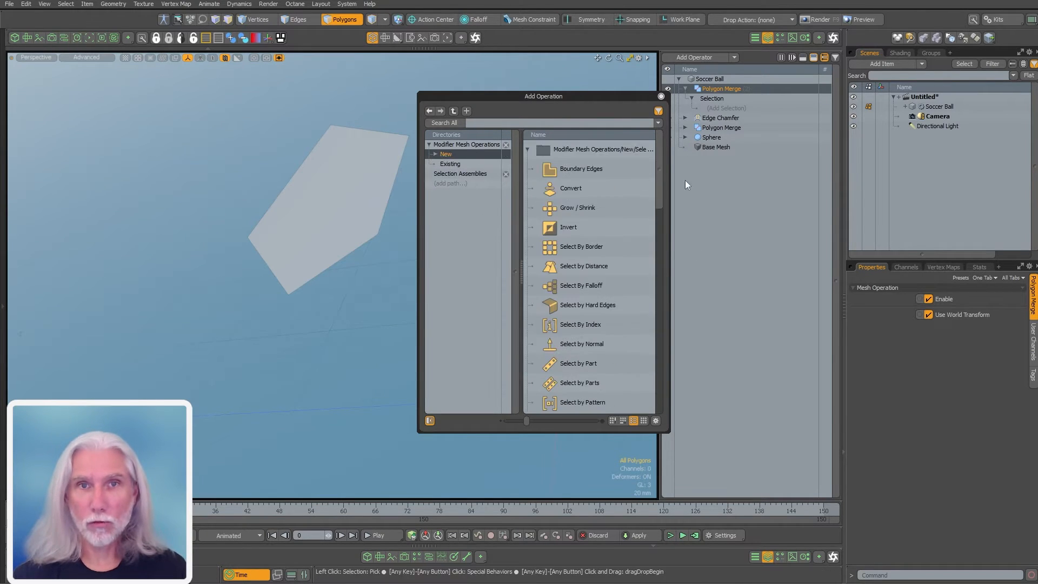
pyautogui.moveTo(659, 202); pyautogui.dragTo(658, 350)
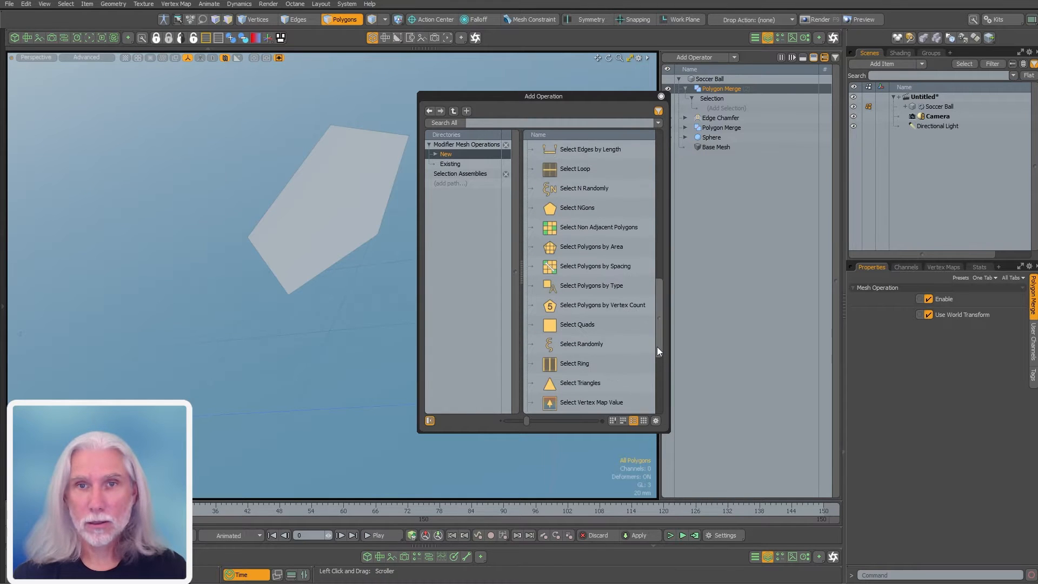
pyautogui.doubleClick(595, 246)
pyautogui.click(661, 96)
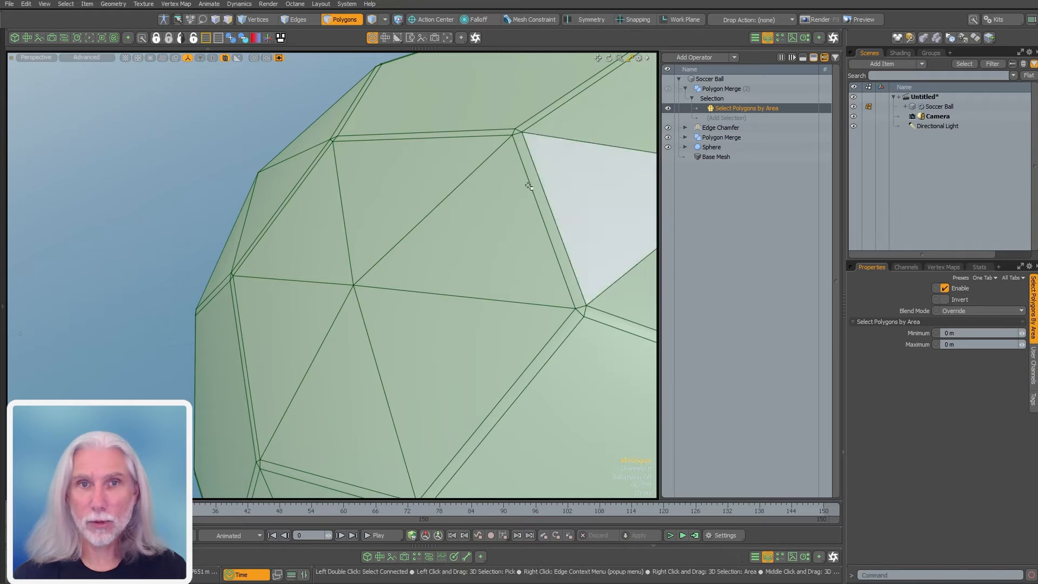
pyautogui.keyDown('ctrl'); pyautogui.keyDown('alt'); pyautogui.moveTo(528, 185); pyautogui.dragTo(360, 227); pyautogui.keyUp('alt'); pyautogui.keyUp('ctrl')
pyautogui.keyDown('alt'); pyautogui.moveTo(359, 227); pyautogui.dragTo(470, 258); pyautogui.keyUp('alt')
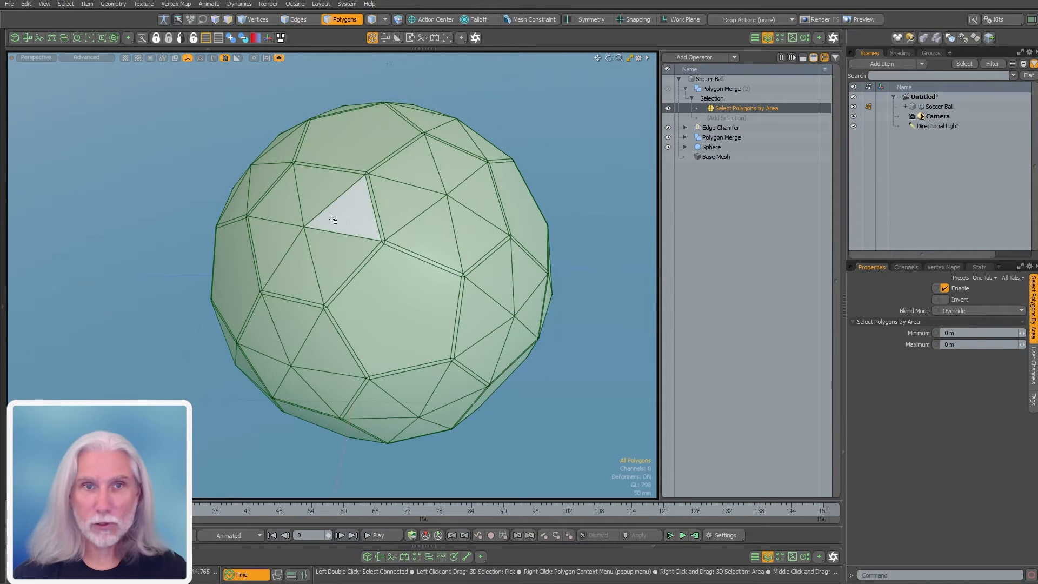
pyautogui.click(349, 219)
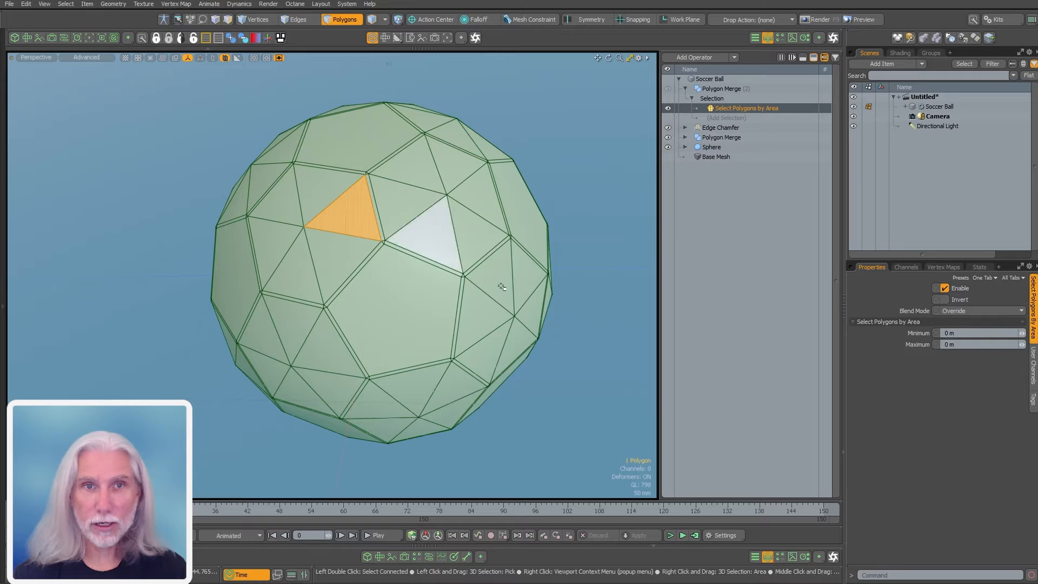
pyautogui.click(978, 266)
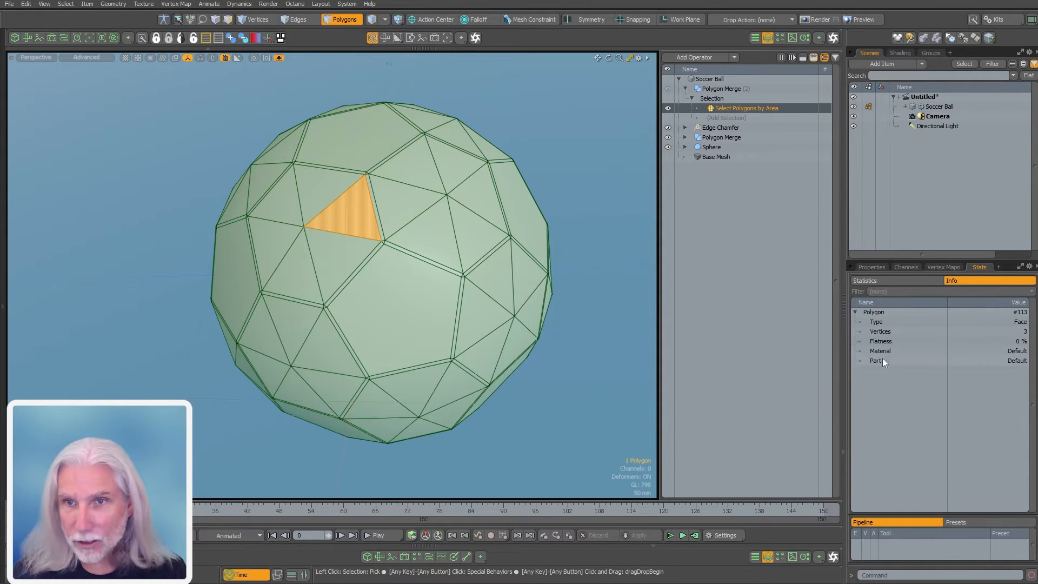
pyautogui.click(563, 430)
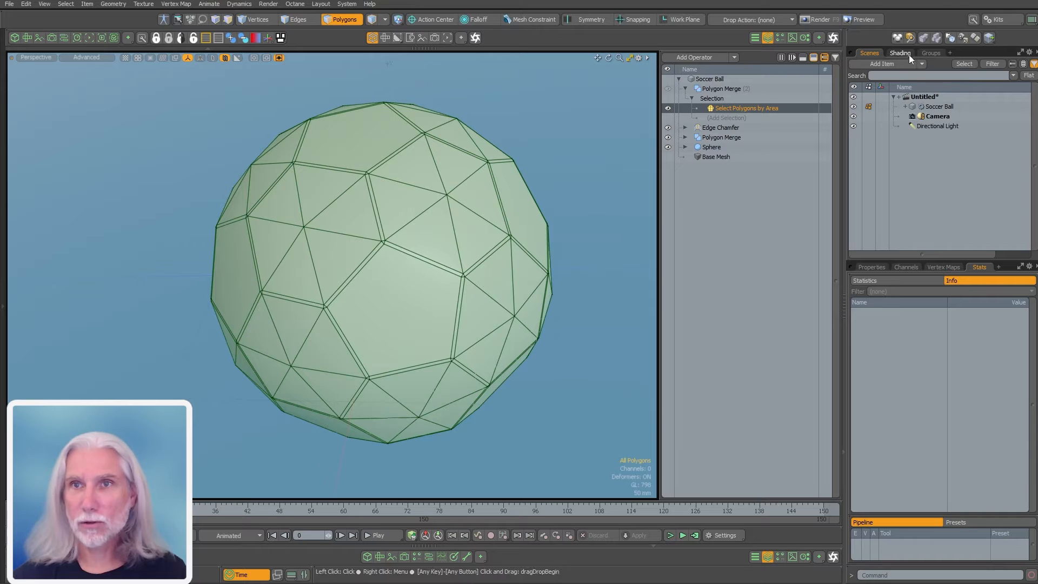
pyautogui.click(878, 266)
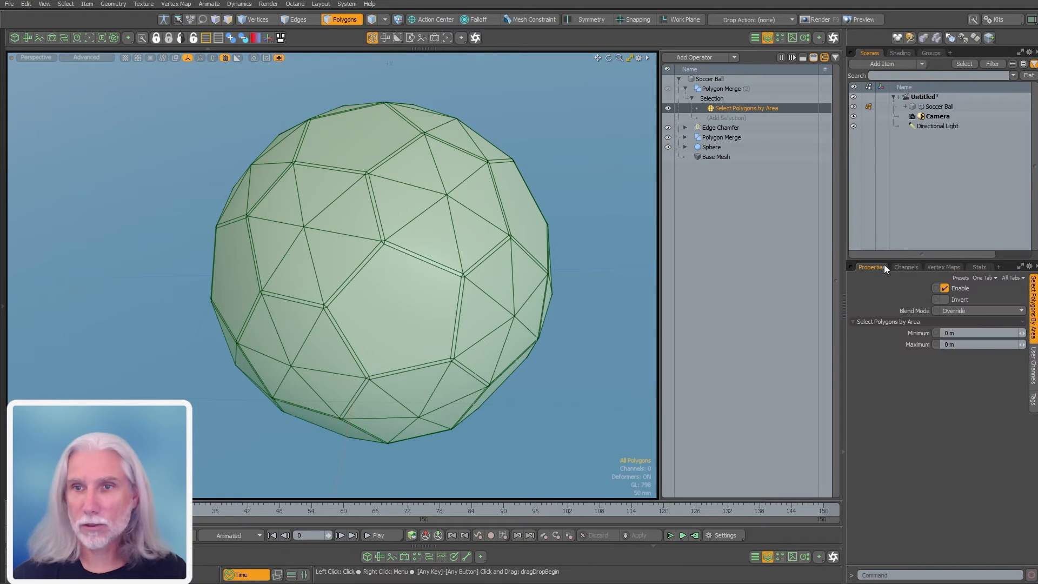
# Enter 100 mm as the Select Polygons by Area minimum and orbit to check the pentagons
pyautogui.click(947, 332)
pyautogui.write('100')
pyautogui.press('Return')
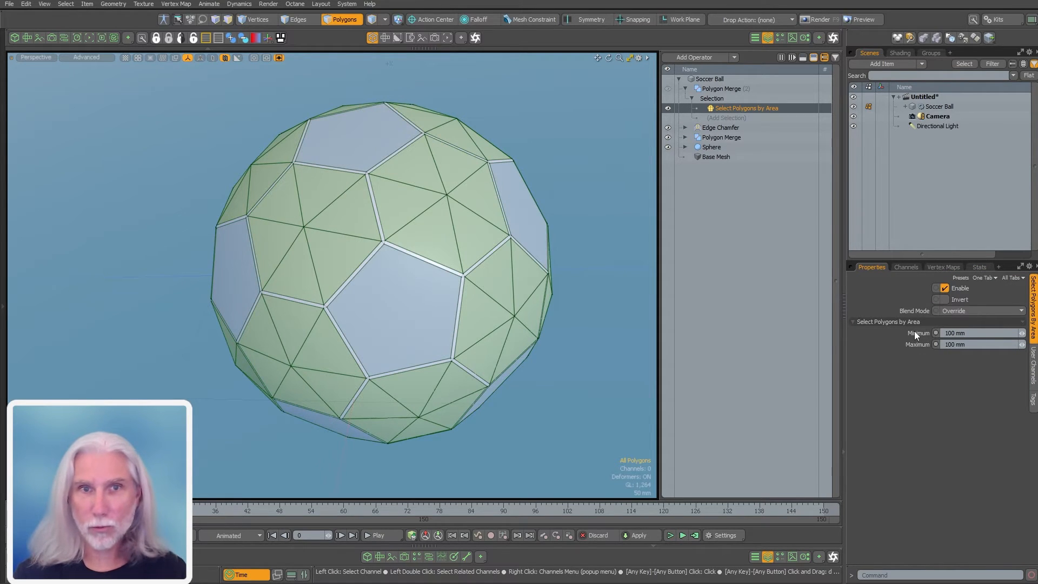
pyautogui.keyDown('alt'); pyautogui.moveTo(638, 270); pyautogui.dragTo(333, 408); pyautogui.keyUp('alt')
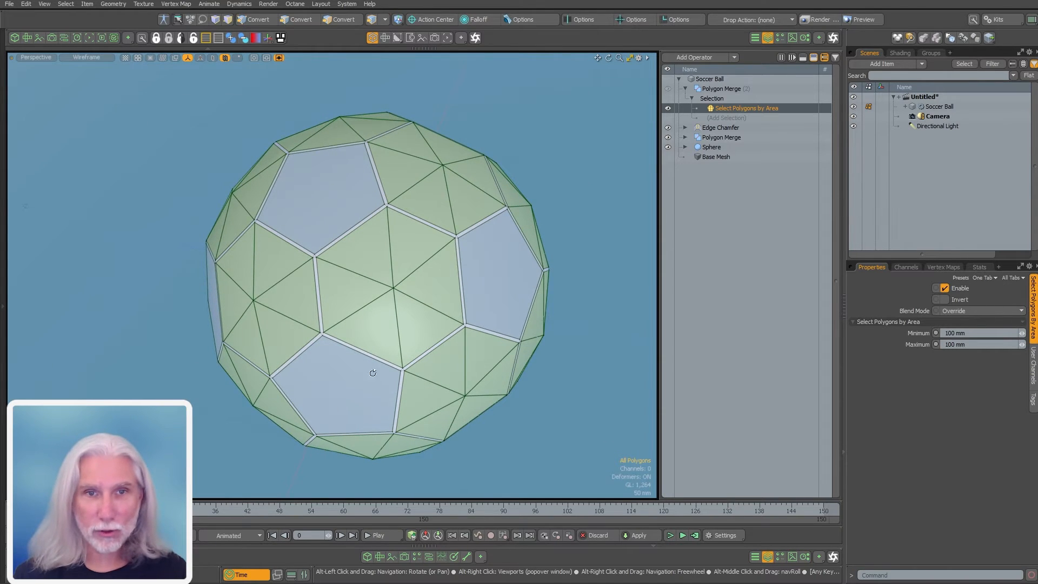
pyautogui.scroll(5, 373, 373)
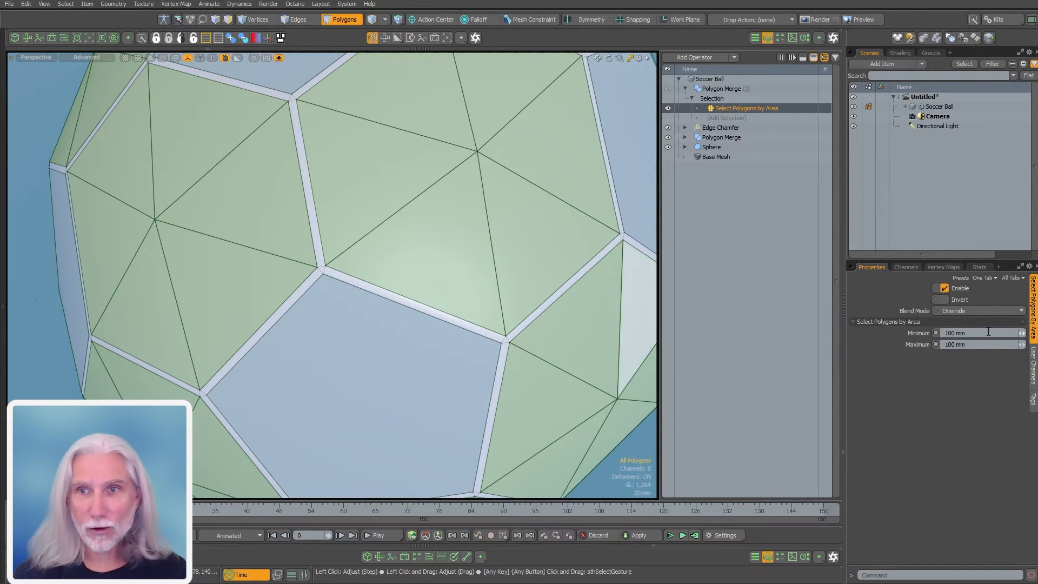
# Test a 300 mm minimum and maximum area range, zooming out to see the whole ball
pyautogui.moveTo(988, 332); pyautogui.dragTo(868, 329)
pyautogui.write('.3')
pyautogui.press('Tab')
pyautogui.write('.3')
pyautogui.press('Return')
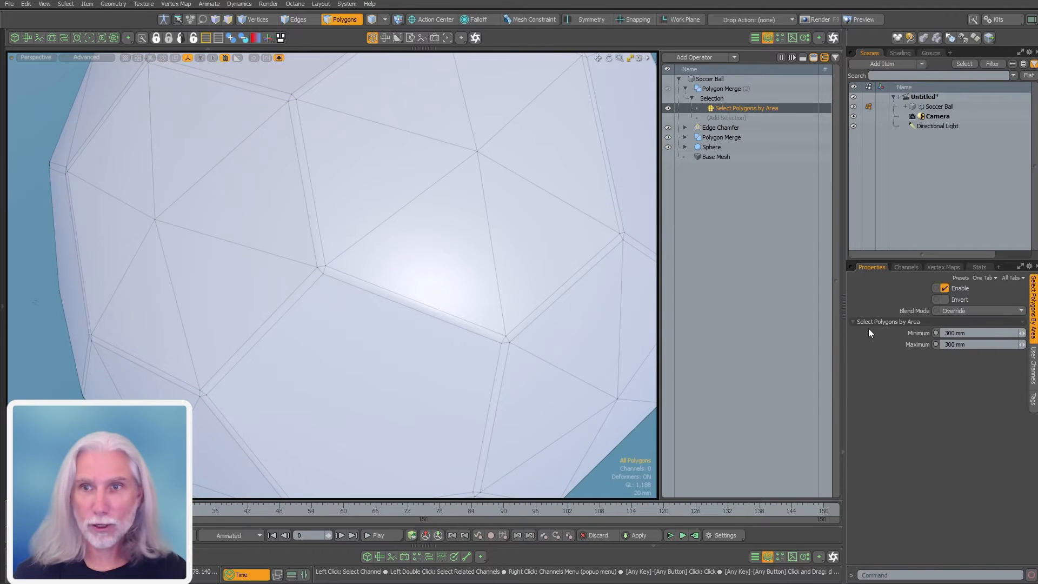
pyautogui.scroll(-5, 483, 330)
pyautogui.keyDown('alt'); pyautogui.keyDown('shift'); pyautogui.moveTo(451, 341); pyautogui.dragTo(435, 339); pyautogui.keyUp('shift'); pyautogui.keyUp('alt')
# Set both the Minimum and Maximum area back to 100 mm
pyautogui.moveTo(992, 333); pyautogui.dragTo(847, 325)
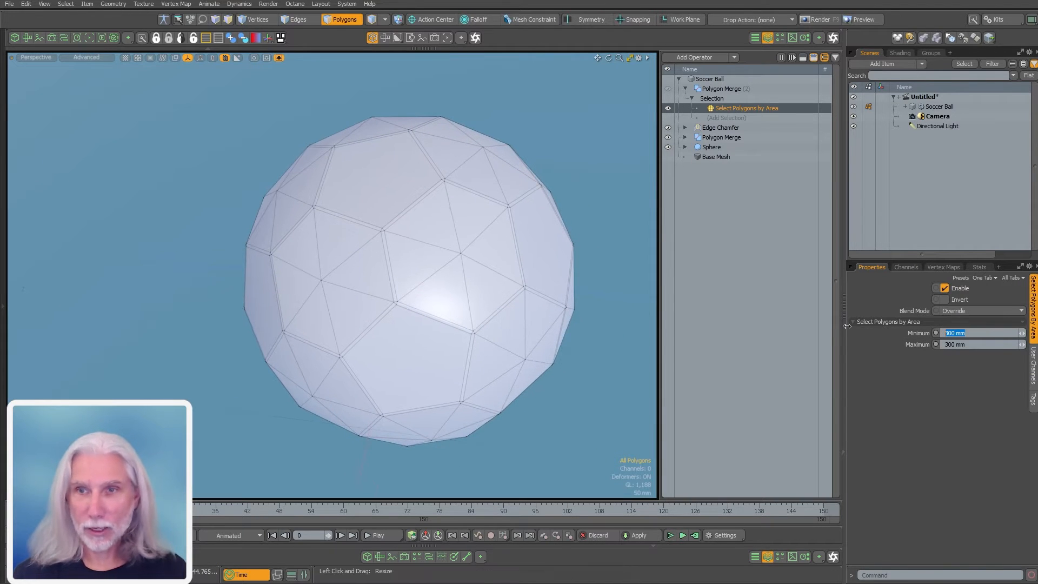
pyautogui.write('.1')
pyautogui.press('Return')
pyautogui.scroll(3, 444, 275)
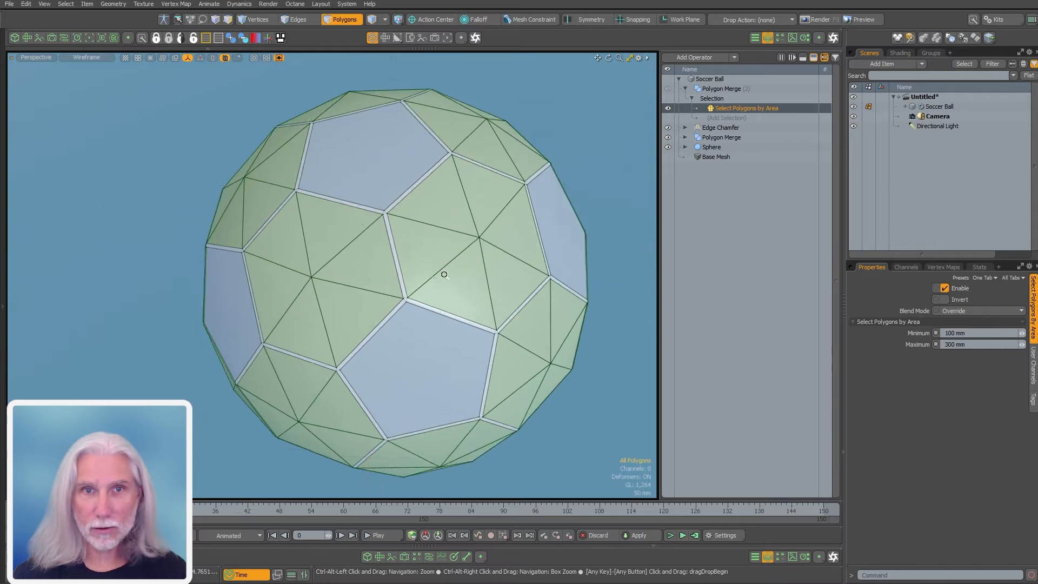
pyautogui.keyDown('ctrl'); pyautogui.keyDown('alt'); pyautogui.moveTo(444, 275); pyautogui.dragTo(471, 281); pyautogui.keyUp('alt'); pyautogui.keyUp('ctrl')
pyautogui.moveTo(979, 344); pyautogui.dragTo(832, 339)
pyautogui.write('.1')
pyautogui.press('Return')
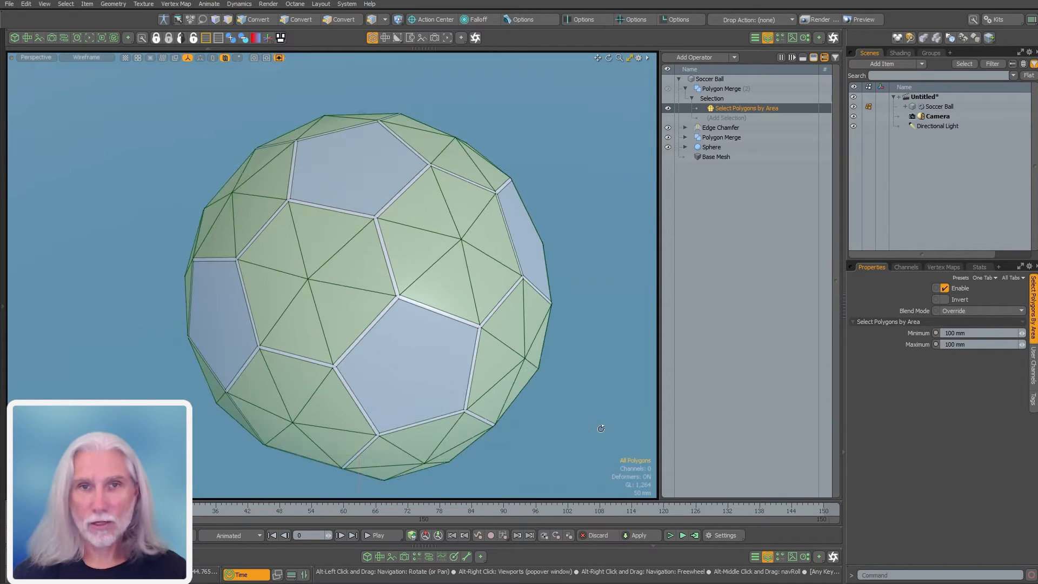
pyautogui.press('3')
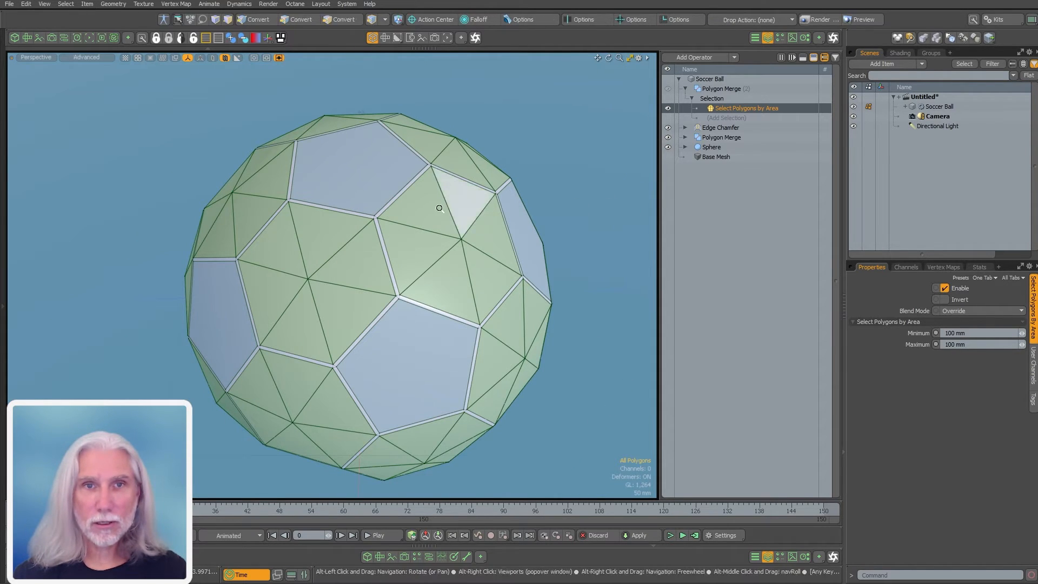
# Zoom and orbit around the ball to inspect the bevelled panel corners
pyautogui.keyDown('ctrl'); pyautogui.keyDown('alt'); pyautogui.moveTo(440, 204); pyautogui.dragTo(346, 287); pyautogui.keyUp('alt'); pyautogui.keyUp('ctrl')
pyautogui.keyDown('alt'); pyautogui.keyDown('shift'); pyautogui.moveTo(486, 289); pyautogui.dragTo(413, 294); pyautogui.keyUp('shift'); pyautogui.keyUp('alt')
pyautogui.keyDown('alt'); pyautogui.moveTo(413, 294); pyautogui.dragTo(436, 315); pyautogui.keyUp('alt')
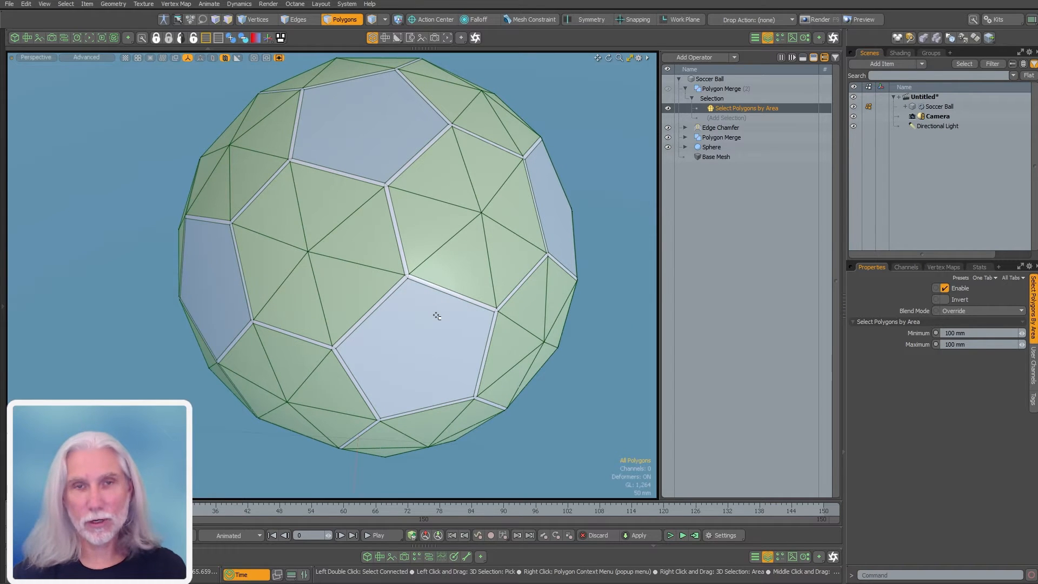
pyautogui.keyDown('alt'); pyautogui.keyDown('shift'); pyautogui.moveTo(424, 233); pyautogui.dragTo(428, 244); pyautogui.keyUp('shift'); pyautogui.keyUp('alt')
pyautogui.keyDown('ctrl'); pyautogui.keyDown('alt'); pyautogui.moveTo(400, 205); pyautogui.dragTo(532, 183); pyautogui.keyUp('alt'); pyautogui.keyUp('ctrl')
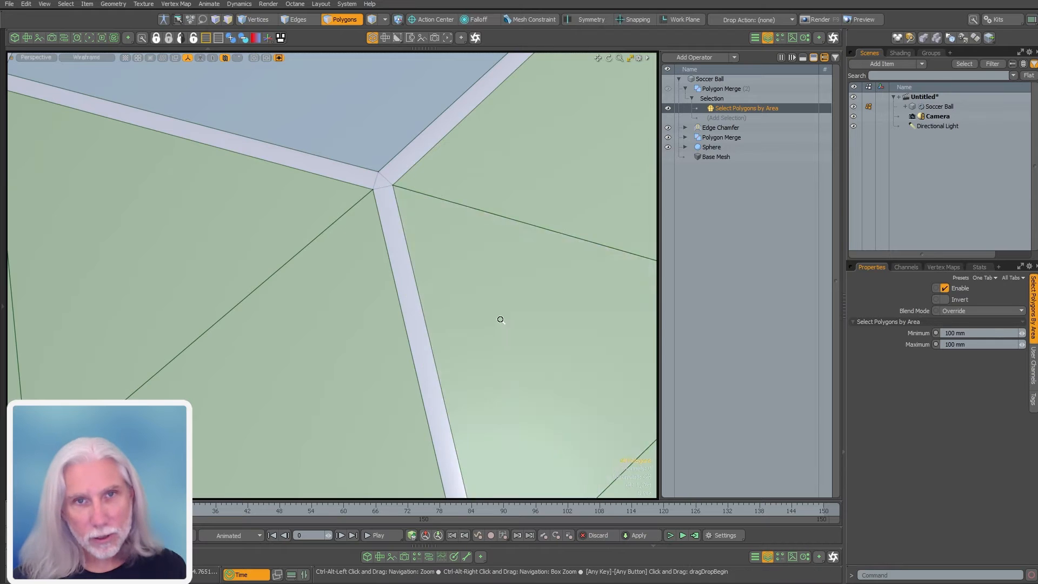
pyautogui.keyDown('ctrl'); pyautogui.keyDown('alt'); pyautogui.moveTo(499, 319); pyautogui.dragTo(259, 317); pyautogui.keyUp('alt'); pyautogui.keyUp('ctrl')
pyautogui.keyDown('alt'); pyautogui.keyDown('shift'); pyautogui.moveTo(259, 316); pyautogui.dragTo(308, 290); pyautogui.keyUp('shift'); pyautogui.keyUp('alt')
pyautogui.keyDown('ctrl'); pyautogui.keyDown('alt'); pyautogui.moveTo(308, 290); pyautogui.dragTo(446, 291); pyautogui.keyUp('alt'); pyautogui.keyUp('ctrl')
pyautogui.keyDown('alt'); pyautogui.keyDown('shift'); pyautogui.moveTo(445, 291); pyautogui.dragTo(427, 297); pyautogui.keyUp('shift'); pyautogui.keyUp('alt')
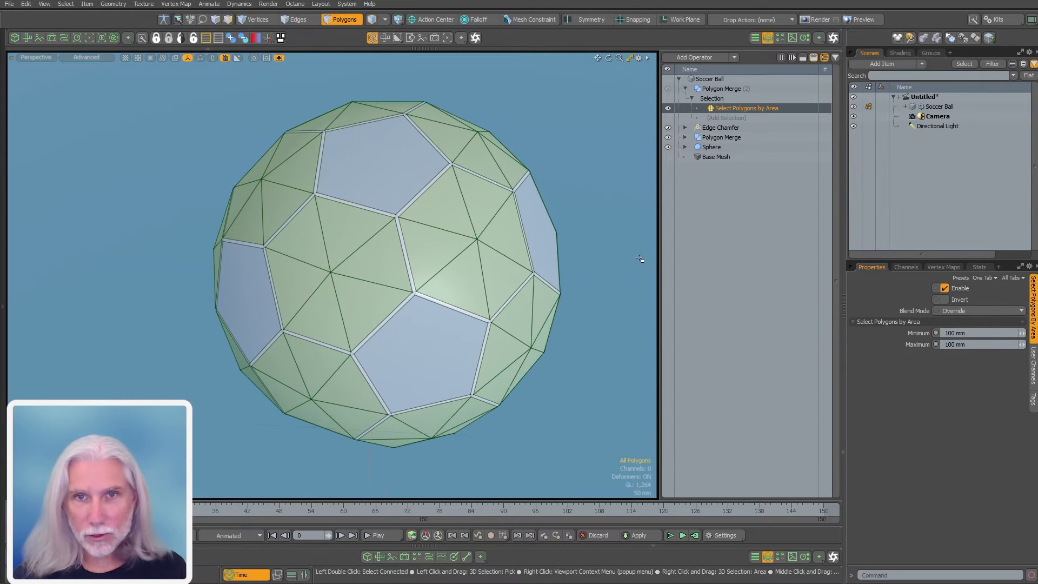
# Collapse the second Polygon Merge and deselect it to view the final mesh
pyautogui.click(724, 89)
pyautogui.keyDown('alt'); pyautogui.moveTo(545, 346); pyautogui.dragTo(475, 311); pyautogui.keyUp('alt')
pyautogui.click(685, 88)
pyautogui.click(749, 265)
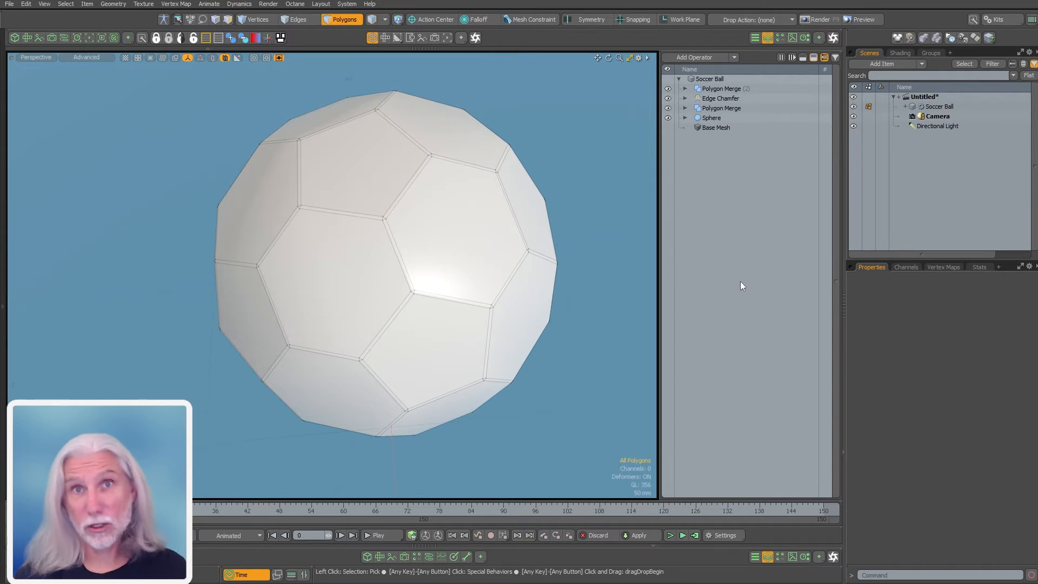
# Add a Material Tag mesh operation and name its material Black
pyautogui.doubleClick(741, 277)
pyautogui.write('mate')
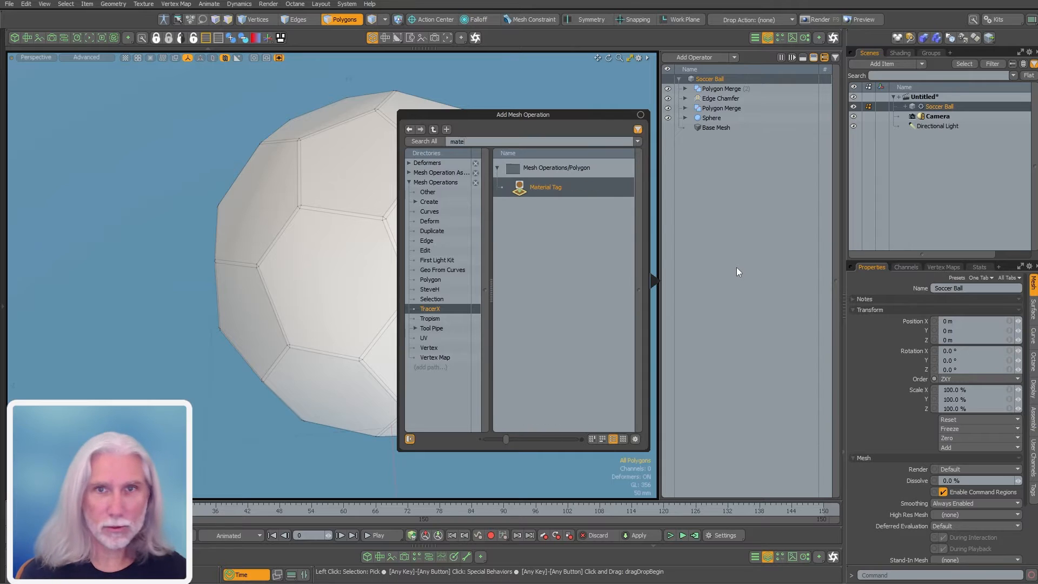
pyautogui.press('Return')
pyautogui.moveTo(957, 329); pyautogui.dragTo(856, 328)
pyautogui.write('B')
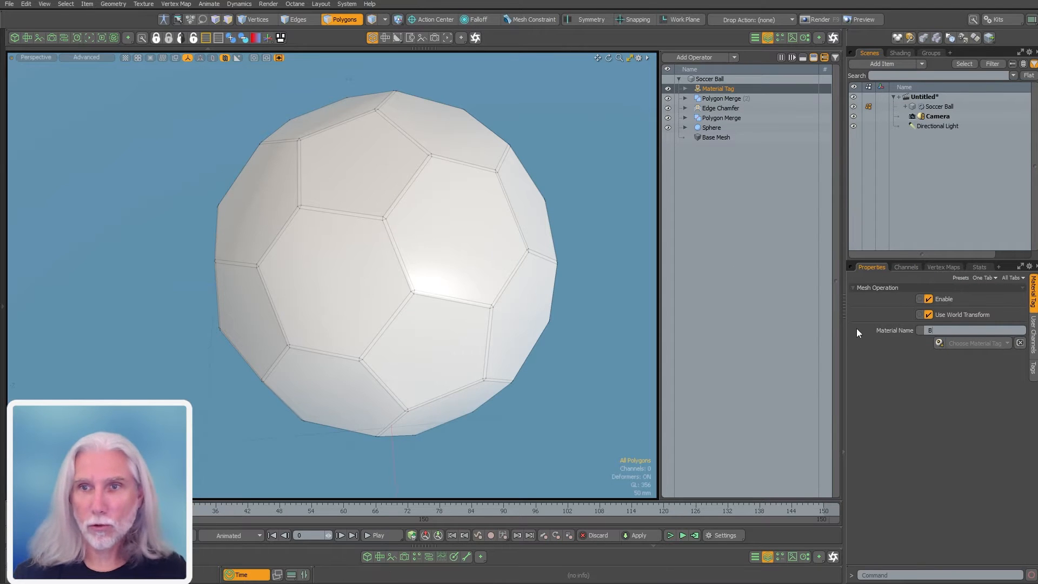
pyautogui.write('lack')
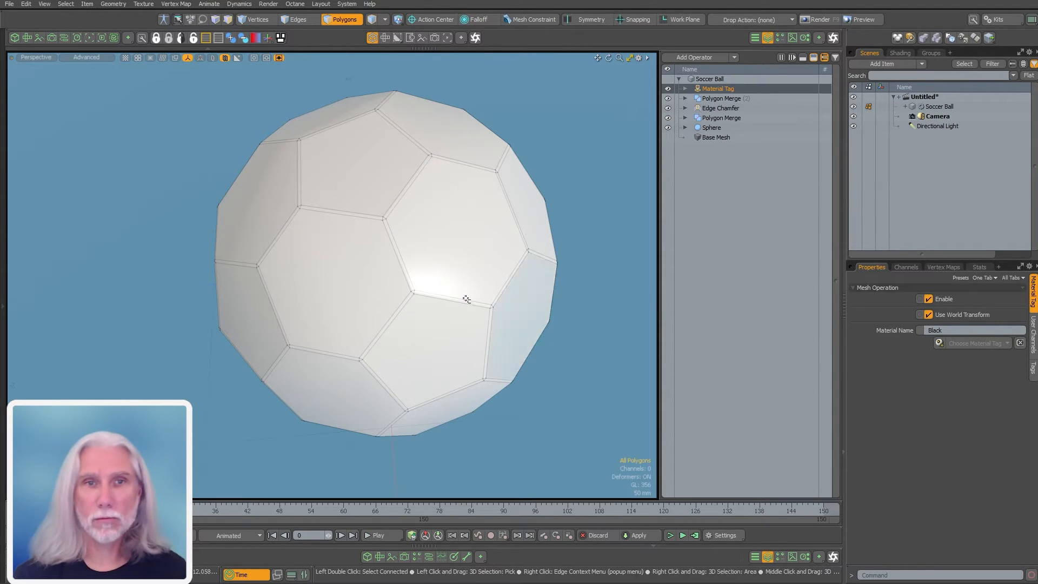
pyautogui.click(446, 350)
pyautogui.click(540, 390)
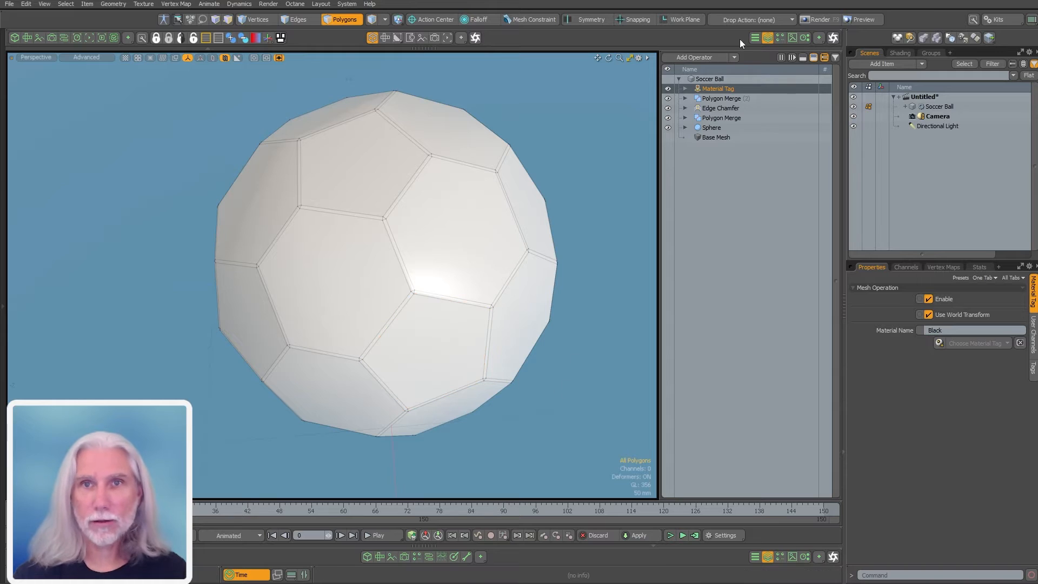
# Give the tag a Select Polygons by Vertex Count selection limited to 5 vertices
pyautogui.click(684, 89)
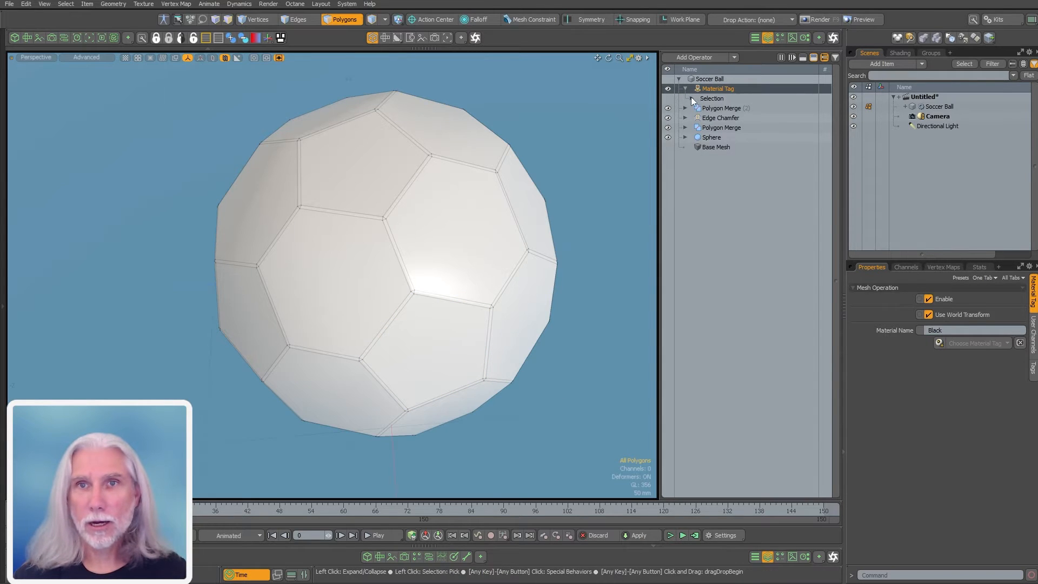
pyautogui.click(691, 98)
pyautogui.click(724, 108)
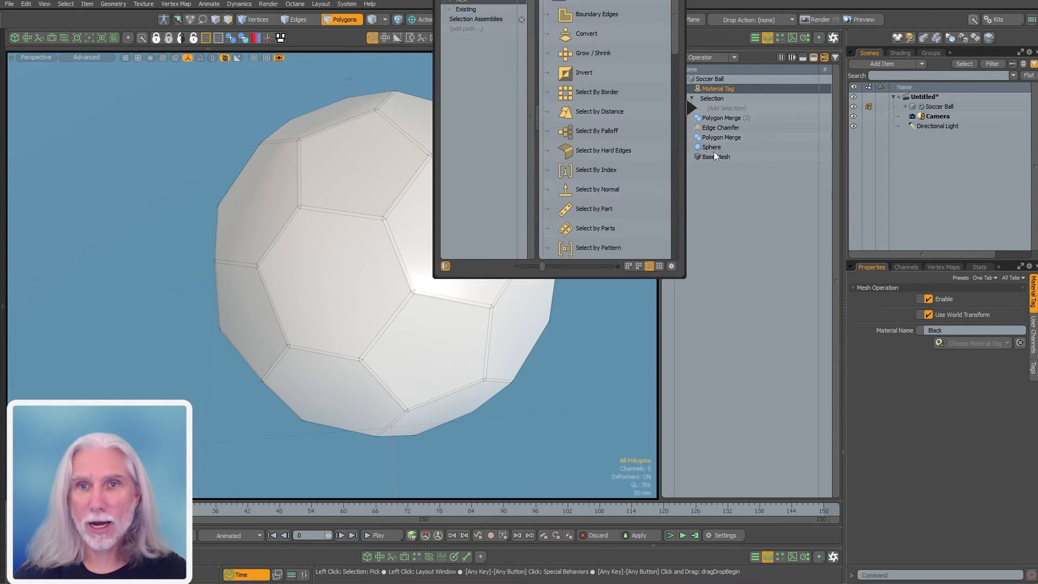
pyautogui.moveTo(670, 71); pyautogui.dragTo(674, 186)
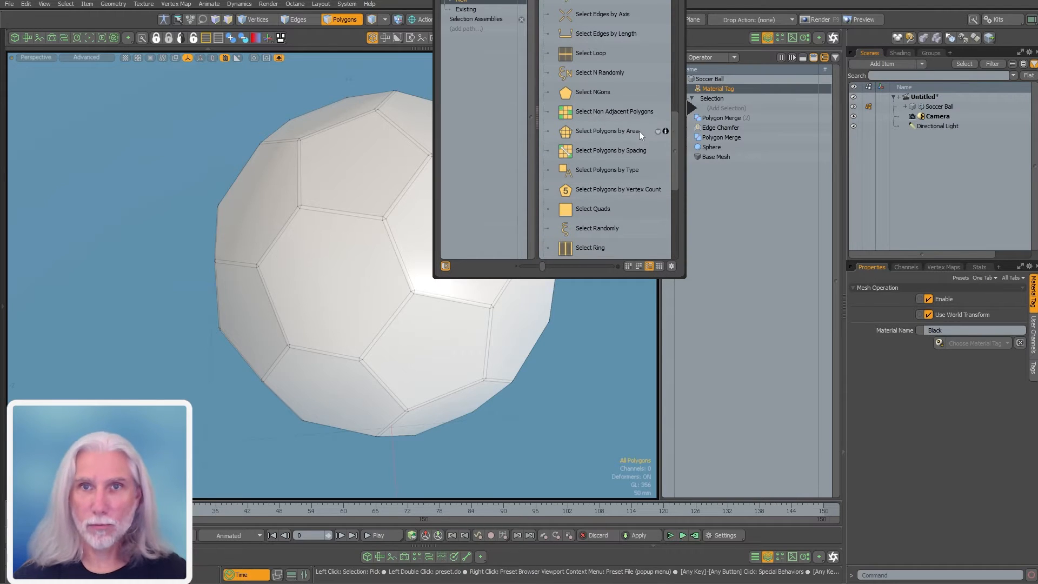
pyautogui.moveTo(683, 27); pyautogui.dragTo(705, 138)
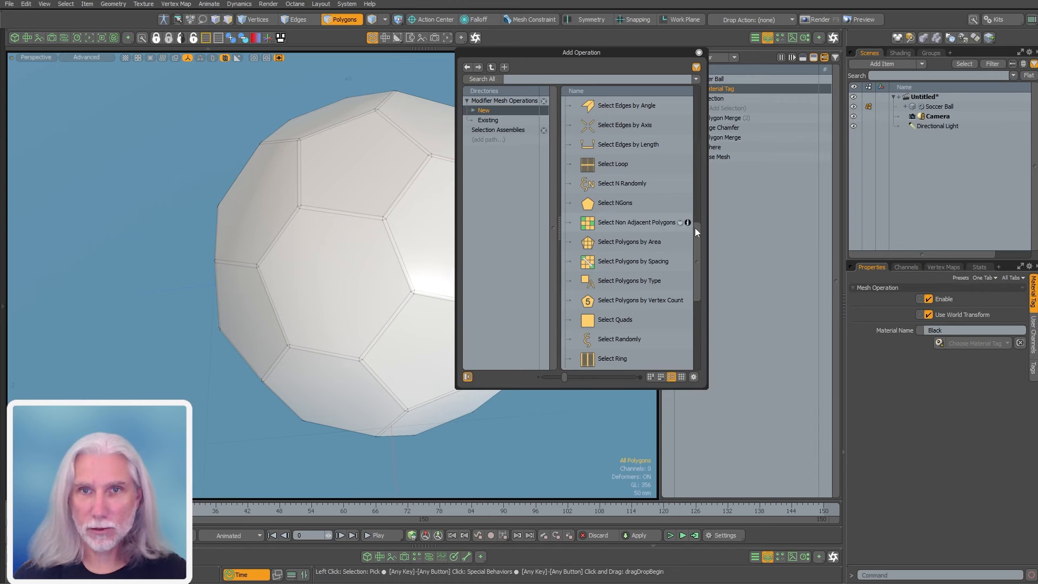
pyautogui.moveTo(696, 246); pyautogui.dragTo(691, 267)
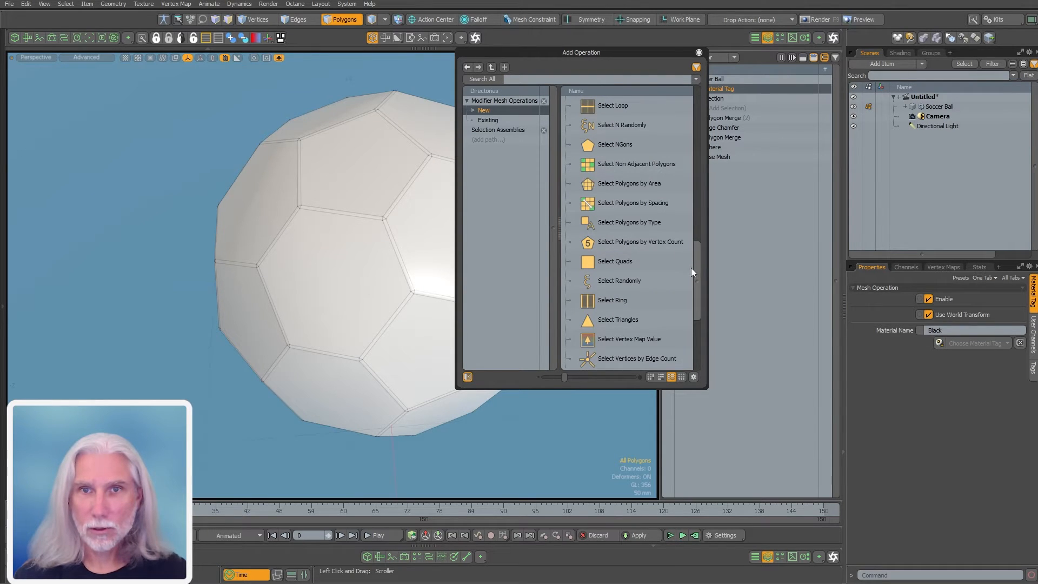
pyautogui.click(637, 241)
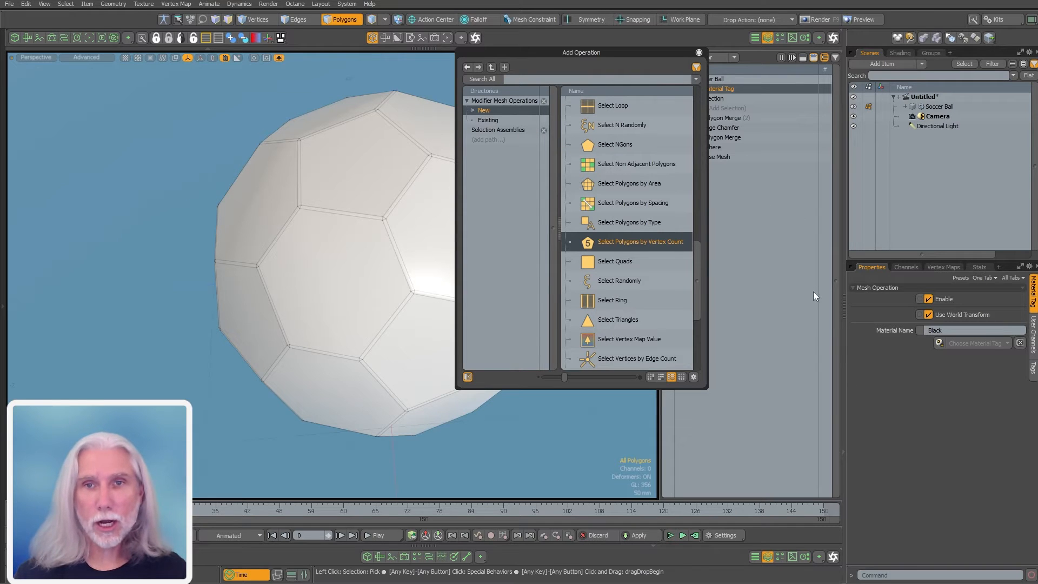
pyautogui.doubleClick(633, 242)
pyautogui.click(698, 53)
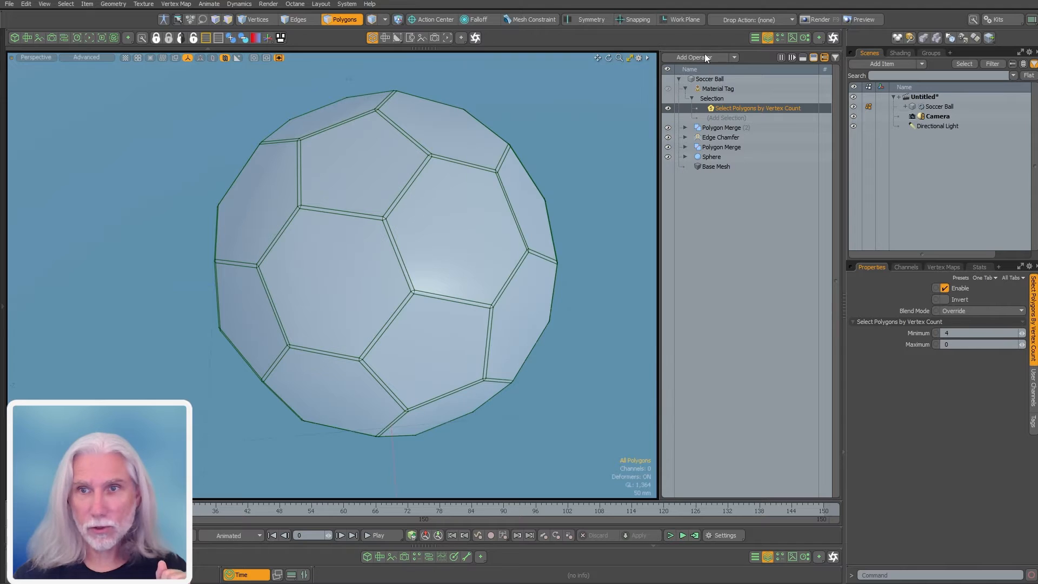
pyautogui.write('5')
pyautogui.press('Return')
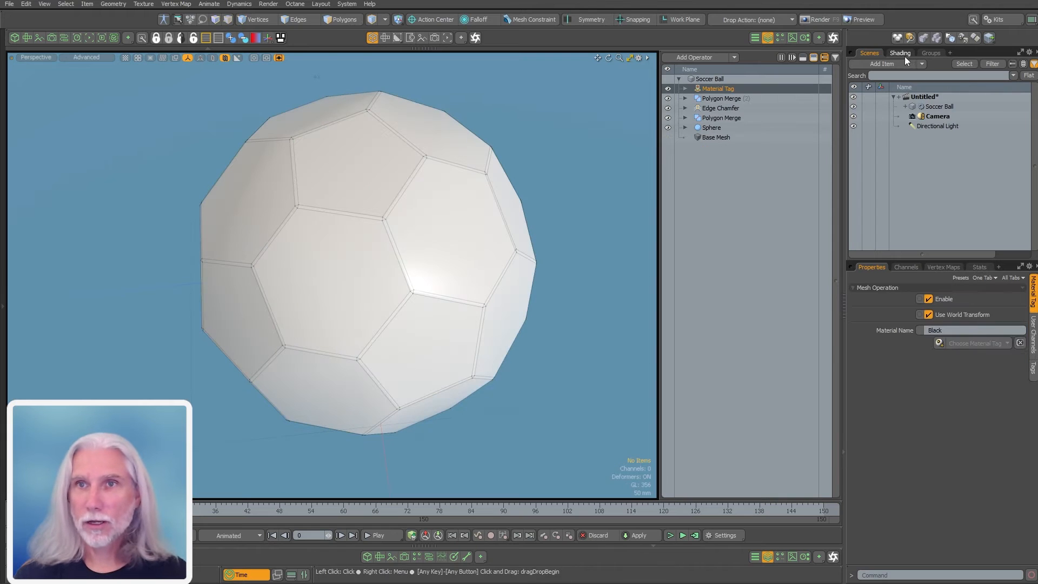
# Add a Shader Tree group restricted to polygons tagged Black
pyautogui.click(908, 54)
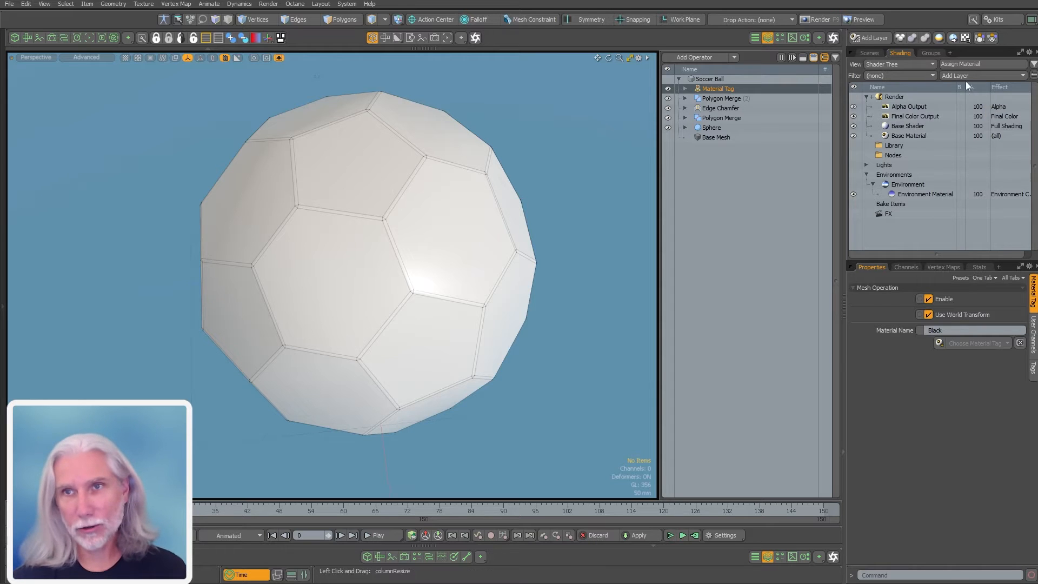
pyautogui.click(952, 77)
pyautogui.click(945, 95)
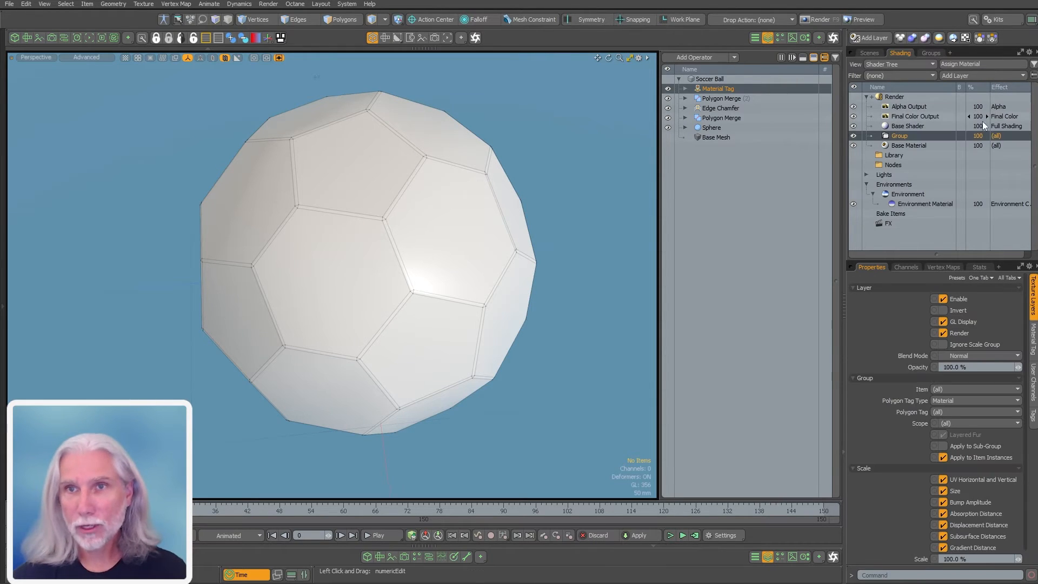
pyautogui.click(951, 411)
pyautogui.click(949, 425)
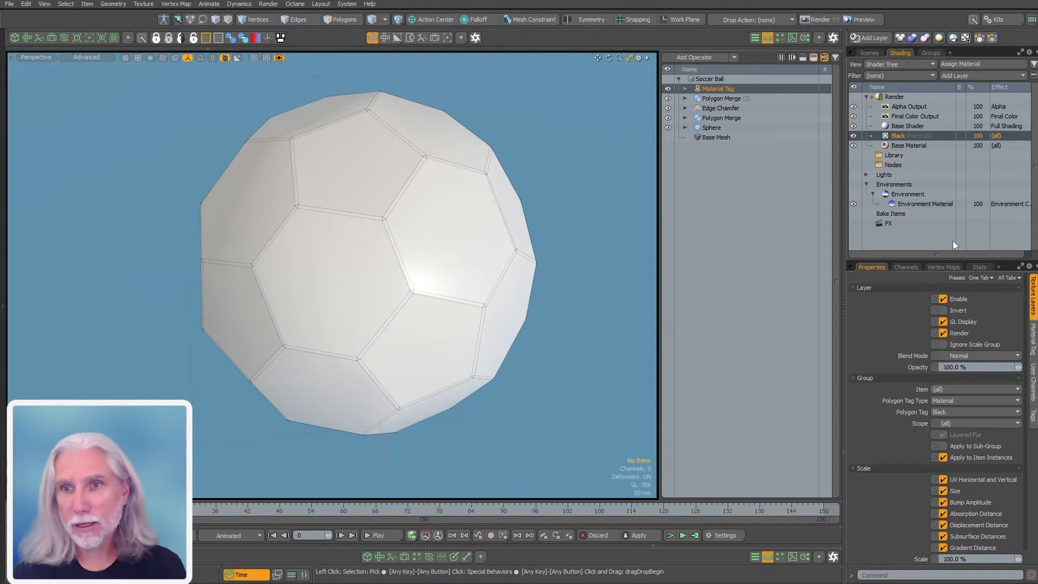
# Put a material inside the Black group and lower its diffuse colour to 0.14
pyautogui.click(972, 75)
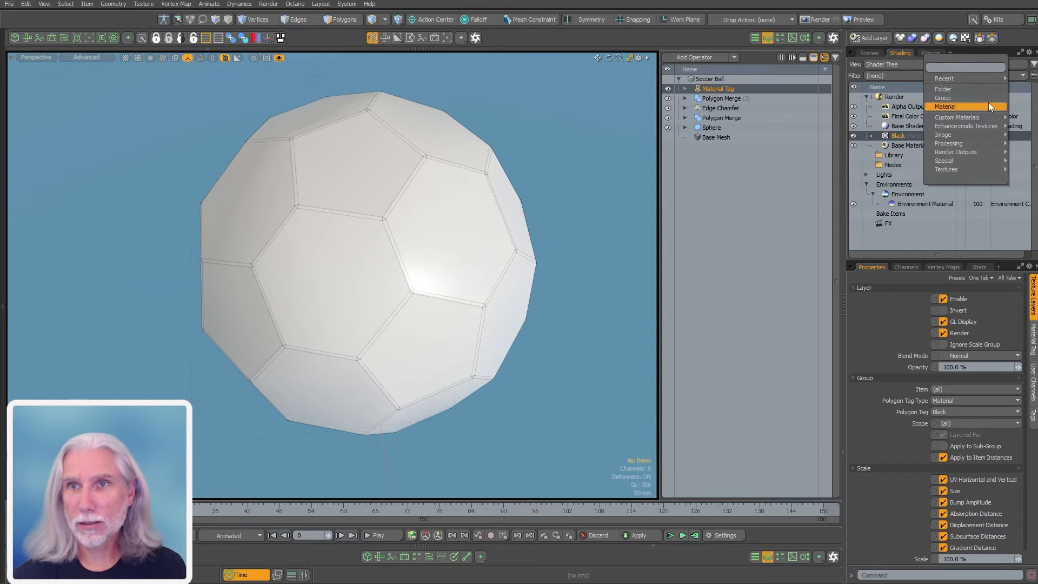
pyautogui.click(988, 102)
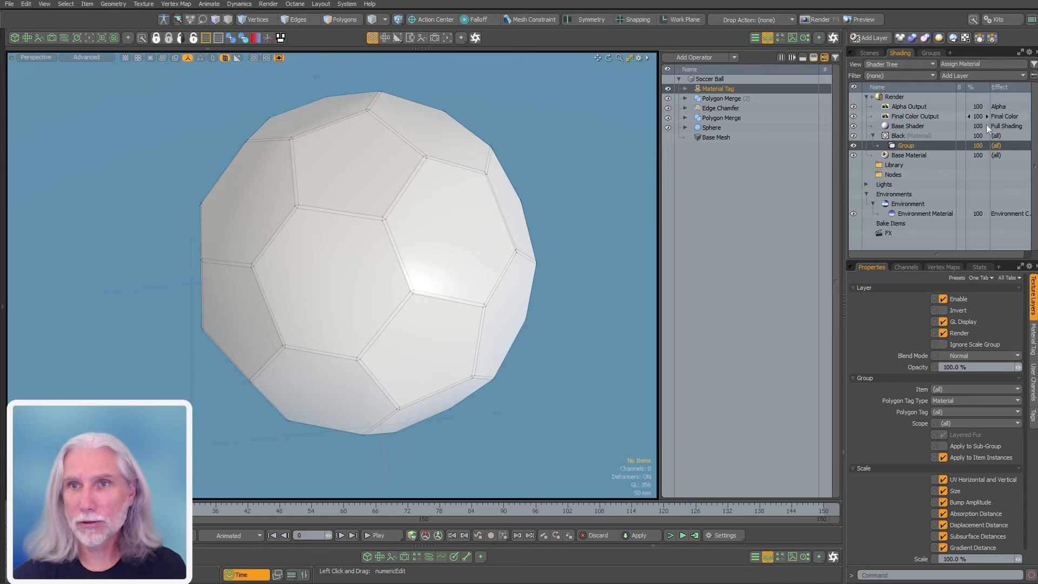
pyautogui.moveTo(901, 155); pyautogui.dragTo(898, 146)
pyautogui.click(913, 146)
pyautogui.press('Delete')
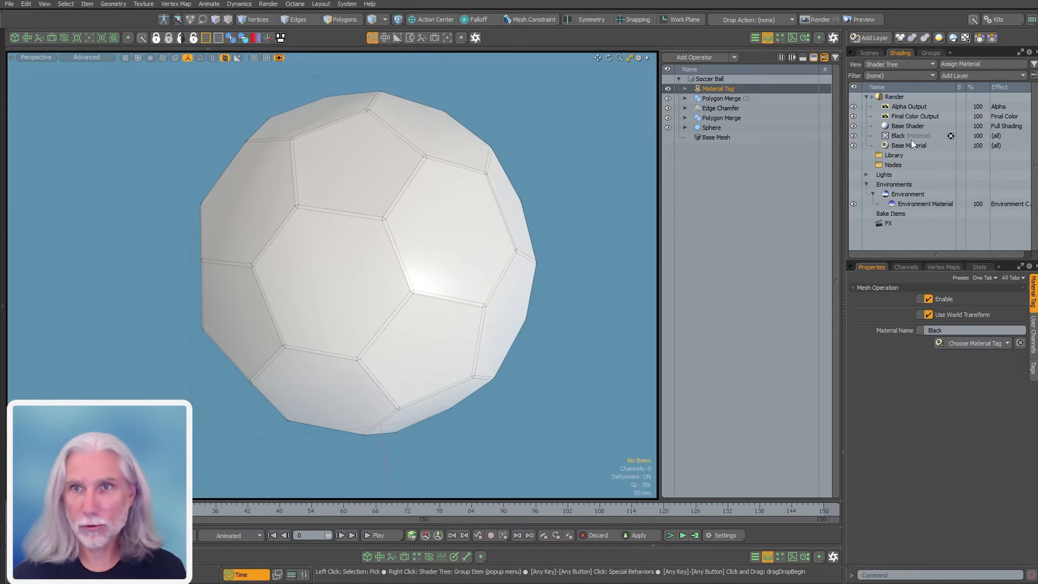
pyautogui.click(911, 138)
pyautogui.click(968, 75)
pyautogui.click(957, 103)
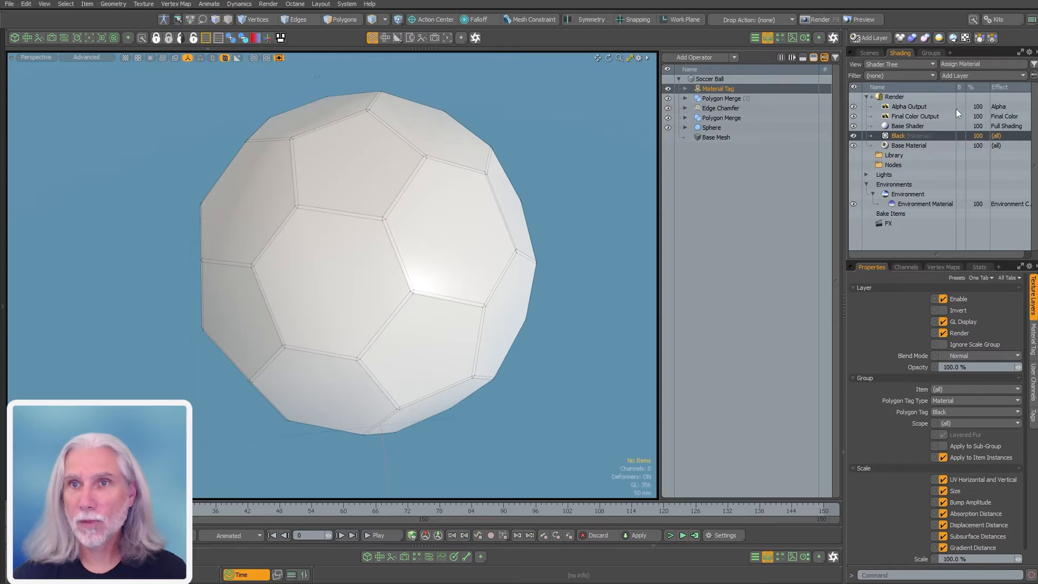
pyautogui.keyDown('shift'); pyautogui.moveTo(983, 323); pyautogui.dragTo(928, 322); pyautogui.keyUp('shift')
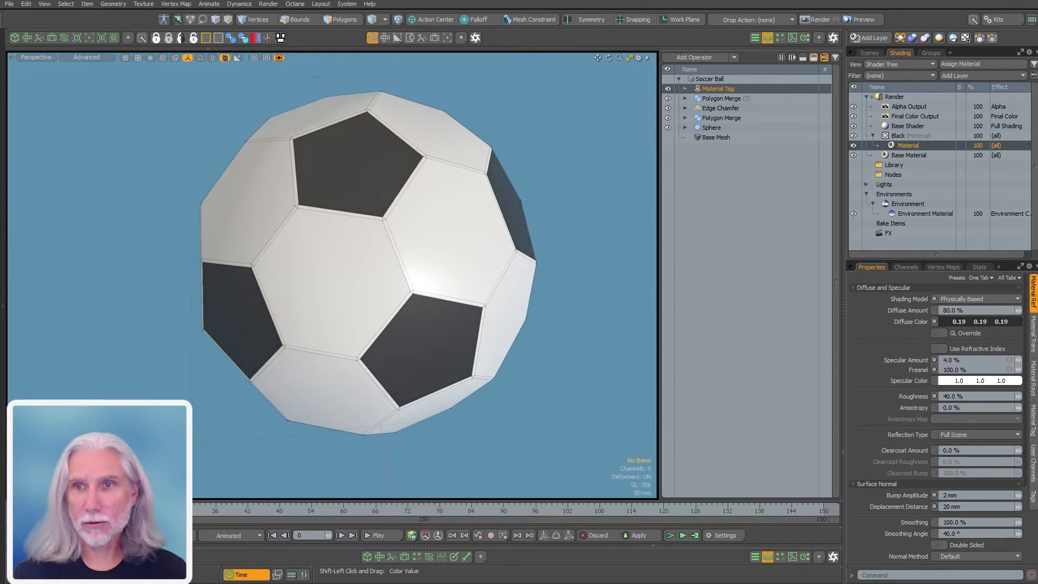
pyautogui.keyDown('alt'); pyautogui.moveTo(558, 329); pyautogui.dragTo(581, 324); pyautogui.keyUp('alt')
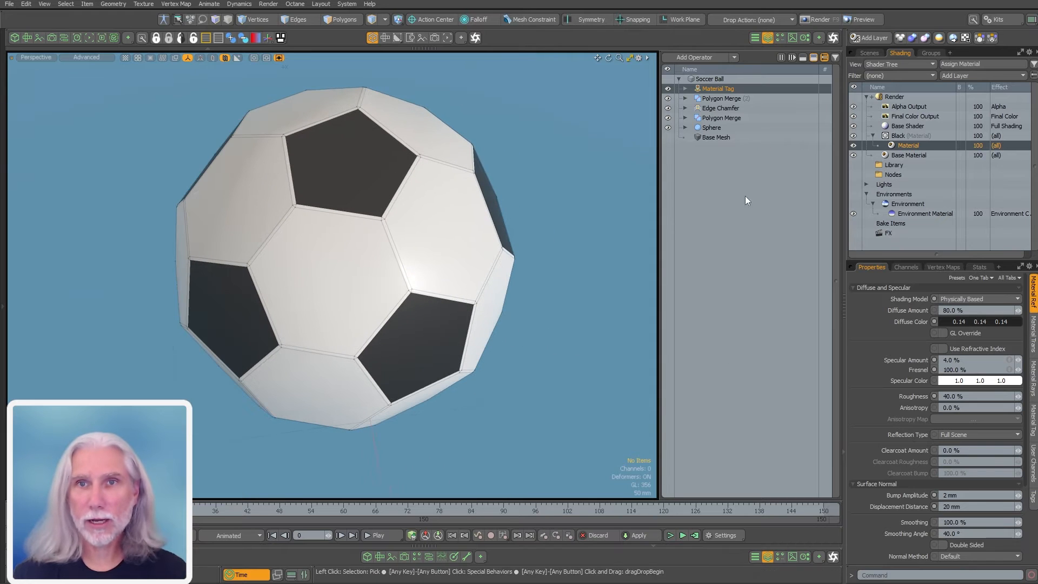
# Duplicate the Material Tag and rename its material White
pyautogui.click(725, 93)
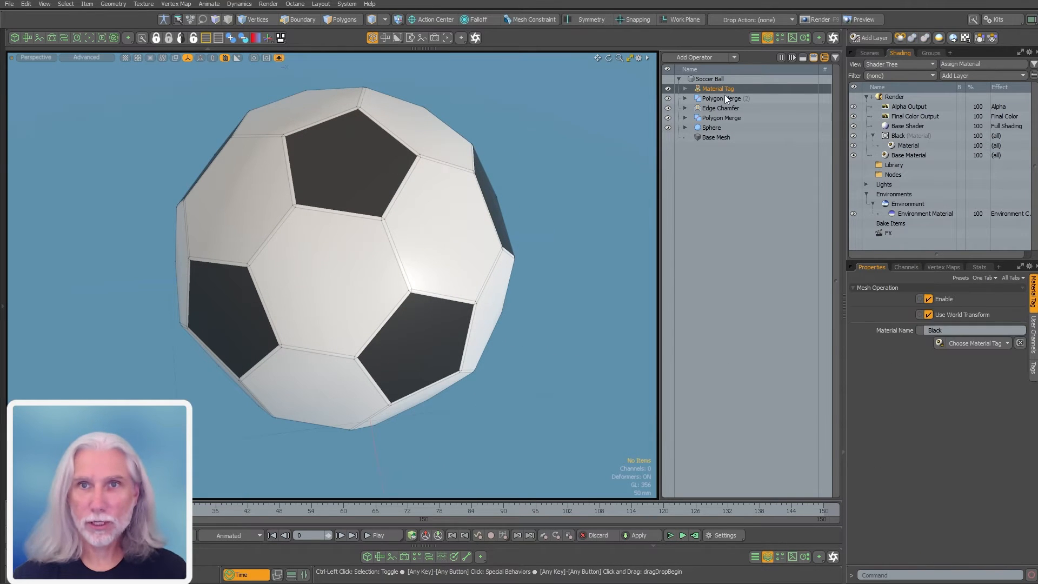
pyautogui.hotkey('ctrl', 'd')
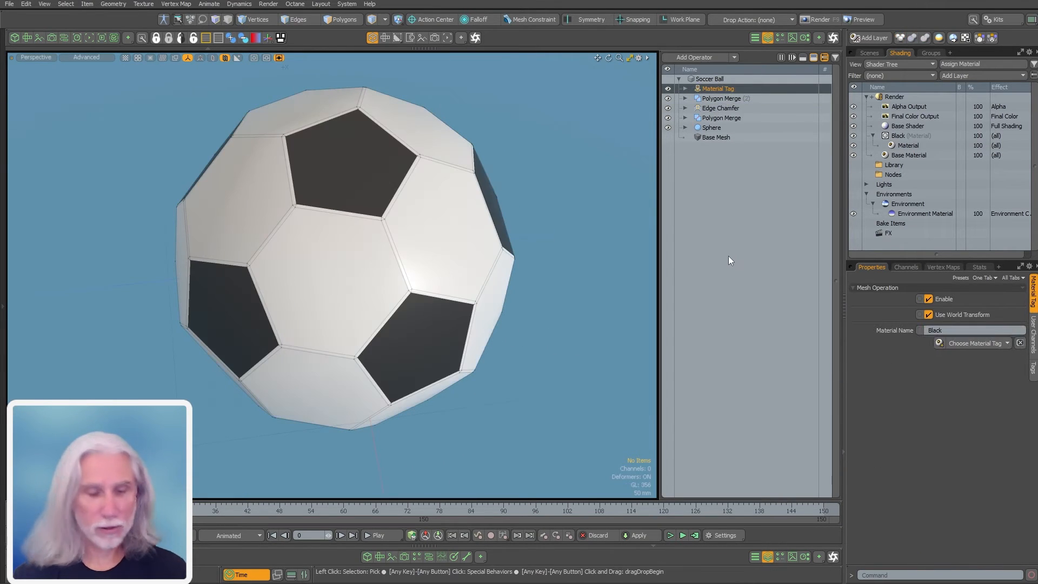
pyautogui.hotkey('ctrl', 'd')
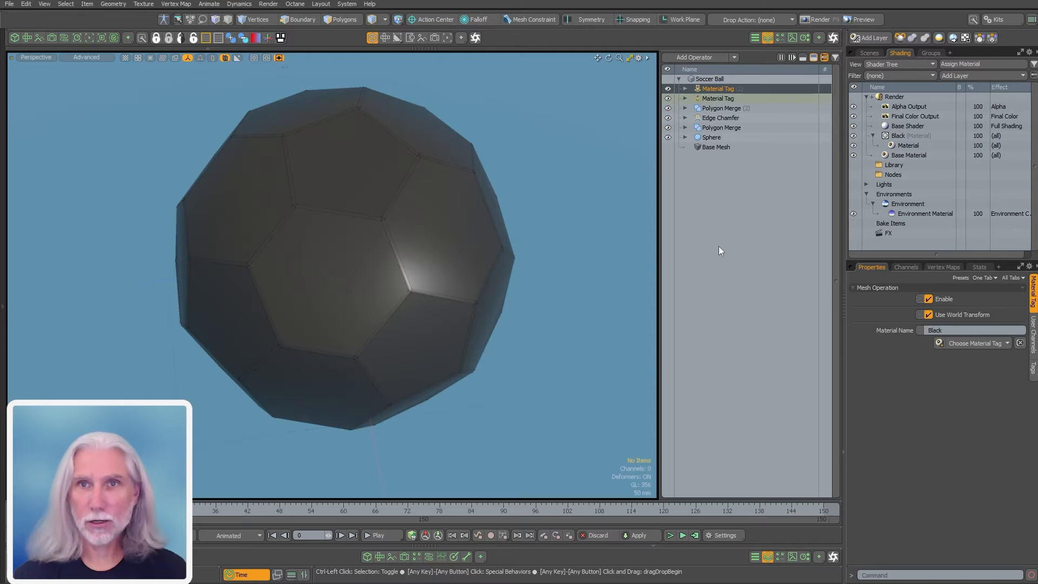
pyautogui.click(685, 89)
pyautogui.write('W')
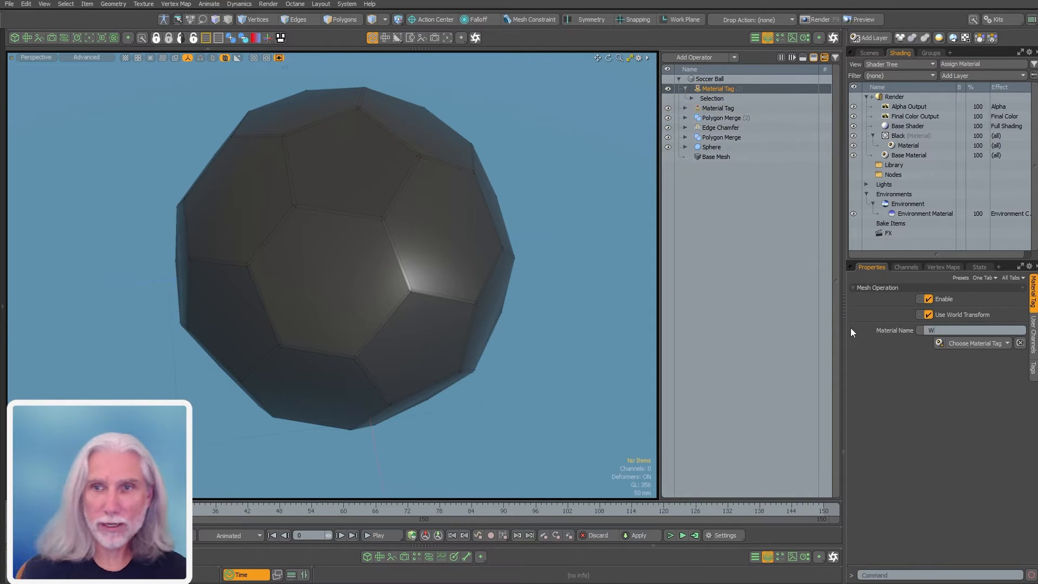
pyautogui.write('hite')
pyautogui.press('Return')
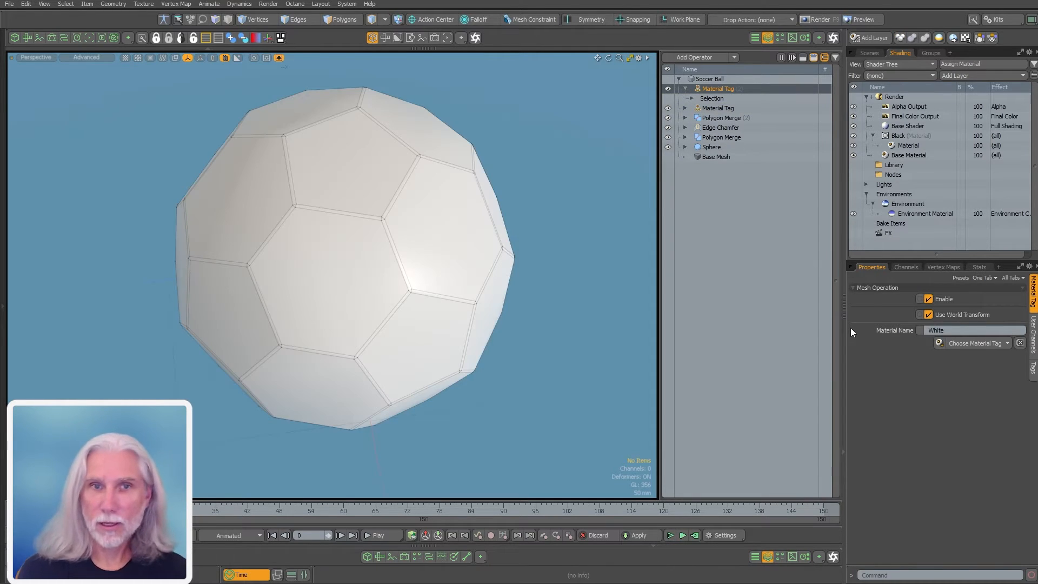
# Add Select Polygons by Vertex Count to the White tag with a vertex count of 6
pyautogui.click(692, 98)
pyautogui.click(717, 108)
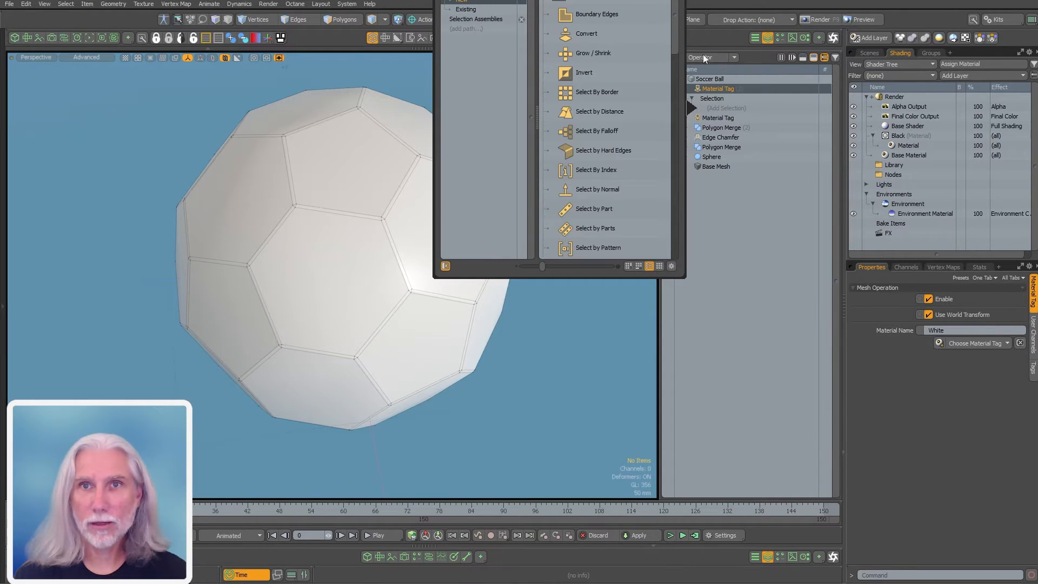
pyautogui.moveTo(676, 41); pyautogui.dragTo(671, 180)
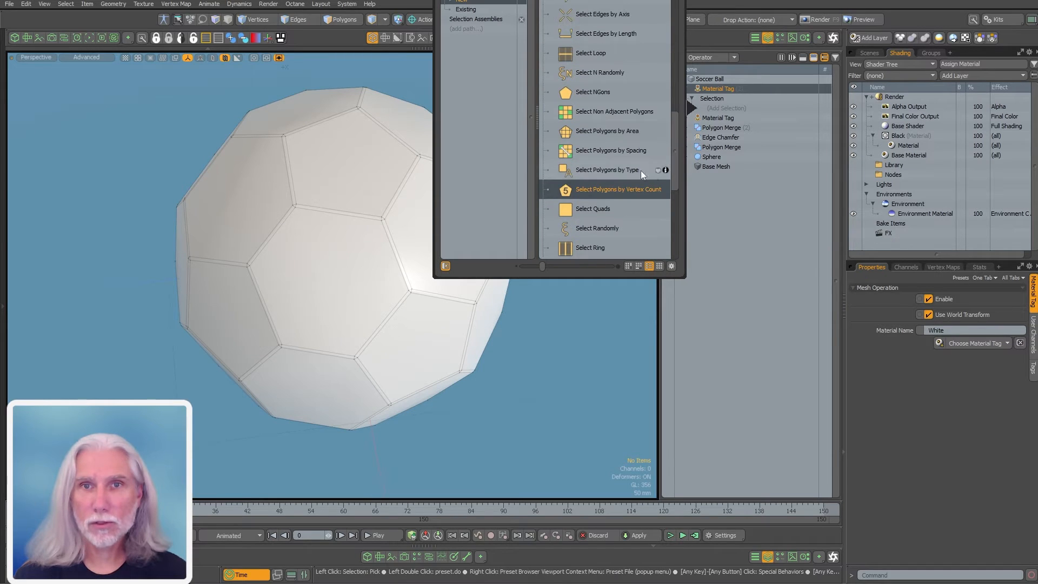
pyautogui.doubleClick(605, 188)
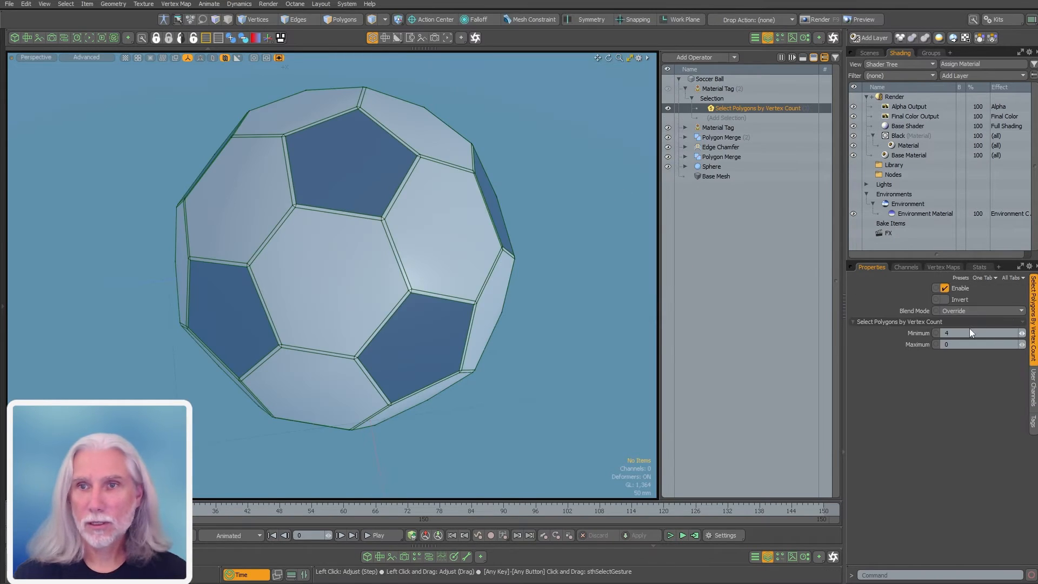
pyautogui.write('6')
pyautogui.press('Tab')
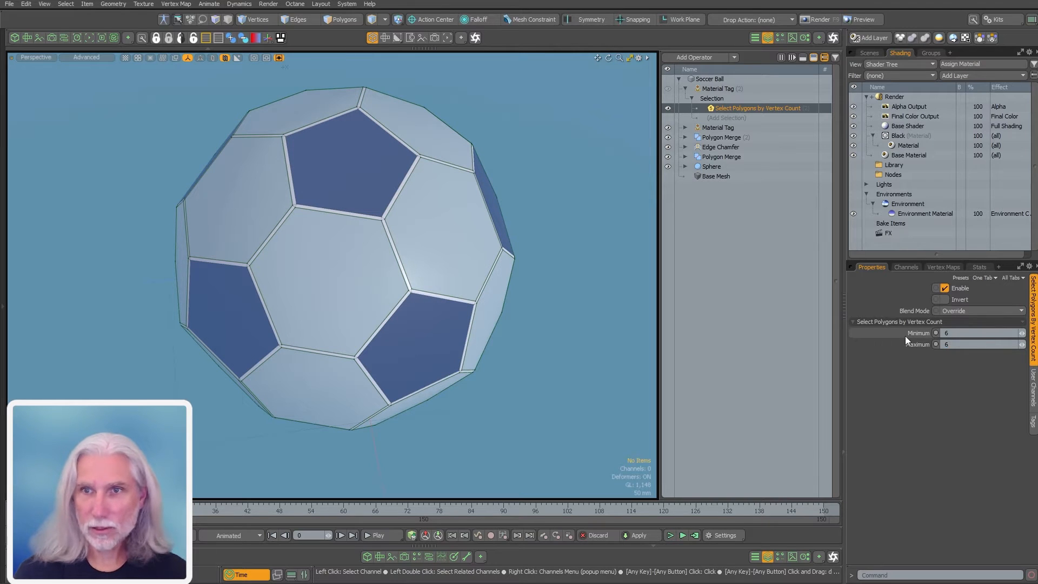
# Duplicate the Black shader group, retag it White, and raise its diffuse colour to 0.91
pyautogui.click(738, 90)
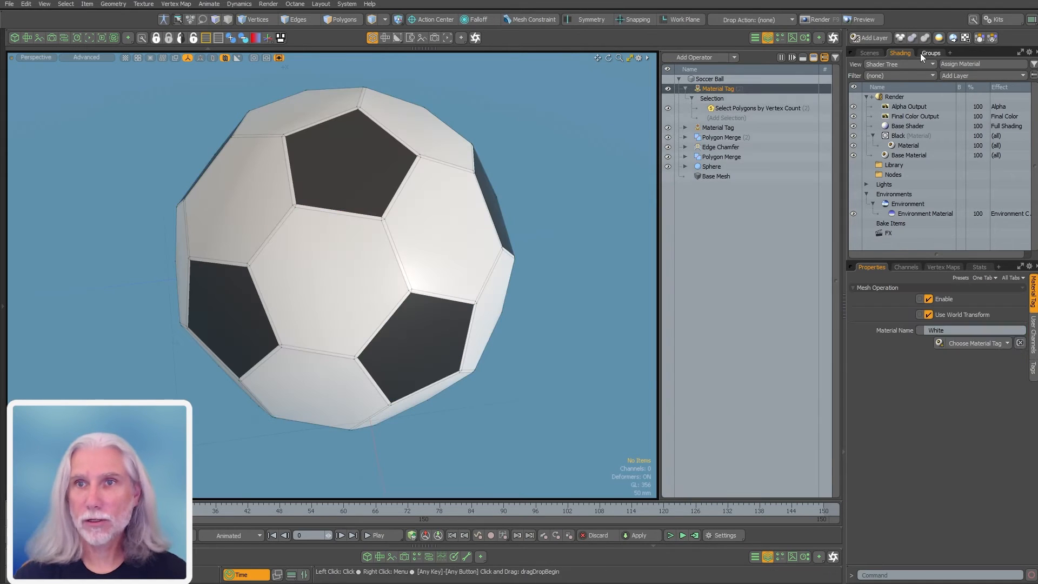
pyautogui.click(900, 136)
pyautogui.hotkey('ctrl', 'd')
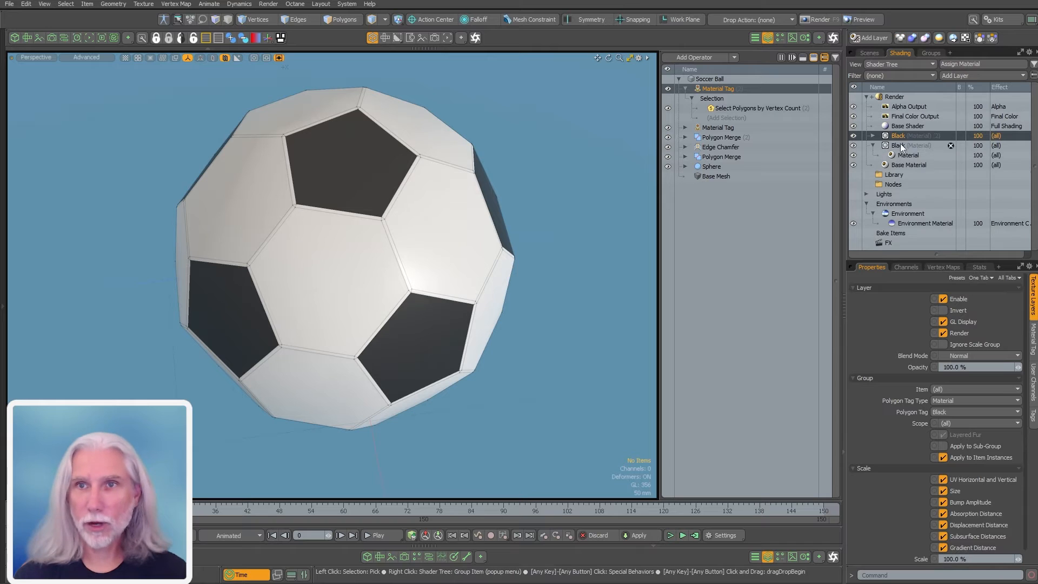
pyautogui.click(872, 136)
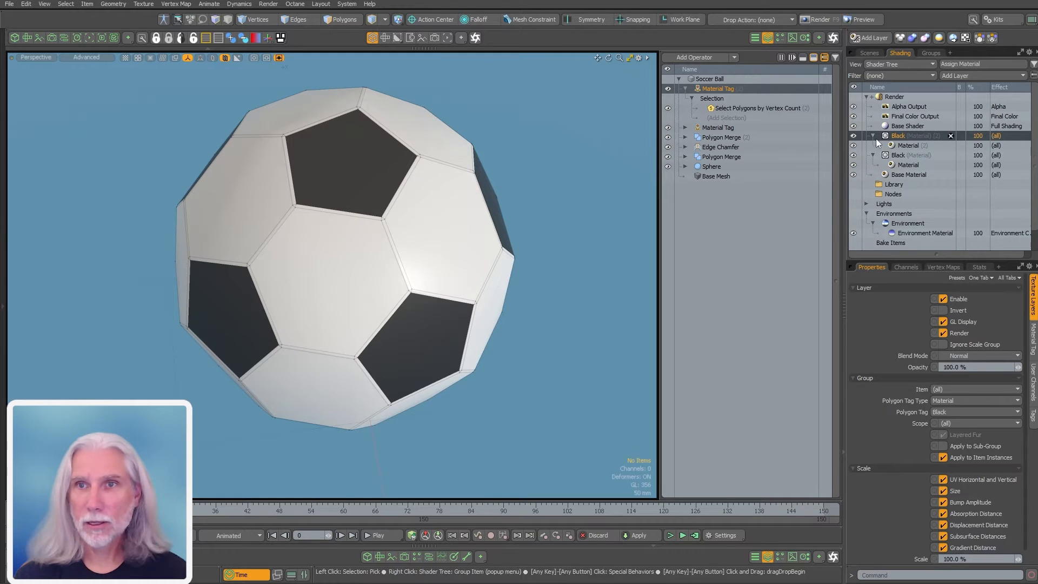
pyautogui.click(948, 413)
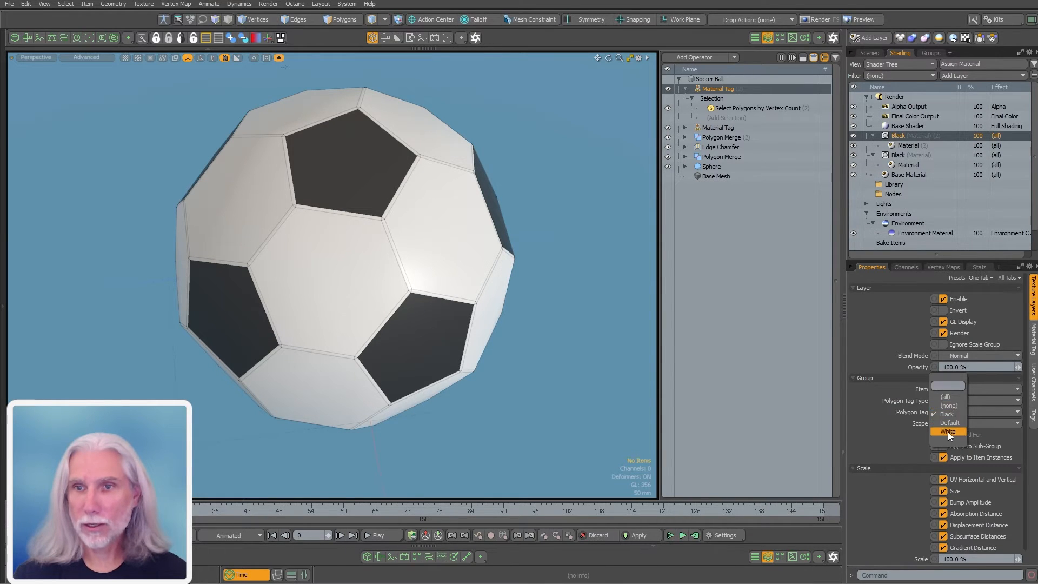
pyautogui.click(948, 432)
pyautogui.click(893, 145)
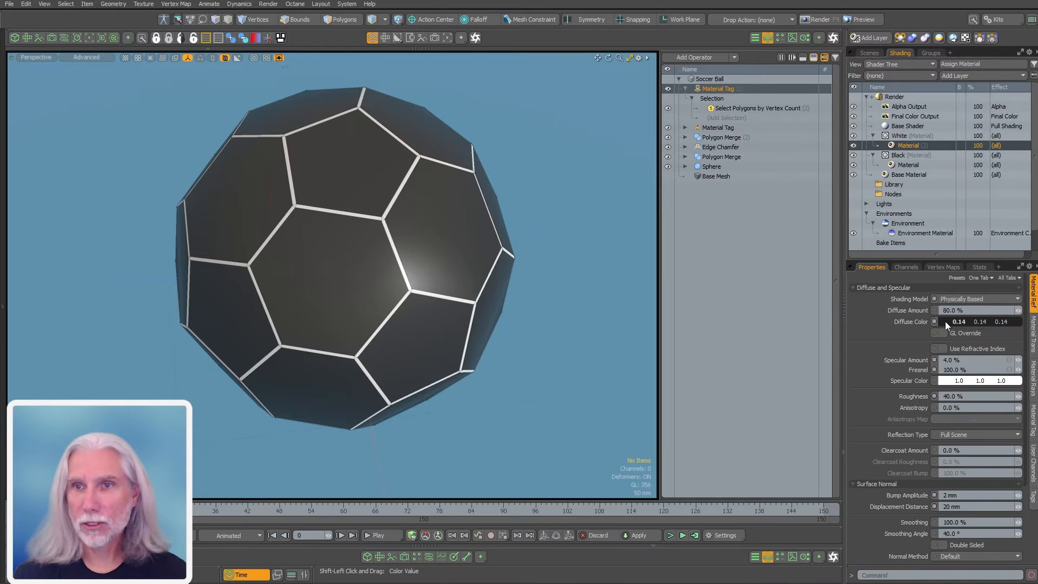
pyautogui.moveTo(944, 321); pyautogui.dragTo(989, 321)
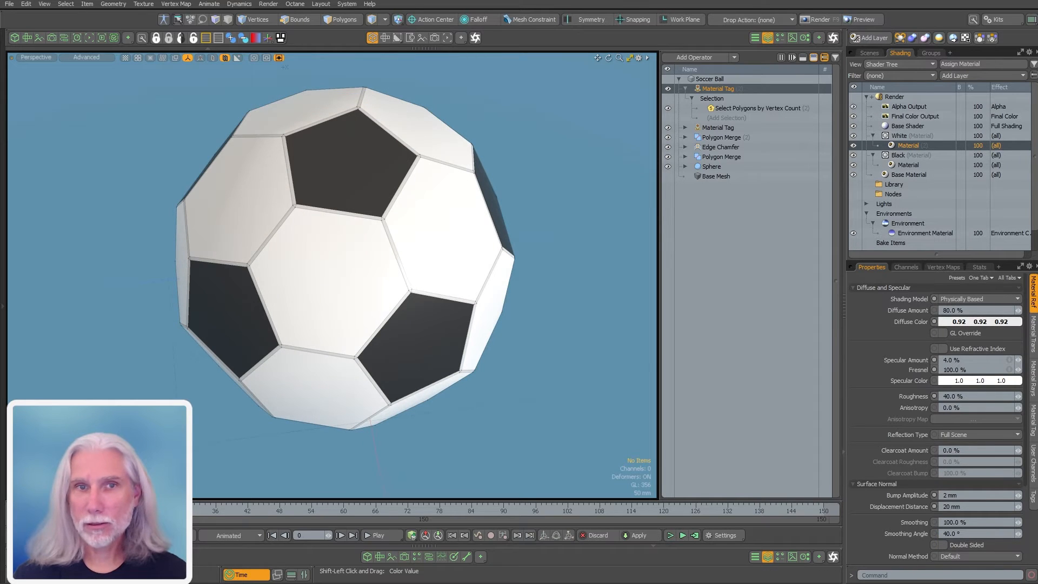
pyautogui.click(684, 88)
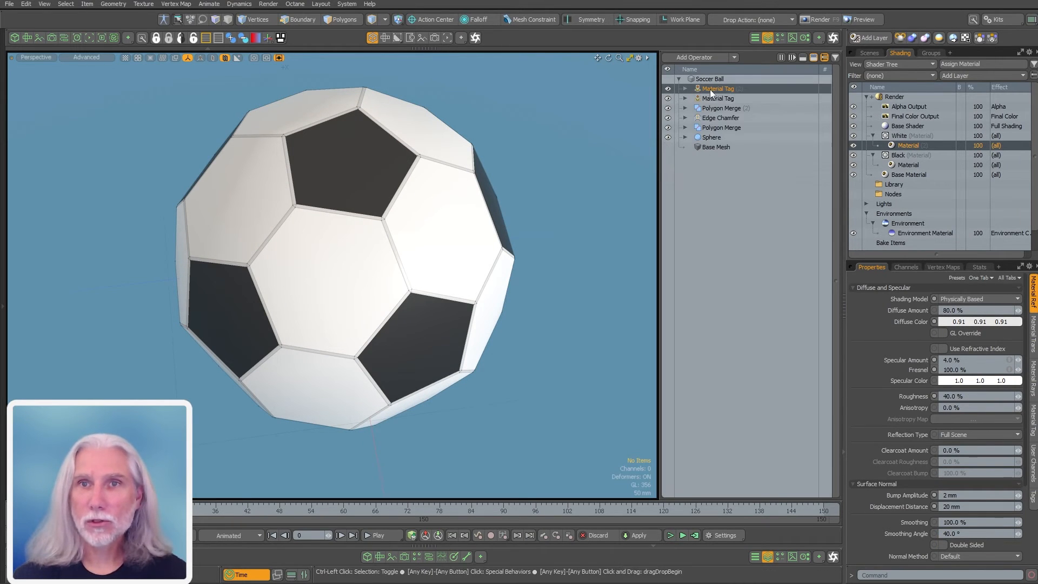
# Duplicate the White material tag and give it a Select by Previous Operation selection
pyautogui.click(725, 89)
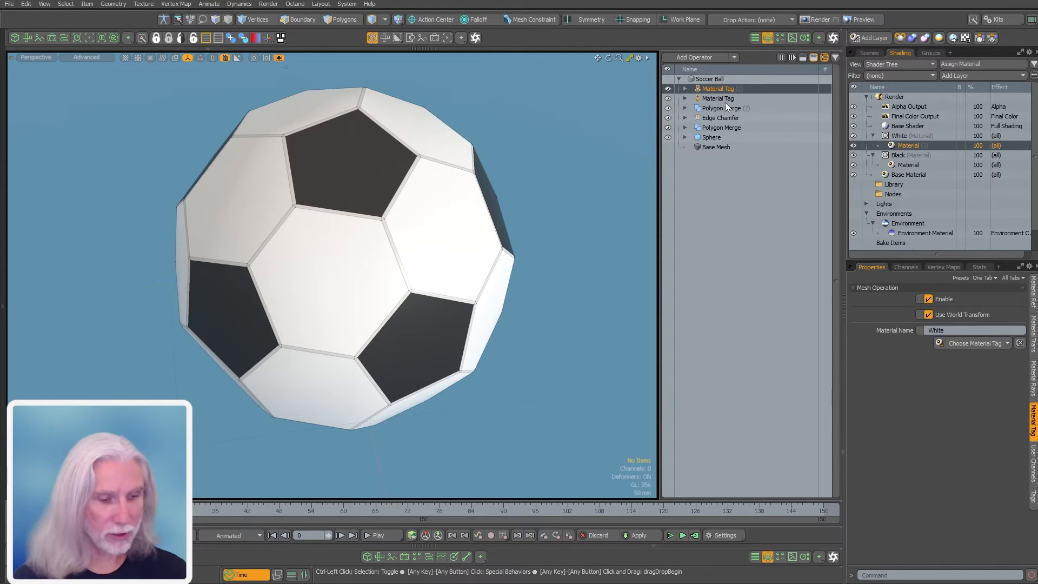
pyautogui.hotkey('ctrl', 'd')
pyautogui.click(685, 88)
pyautogui.click(690, 99)
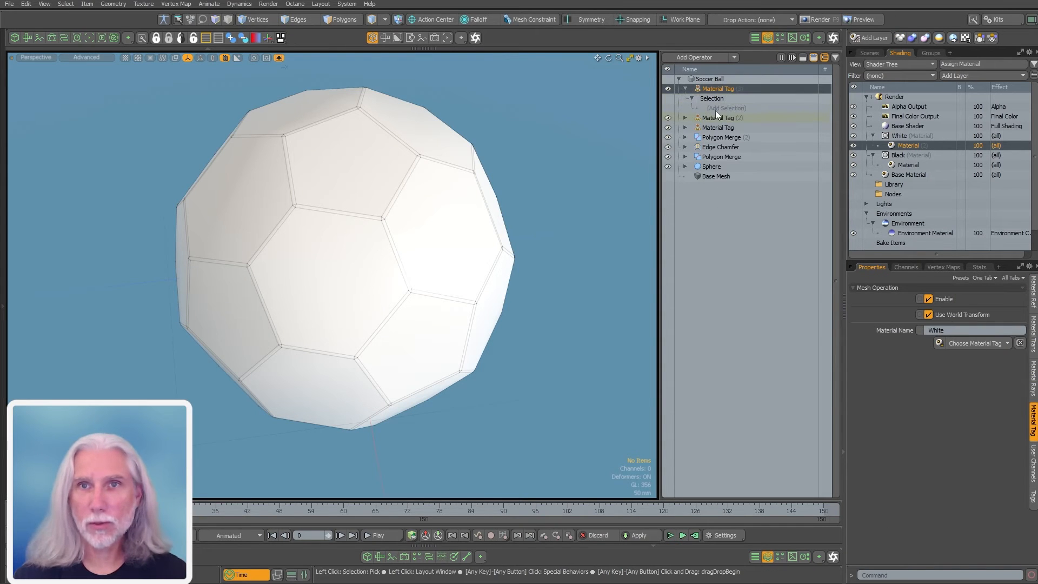
pyautogui.click(716, 109)
pyautogui.moveTo(672, 45); pyautogui.dragTo(670, 152)
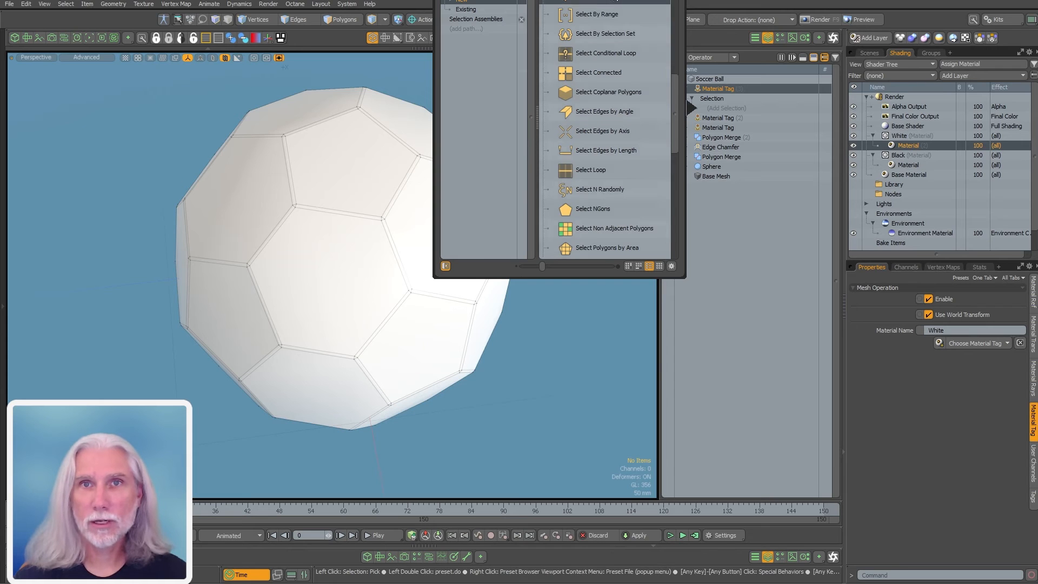
pyautogui.doubleClick(617, 2)
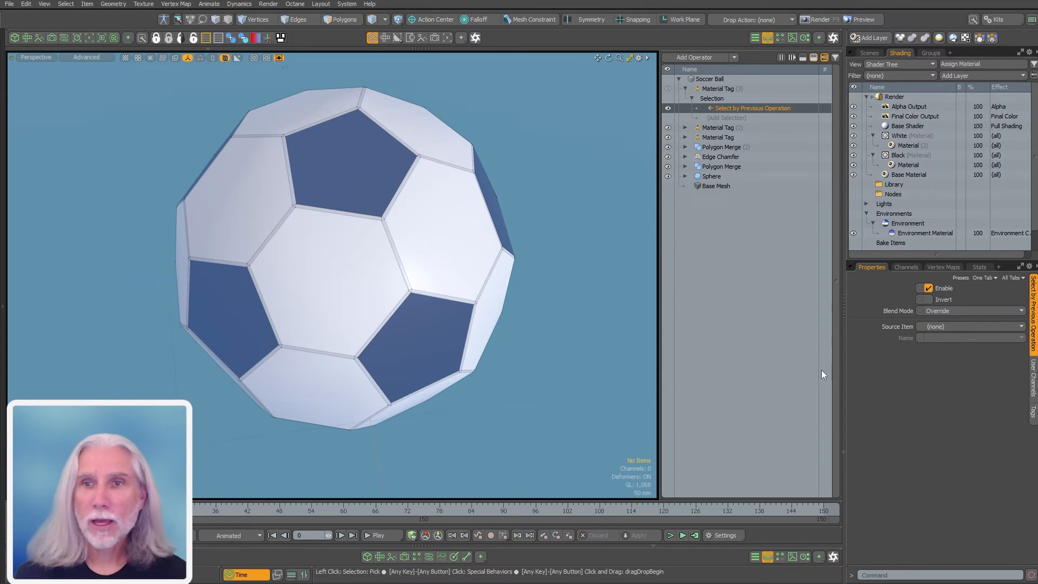
# Set the selection's source to Edge Chamfer and its name to New Polygon
pyautogui.click(961, 325)
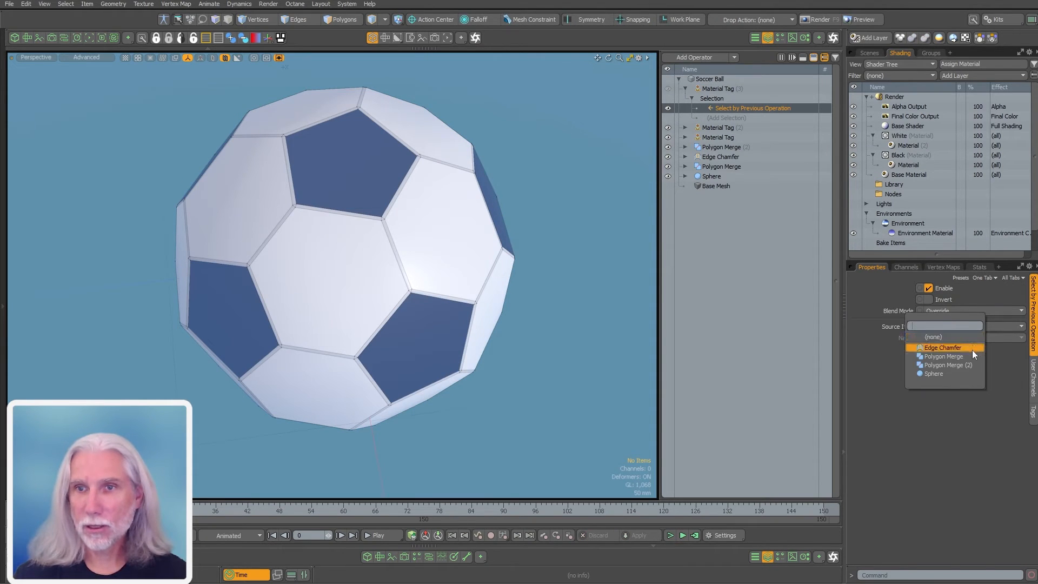
pyautogui.click(971, 349)
pyautogui.click(943, 338)
pyautogui.click(959, 348)
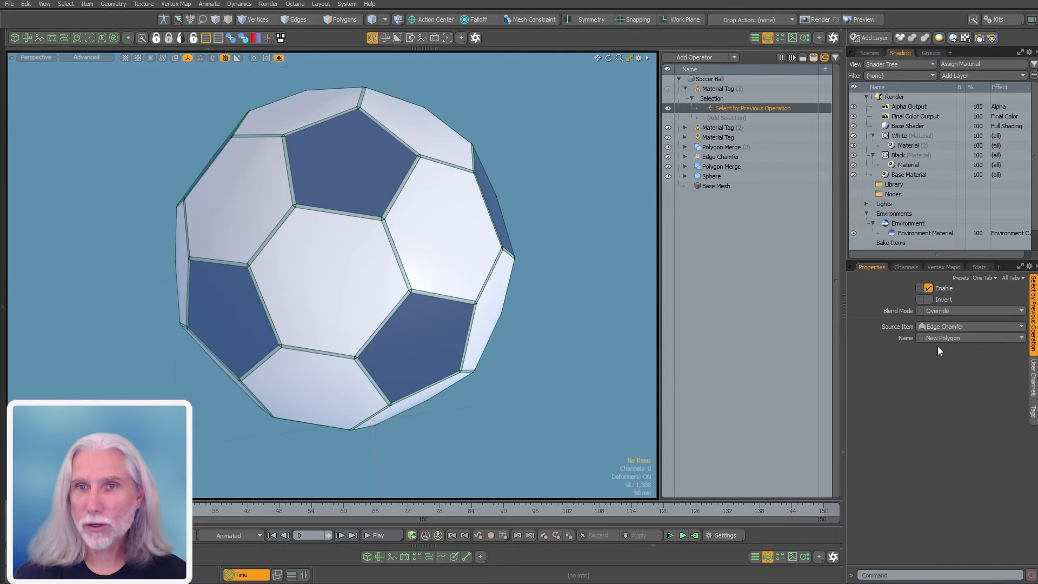
pyautogui.keyDown('ctrl'); pyautogui.keyDown('alt'); pyautogui.moveTo(424, 264); pyautogui.dragTo(447, 280); pyautogui.keyUp('alt'); pyautogui.keyUp('ctrl')
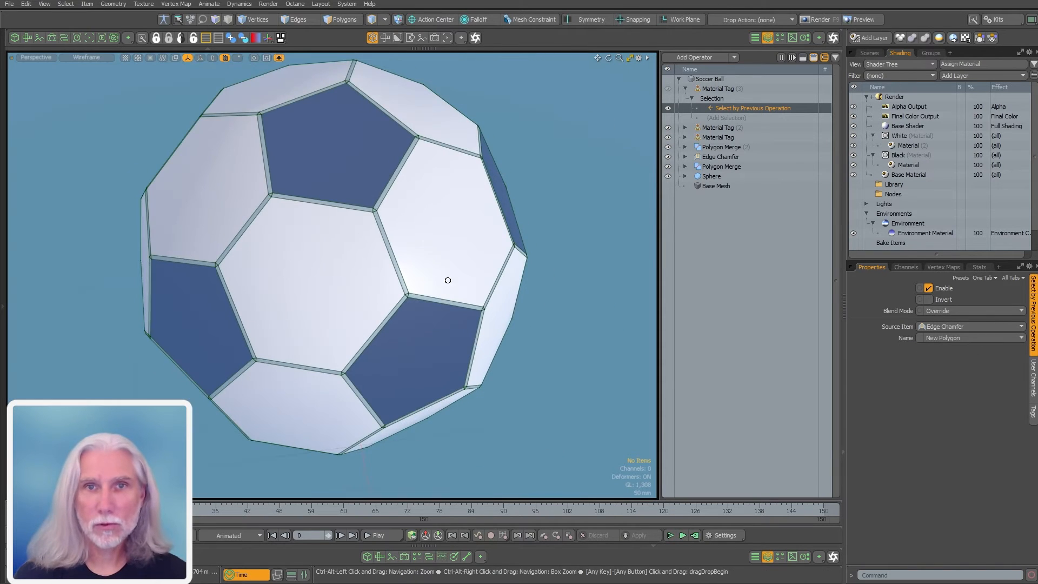
pyautogui.click(729, 88)
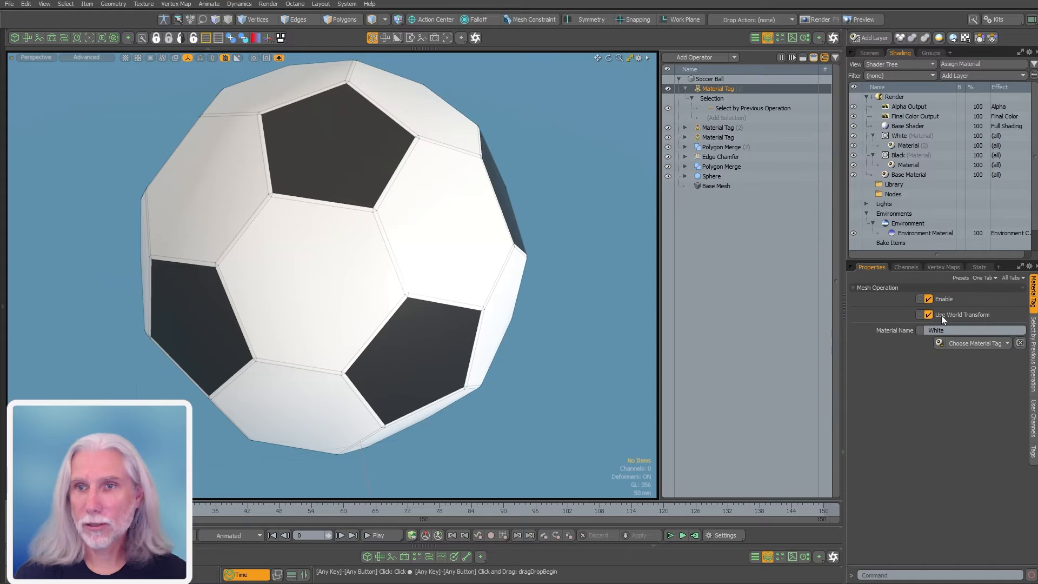
# Name the new material tag's material Seam
pyautogui.click(930, 329)
pyautogui.write('Seam')
pyautogui.press('Return')
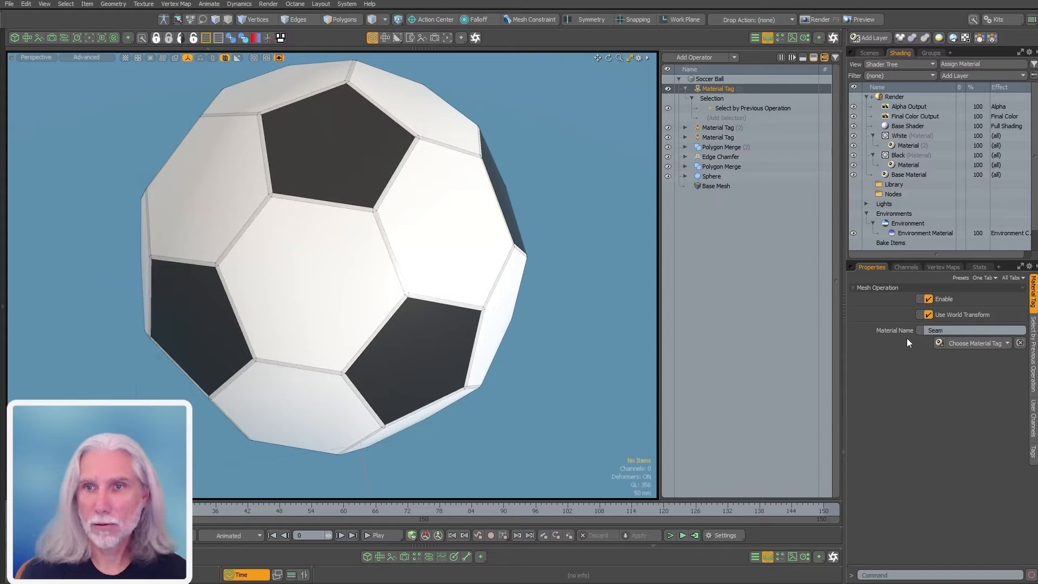
# Duplicate the White material group and assign the copy to the Seam polygon tag
pyautogui.click(907, 136)
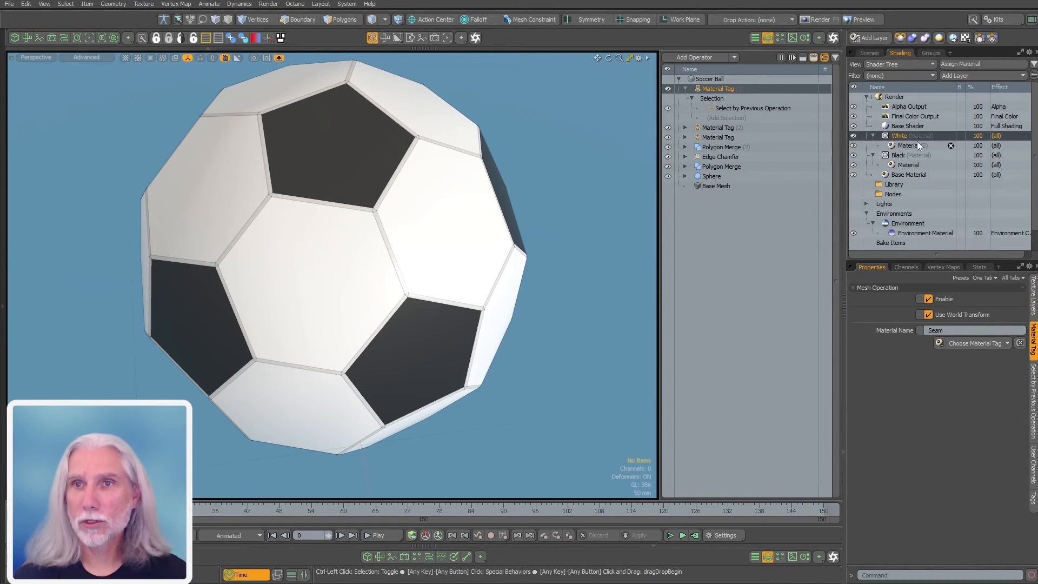
pyautogui.keyDown('ctrl'); pyautogui.click(907, 137); pyautogui.keyUp('ctrl')
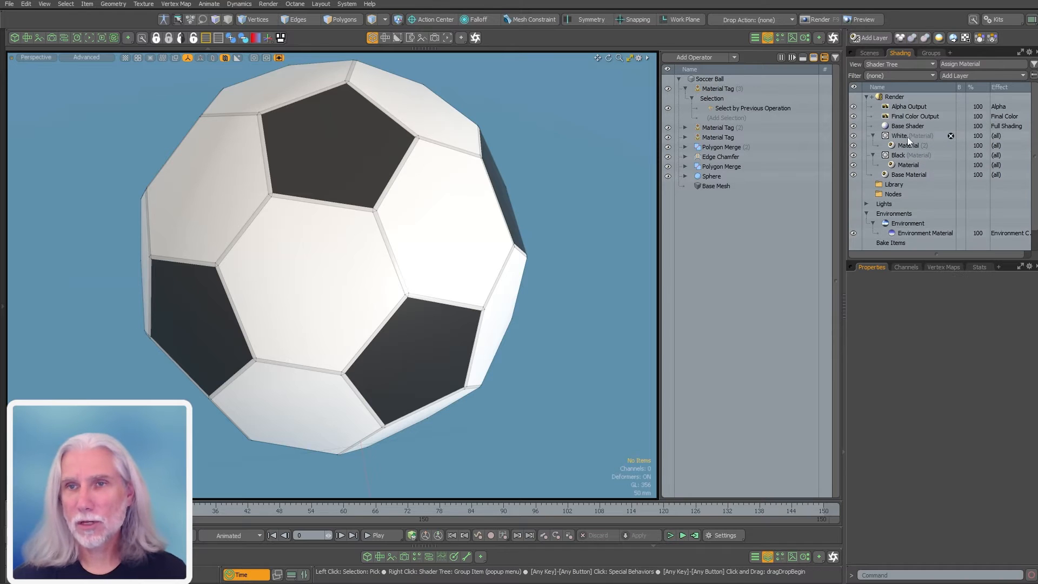
pyautogui.click(906, 136)
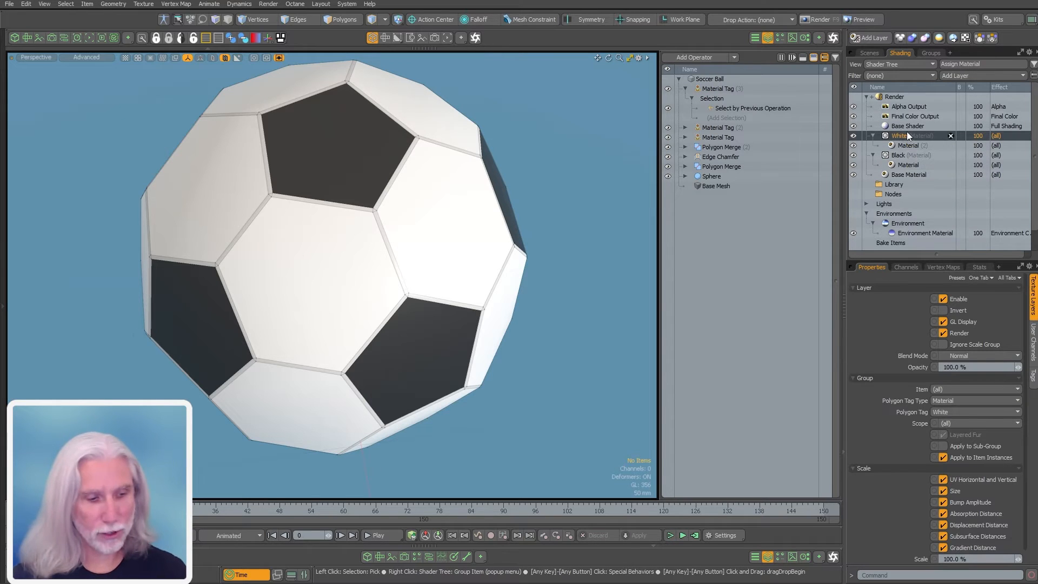
pyautogui.keyDown('ctrl'); pyautogui.click(901, 136); pyautogui.keyUp('ctrl')
pyautogui.click(904, 136)
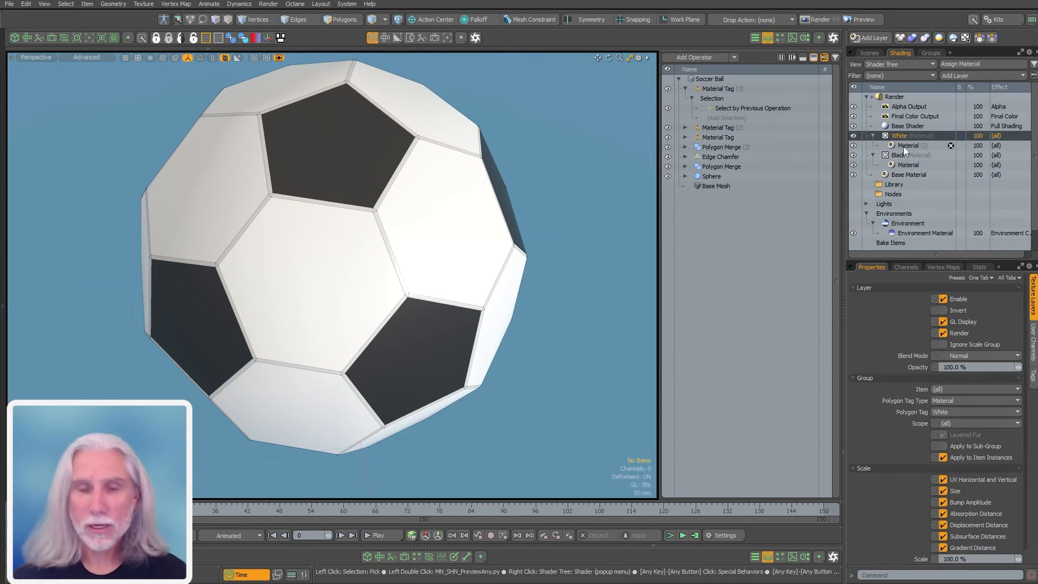
pyautogui.hotkey('ctrl', 'd')
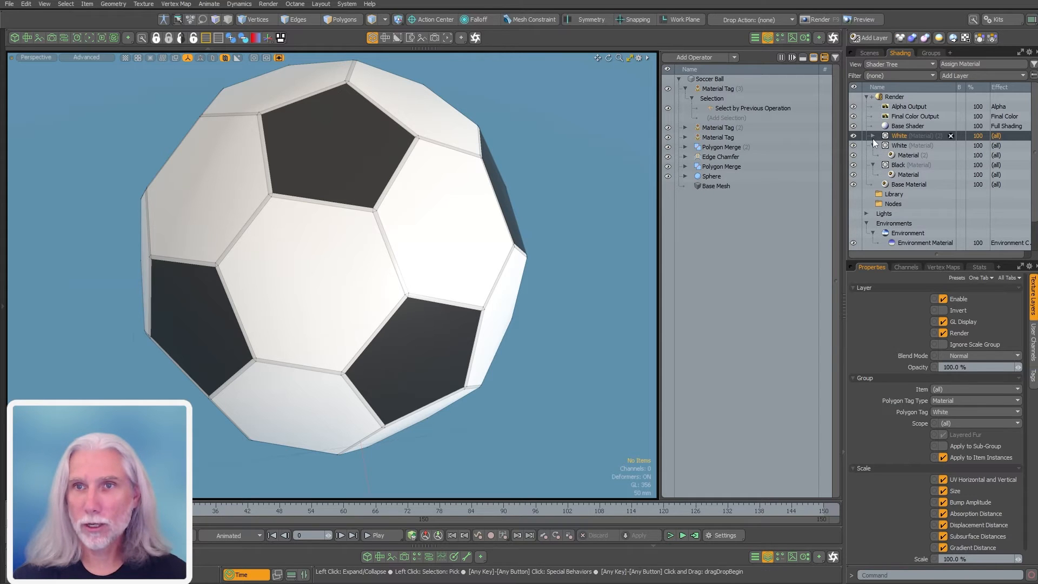
pyautogui.click(872, 136)
pyautogui.click(954, 411)
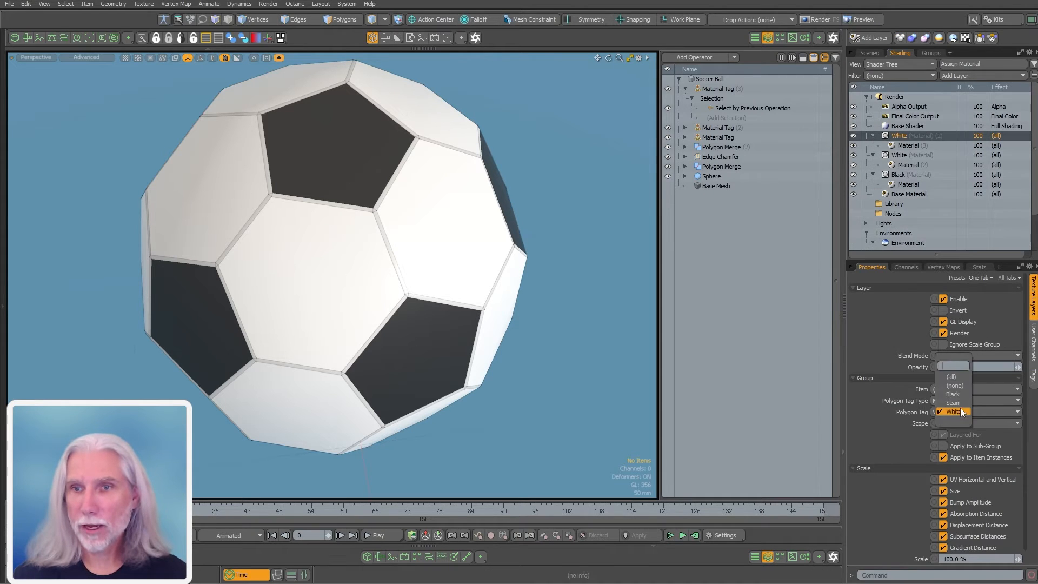
pyautogui.click(973, 399)
# Darken the Seam group's diffuse colour to mid grey 0.54
pyautogui.click(913, 145)
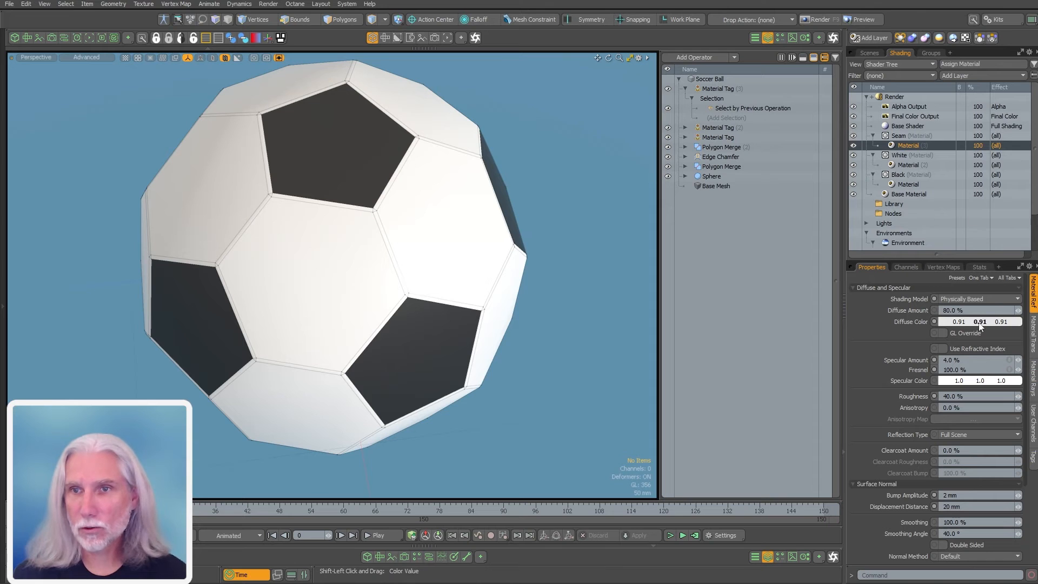
pyautogui.keyDown('shift'); pyautogui.moveTo(978, 321); pyautogui.dragTo(937, 322); pyautogui.keyUp('shift')
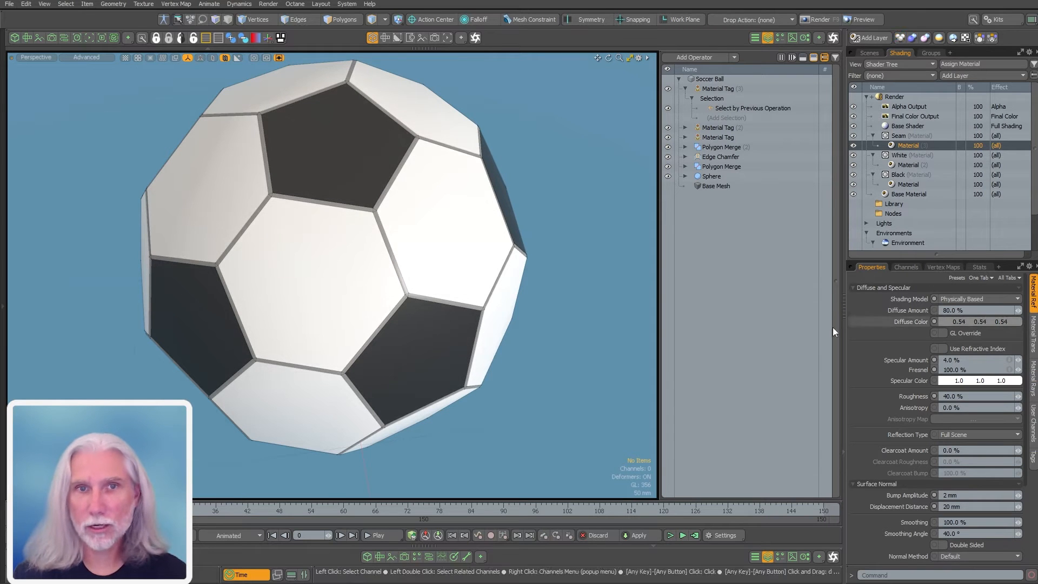
pyautogui.keyDown('alt'); pyautogui.moveTo(553, 346); pyautogui.dragTo(356, 311); pyautogui.keyUp('alt')
pyautogui.click(685, 88)
pyautogui.keyDown('alt'); pyautogui.moveTo(495, 227); pyautogui.dragTo(537, 362); pyautogui.keyUp('alt')
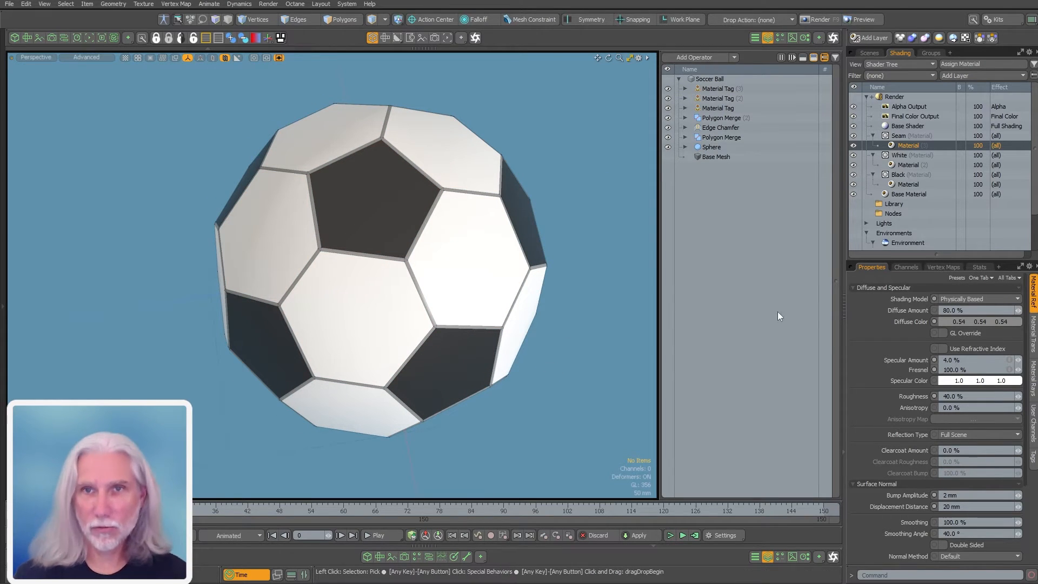
# Add a Subdivide operation to the Soccer Ball via the 'sub' search
pyautogui.write('nsub')
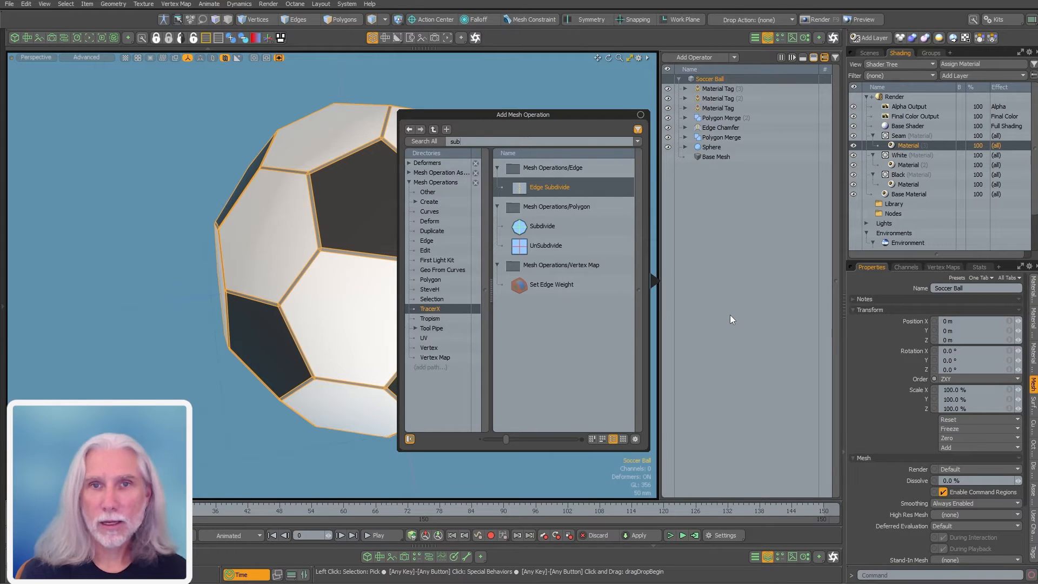
pyautogui.press('Down')
pyautogui.press('Return')
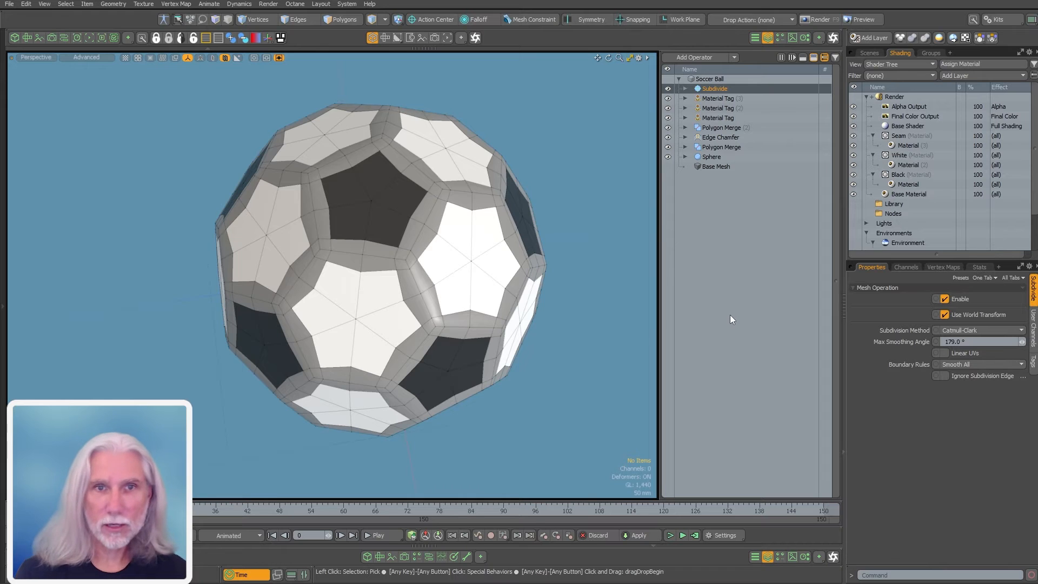
pyautogui.keyDown('ctrl'); pyautogui.keyDown('alt'); pyautogui.moveTo(486, 335); pyautogui.dragTo(433, 350); pyautogui.keyUp('alt'); pyautogui.keyUp('ctrl')
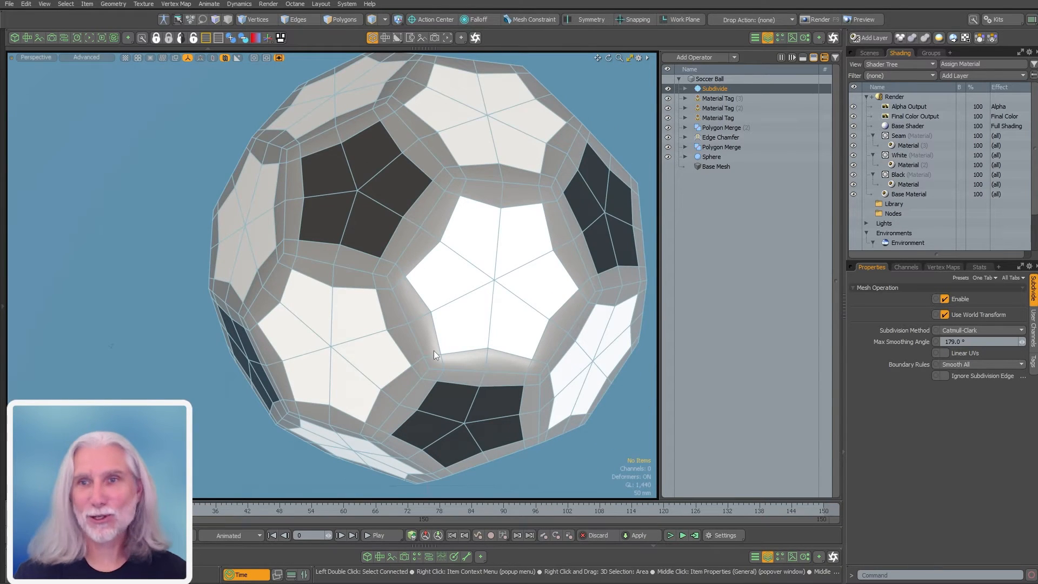
# Switch the Subdivision Method from Catmull-Clark to Smooth
pyautogui.click(968, 331)
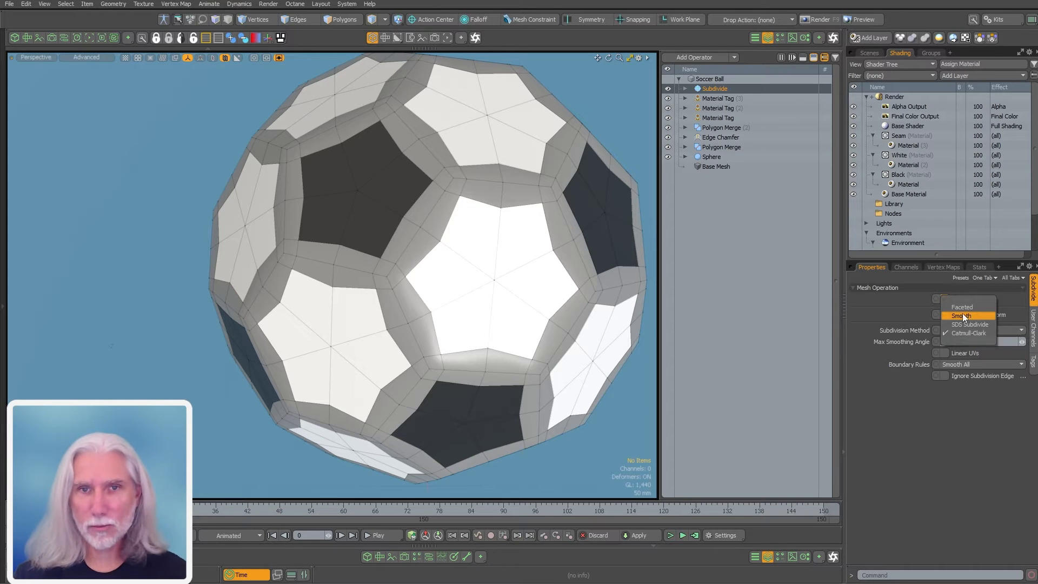
pyautogui.click(963, 315)
pyautogui.keyDown('alt'); pyautogui.moveTo(398, 264); pyautogui.dragTo(439, 296); pyautogui.keyUp('alt')
pyautogui.click(366, 203)
pyautogui.keyDown('alt'); pyautogui.moveTo(366, 204); pyautogui.dragTo(246, 427); pyautogui.keyUp('alt')
pyautogui.click(569, 427)
# Change the Subdivision Method to Faceted
pyautogui.click(959, 331)
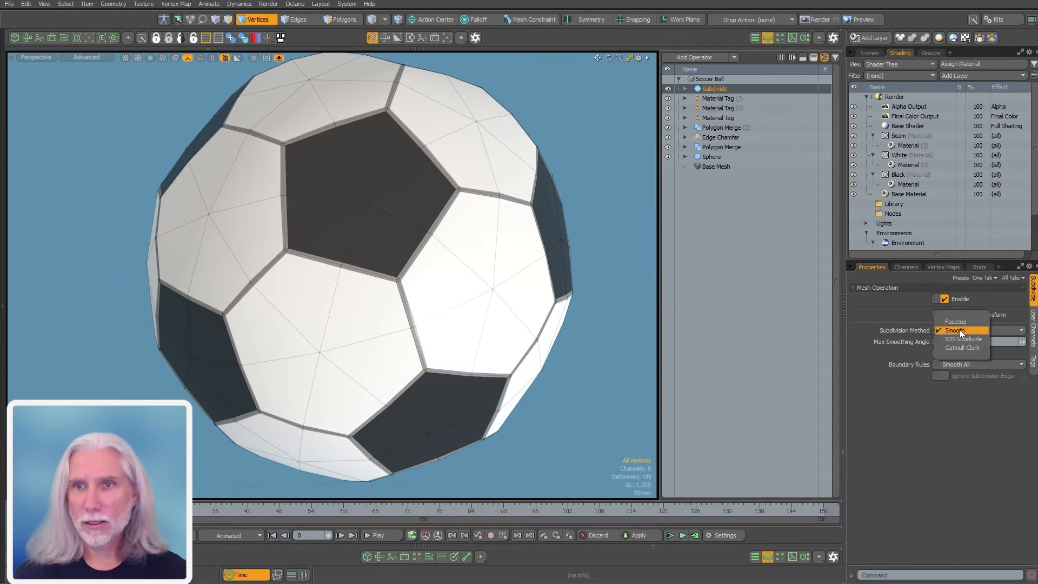
pyautogui.click(961, 322)
pyautogui.keyDown('alt'); pyautogui.moveTo(421, 292); pyautogui.dragTo(427, 243); pyautogui.keyUp('alt')
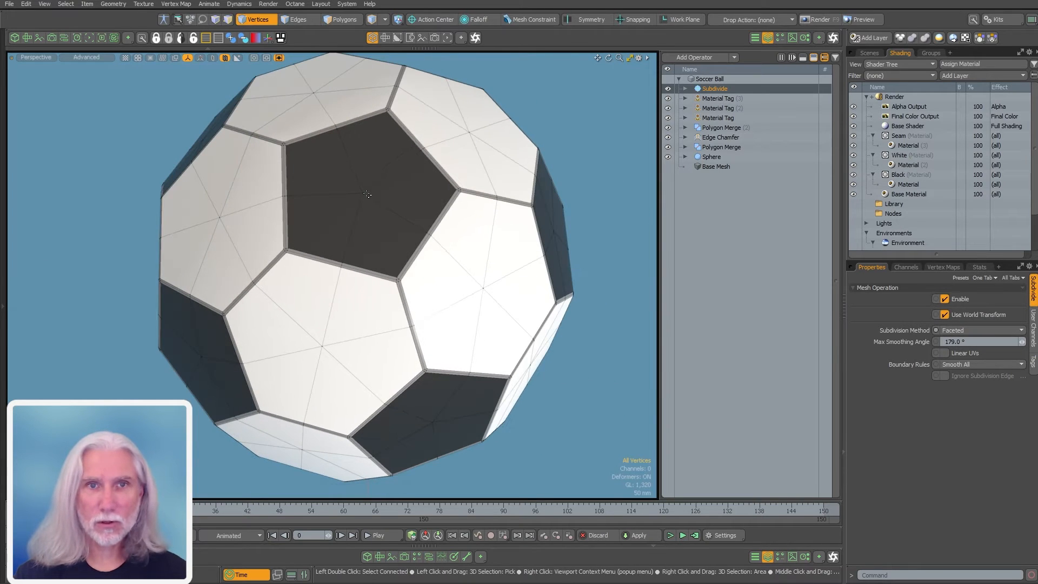
pyautogui.click(366, 194)
pyautogui.keyDown('alt'); pyautogui.moveTo(366, 195); pyautogui.dragTo(217, 216); pyautogui.keyUp('alt')
pyautogui.keyDown('shift'); pyautogui.click(210, 198); pyautogui.keyUp('shift')
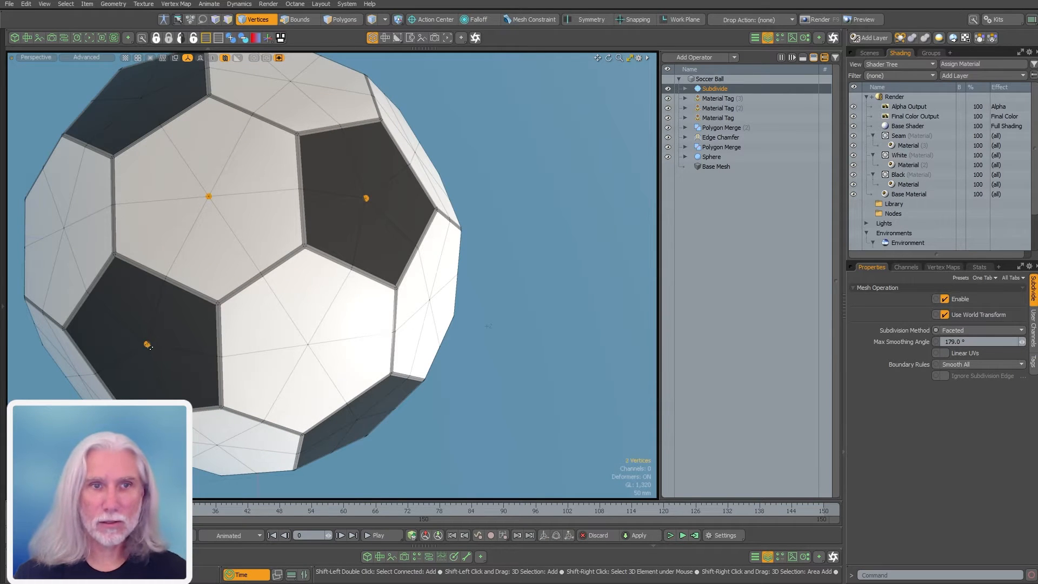
pyautogui.keyDown('alt'); pyautogui.moveTo(493, 359); pyautogui.dragTo(553, 365); pyautogui.keyUp('alt')
pyautogui.click(547, 395)
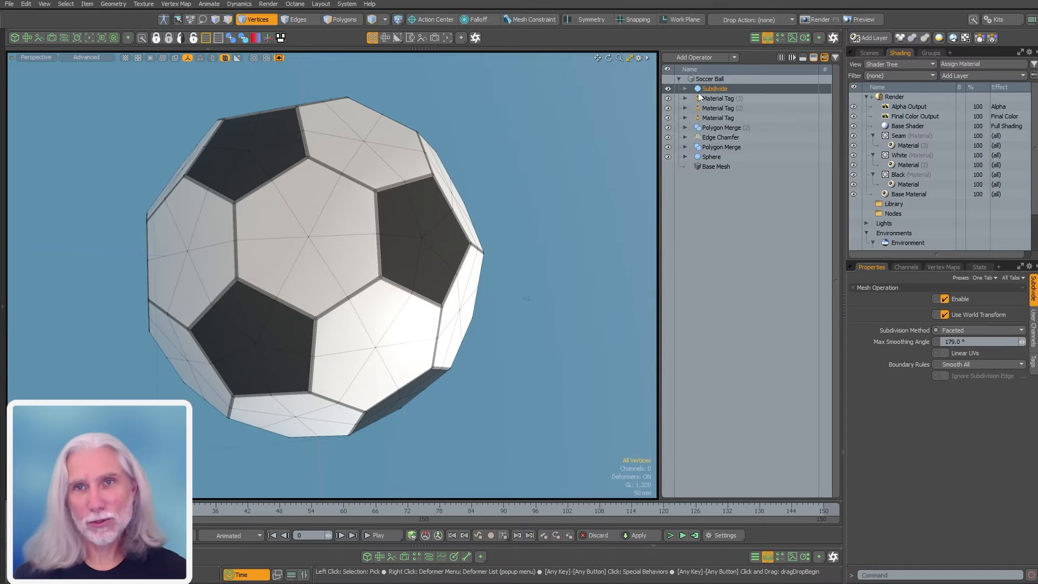
# Stack two more Subdivide operations for a denser mesh, then show the scene item list
pyautogui.hotkey('ctrl', 'd')
pyautogui.keyDown('alt'); pyautogui.moveTo(595, 234); pyautogui.dragTo(573, 250); pyautogui.keyUp('alt')
pyautogui.hotkey('ctrl', 'd')
pyautogui.keyDown('alt'); pyautogui.moveTo(533, 329); pyautogui.dragTo(449, 370); pyautogui.keyUp('alt')
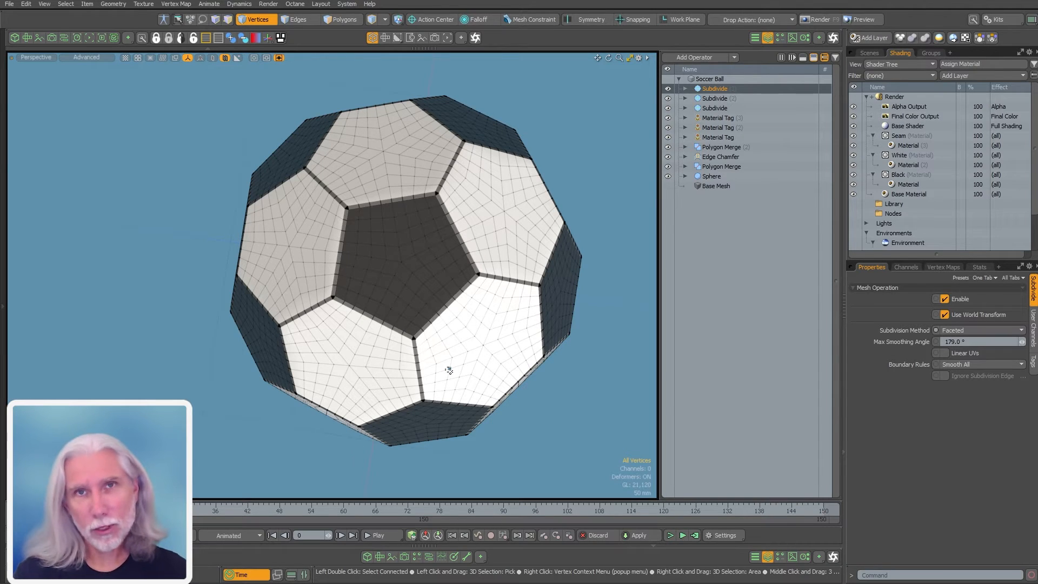
pyautogui.click(869, 52)
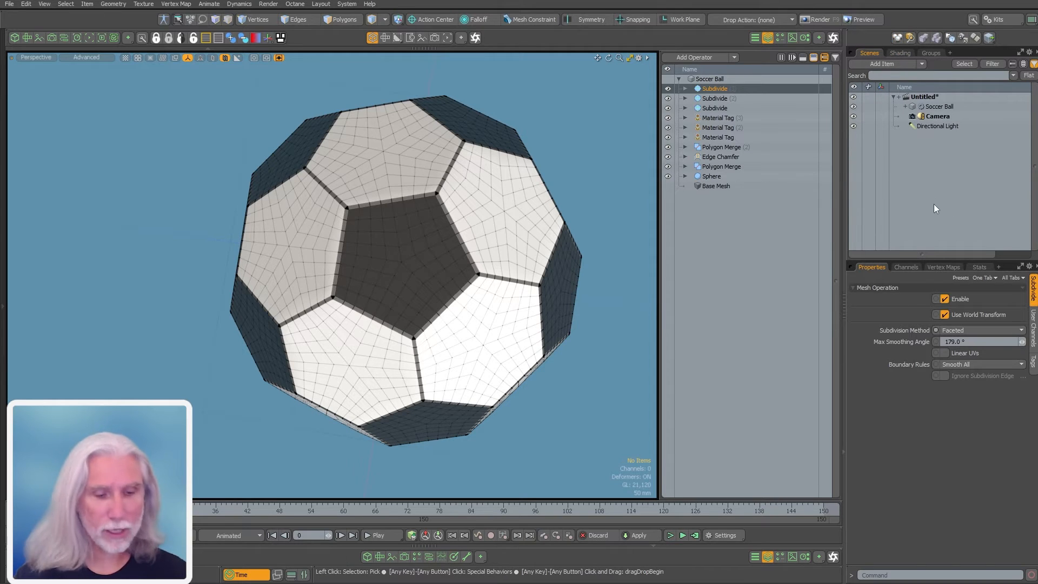
# Create a new empty mesh item named Perfect Sphere
pyautogui.press('n')
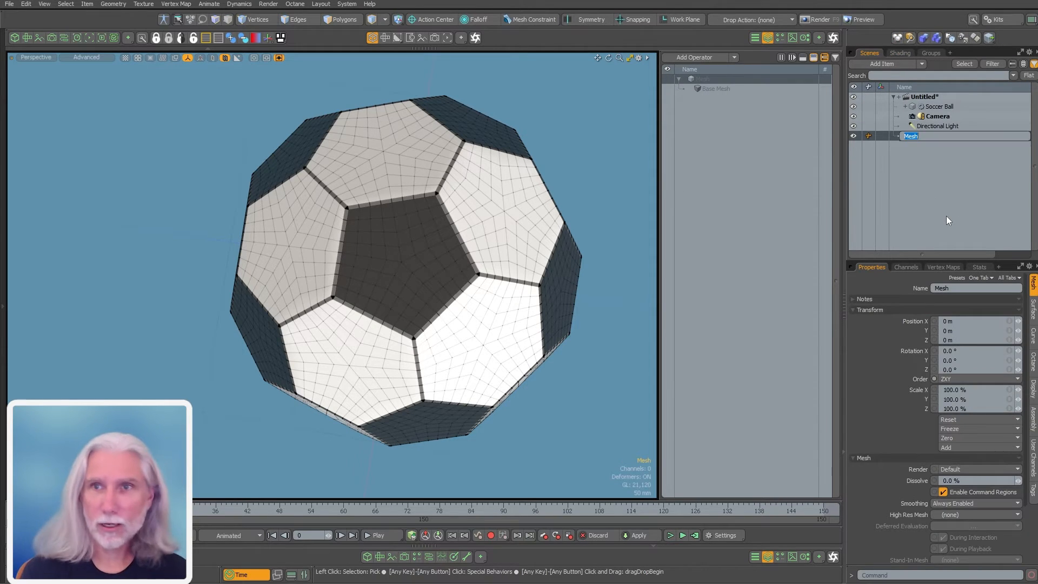
pyautogui.write('Perfect SPhere')
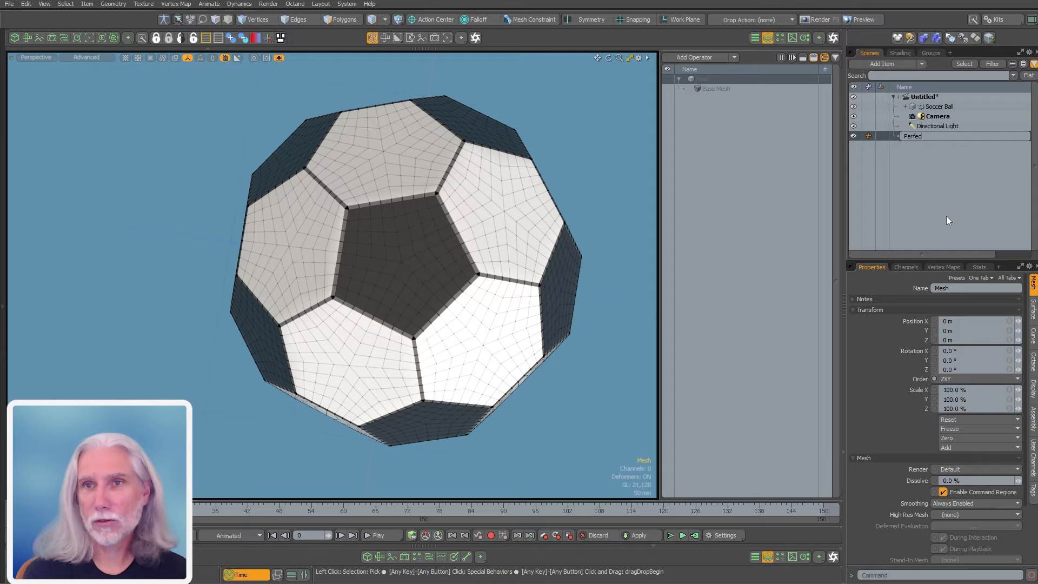
pyautogui.press('BackSpace')
pyautogui.press('BackSpace')
pyautogui.press('BackSpace')
pyautogui.press('BackSpace')
pyautogui.press('BackSpace')
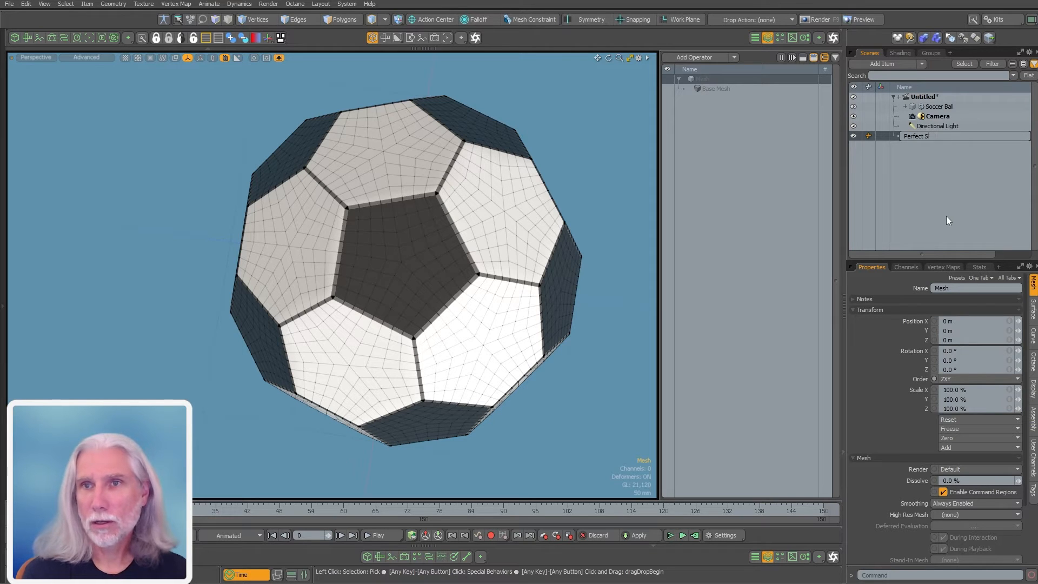
pyautogui.write('phere')
pyautogui.press('Return')
# Add a Sphere mesh operation in Tesselation mode with subdivision level 10
pyautogui.write('n')
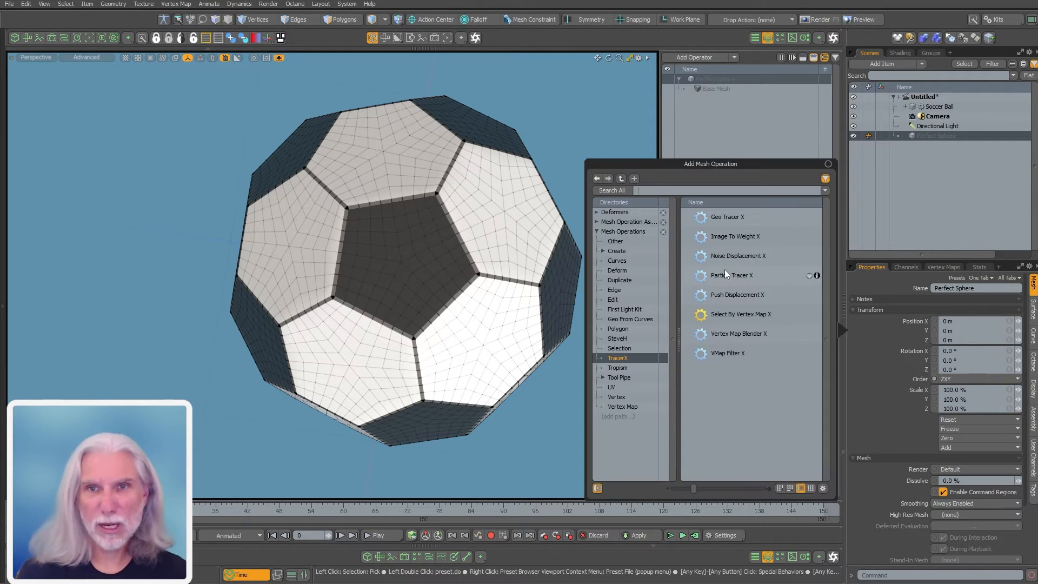
pyautogui.write('sphere')
pyautogui.press('Return')
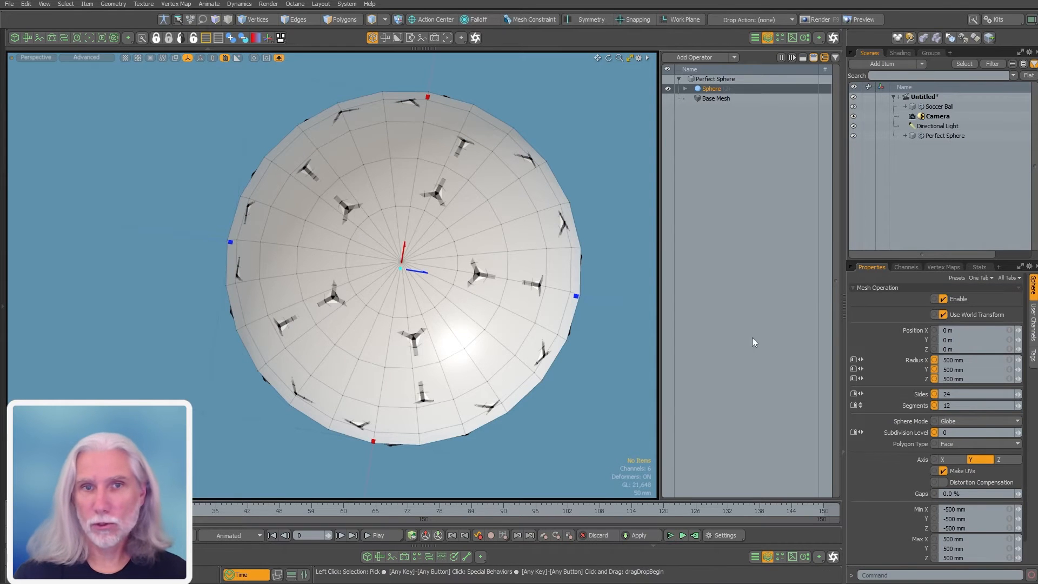
pyautogui.keyDown('alt'); pyautogui.moveTo(423, 382); pyautogui.dragTo(455, 213); pyautogui.keyUp('alt')
pyautogui.press('a')
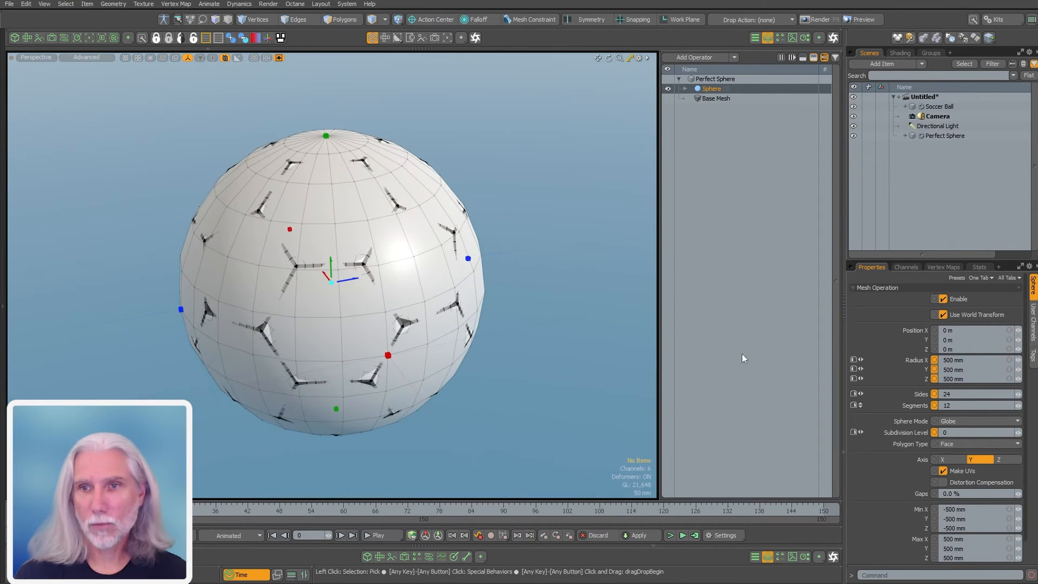
pyautogui.press('k')
pyautogui.click(588, 365)
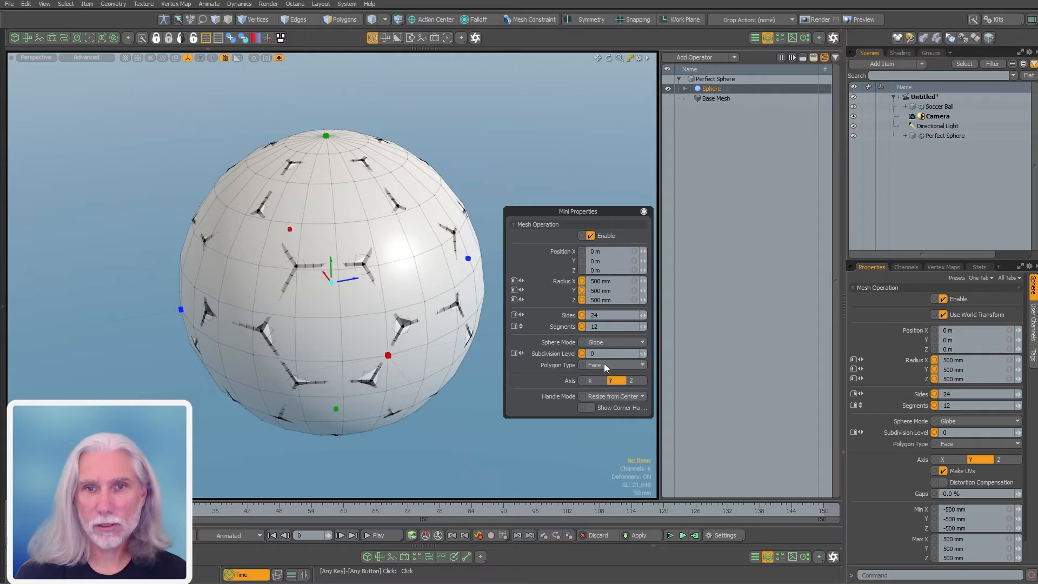
pyautogui.click(621, 344)
pyautogui.click(625, 342)
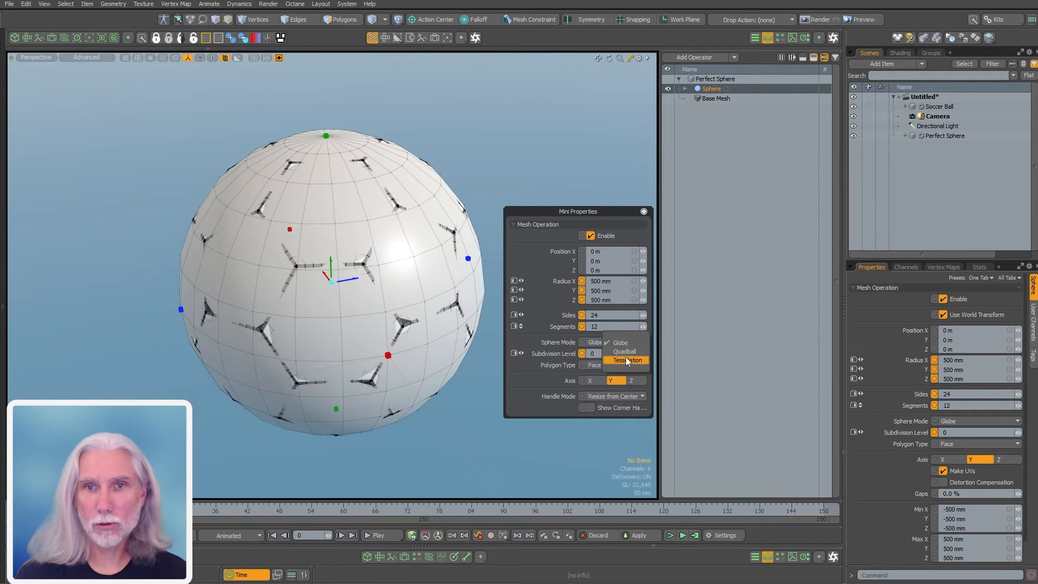
pyautogui.click(624, 357)
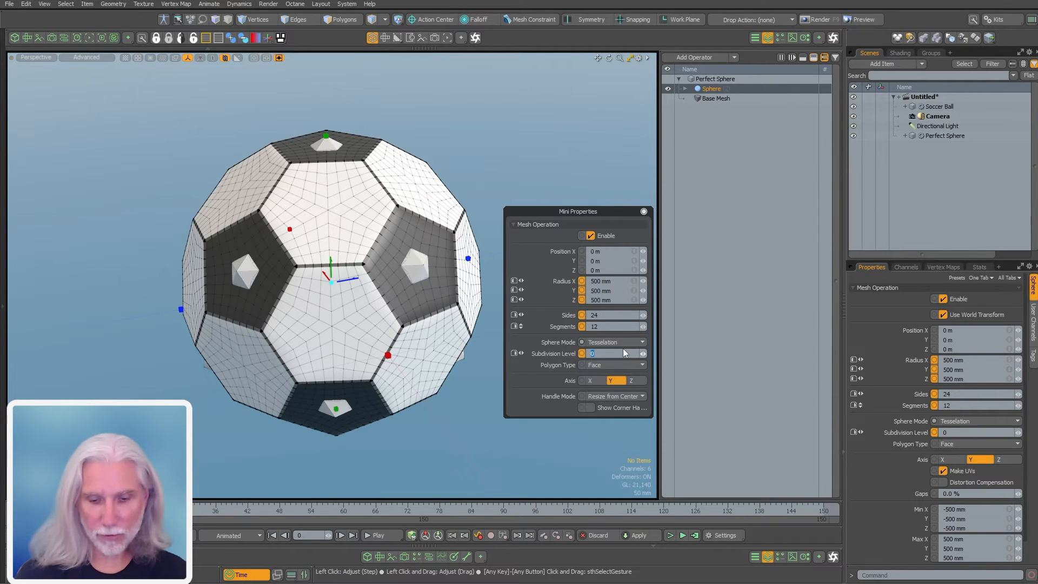
pyautogui.write('8')
pyautogui.press('Return')
pyautogui.keyDown('alt'); pyautogui.moveTo(410, 348); pyautogui.dragTo(476, 347); pyautogui.keyUp('alt')
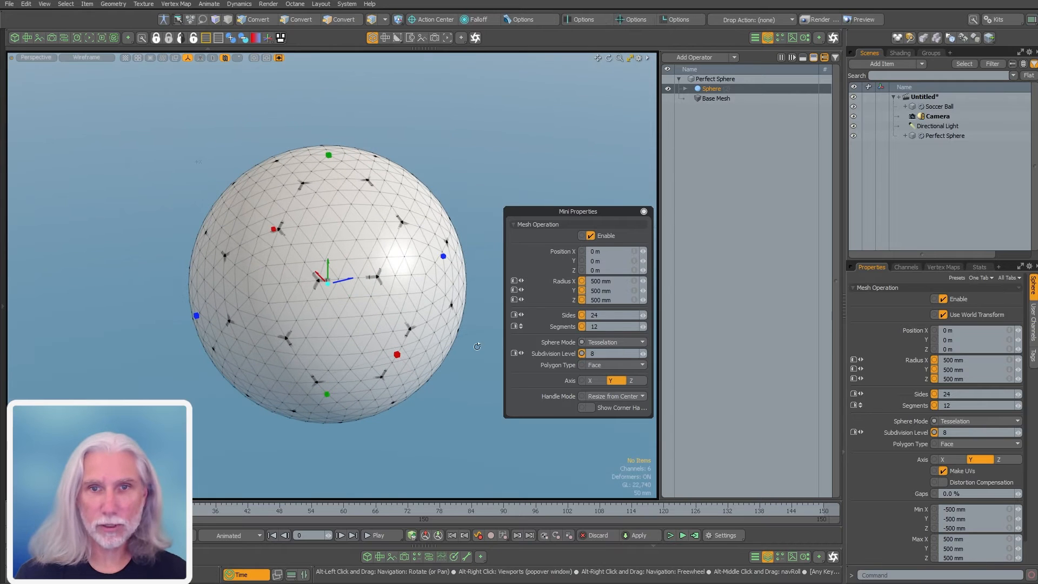
pyautogui.moveTo(603, 354); pyautogui.dragTo(530, 349)
pyautogui.write('10')
pyautogui.press('Return')
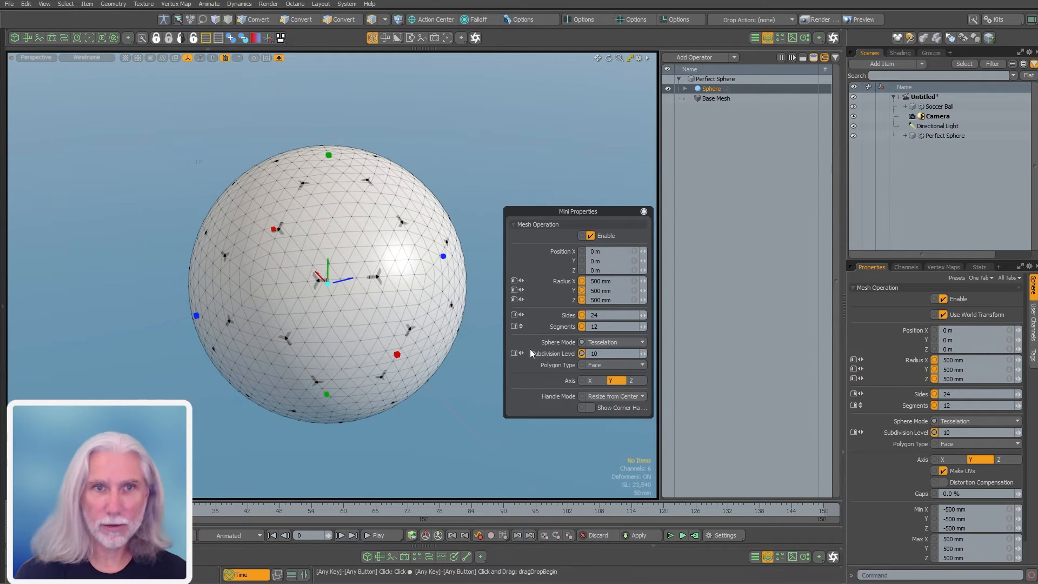
# Set the sphere radius to 480 mm, after trying 495 mm
pyautogui.click(615, 281)
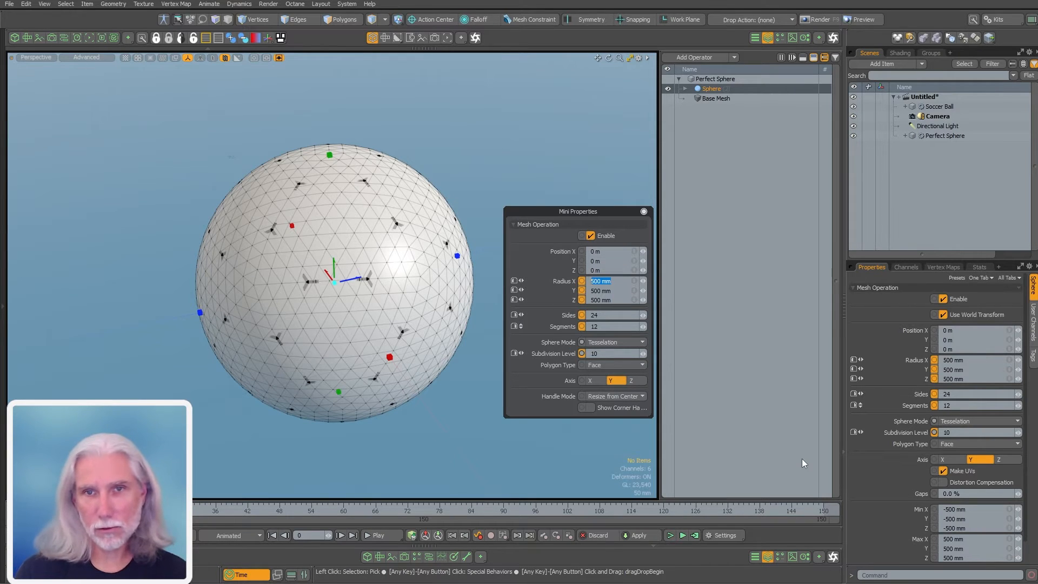
pyautogui.write('.')
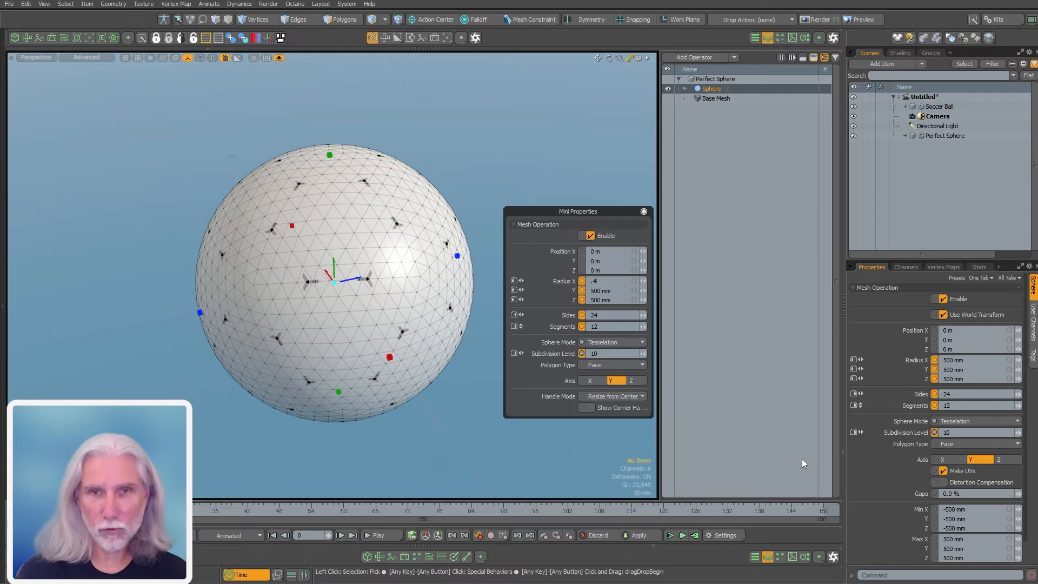
pyautogui.write('495')
pyautogui.press('Return')
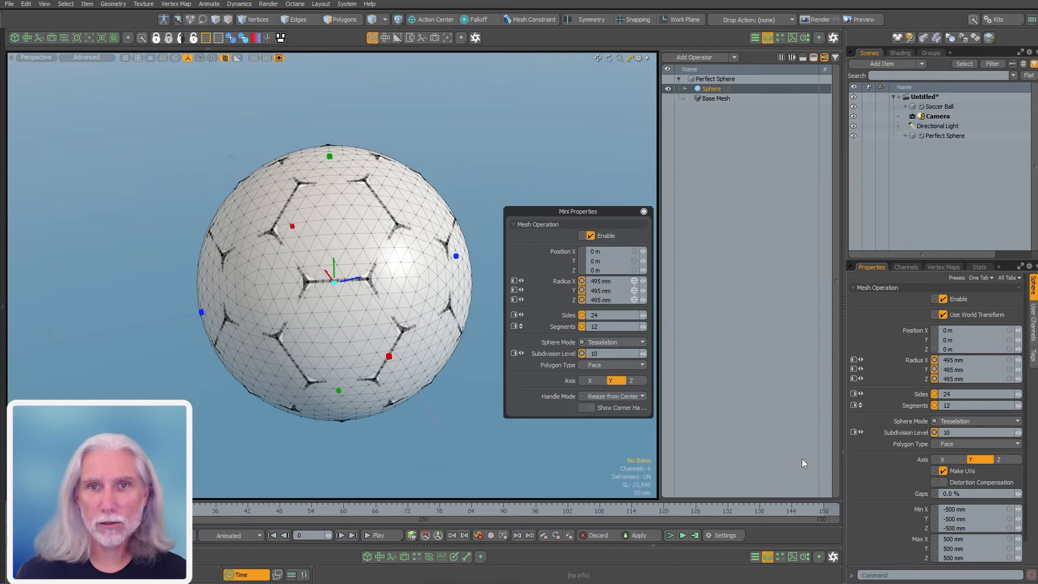
pyautogui.keyDown('alt'); pyautogui.moveTo(302, 254); pyautogui.dragTo(346, 373); pyautogui.keyUp('alt')
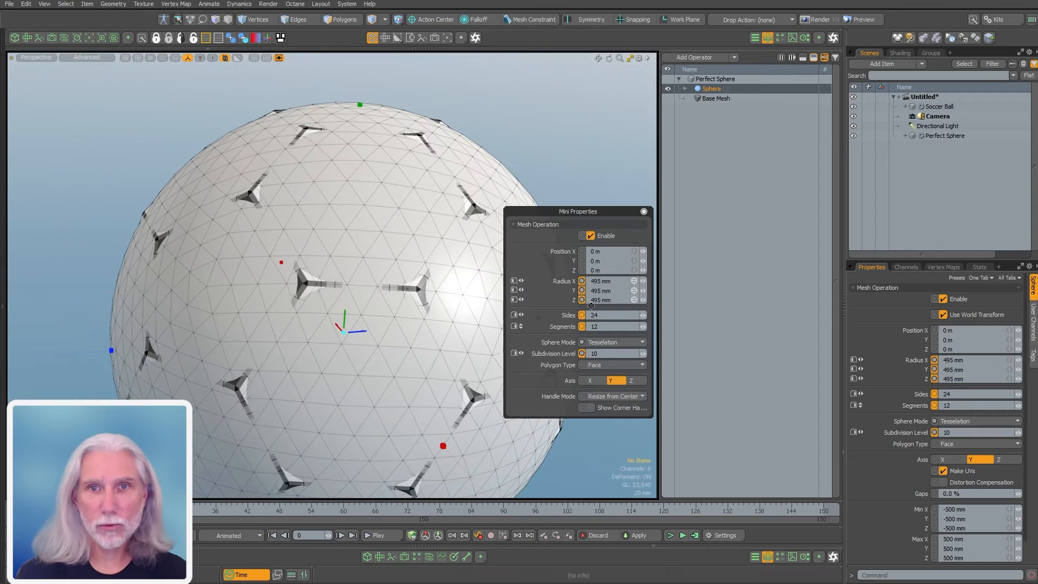
pyautogui.click(626, 280)
pyautogui.write('.48')
pyautogui.press('Return')
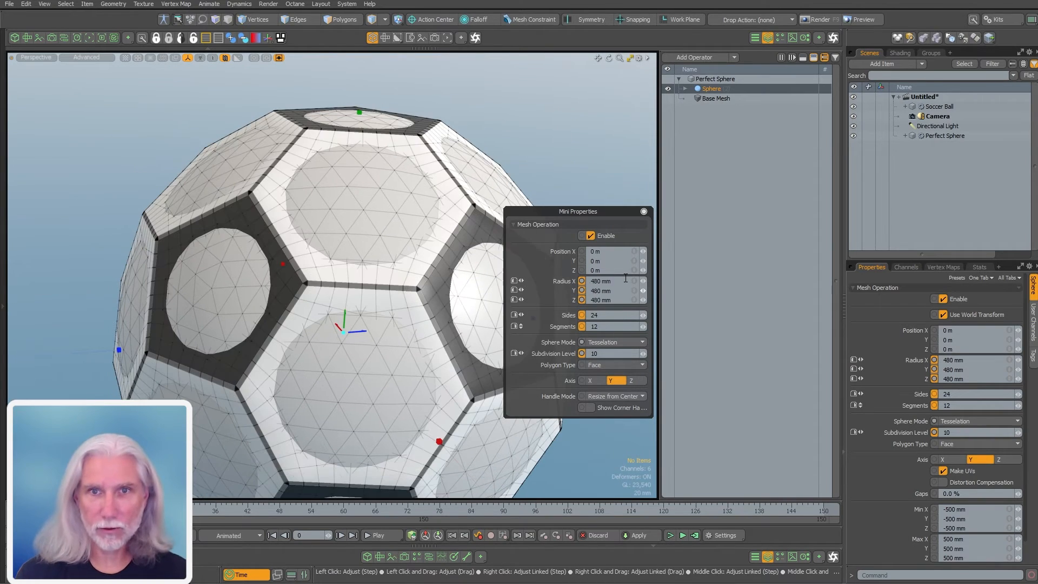
pyautogui.keyDown('alt'); pyautogui.moveTo(301, 248); pyautogui.dragTo(366, 376); pyautogui.keyUp('alt')
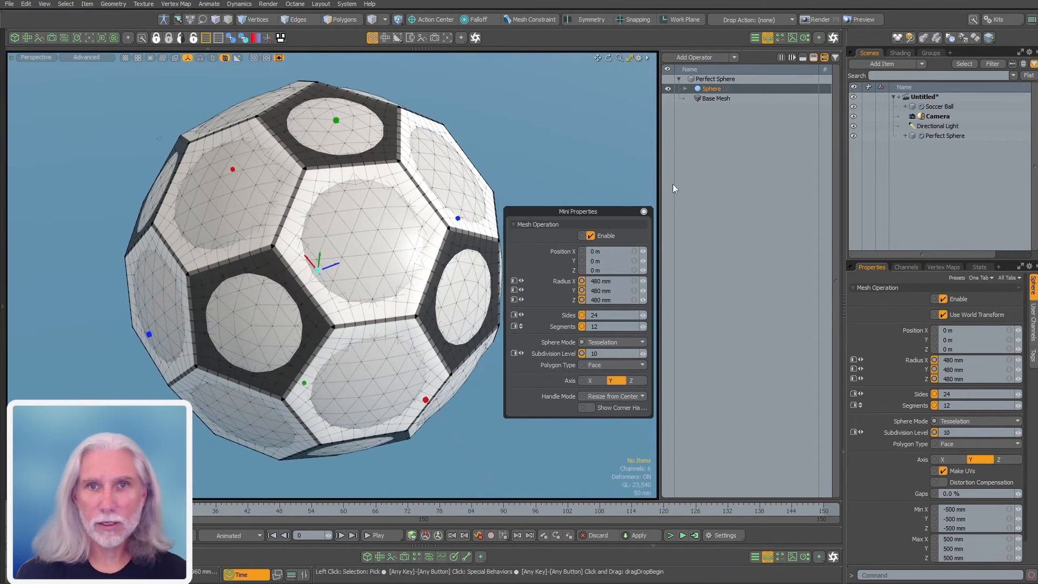
# Hide the Perfect Sphere mesh and move Directional Light above Soccer Ball
pyautogui.click(643, 212)
pyautogui.keyDown('ctrl'); pyautogui.click(737, 89); pyautogui.keyUp('ctrl')
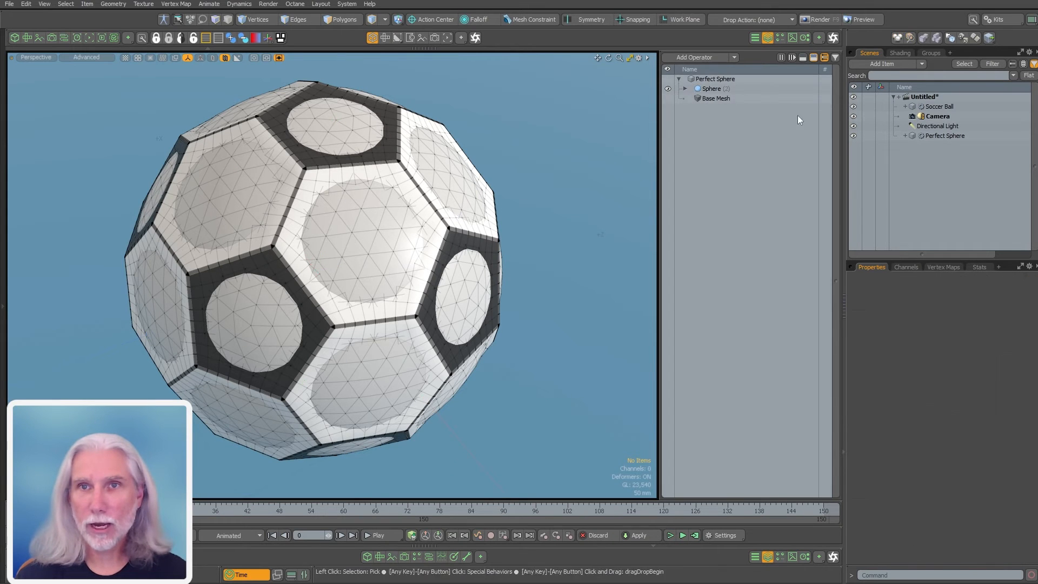
pyautogui.click(853, 135)
pyautogui.moveTo(926, 128); pyautogui.dragTo(944, 103)
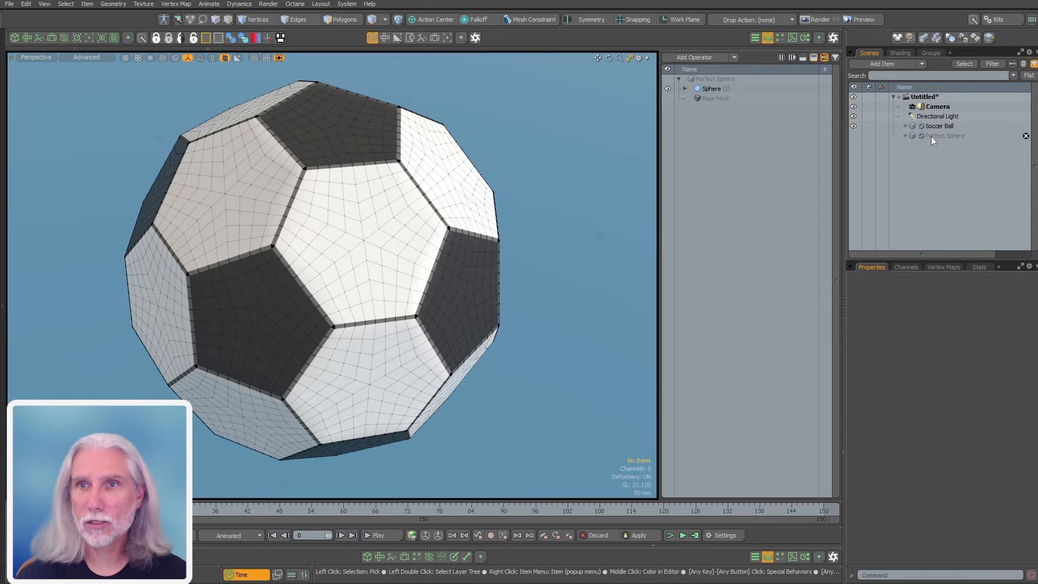
# Add a Surface Constraint to Soccer Ball targeting Perfect Sphere in Closest mode
pyautogui.click(939, 126)
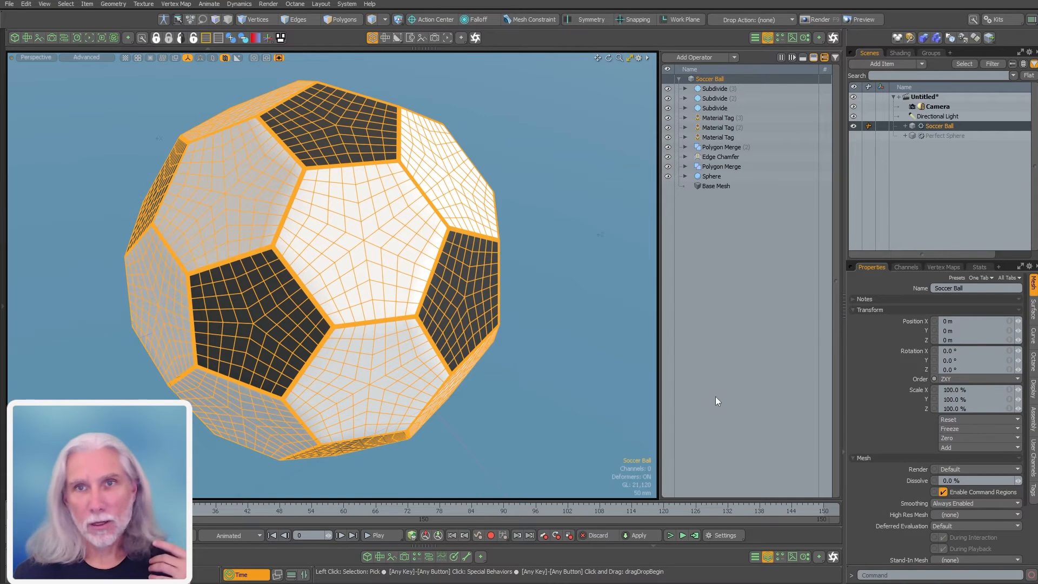
pyautogui.click(699, 57)
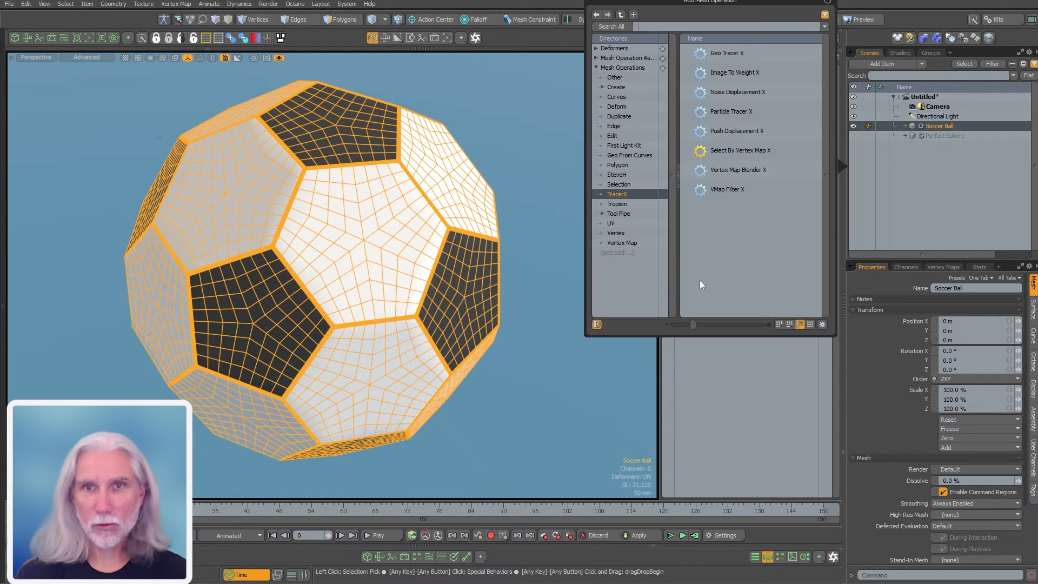
pyautogui.click(615, 105)
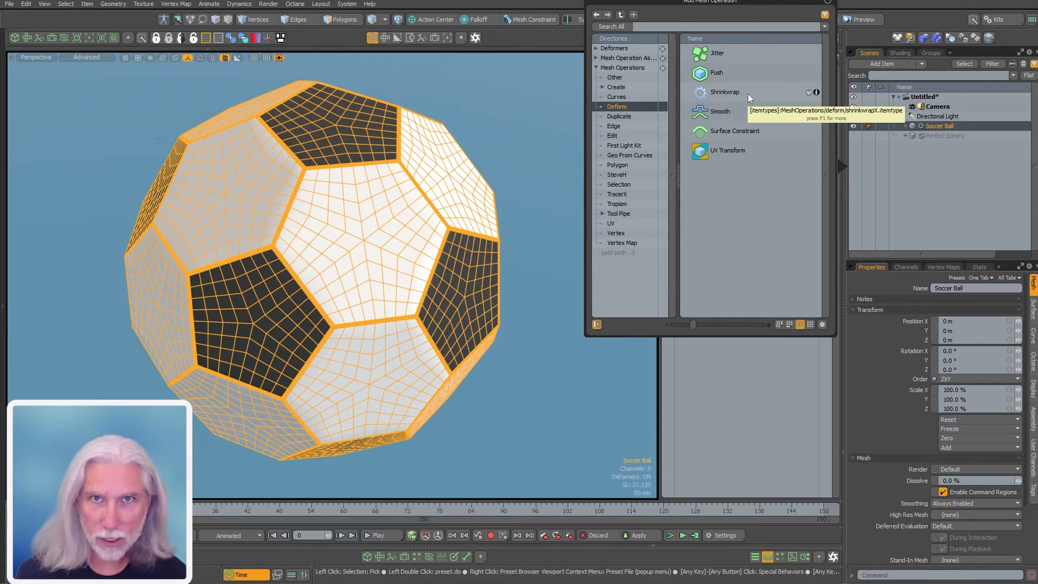
pyautogui.click(732, 130)
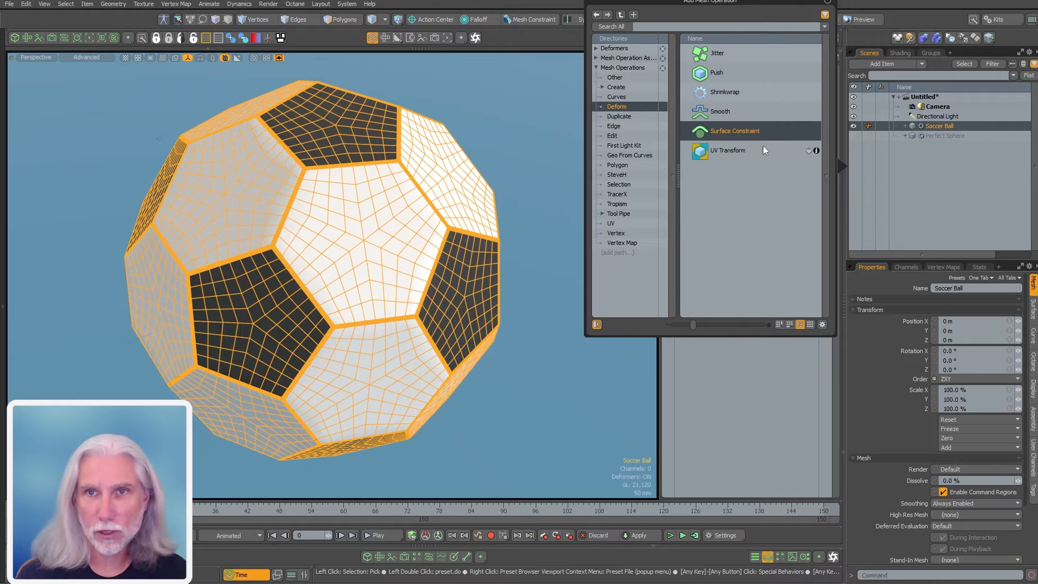
pyautogui.doubleClick(736, 131)
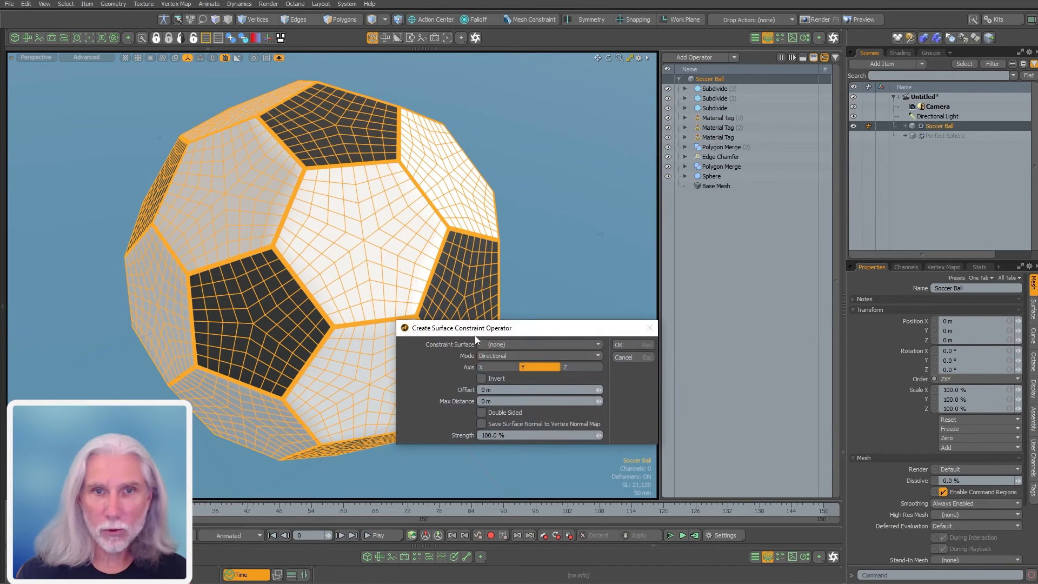
pyautogui.click(527, 344)
pyautogui.click(534, 356)
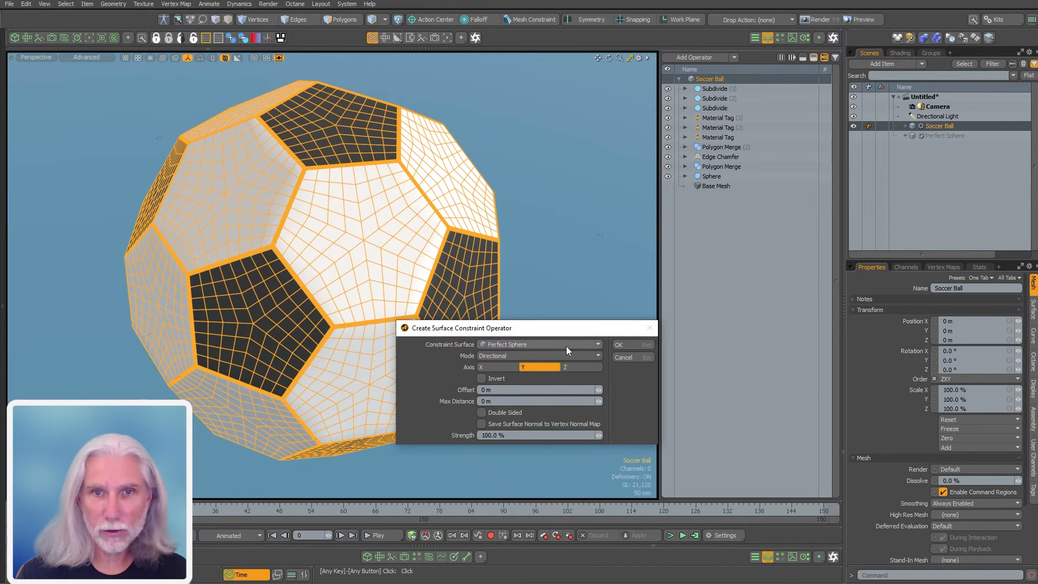
pyautogui.click(593, 356)
pyautogui.click(594, 371)
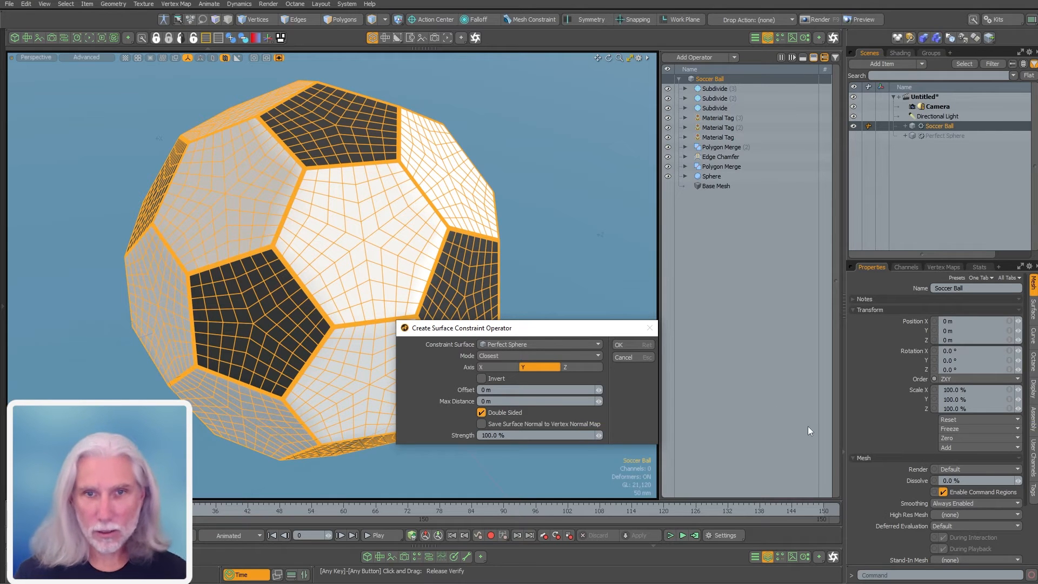
pyautogui.click(640, 344)
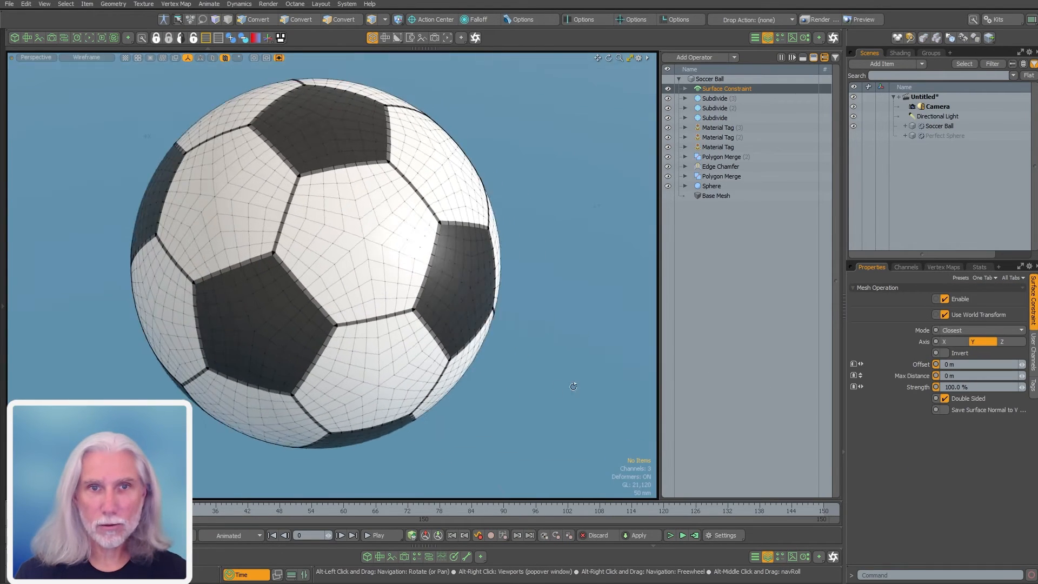
# Inspect a seam corner closely, then set the Edge Chamfer offset to 4 mm
pyautogui.keyDown('alt'); pyautogui.moveTo(573, 386); pyautogui.dragTo(552, 352); pyautogui.keyUp('alt')
pyautogui.keyDown('alt'); pyautogui.moveTo(552, 352); pyautogui.dragTo(520, 324); pyautogui.keyUp('alt')
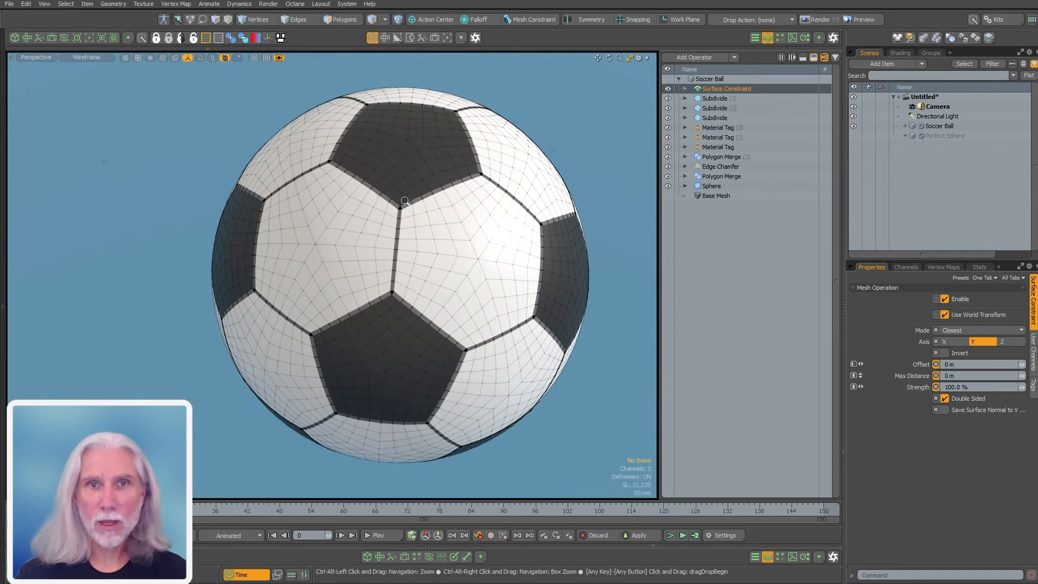
pyautogui.keyDown('ctrl'); pyautogui.keyDown('alt'); pyautogui.moveTo(405, 201); pyautogui.dragTo(519, 282); pyautogui.keyUp('alt'); pyautogui.keyUp('ctrl')
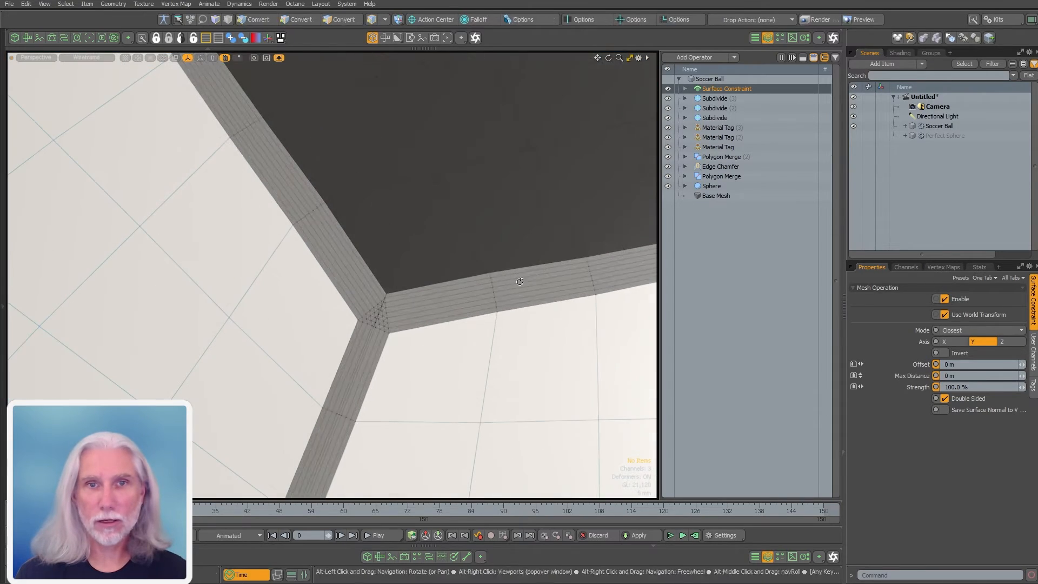
pyautogui.keyDown('ctrl'); pyautogui.keyDown('alt'); pyautogui.moveTo(357, 296); pyautogui.dragTo(415, 336); pyautogui.keyUp('alt'); pyautogui.keyUp('ctrl')
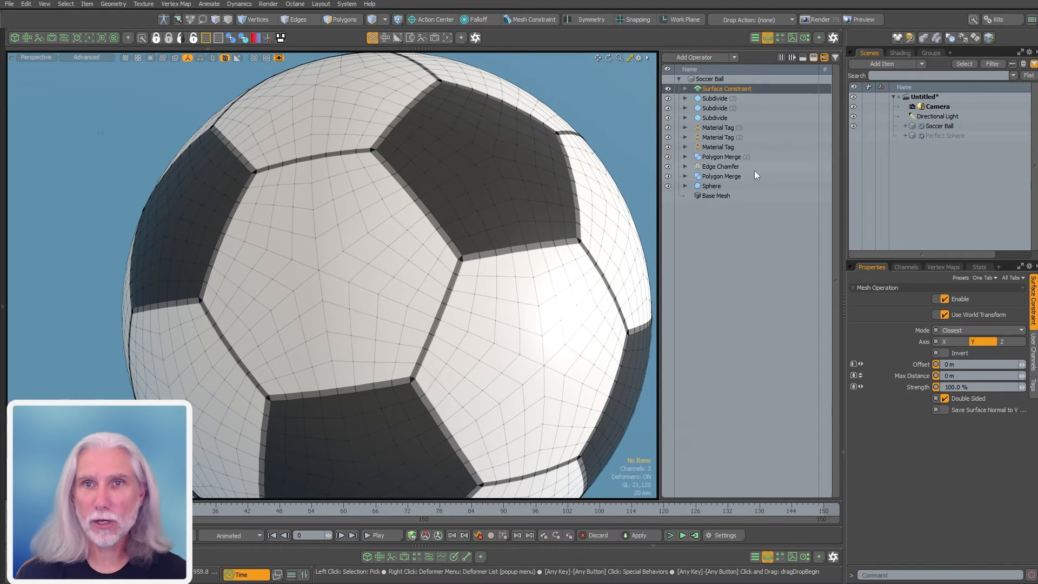
pyautogui.click(703, 168)
pyautogui.click(973, 345)
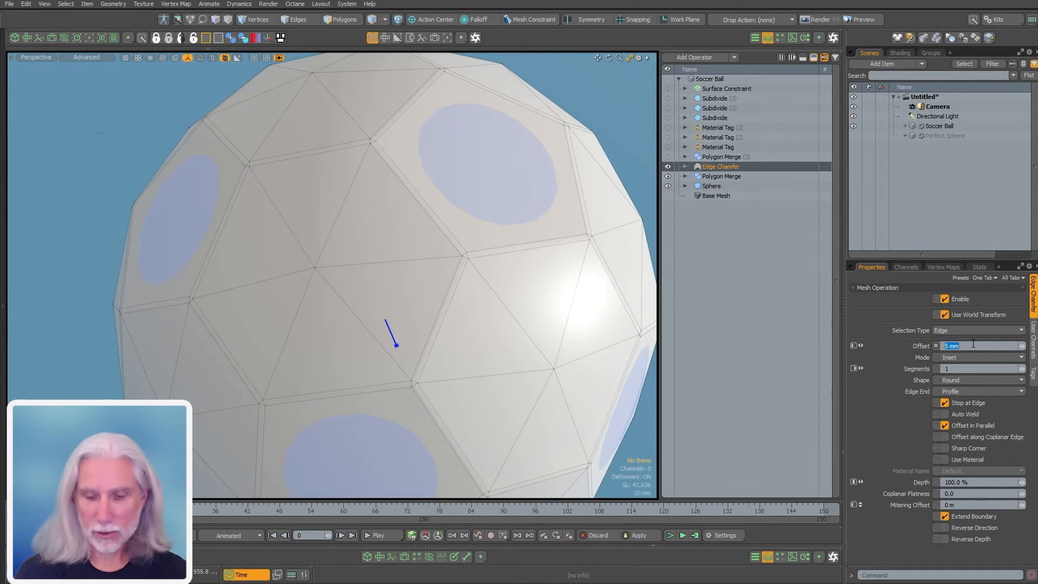
pyautogui.write('.004')
pyautogui.press('Return')
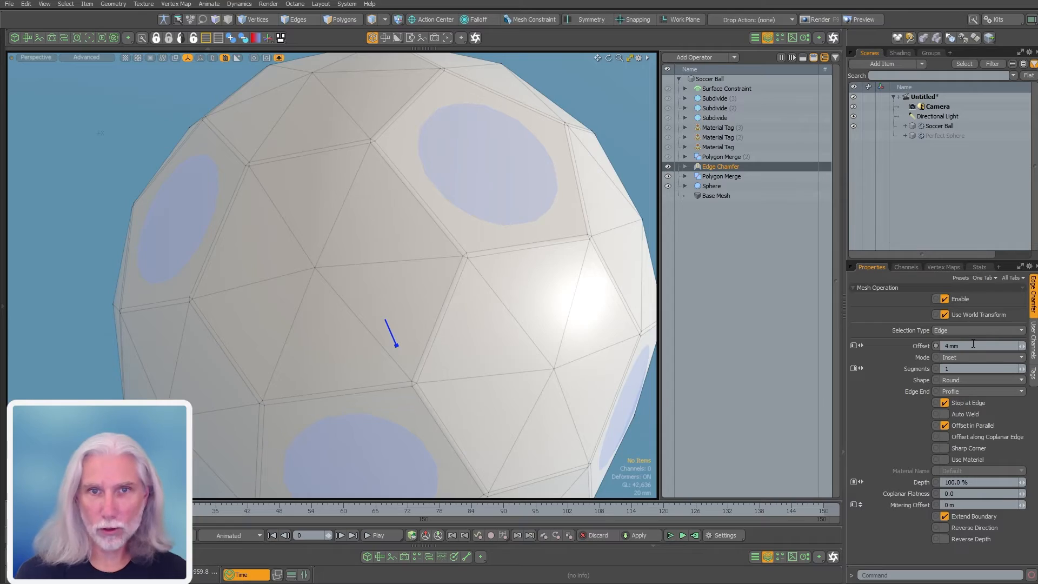
pyautogui.click(728, 79)
pyautogui.keyDown('alt'); pyautogui.moveTo(475, 303); pyautogui.dragTo(454, 392); pyautogui.keyUp('alt')
pyautogui.click(172, 397)
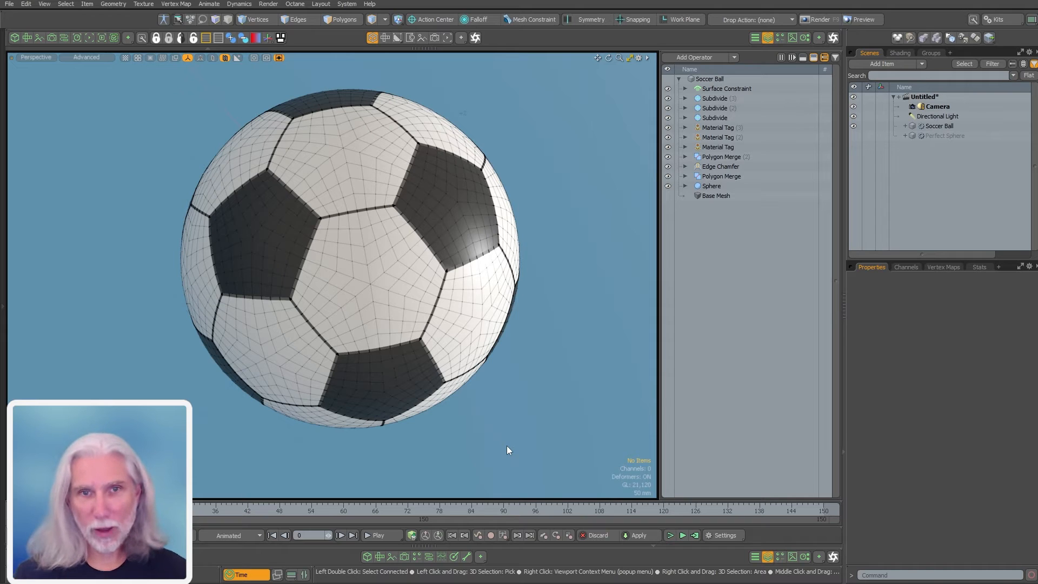
# Add a Polygon Bevel operation to the Soccer Ball
pyautogui.doubleClick(732, 377)
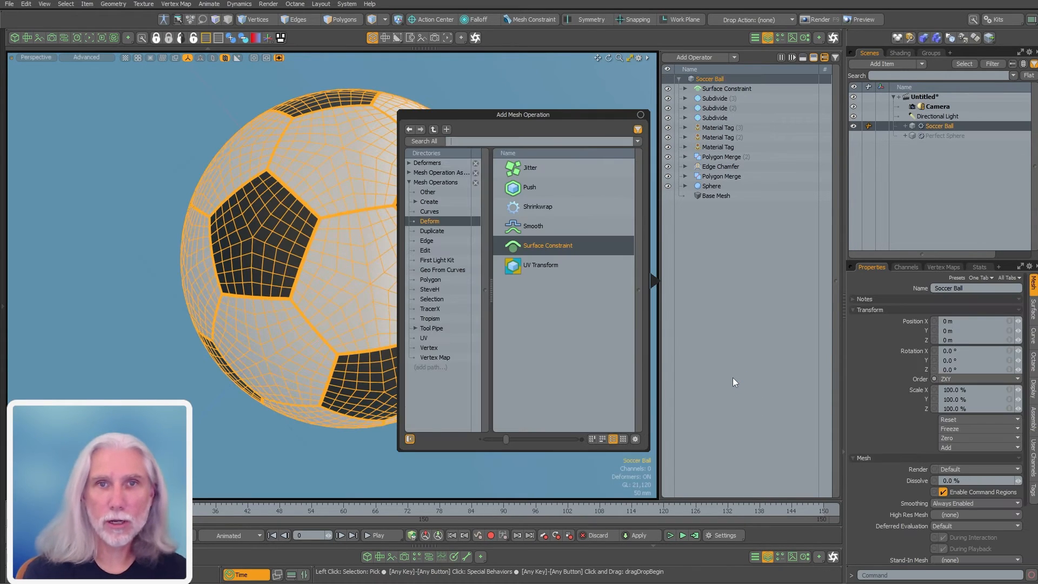
pyautogui.write('polygon')
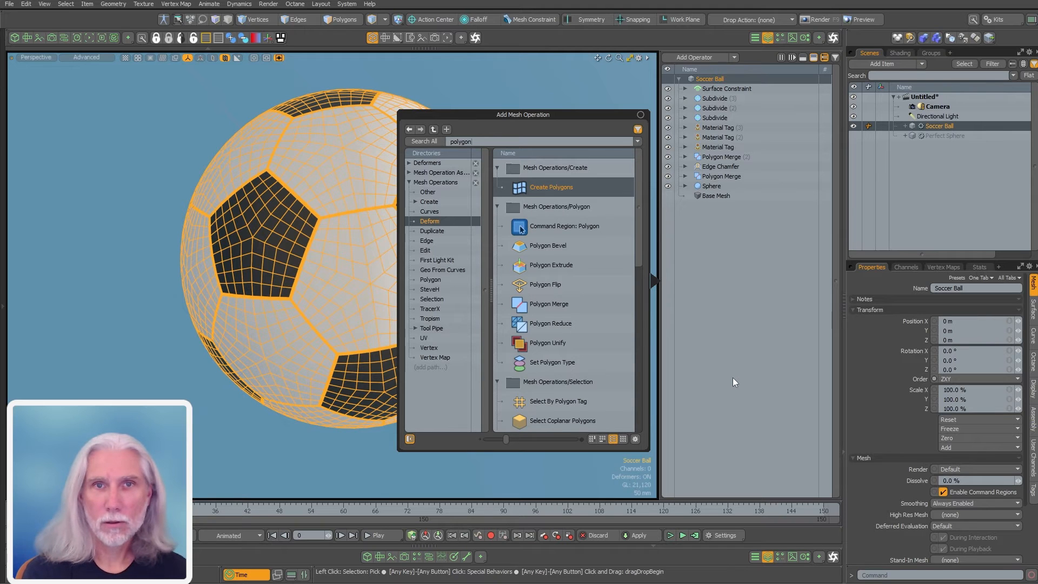
pyautogui.write(' bevel')
pyautogui.press('Return')
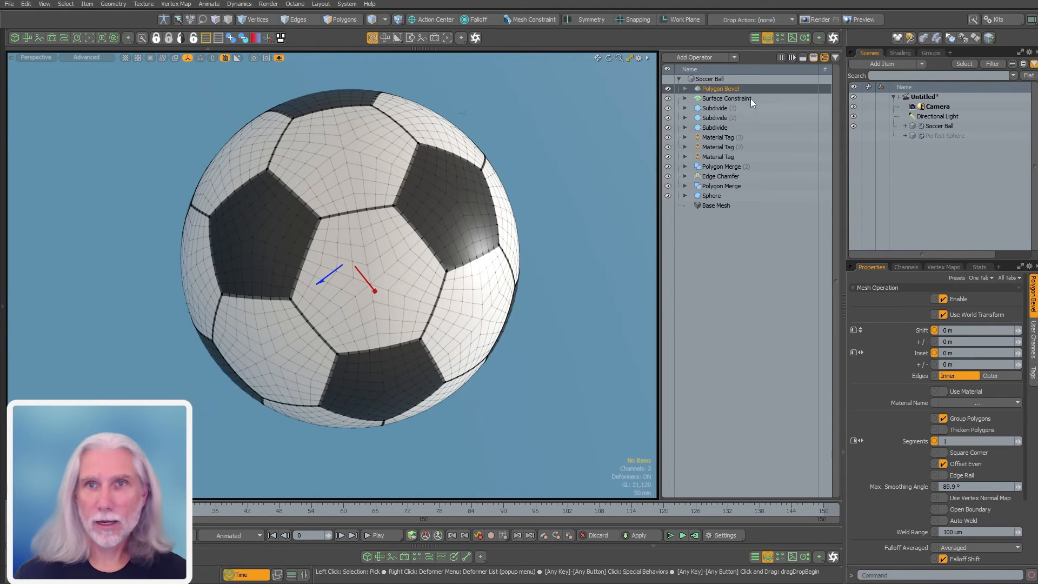
# Limit the bevel's selection with Select By Polygon Tag: Material, Black
pyautogui.click(684, 89)
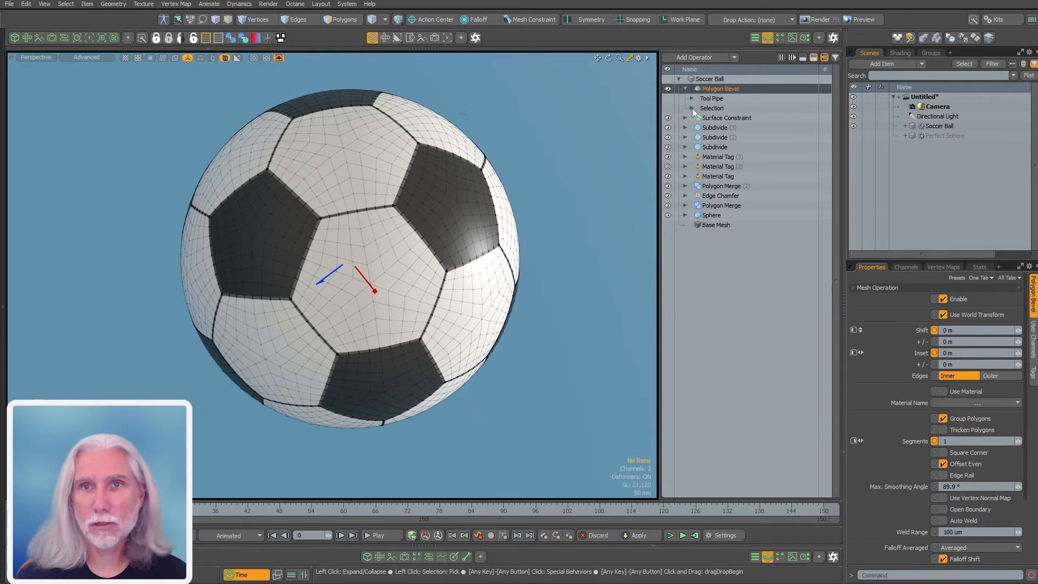
pyautogui.click(691, 108)
pyautogui.click(726, 118)
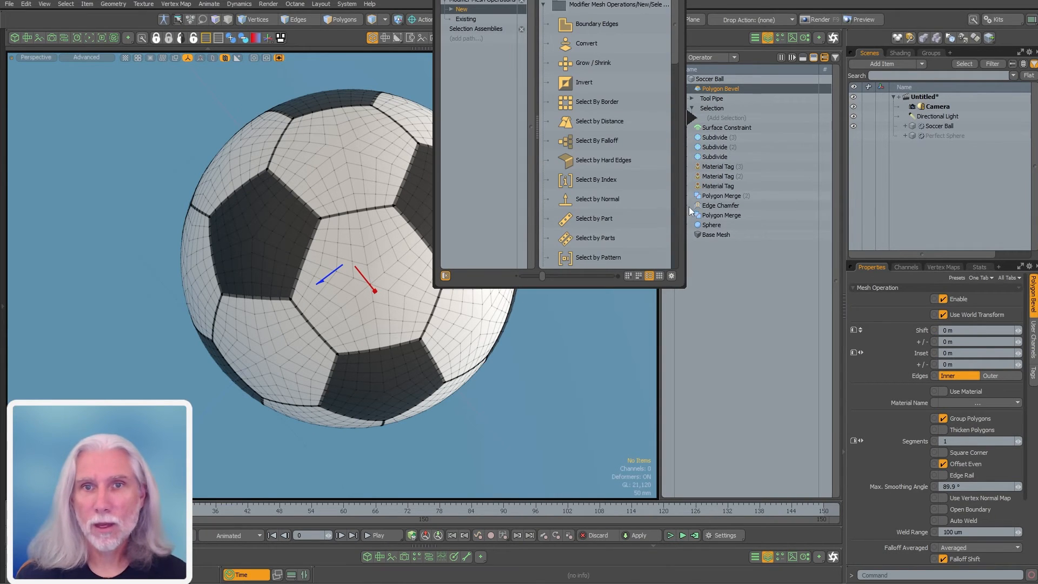
pyautogui.write('tag')
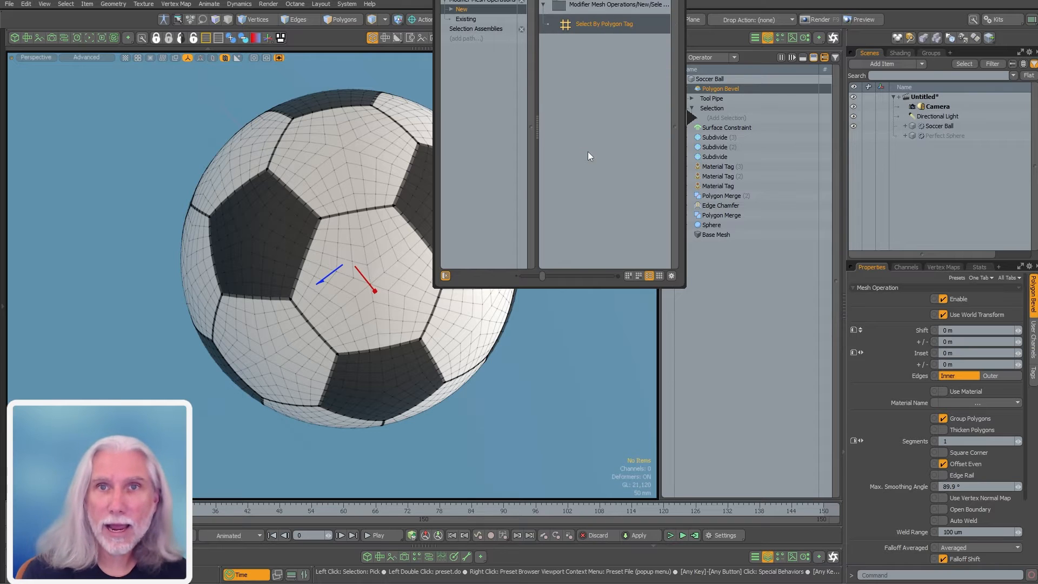
pyautogui.doubleClick(601, 26)
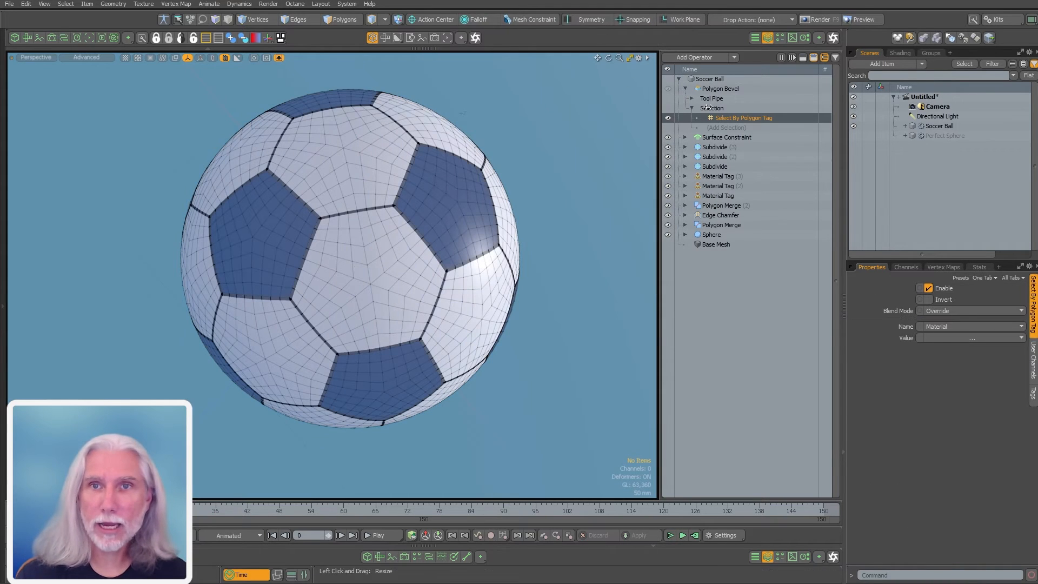
pyautogui.click(932, 324)
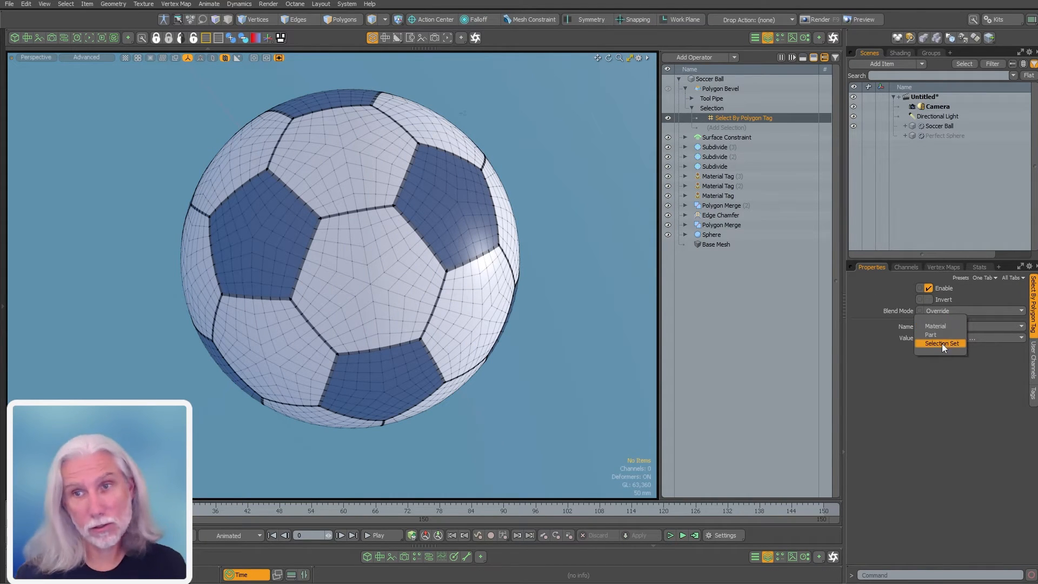
pyautogui.click(941, 326)
pyautogui.click(963, 339)
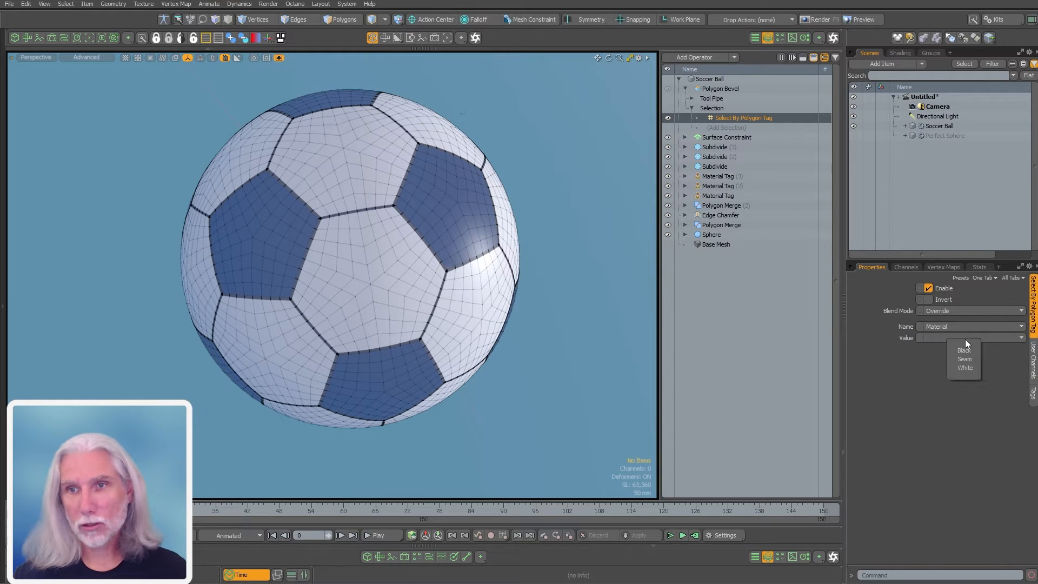
pyautogui.click(961, 358)
pyautogui.click(728, 91)
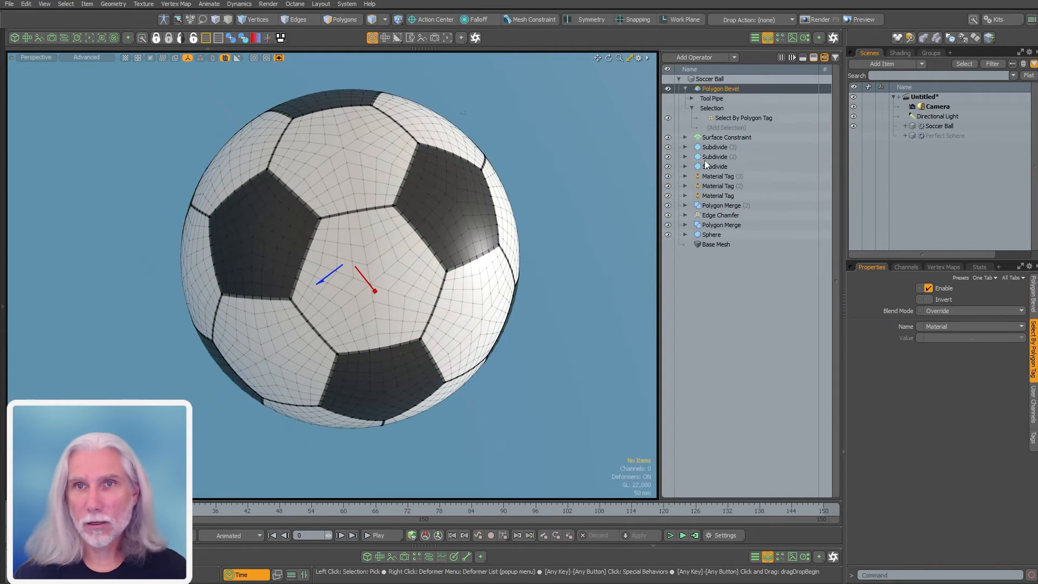
# Raise the black panels interactively using the bevel's quick properties
pyautogui.press('k')
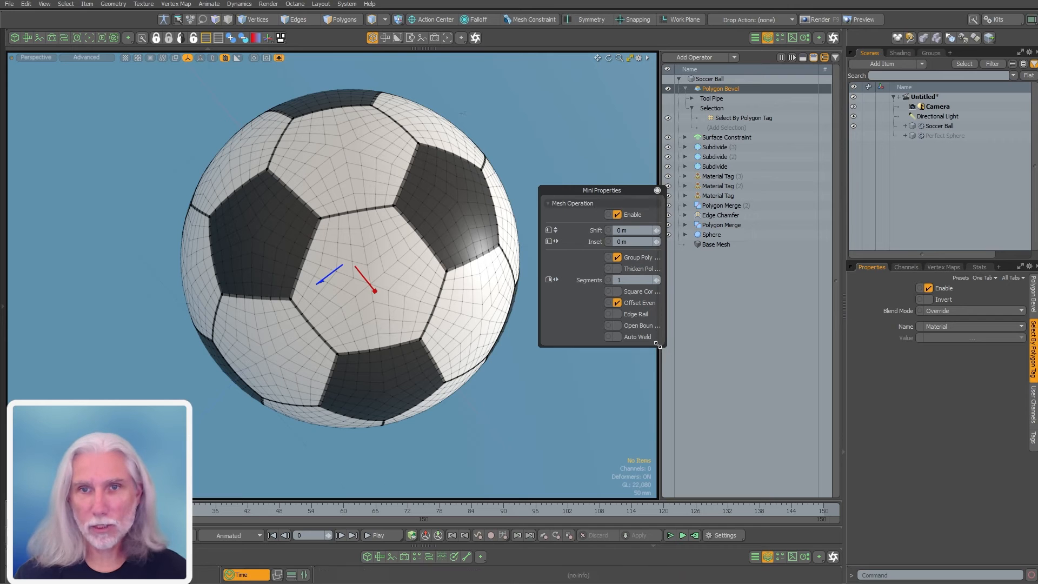
pyautogui.moveTo(662, 346); pyautogui.dragTo(711, 366)
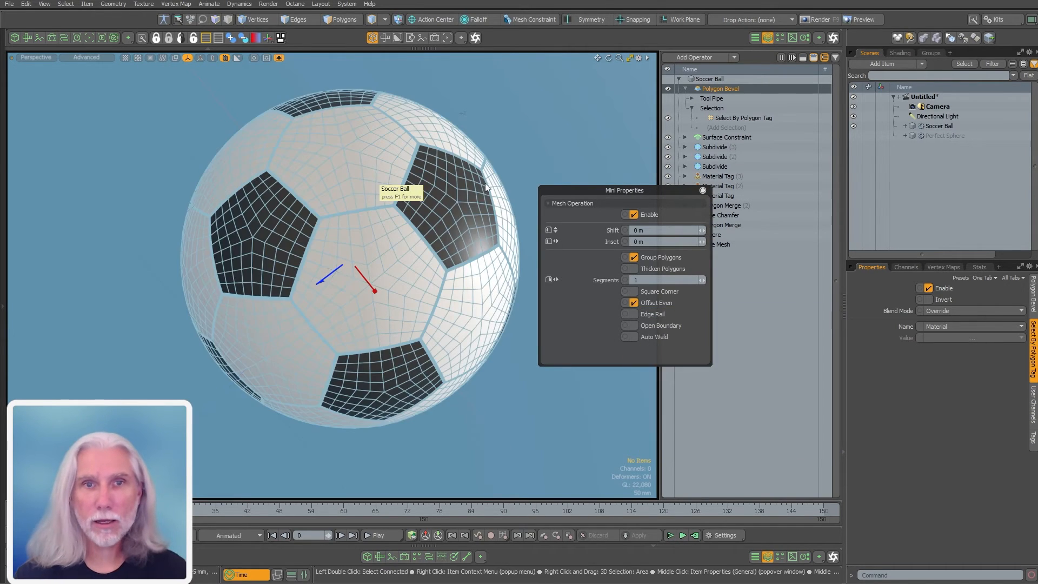
pyautogui.moveTo(329, 278); pyautogui.dragTo(313, 286)
pyautogui.press('c')
pyautogui.moveTo(82, 292); pyautogui.dragTo(90, 325)
pyautogui.keyDown('ctrl'); pyautogui.keyDown('alt'); pyautogui.moveTo(283, 200); pyautogui.dragTo(397, 208); pyautogui.keyUp('alt'); pyautogui.keyUp('ctrl')
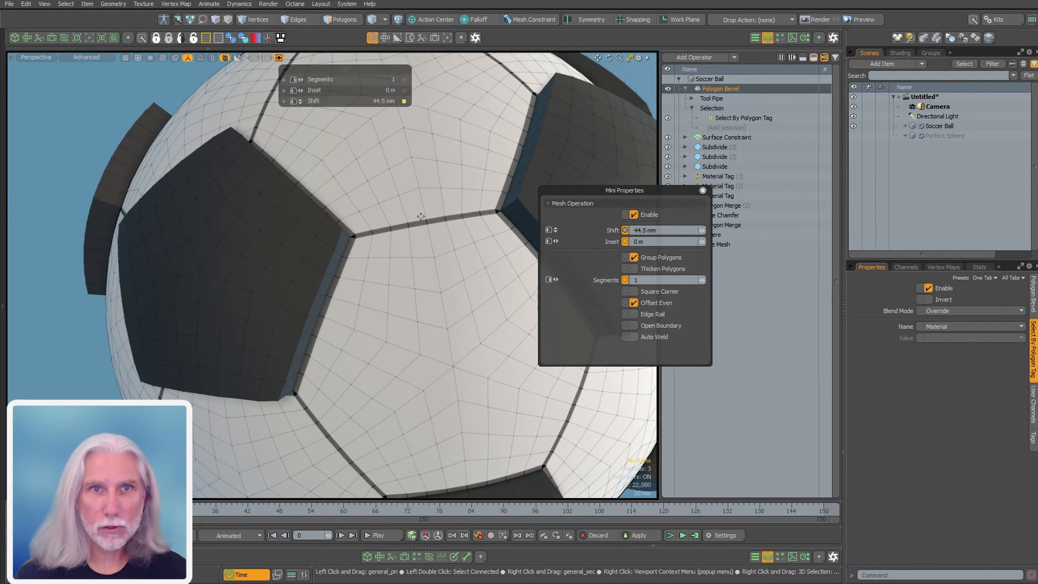
pyautogui.keyDown('ctrl'); pyautogui.keyDown('alt'); pyautogui.moveTo(348, 236); pyautogui.dragTo(417, 267); pyautogui.keyUp('alt'); pyautogui.keyUp('ctrl')
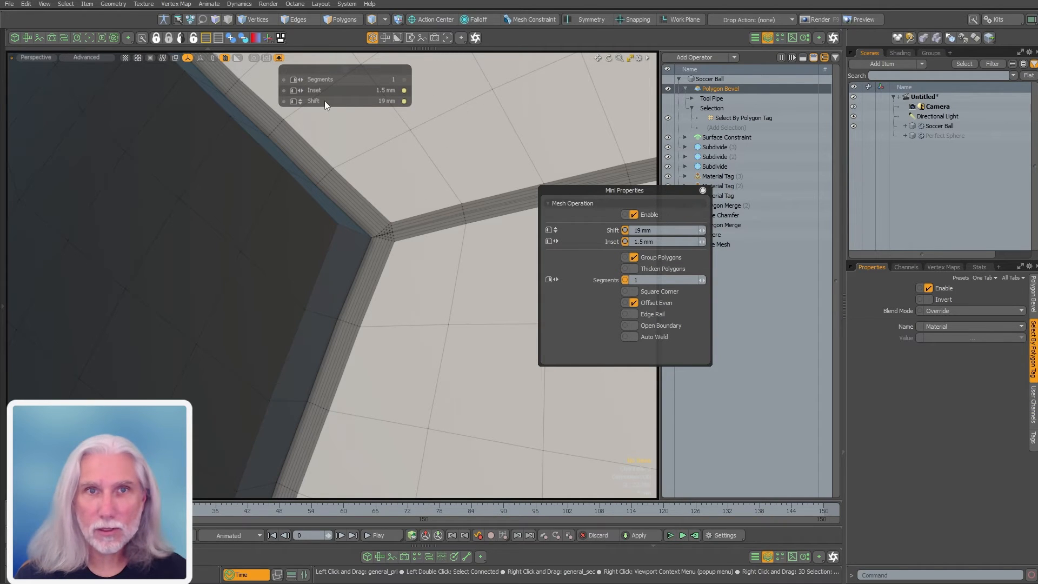
# Set the bevel inset to 1 mm and shift to 10 mm
pyautogui.click(666, 241)
pyautogui.write('.0')
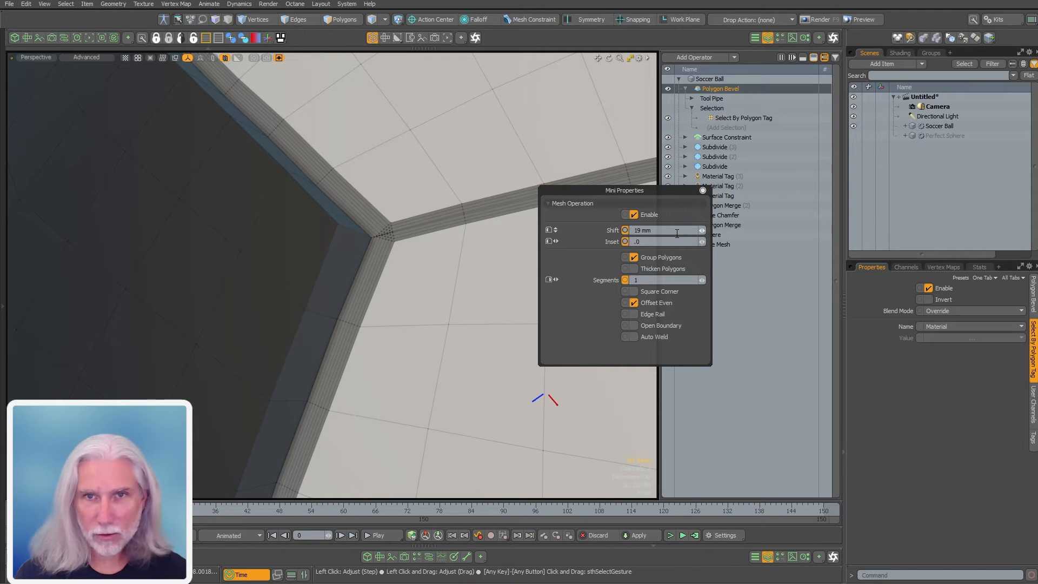
pyautogui.write('01')
pyautogui.press('Return')
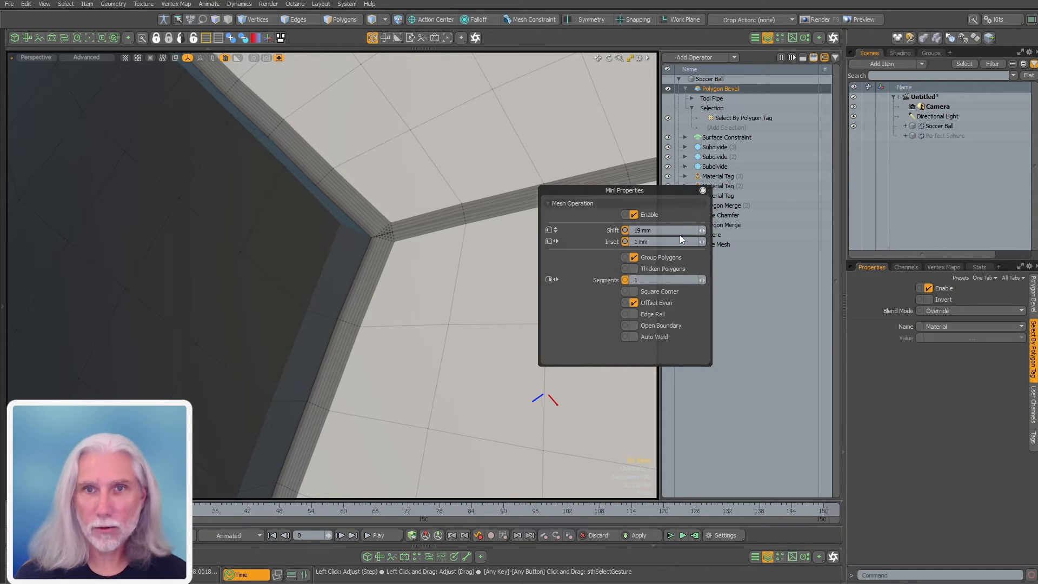
pyautogui.click(670, 230)
pyautogui.write('10')
pyautogui.press('Return')
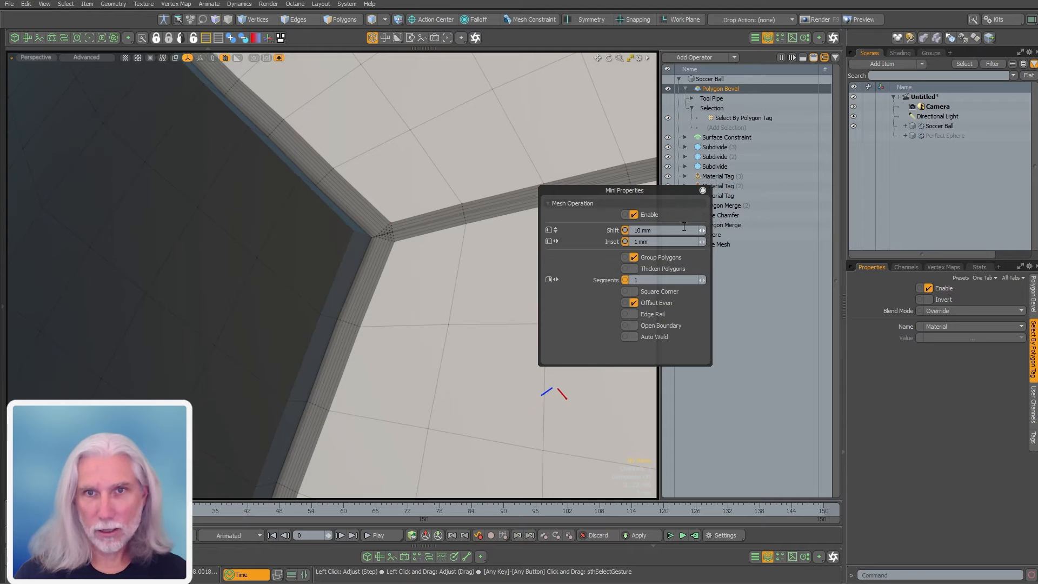
pyautogui.keyDown('ctrl'); pyautogui.keyDown('alt'); pyautogui.moveTo(419, 289); pyautogui.dragTo(336, 288); pyautogui.keyUp('alt'); pyautogui.keyUp('ctrl')
pyautogui.keyDown('alt'); pyautogui.keyDown('shift'); pyautogui.moveTo(336, 288); pyautogui.dragTo(208, 227); pyautogui.keyUp('shift'); pyautogui.keyUp('alt')
pyautogui.keyDown('alt'); pyautogui.moveTo(209, 227); pyautogui.dragTo(354, 309); pyautogui.keyUp('alt')
pyautogui.click(702, 190)
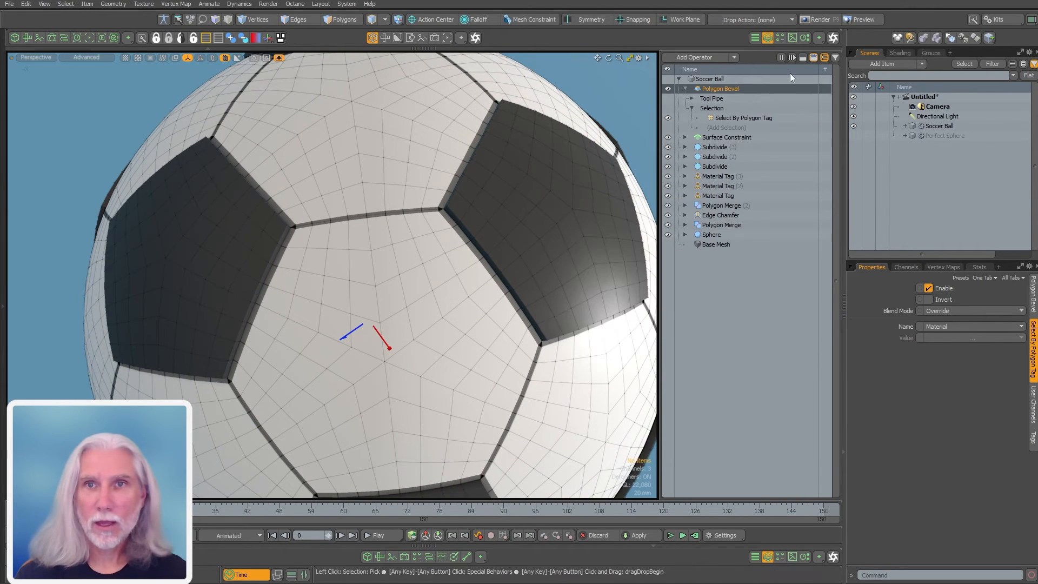
# Copy the Polygon Bevel with Ctrl+D and open the copy's Add Selection browser
pyautogui.hotkey('ctrl', 'd')
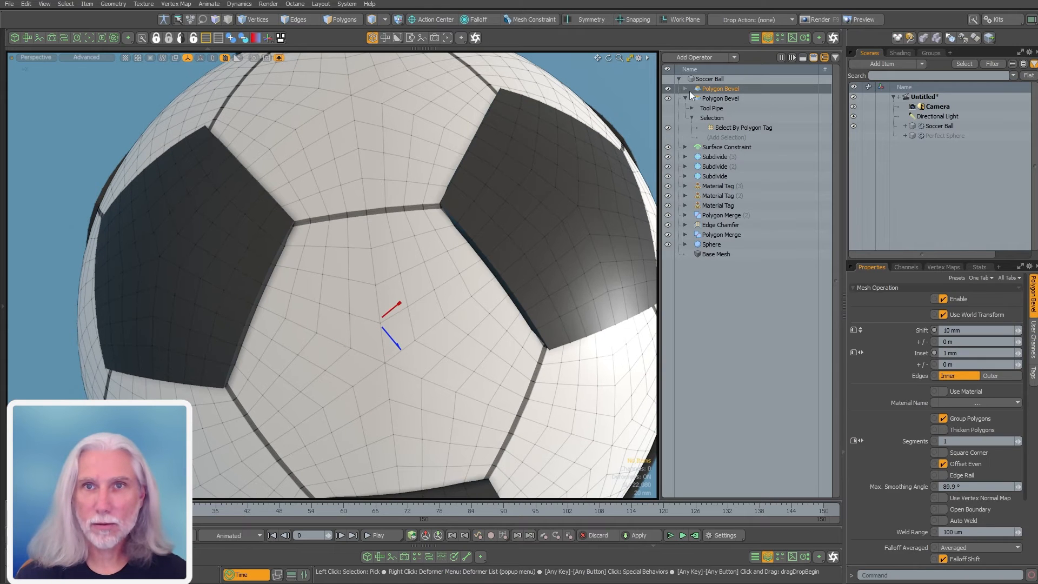
pyautogui.click(691, 108)
pyautogui.click(725, 117)
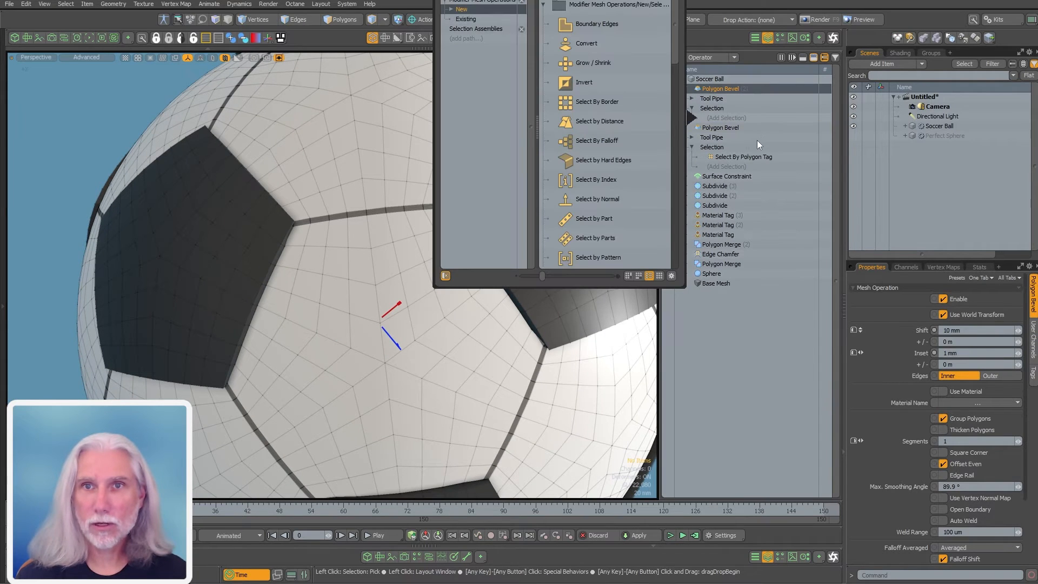
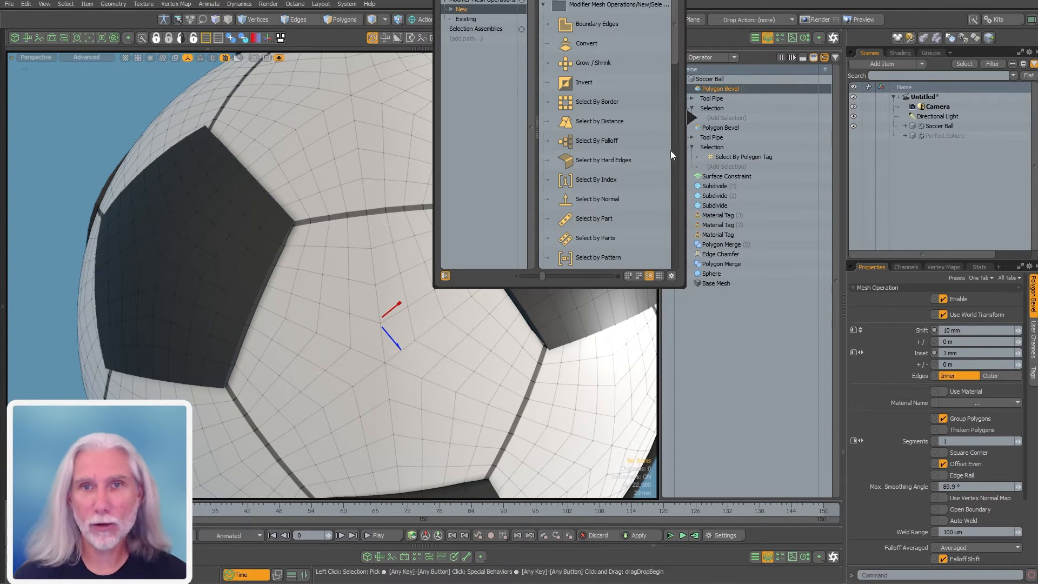
# Add Select By Polygon Tag to the first Polygon Bevel with its Value set to White
pyautogui.write('tag')
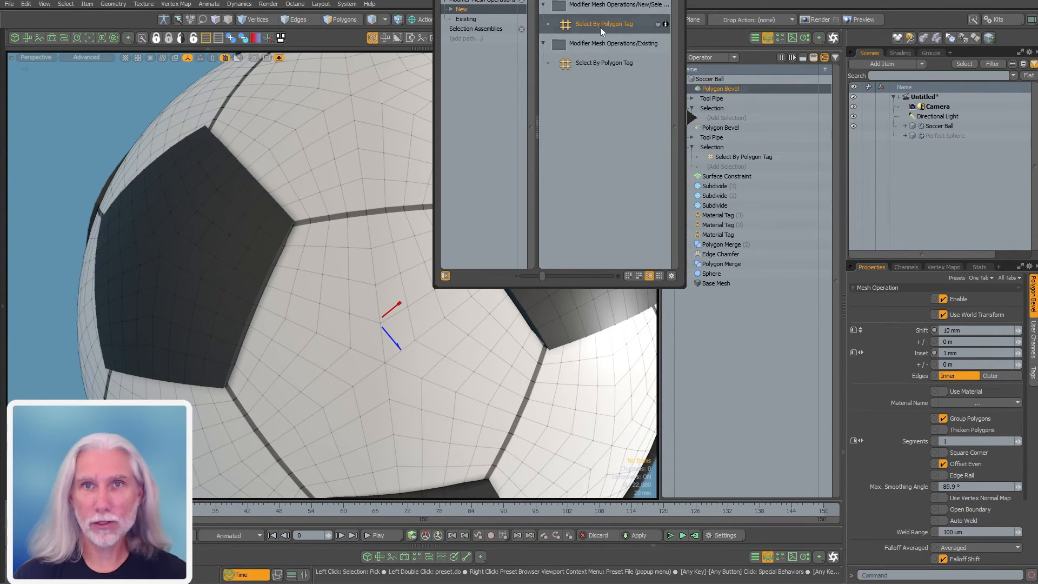
pyautogui.doubleClick(585, 27)
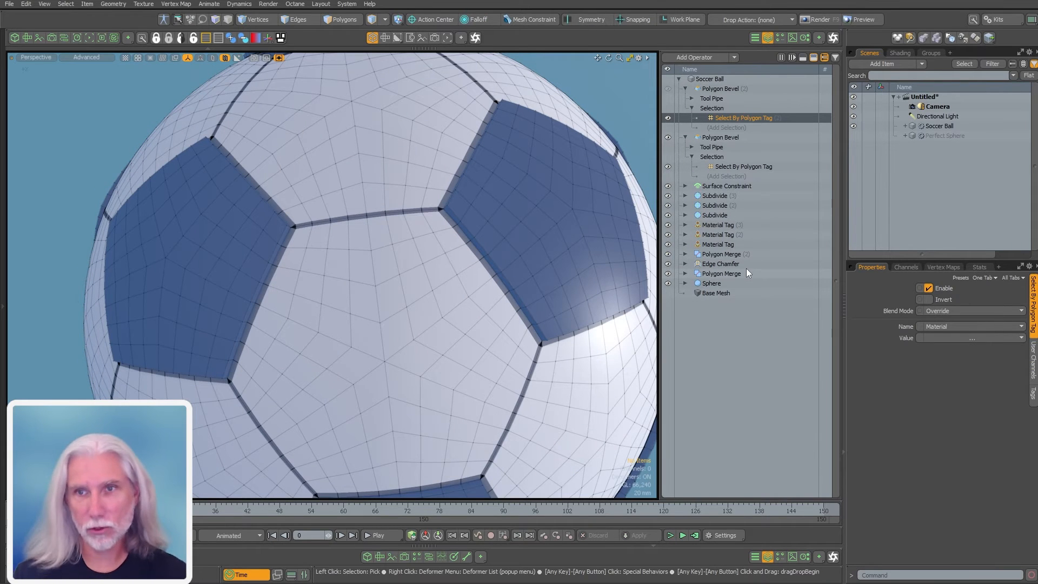
pyautogui.click(958, 336)
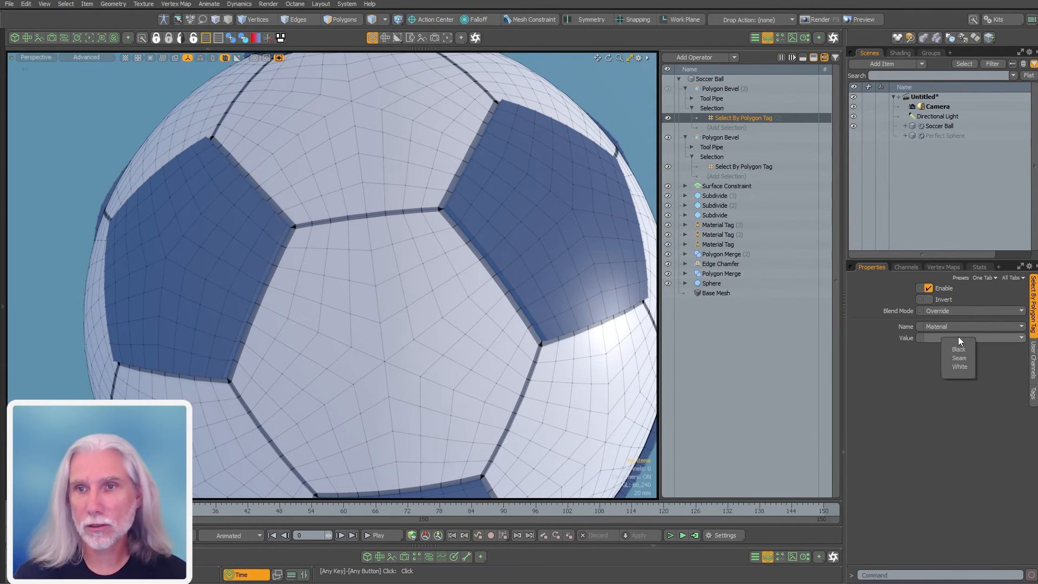
pyautogui.click(960, 366)
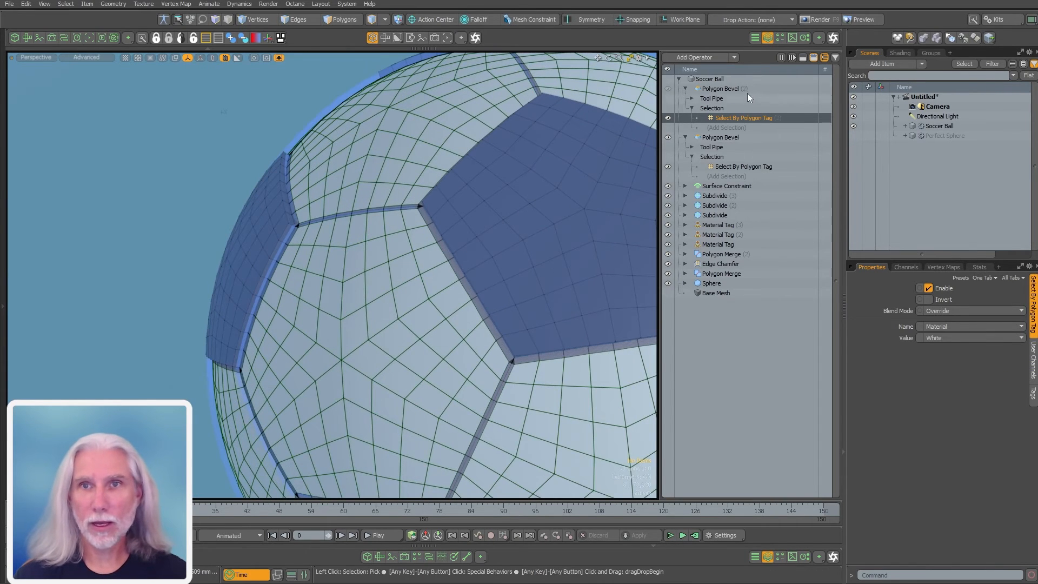
# Inspect the bevelled panels around a seam junction, then collapse both Polygon Bevel entries
pyautogui.click(744, 88)
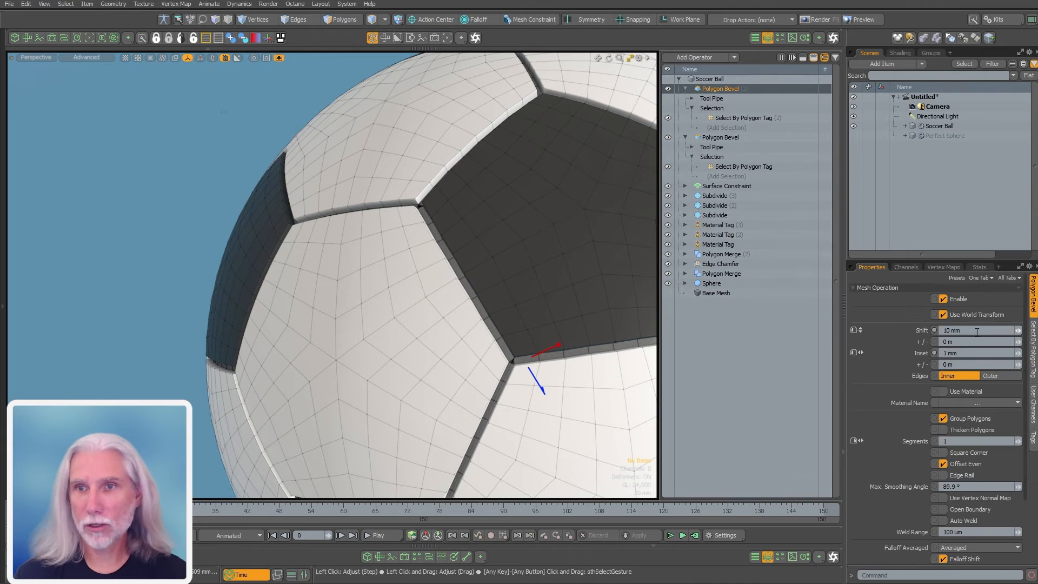
pyautogui.keyDown('alt'); pyautogui.moveTo(453, 279); pyautogui.dragTo(468, 246); pyautogui.keyUp('alt')
pyautogui.keyDown('alt'); pyautogui.moveTo(468, 246); pyautogui.dragTo(451, 304); pyautogui.keyUp('alt')
pyautogui.keyDown('ctrl'); pyautogui.keyDown('alt'); pyautogui.moveTo(451, 304); pyautogui.dragTo(359, 265); pyautogui.keyUp('alt'); pyautogui.keyUp('ctrl')
pyautogui.keyDown('alt'); pyautogui.moveTo(517, 330); pyautogui.dragTo(481, 328); pyautogui.keyUp('alt')
pyautogui.keyDown('alt'); pyautogui.keyDown('shift'); pyautogui.moveTo(480, 327); pyautogui.dragTo(472, 349); pyautogui.keyUp('shift'); pyautogui.keyUp('alt')
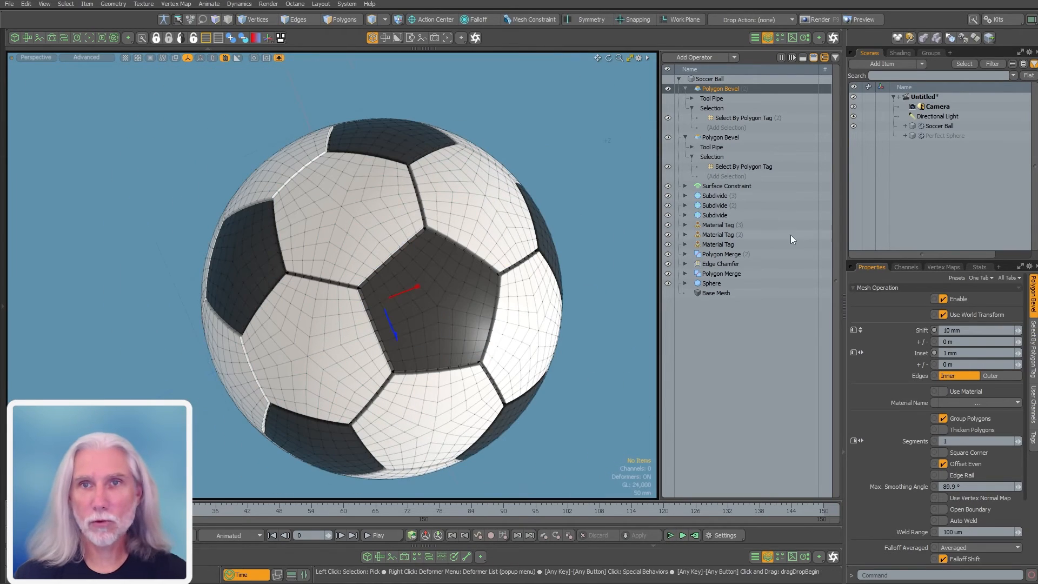
pyautogui.click(685, 88)
pyautogui.click(685, 99)
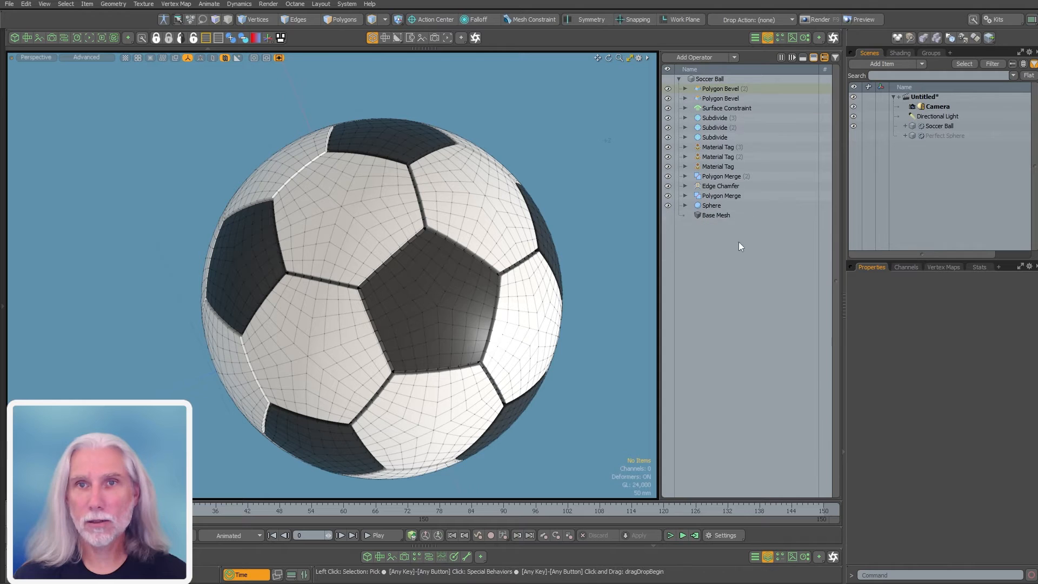
# Add a Set Polygon Type operation to the Soccer Ball with type Catmull-Clark
pyautogui.doubleClick(736, 291)
pyautogui.write('set p')
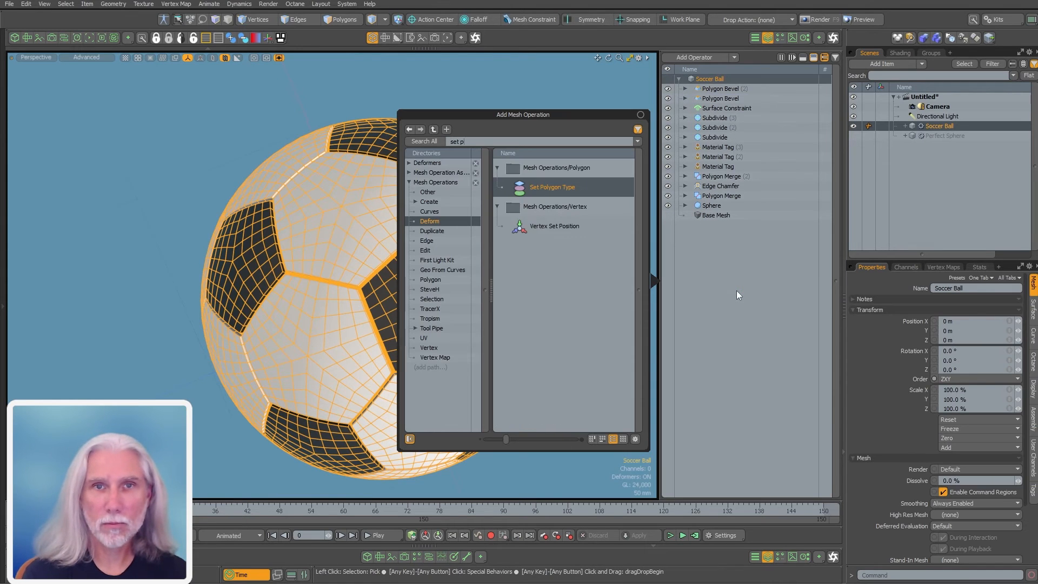
pyautogui.press('BackSpace')
pyautogui.write('po')
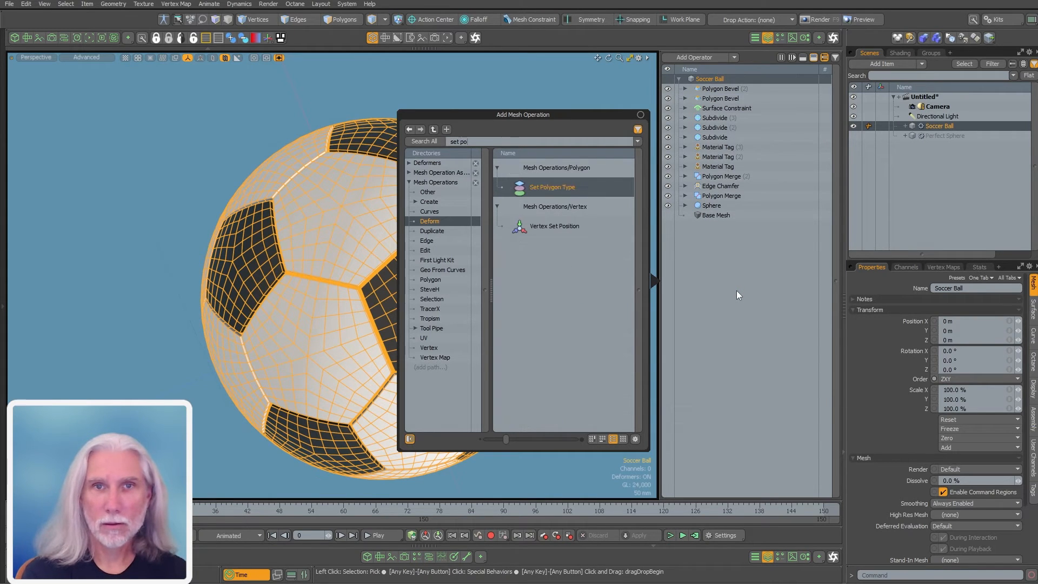
pyautogui.doubleClick(558, 189)
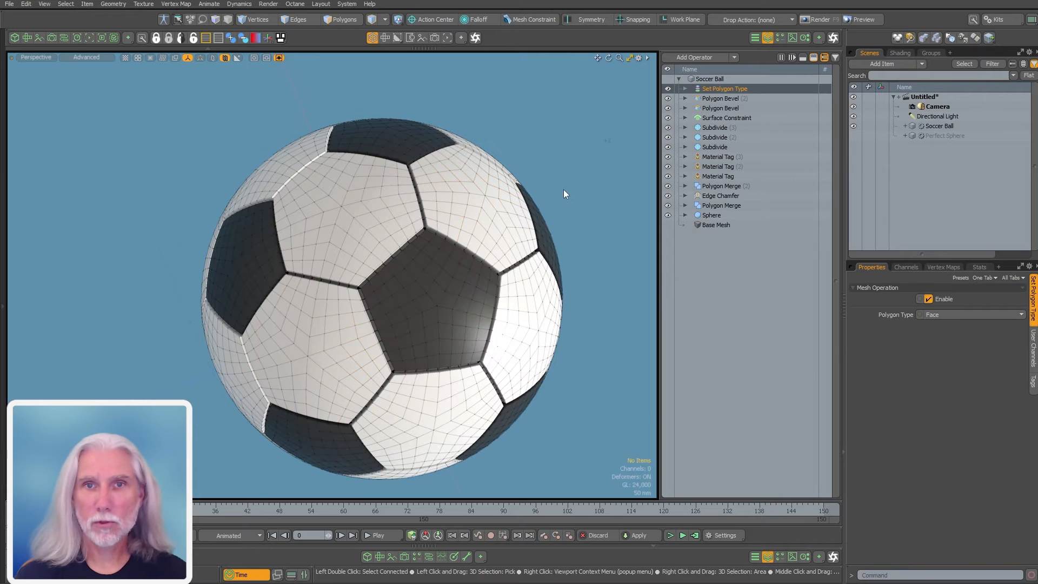
pyautogui.click(934, 334)
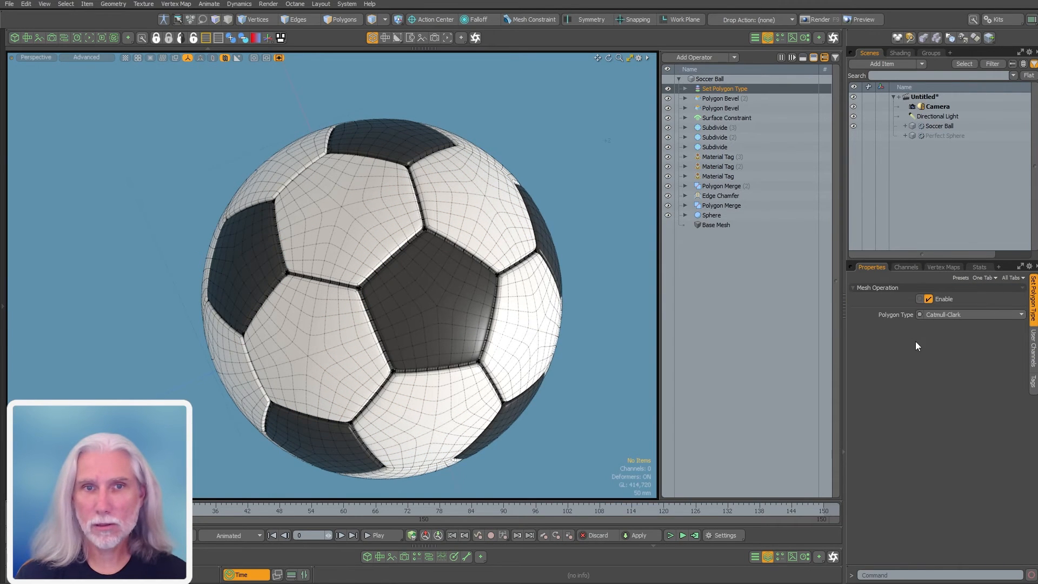
# Turn off the wireframe overlay and inspect the smoothed seams from several angles
pyautogui.keyDown('alt'); pyautogui.moveTo(416, 302); pyautogui.dragTo(477, 283); pyautogui.keyUp('alt')
pyautogui.hotkey('ctrl', '3')
pyautogui.click(660, 278)
pyautogui.keyDown('ctrl'); pyautogui.keyDown('alt'); pyautogui.moveTo(373, 324); pyautogui.dragTo(475, 372); pyautogui.keyUp('alt'); pyautogui.keyUp('ctrl')
pyautogui.keyDown('ctrl'); pyautogui.keyDown('alt'); pyautogui.moveTo(476, 373); pyautogui.dragTo(367, 384); pyautogui.keyUp('alt'); pyautogui.keyUp('ctrl')
pyautogui.keyDown('alt'); pyautogui.moveTo(367, 384); pyautogui.dragTo(551, 382); pyautogui.keyUp('alt')
pyautogui.keyDown('ctrl'); pyautogui.keyDown('alt'); pyautogui.moveTo(340, 206); pyautogui.dragTo(435, 346); pyautogui.keyUp('alt'); pyautogui.keyUp('ctrl')
# Set the Edge Chamfer offset to 2.5 mm and inspect a seam corner
pyautogui.click(714, 197)
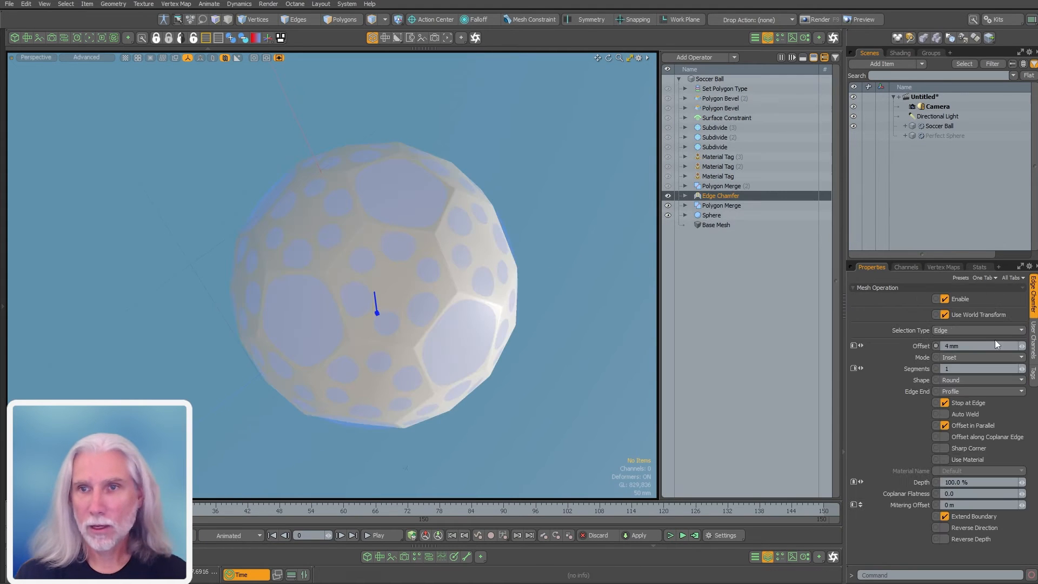
pyautogui.click(978, 341)
pyautogui.write('.00')
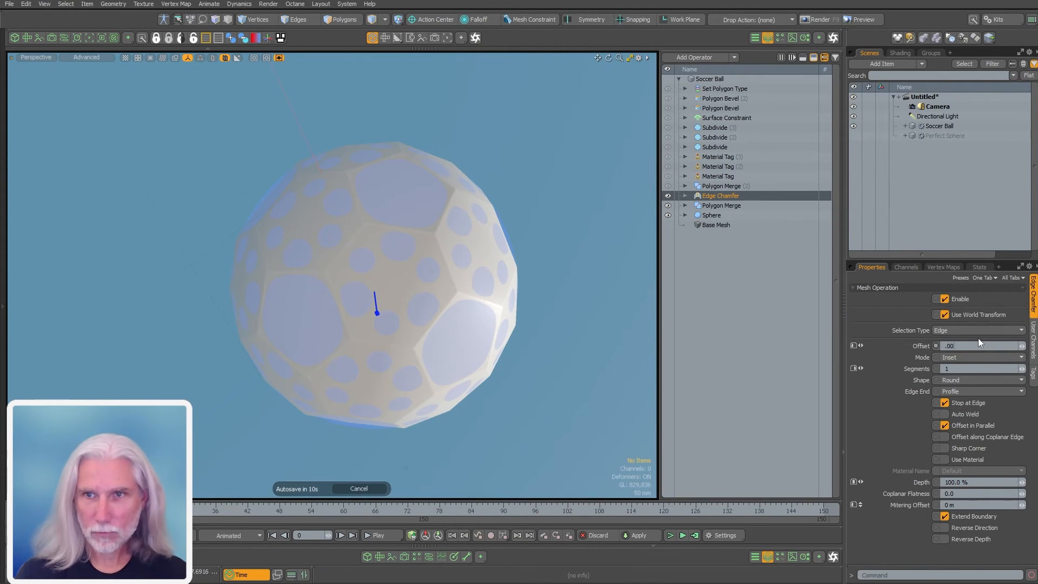
pyautogui.write('25')
pyautogui.press('Return')
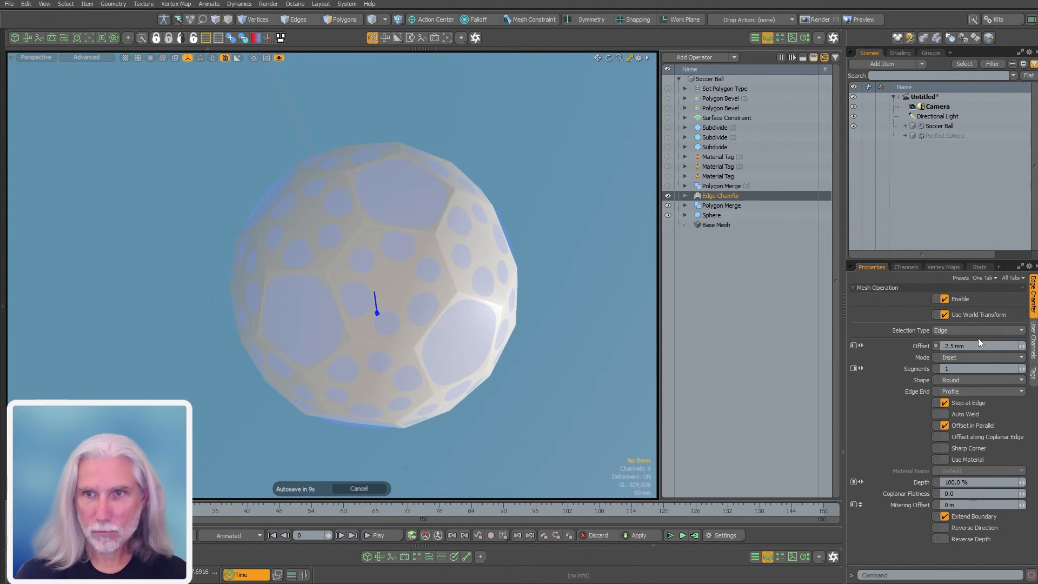
pyautogui.click(710, 80)
pyautogui.keyDown('alt'); pyautogui.moveTo(468, 237); pyautogui.dragTo(563, 250); pyautogui.keyUp('alt')
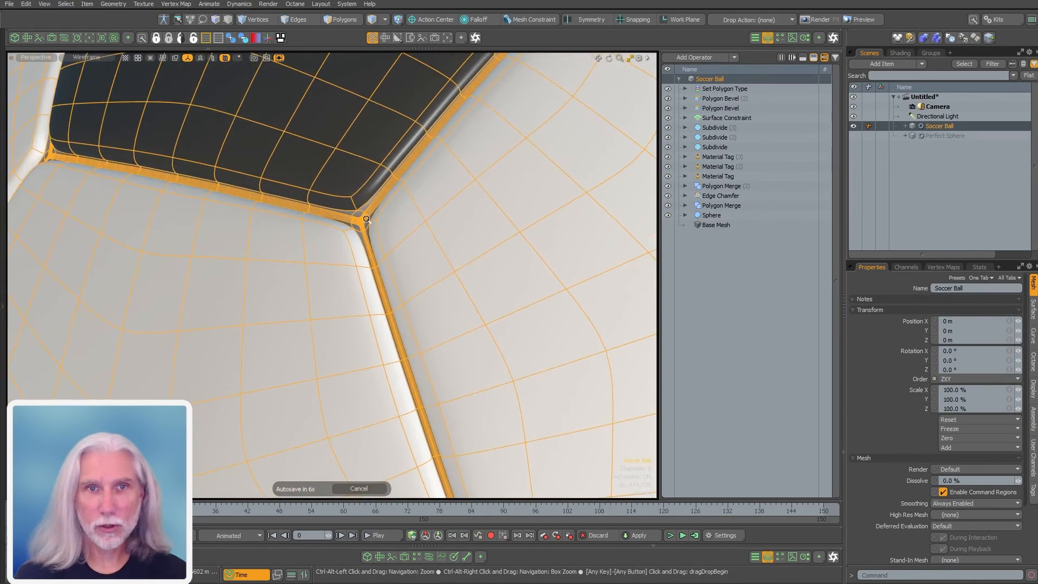
pyautogui.keyDown('ctrl'); pyautogui.keyDown('alt'); pyautogui.moveTo(365, 218); pyautogui.dragTo(331, 250); pyautogui.keyUp('alt'); pyautogui.keyUp('ctrl')
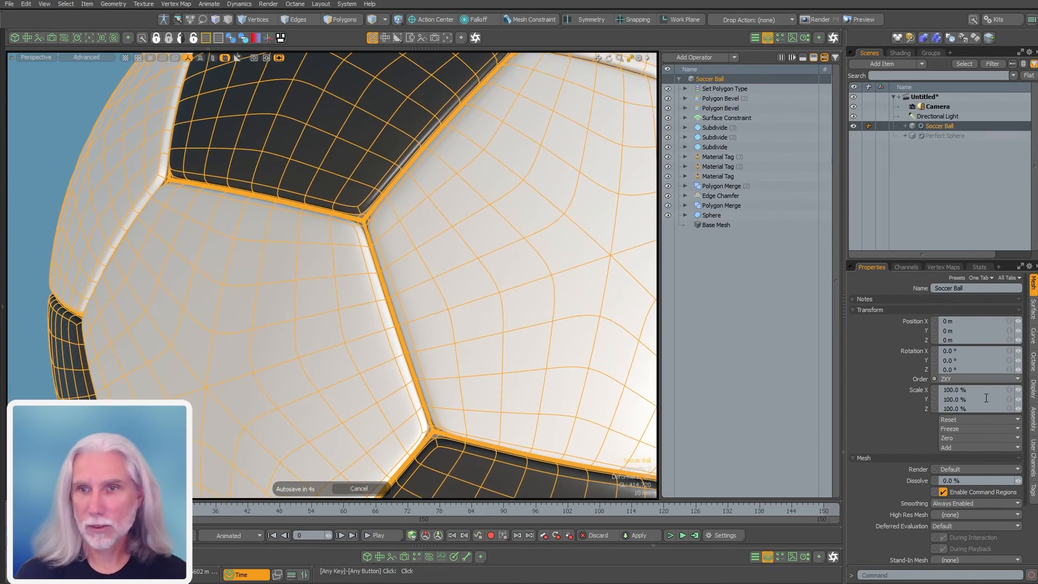
# Increase the chamfer offset to 3.5 mm and review the whole ball
pyautogui.click(724, 196)
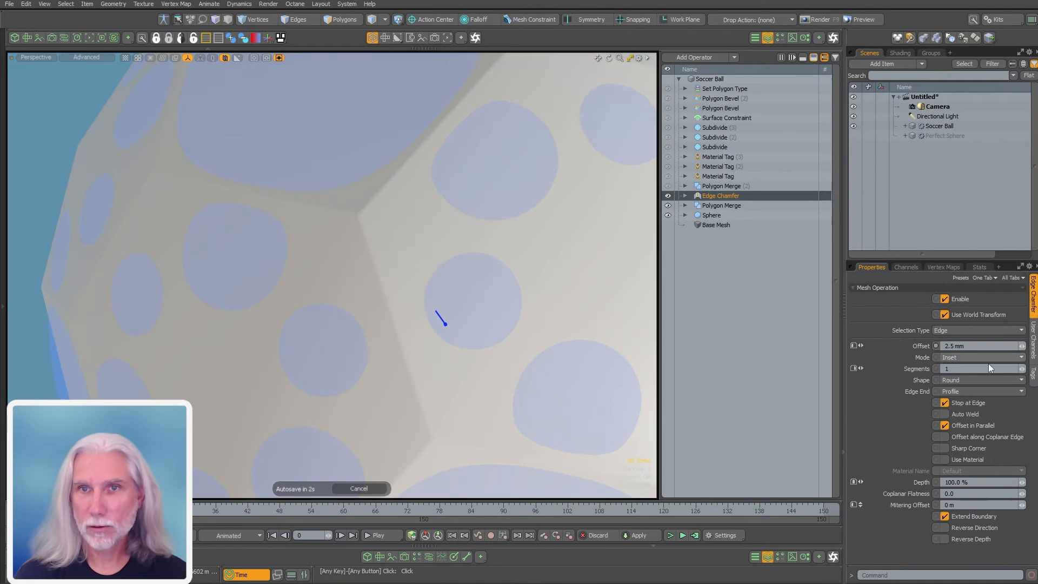
pyautogui.write('3.5')
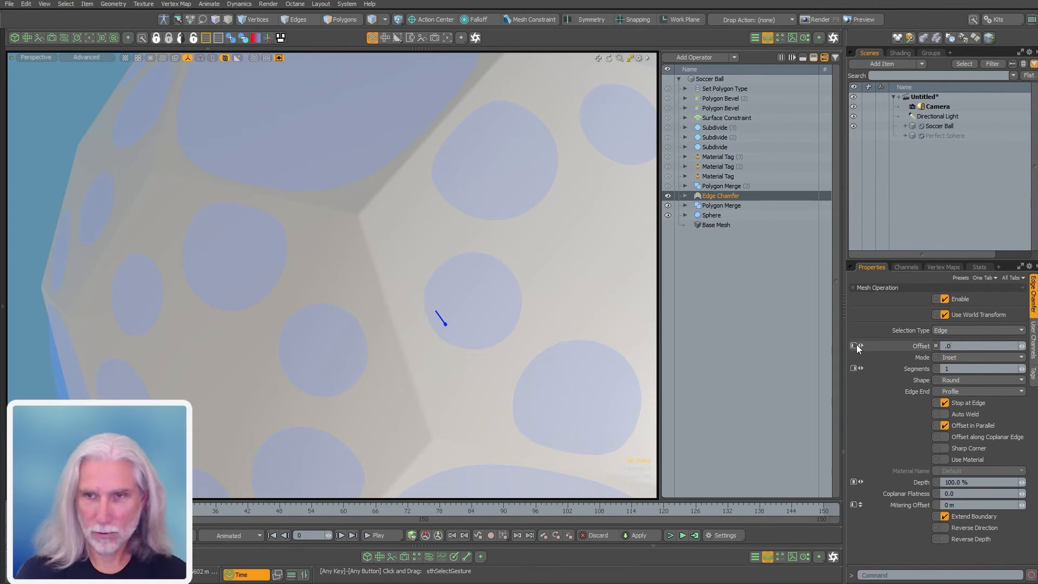
pyautogui.press('Return')
pyautogui.keyDown('ctrl'); pyautogui.keyDown('alt'); pyautogui.moveTo(366, 308); pyautogui.dragTo(230, 365); pyautogui.keyUp('alt'); pyautogui.keyUp('ctrl')
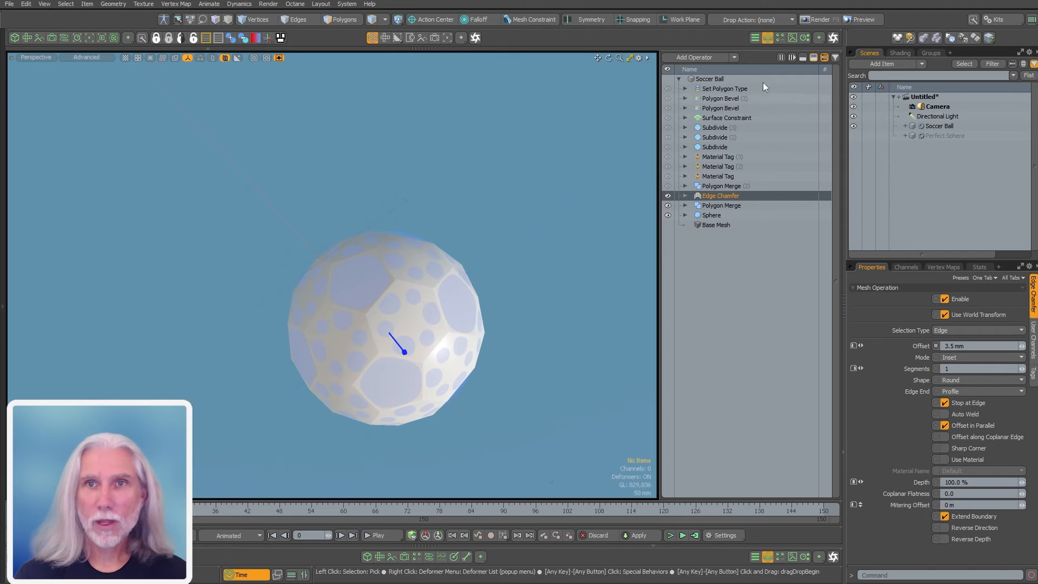
pyautogui.click(719, 79)
pyautogui.click(537, 307)
pyautogui.keyDown('ctrl'); pyautogui.keyDown('alt'); pyautogui.moveTo(373, 325); pyautogui.dragTo(440, 304); pyautogui.keyUp('alt'); pyautogui.keyUp('ctrl')
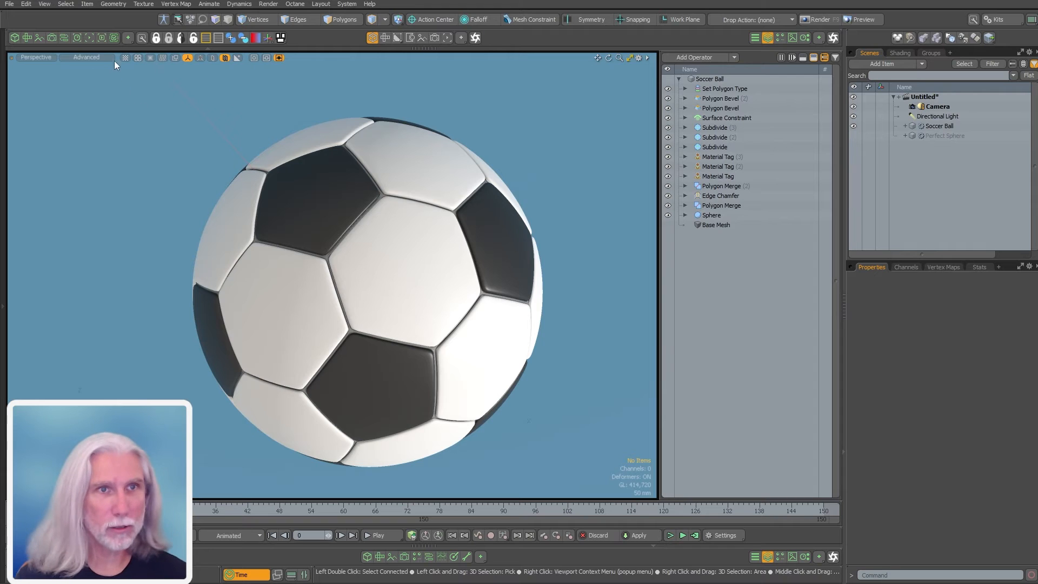
pyautogui.click(26, 37)
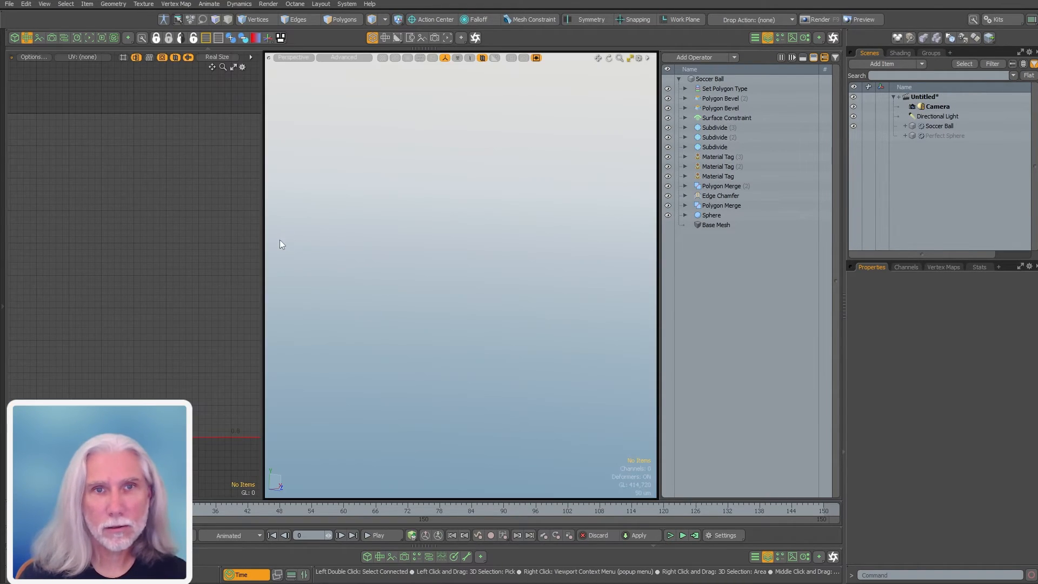
# Widen the UV editing area and frame the Soccer Ball in the viewport
pyautogui.moveTo(263, 268); pyautogui.dragTo(371, 274)
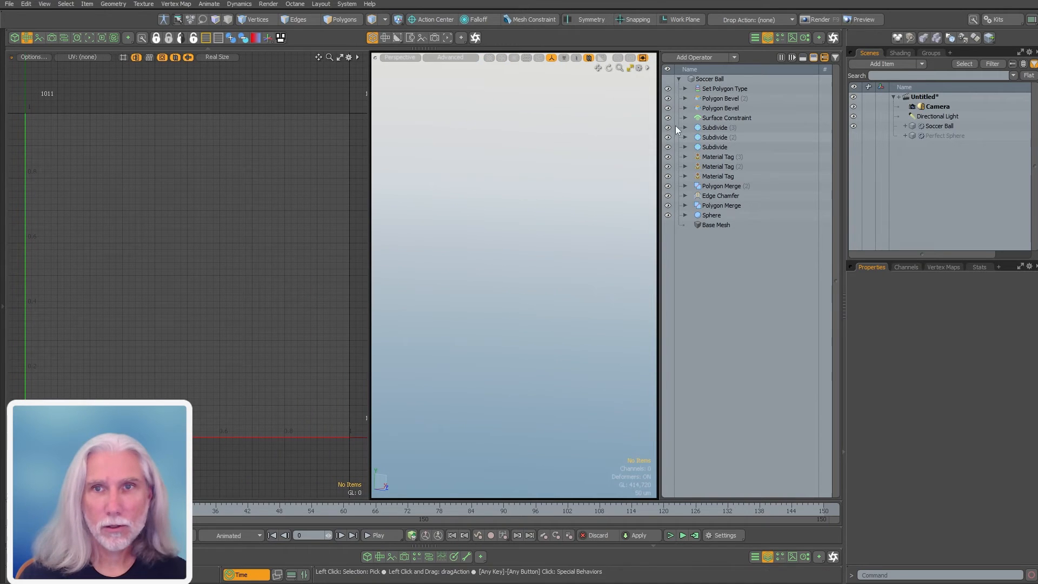
pyautogui.click(746, 80)
pyautogui.keyDown('ctrl'); pyautogui.keyDown('alt'); pyautogui.moveTo(573, 238); pyautogui.dragTo(420, 319); pyautogui.keyUp('alt'); pyautogui.keyUp('ctrl')
pyautogui.keyDown('ctrl'); pyautogui.keyDown('alt'); pyautogui.moveTo(573, 294); pyautogui.dragTo(510, 269); pyautogui.keyUp('alt'); pyautogui.keyUp('ctrl')
pyautogui.keyDown('ctrl'); pyautogui.keyDown('alt'); pyautogui.moveTo(560, 266); pyautogui.dragTo(533, 265); pyautogui.keyUp('alt'); pyautogui.keyUp('ctrl')
pyautogui.keyDown('alt'); pyautogui.moveTo(533, 265); pyautogui.dragTo(538, 283); pyautogui.keyUp('alt')
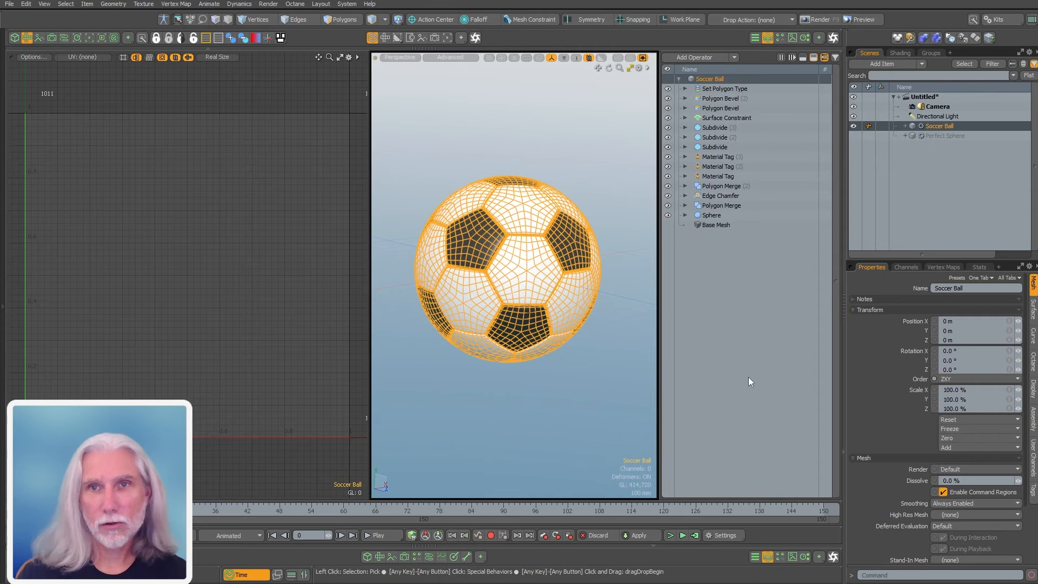
# Add a Create UV Map operation (via 'nuv') and set its UV map to Texture
pyautogui.write('n')
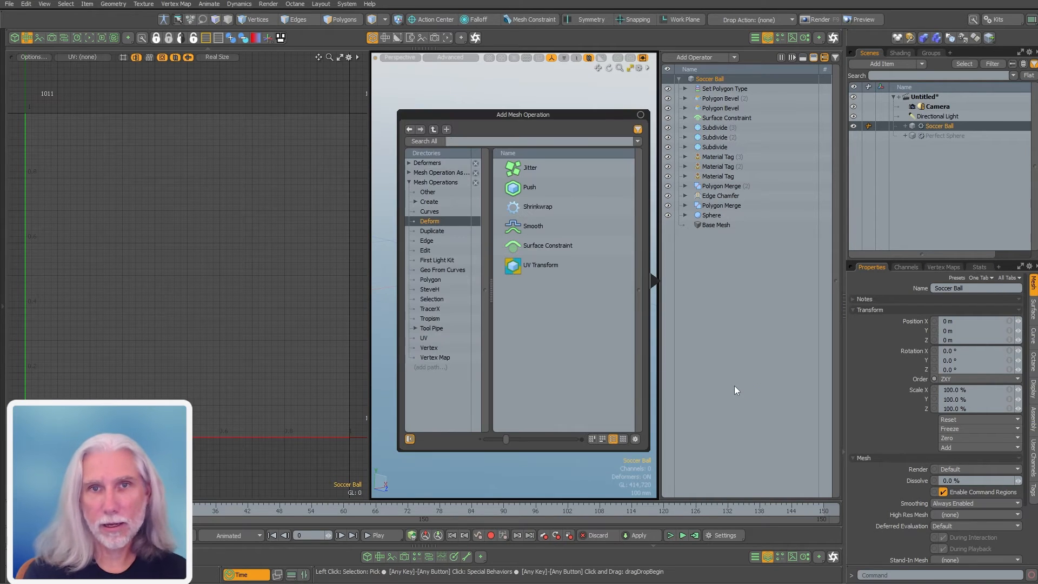
pyautogui.write('uv')
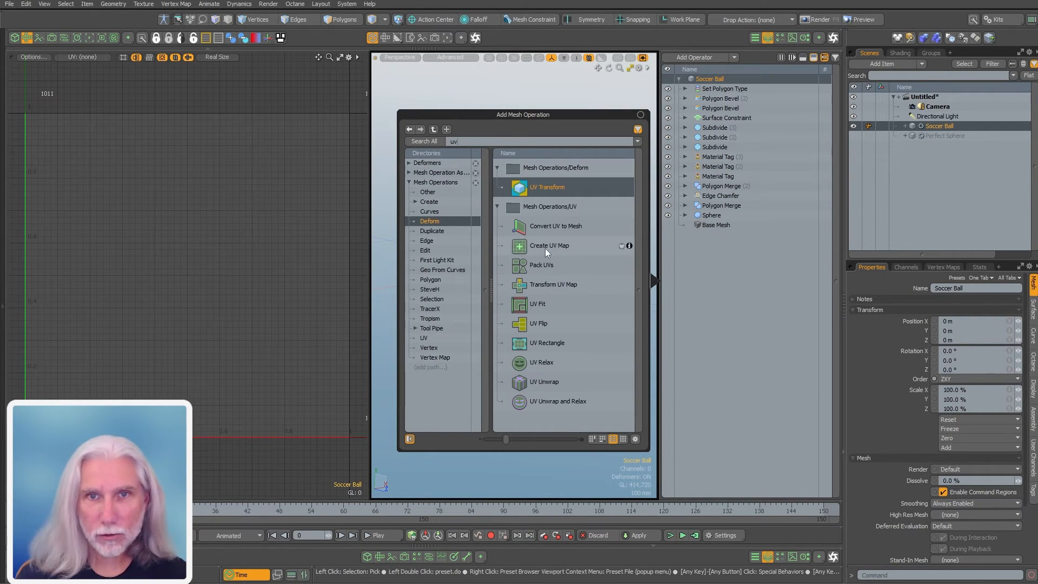
pyautogui.doubleClick(549, 248)
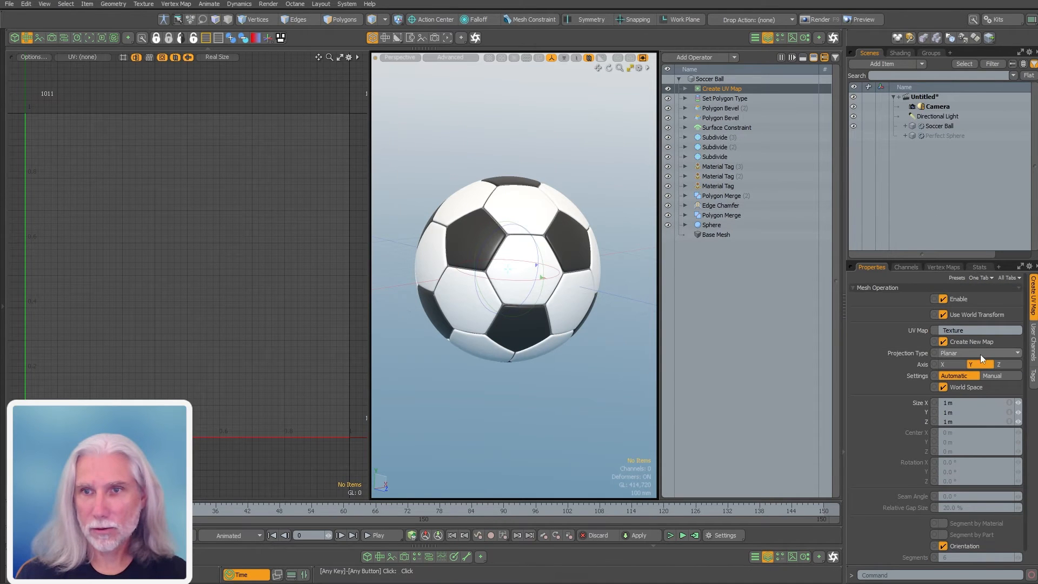
pyautogui.click(930, 126)
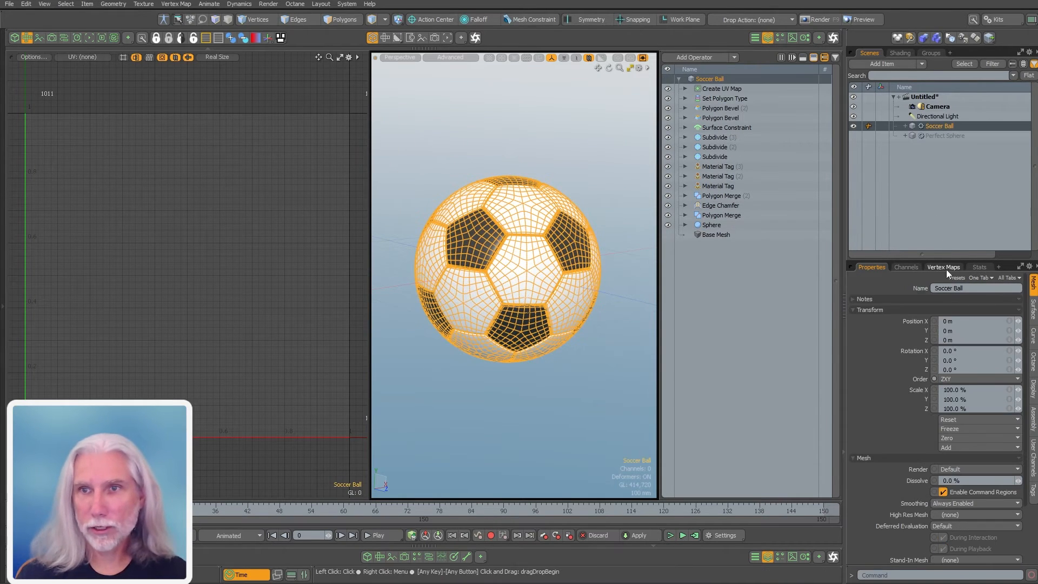
pyautogui.hotkey('alt', 'w')
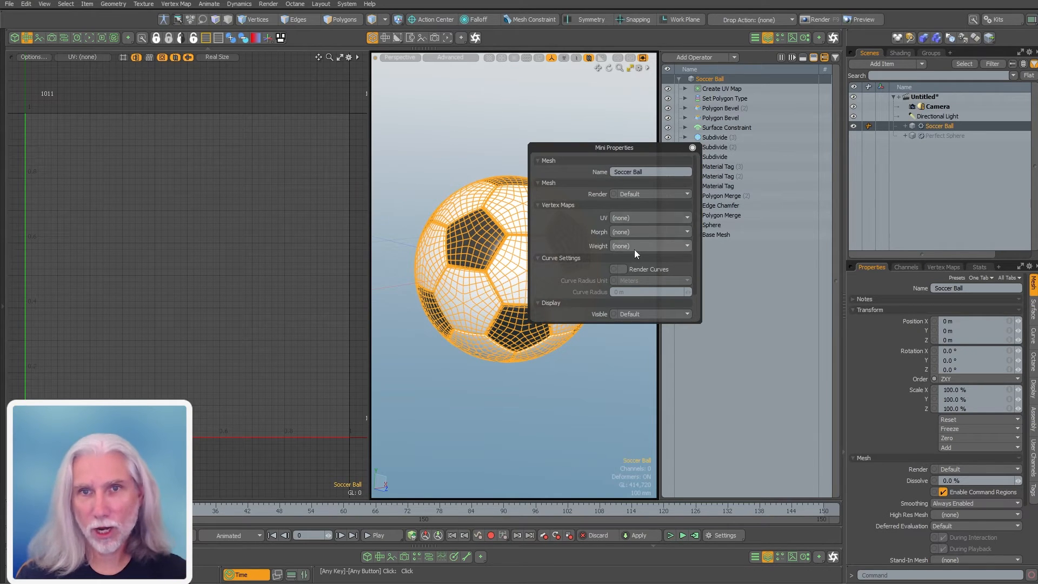
pyautogui.click(632, 218)
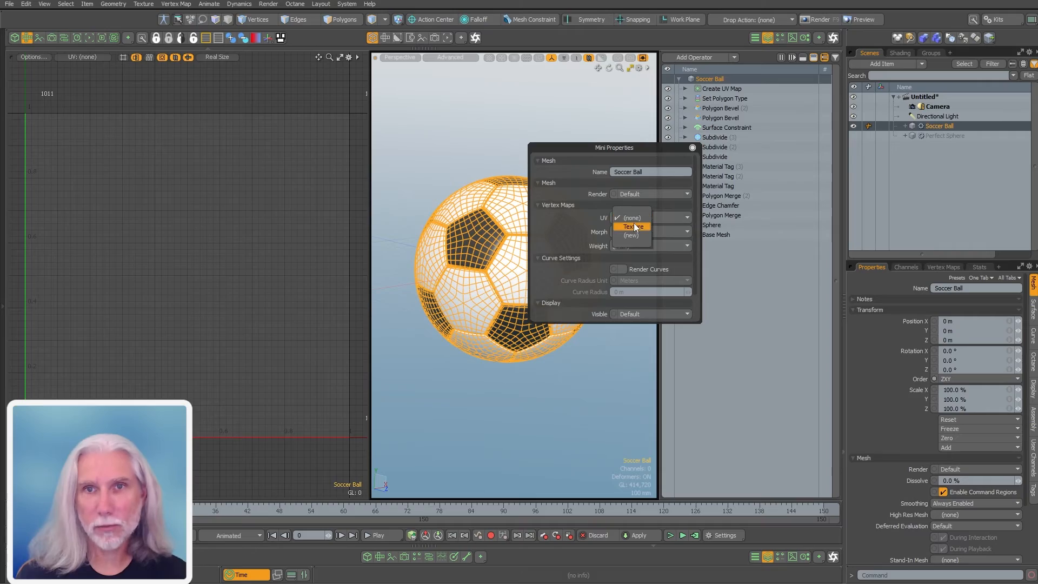
pyautogui.scroll(1, 246, 315)
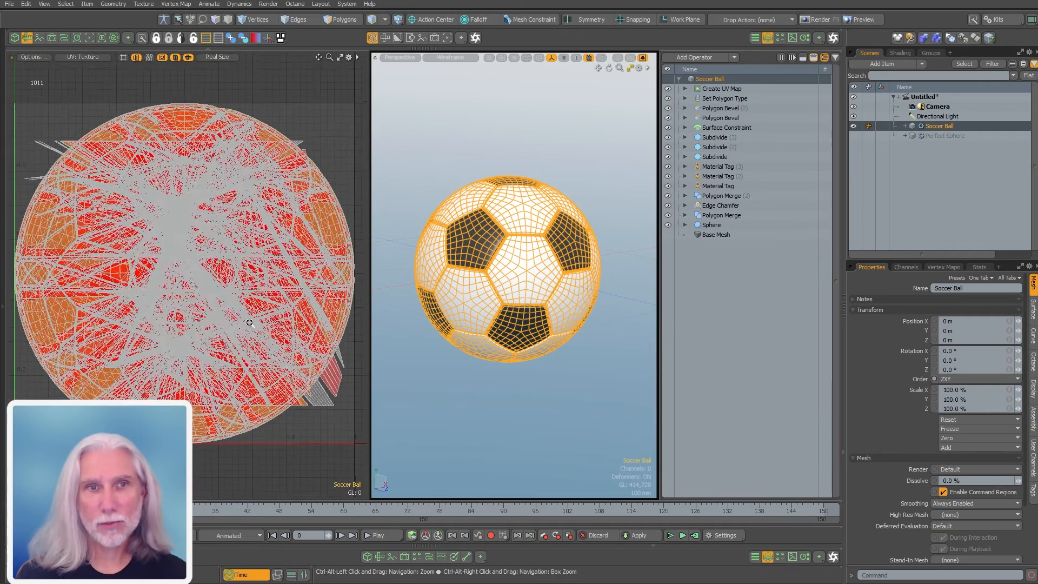
# Set the Create UV Map projection type to Atlas and zoom onto the layout
pyautogui.click(724, 88)
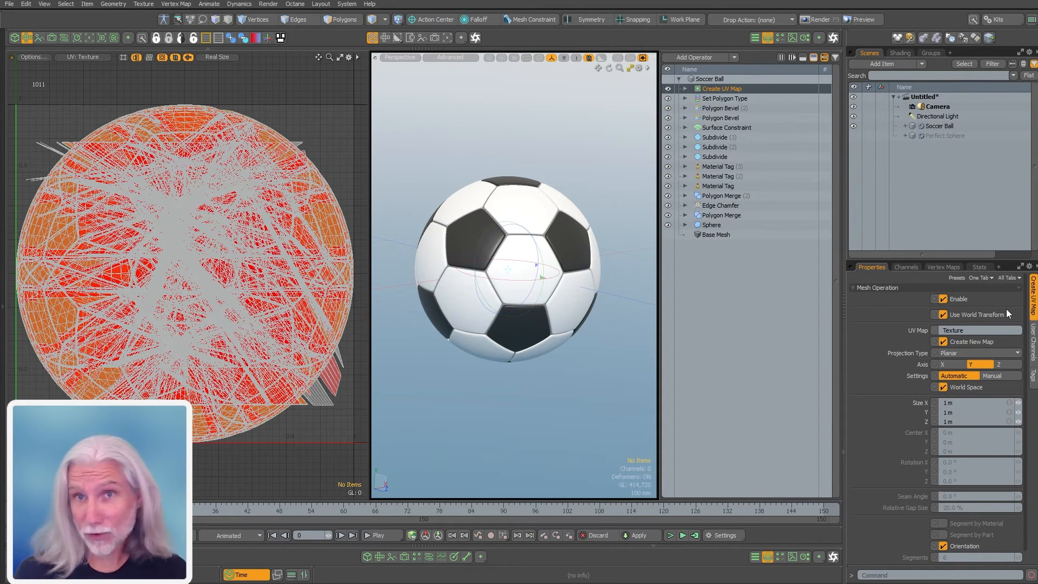
pyautogui.click(960, 352)
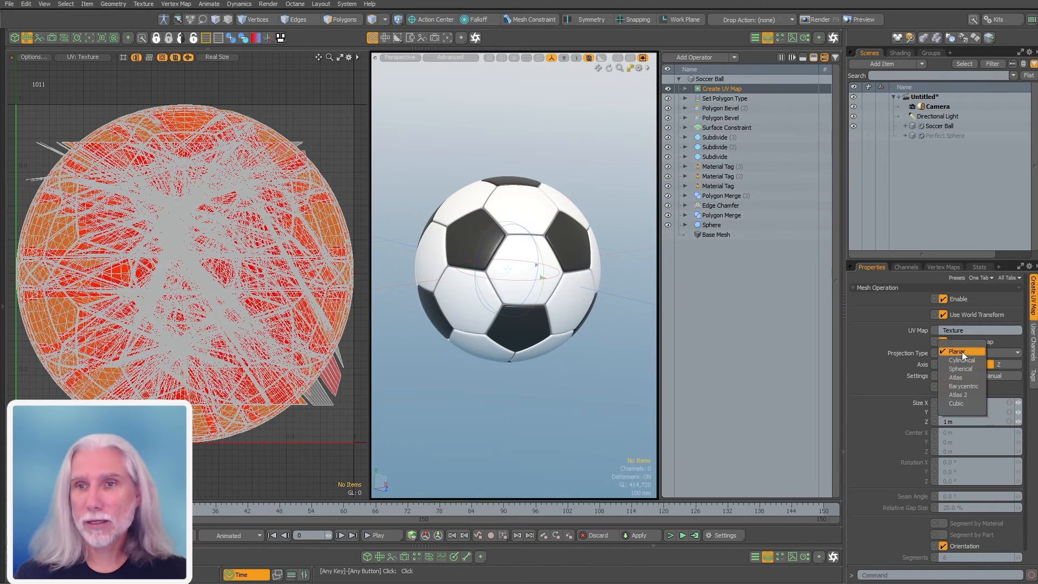
pyautogui.click(976, 378)
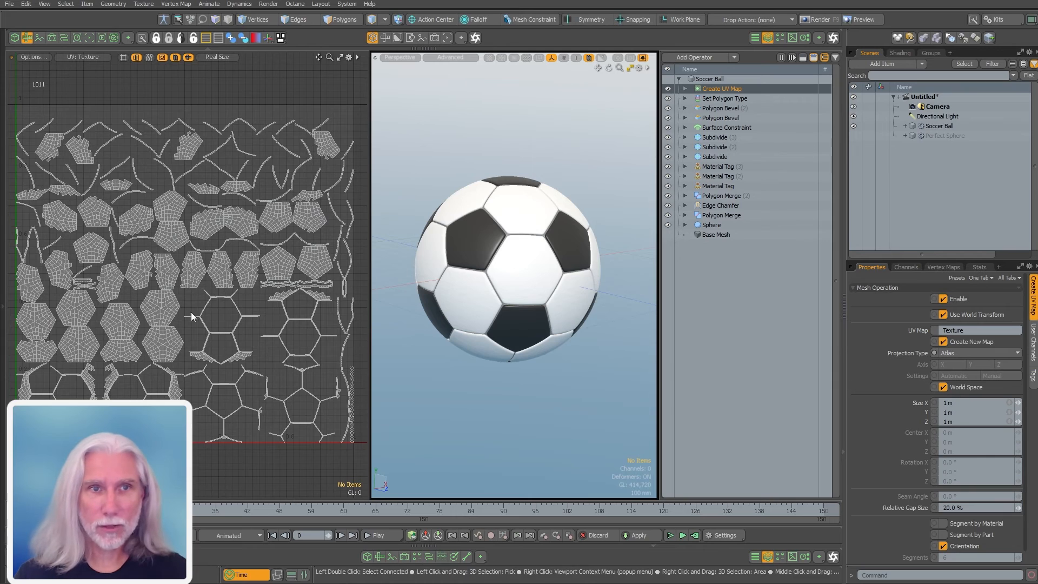
pyautogui.moveTo(225, 302)
pyautogui.keyDown('ctrl'); pyautogui.keyDown('alt'); pyautogui.mouseDown()
pyautogui.moveTo(220, 338)
pyautogui.moveTo(225, 322)
pyautogui.mouseUp(); pyautogui.keyUp('alt'); pyautogui.keyUp('ctrl')
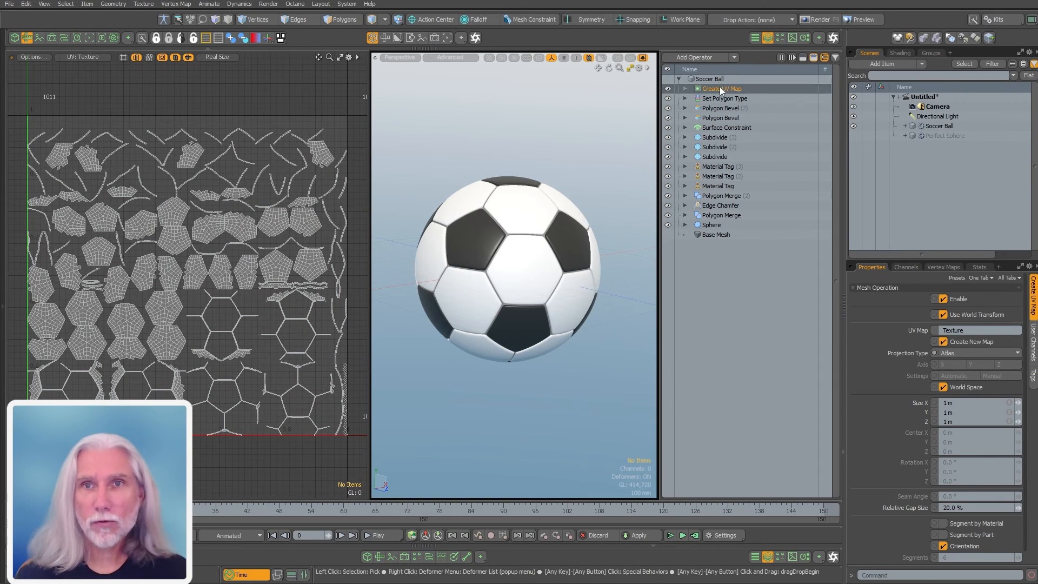
# Toggle Segment by Material, then move Create UV Map below the Subdivide operators
pyautogui.moveTo(722, 89); pyautogui.dragTo(739, 87)
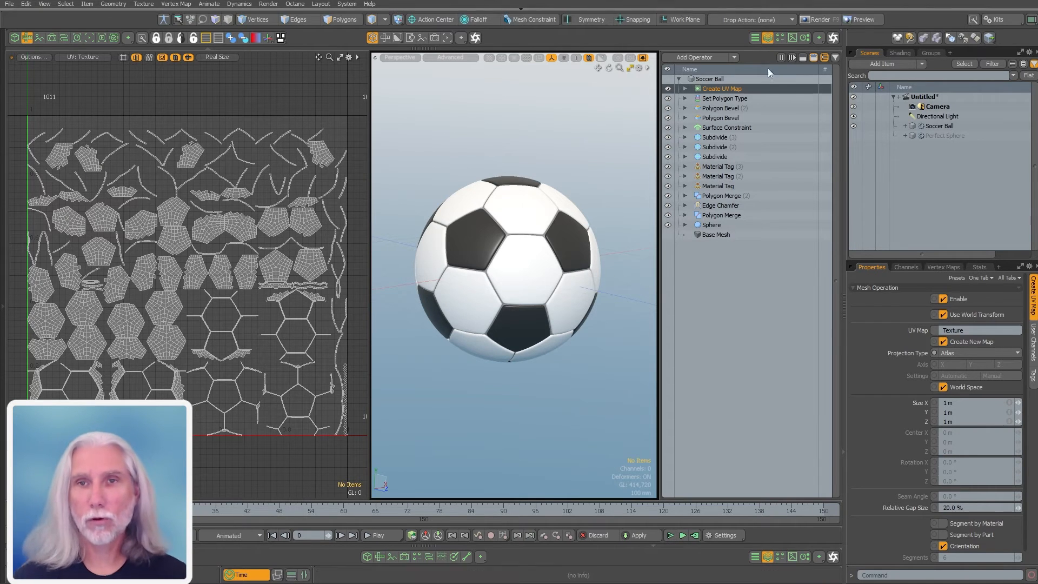
pyautogui.click(983, 523)
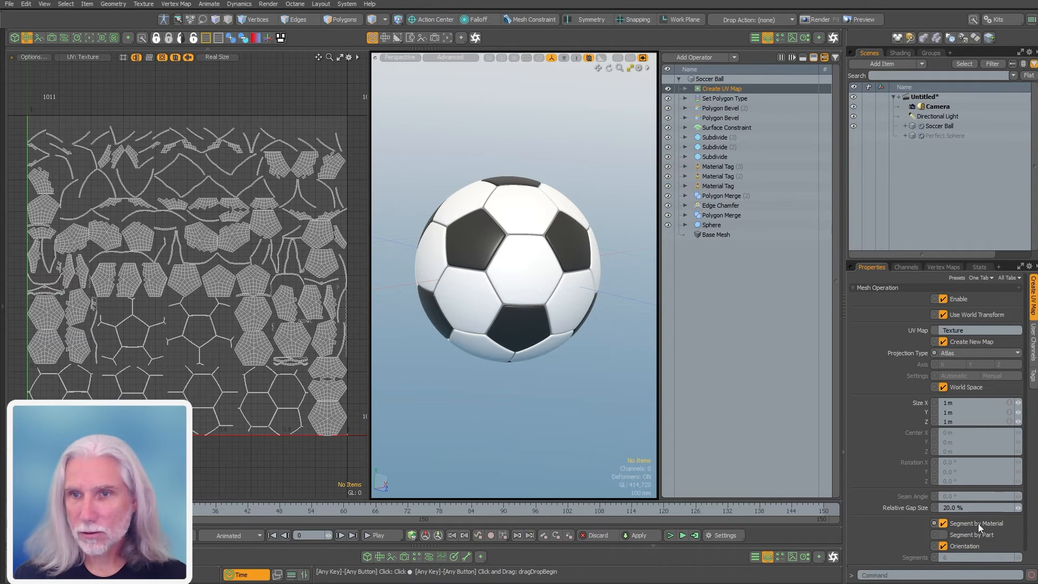
pyautogui.click(977, 523)
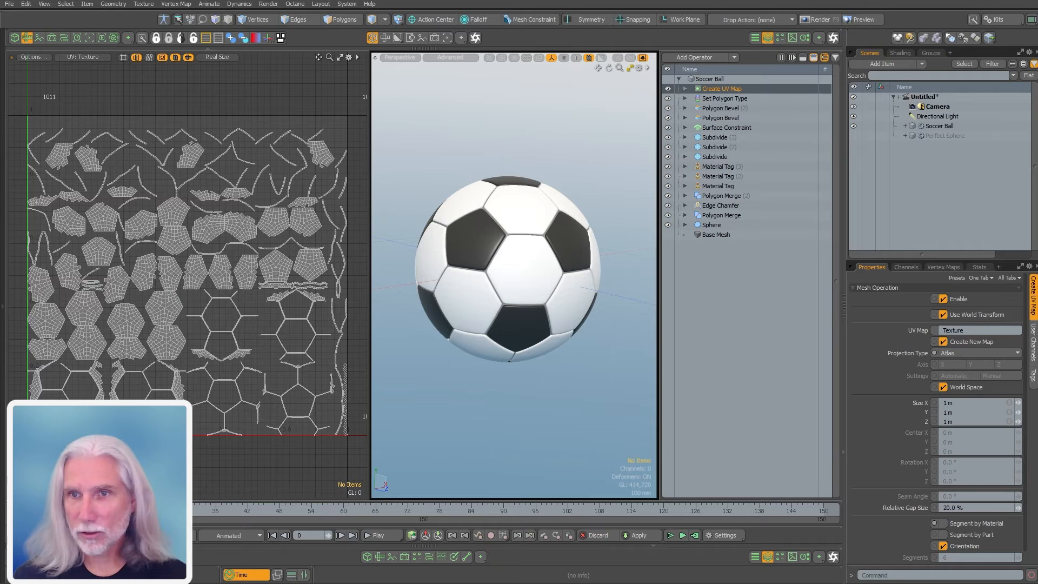
pyautogui.moveTo(714, 89); pyautogui.dragTo(758, 163)
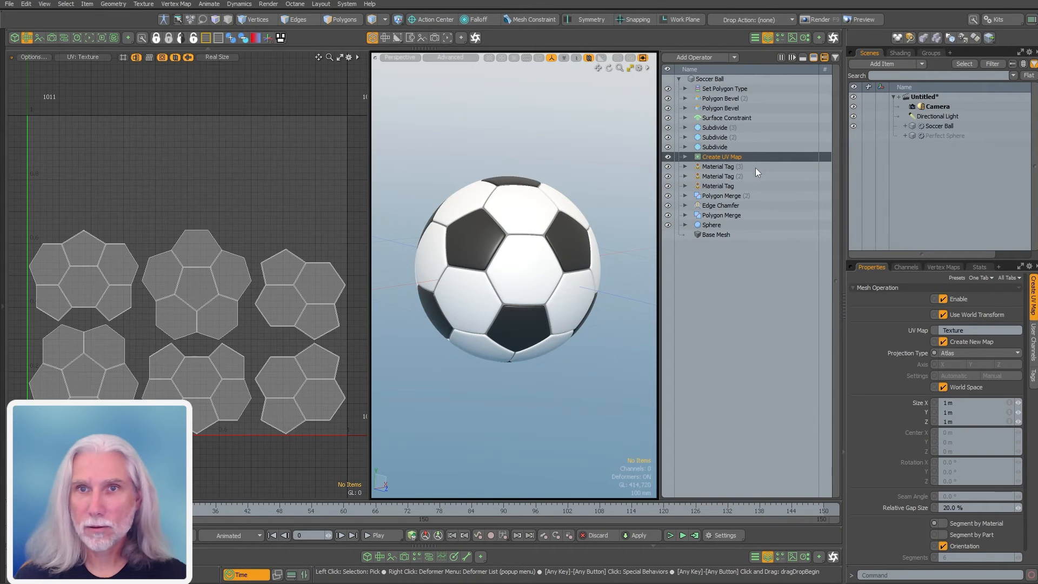
pyautogui.scroll(-1, 278, 304)
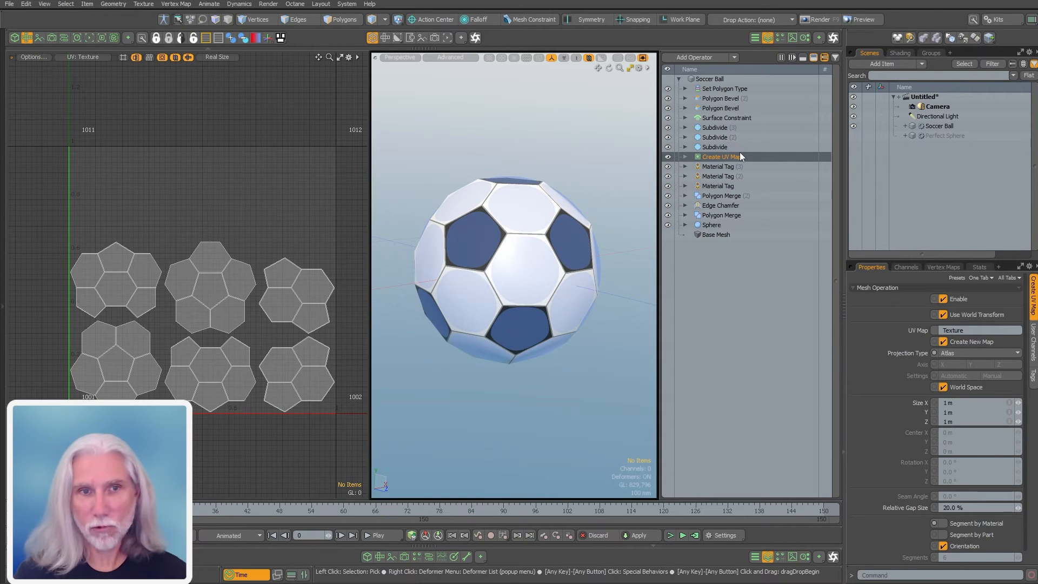
pyautogui.click(280, 251)
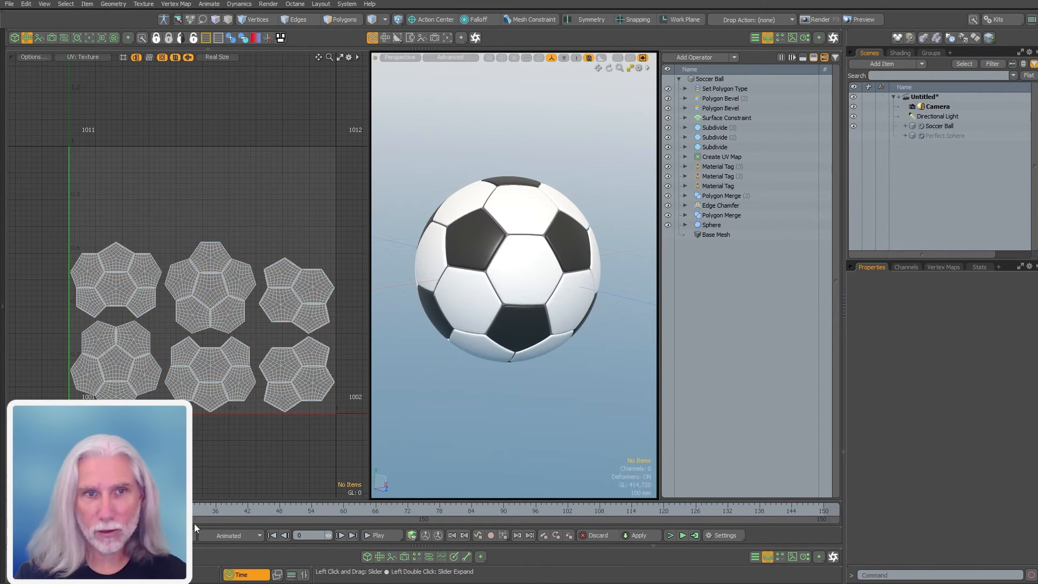
pyautogui.click(719, 156)
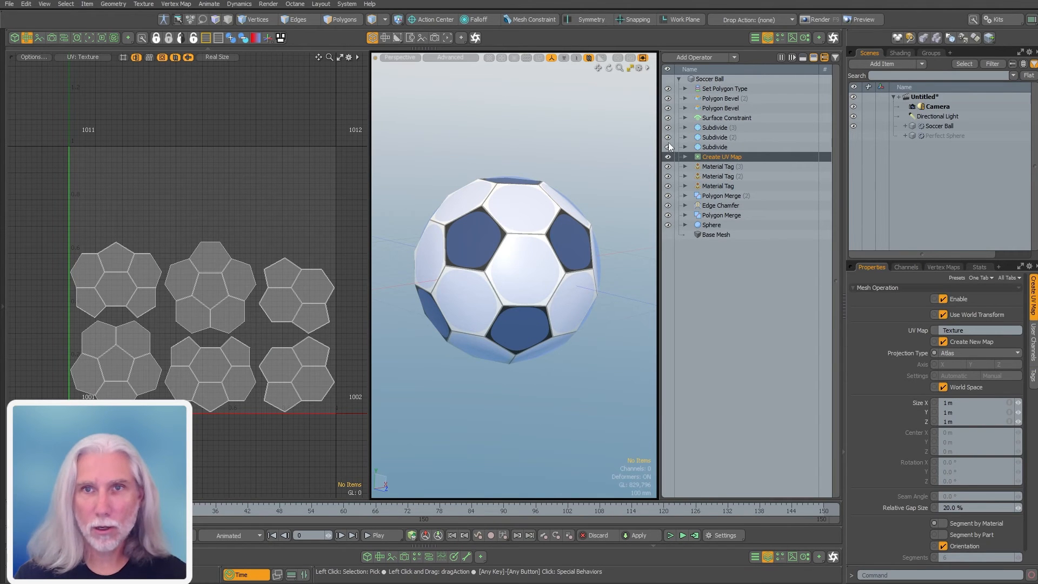
pyautogui.moveTo(668, 144); pyautogui.dragTo(668, 87)
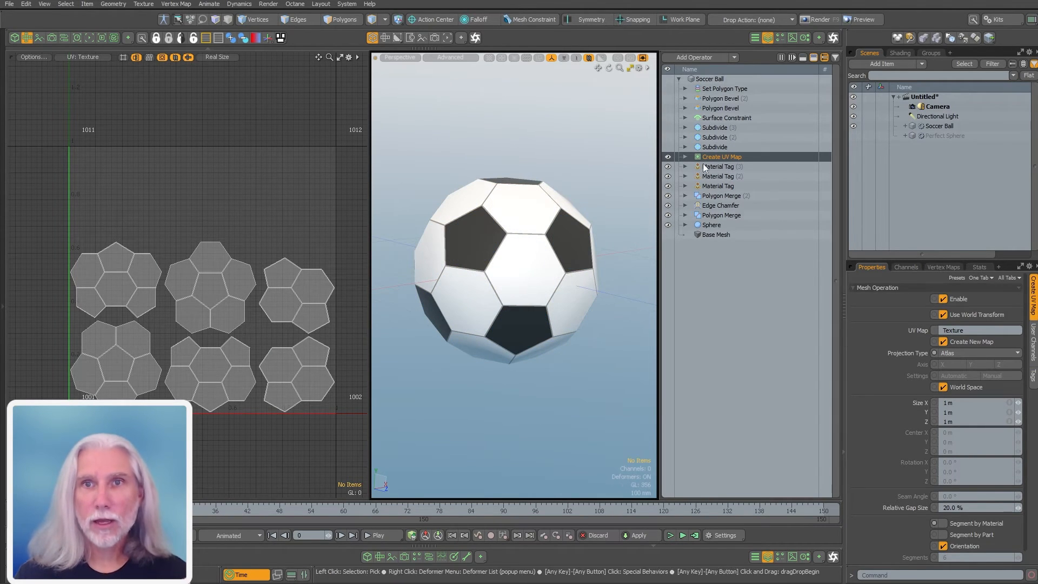
pyautogui.click(721, 146)
pyautogui.click(667, 147)
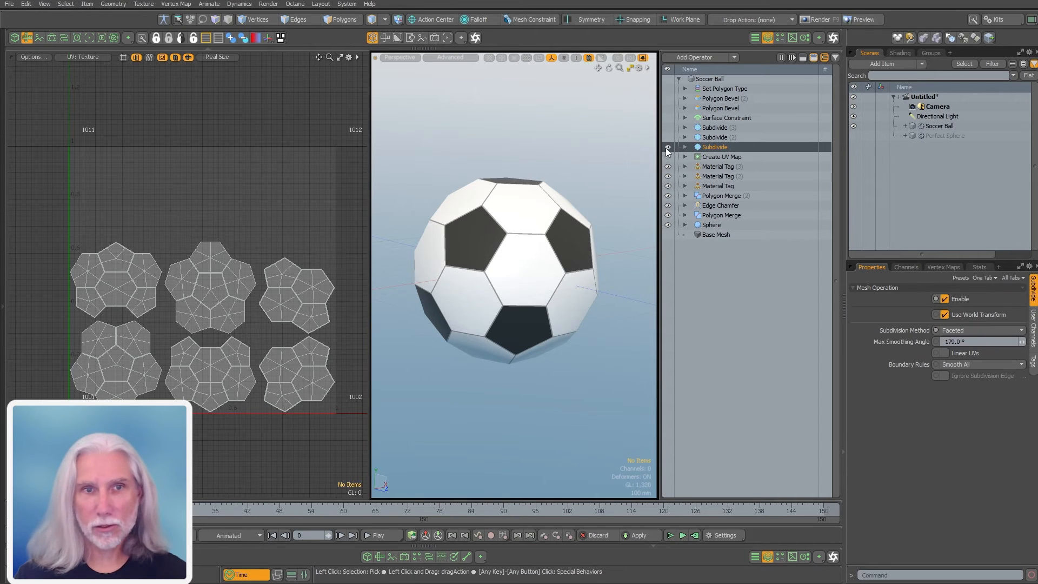
pyautogui.click(719, 136)
pyautogui.click(668, 137)
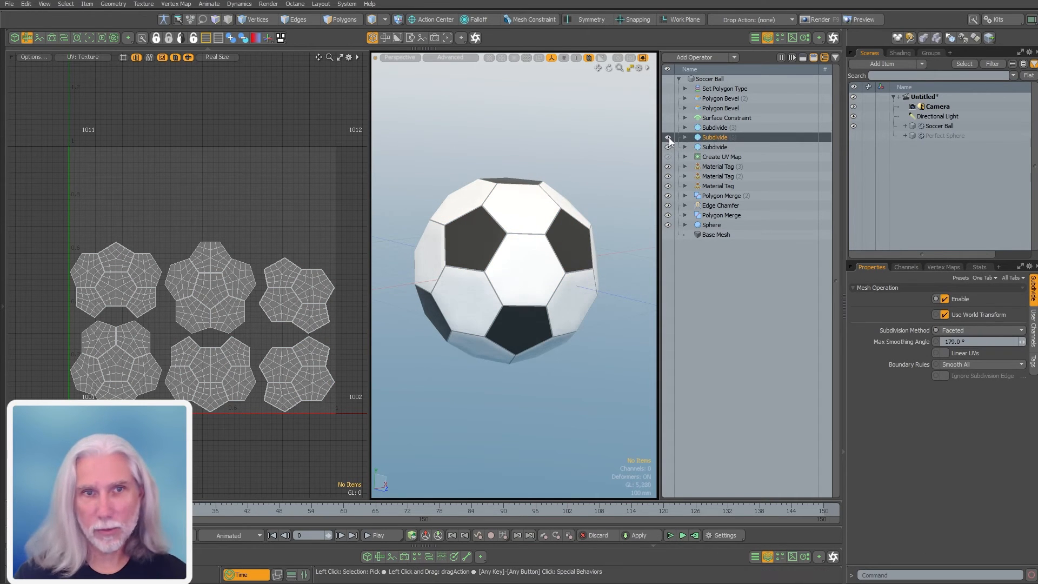
pyautogui.click(668, 128)
pyautogui.click(714, 127)
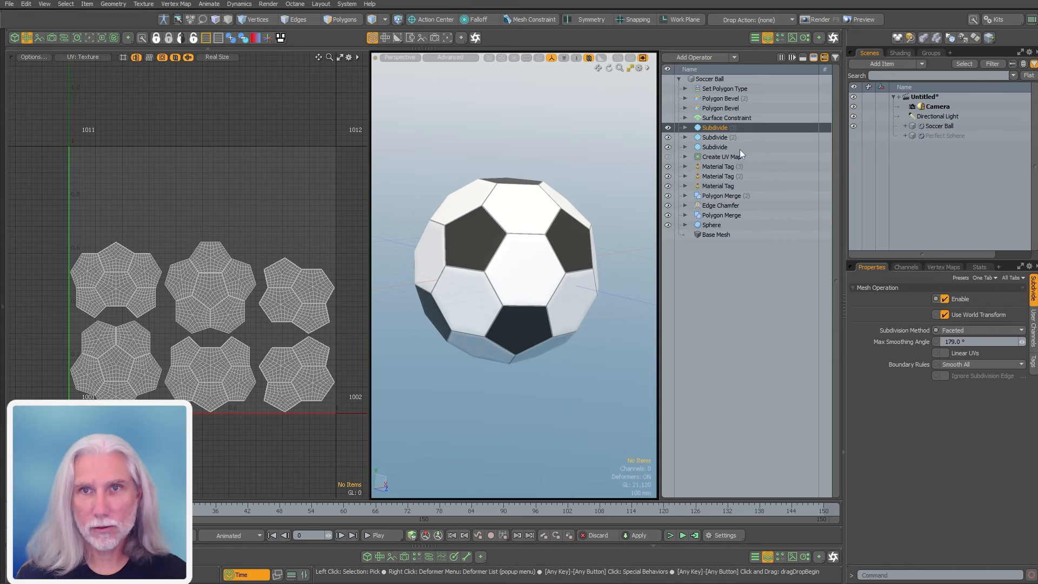
pyautogui.click(707, 111)
pyautogui.click(668, 108)
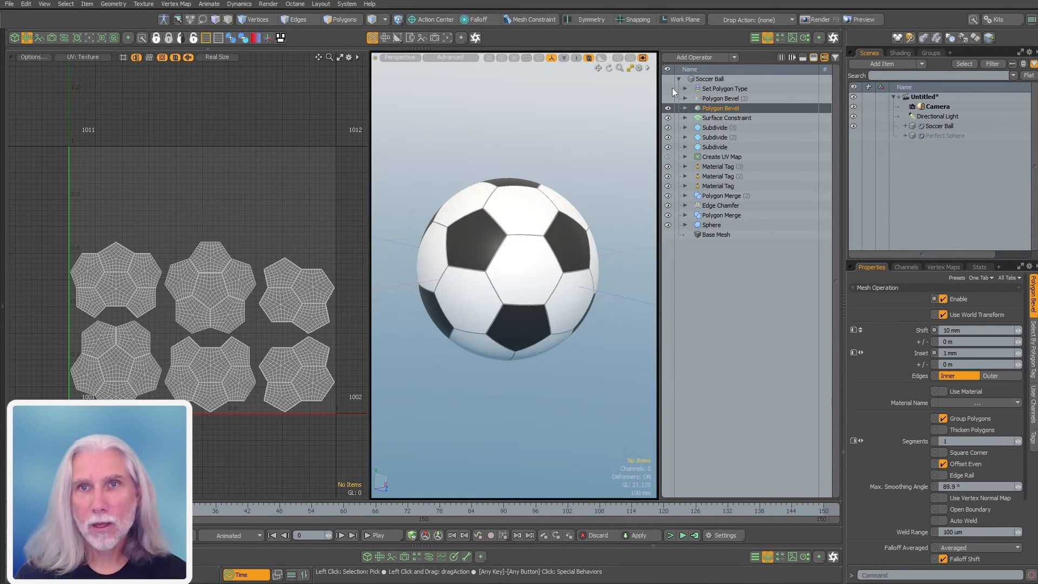
pyautogui.click(711, 79)
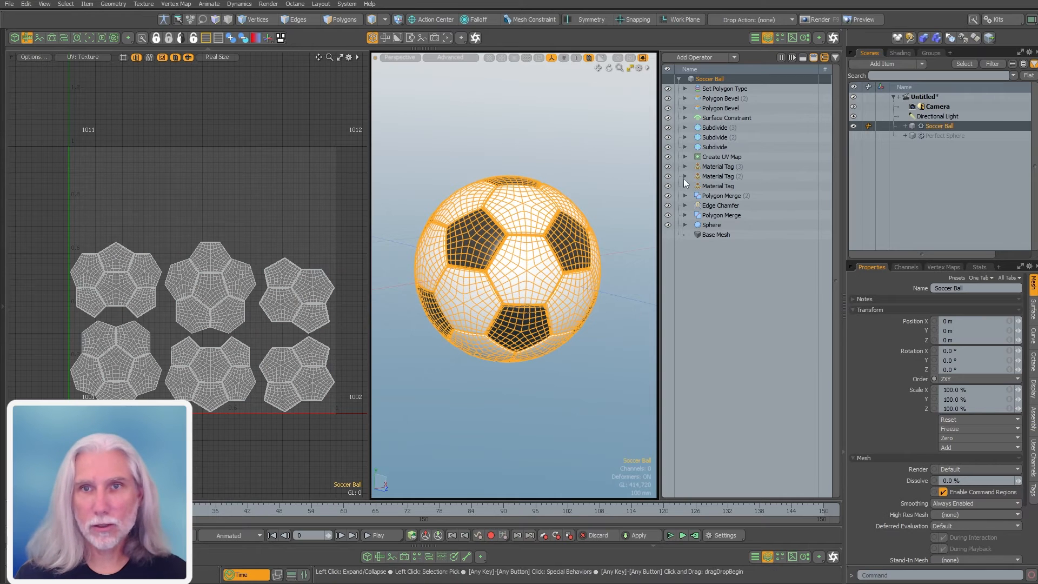
# Add a Pack UVs operation to the Soccer Ball from the UV operations
pyautogui.write('n')
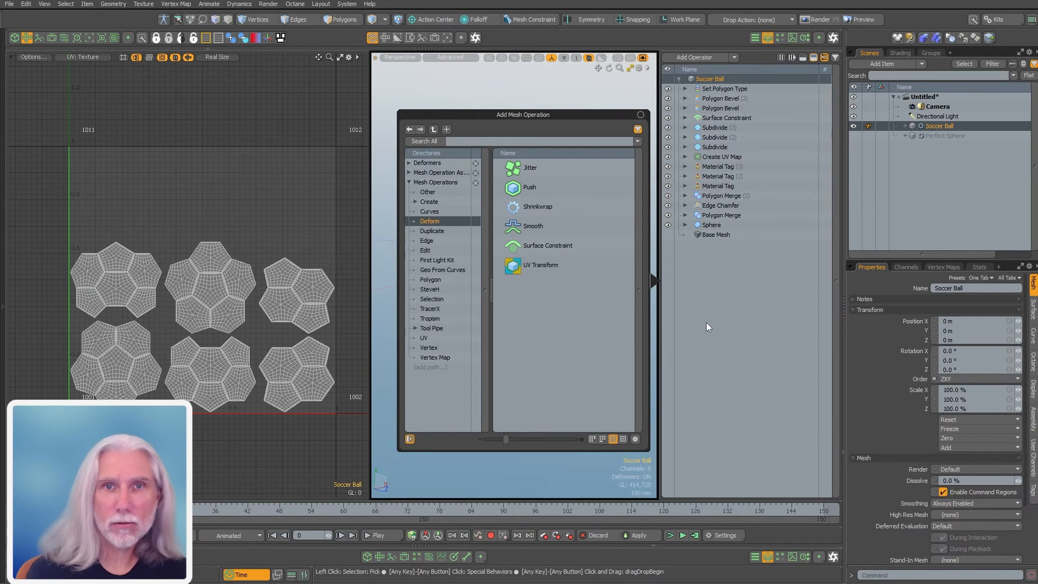
pyautogui.write('uv')
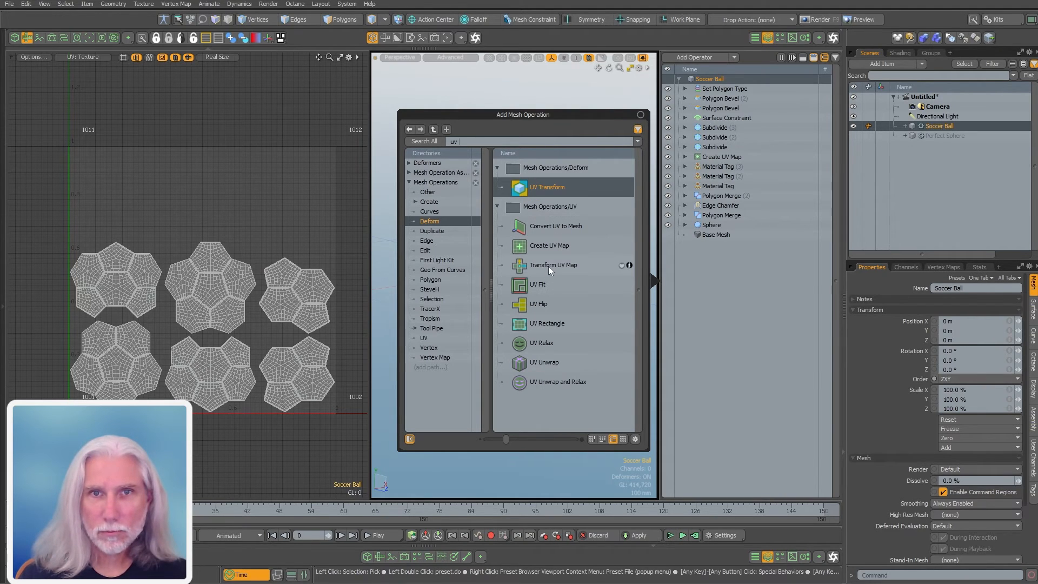
pyautogui.click(423, 339)
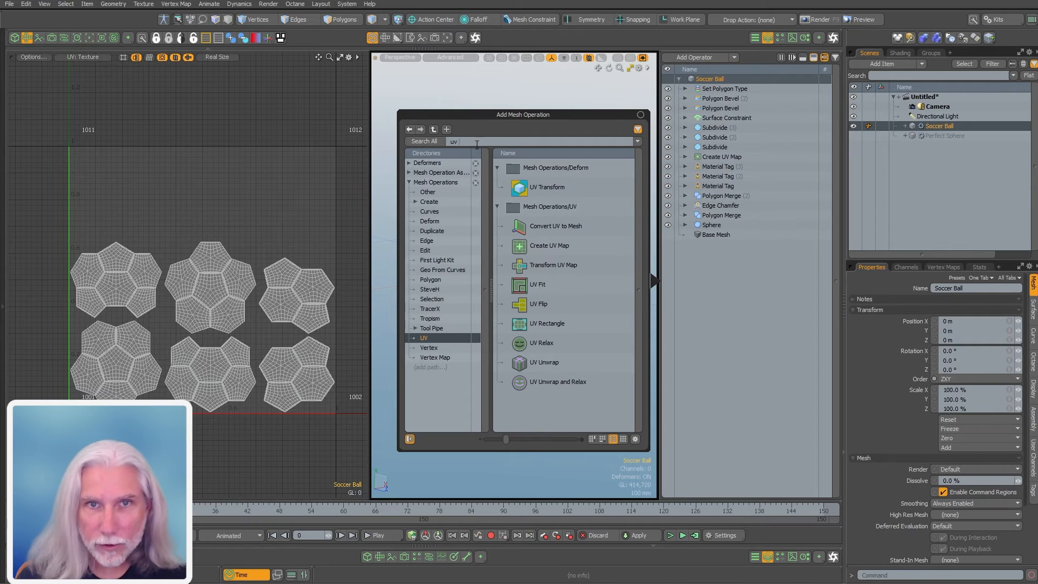
pyautogui.moveTo(468, 142); pyautogui.dragTo(434, 155)
pyautogui.press('BackSpace')
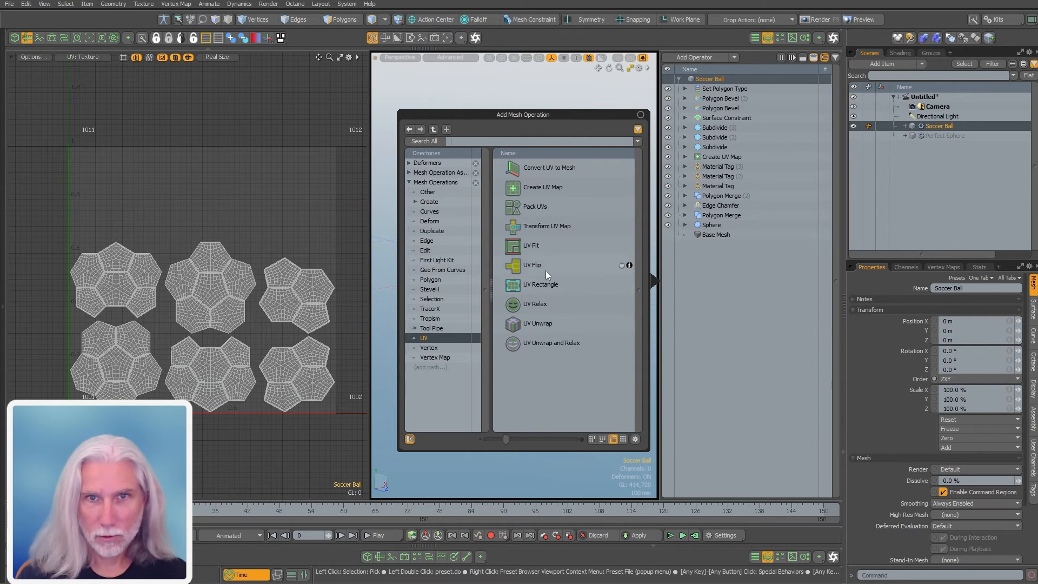
pyautogui.click(535, 207)
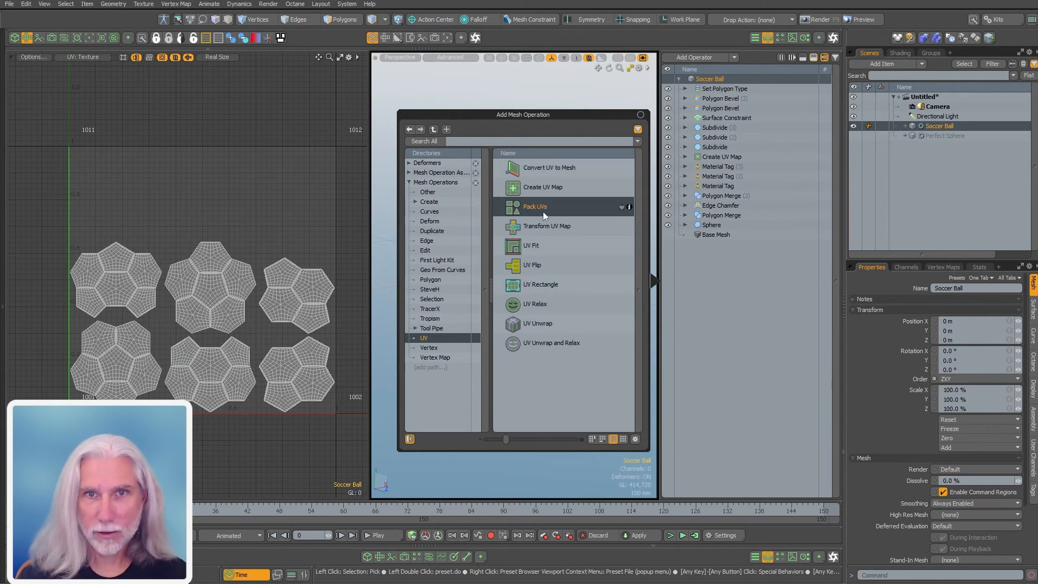
pyautogui.doubleClick(527, 207)
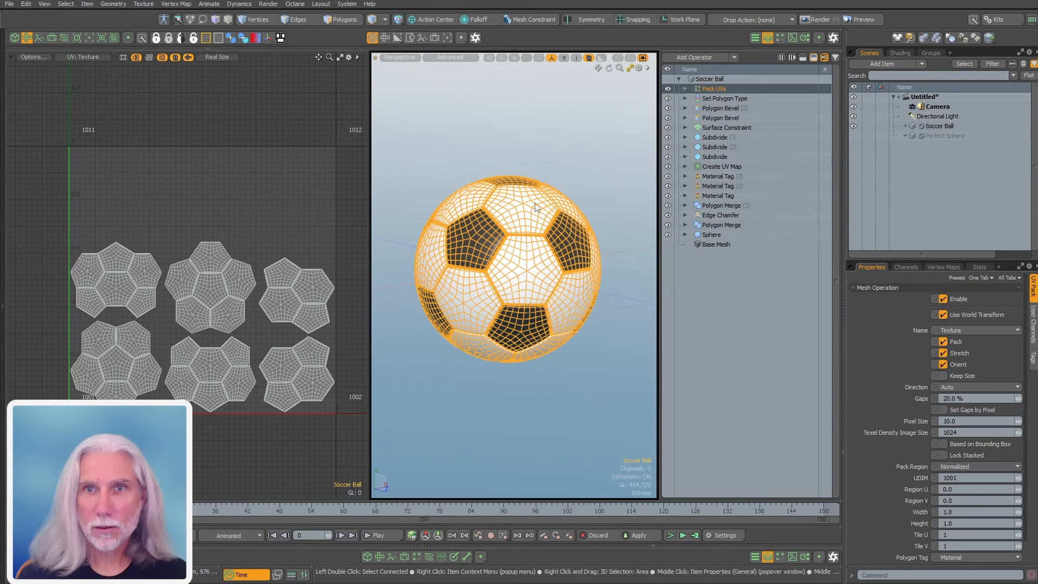
# Move Pack UVs below the subdivisions and re-enable the three Subdivides and Surface Constraint
pyautogui.moveTo(719, 89); pyautogui.dragTo(745, 161)
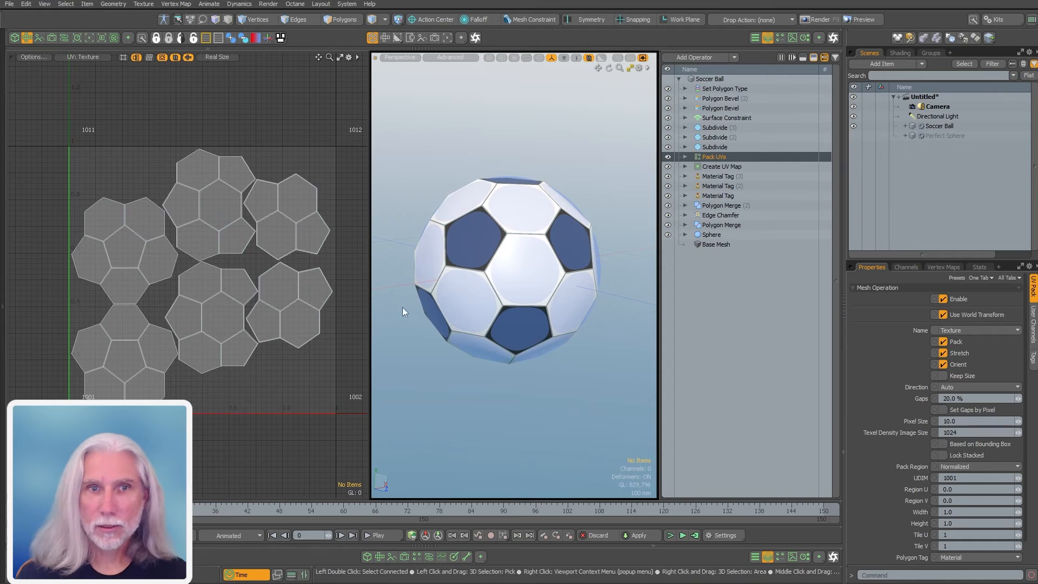
pyautogui.click(718, 145)
pyautogui.click(720, 135)
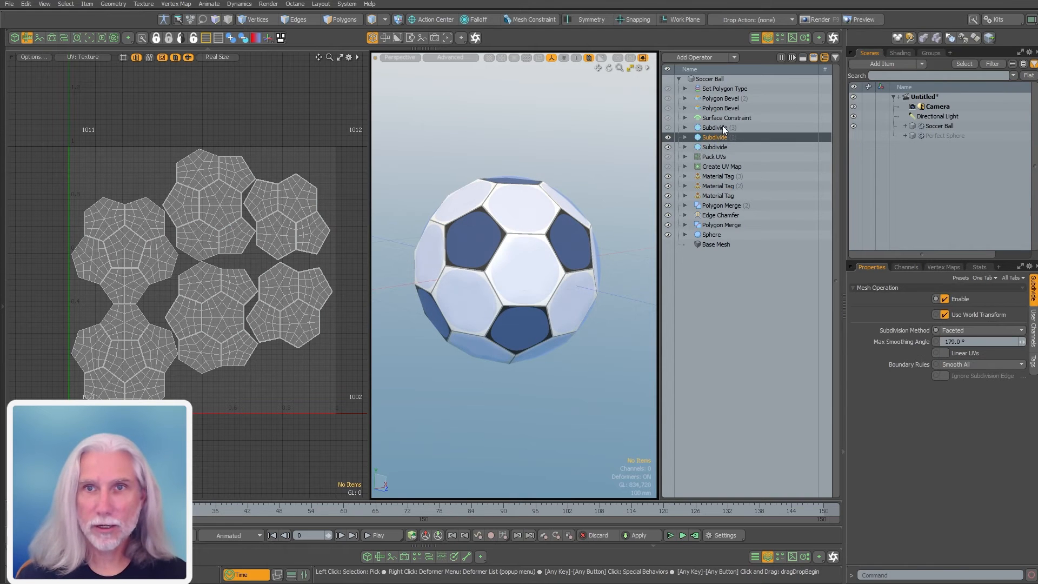
pyautogui.click(722, 126)
pyautogui.click(728, 117)
pyautogui.keyDown('ctrl'); pyautogui.click(726, 119); pyautogui.keyUp('ctrl')
pyautogui.keyDown('alt'); pyautogui.moveTo(272, 262); pyautogui.dragTo(275, 262); pyautogui.keyUp('alt')
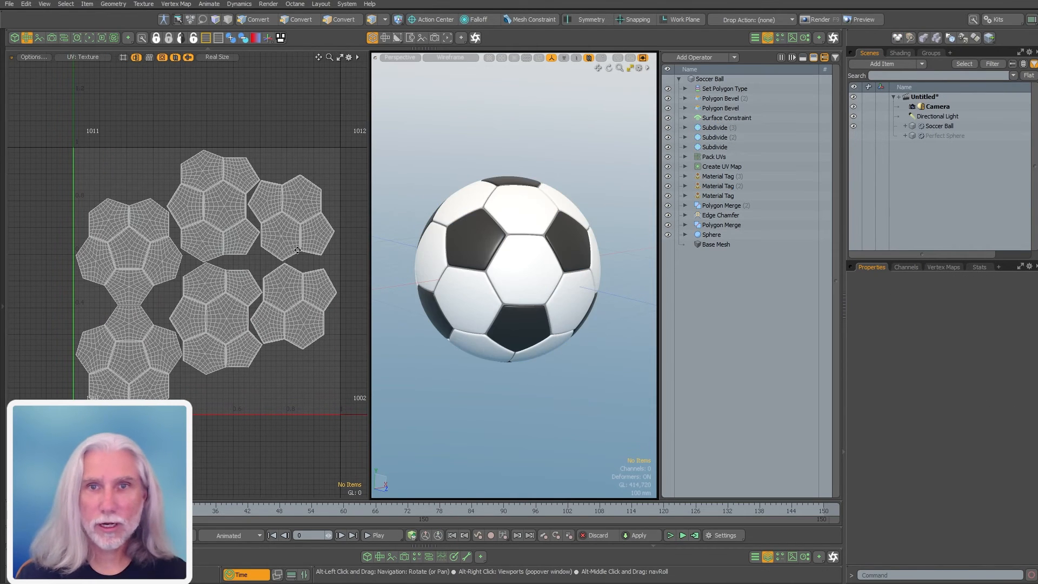
pyautogui.click(792, 38)
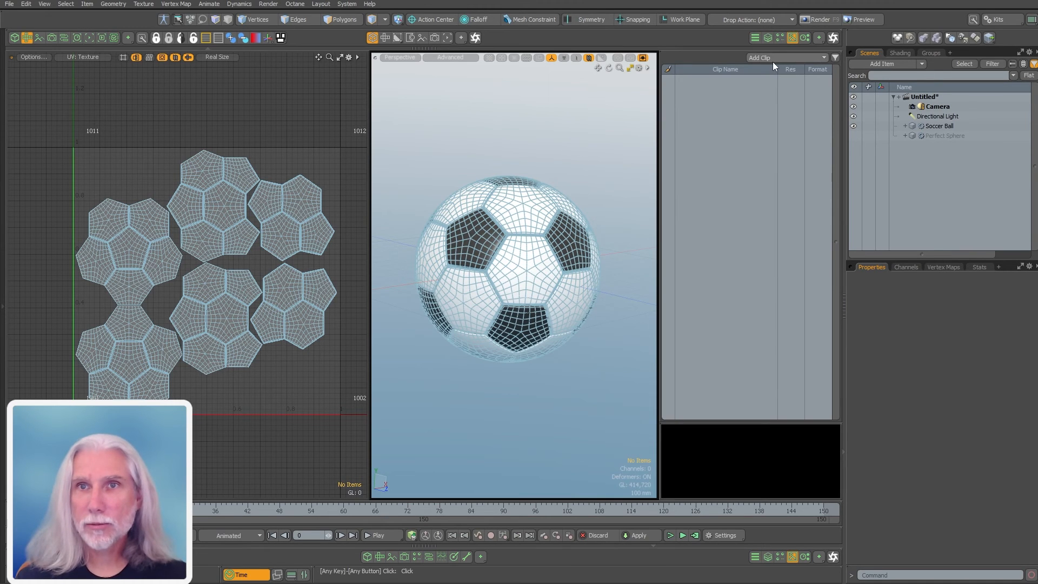
# Browse the preset browser to the Assets Images UV folder
pyautogui.click(780, 38)
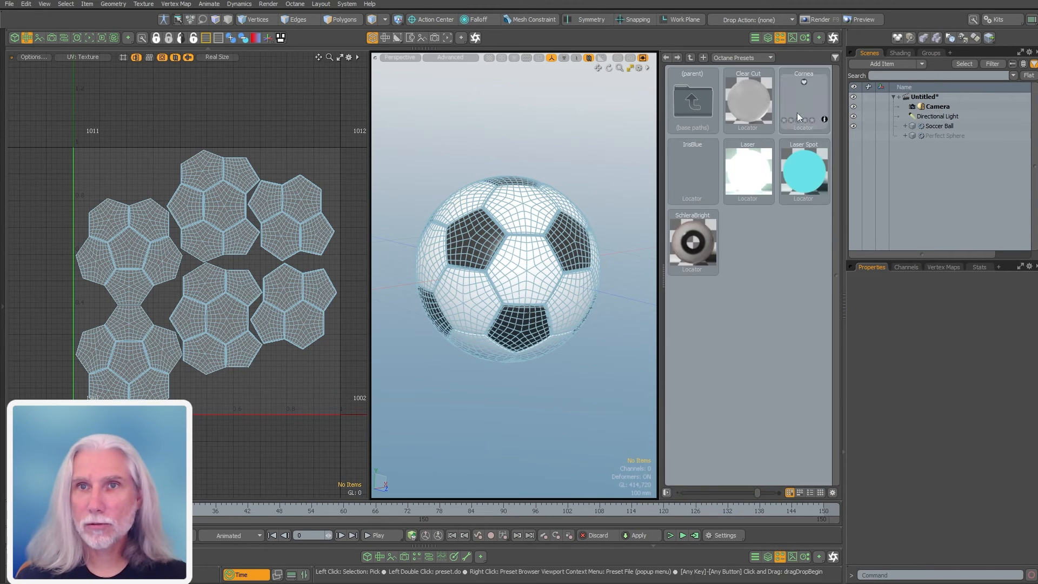
pyautogui.click(750, 57)
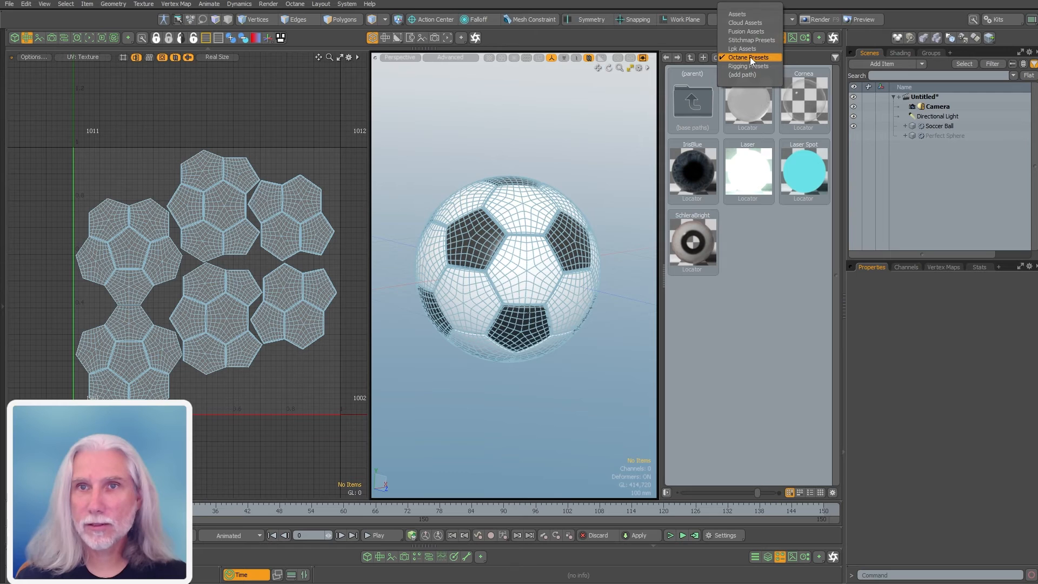
pyautogui.click(755, 15)
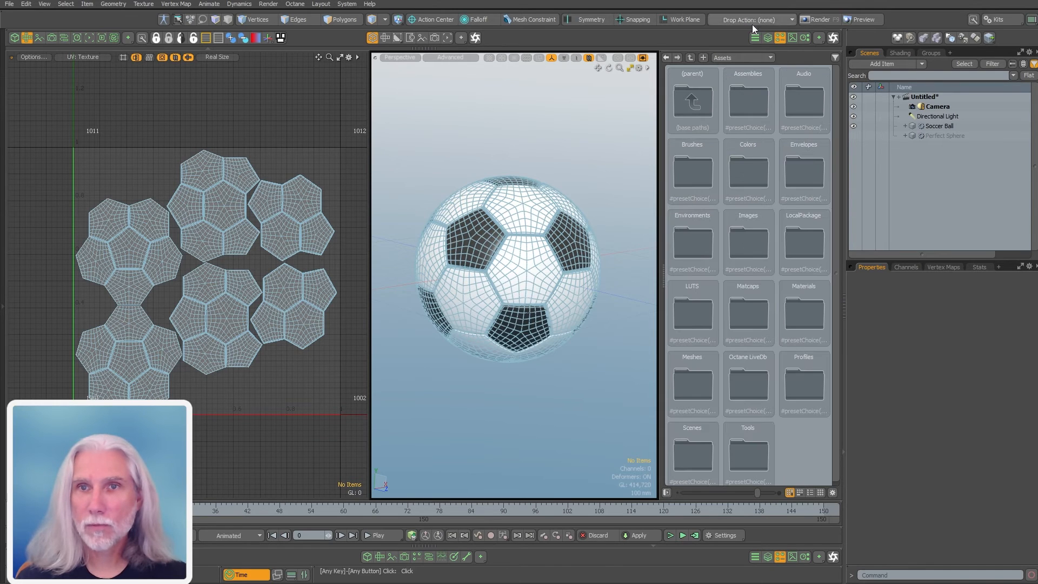
pyautogui.doubleClick(749, 248)
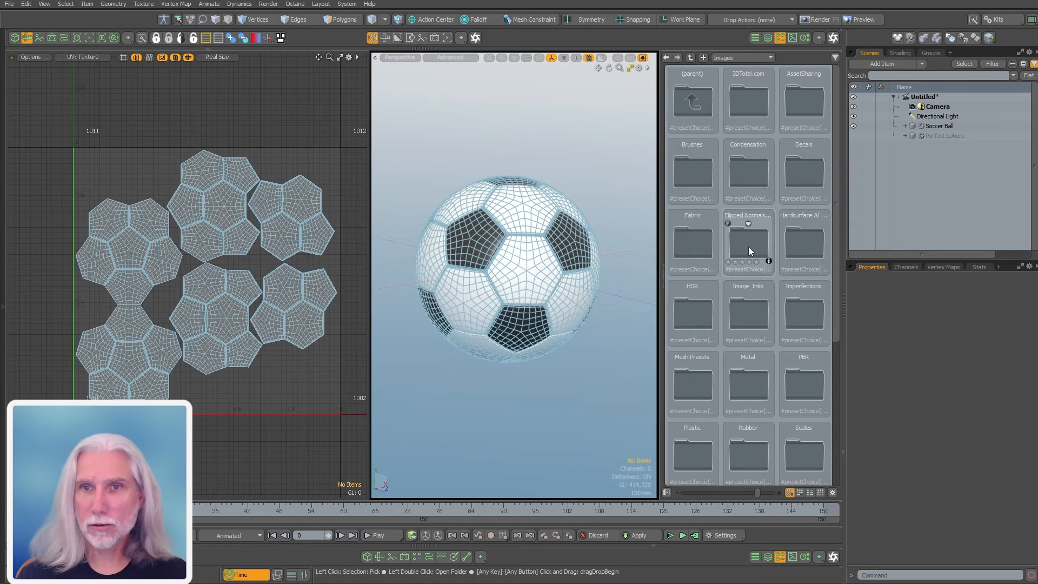
pyautogui.moveTo(834, 329); pyautogui.dragTo(815, 460)
pyautogui.doubleClick(746, 371)
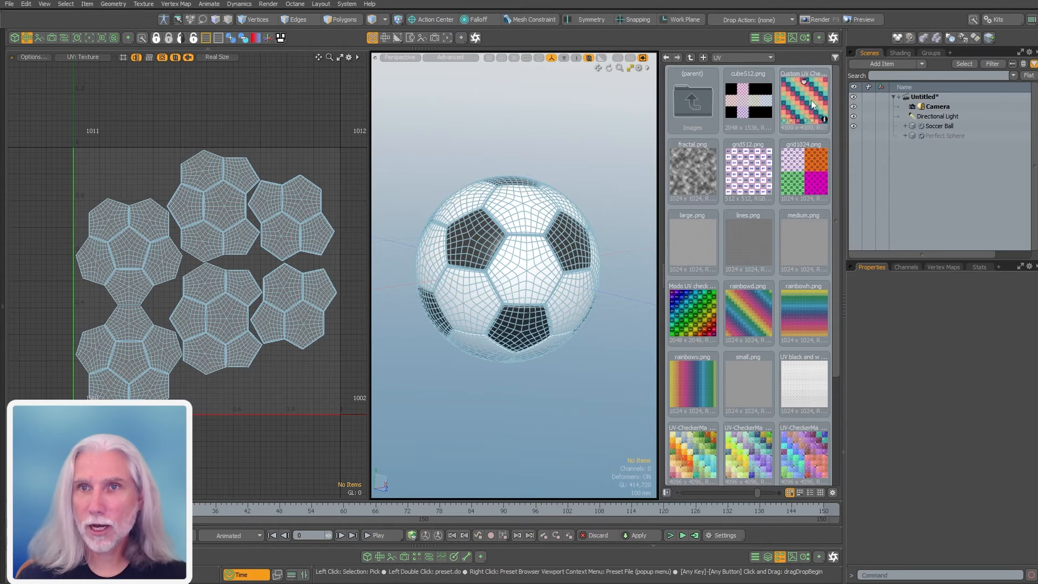
# Add the Custom UV Checker image to the shader tree mapped to the Texture UVs
pyautogui.click(908, 54)
pyautogui.moveTo(797, 99); pyautogui.dragTo(913, 131)
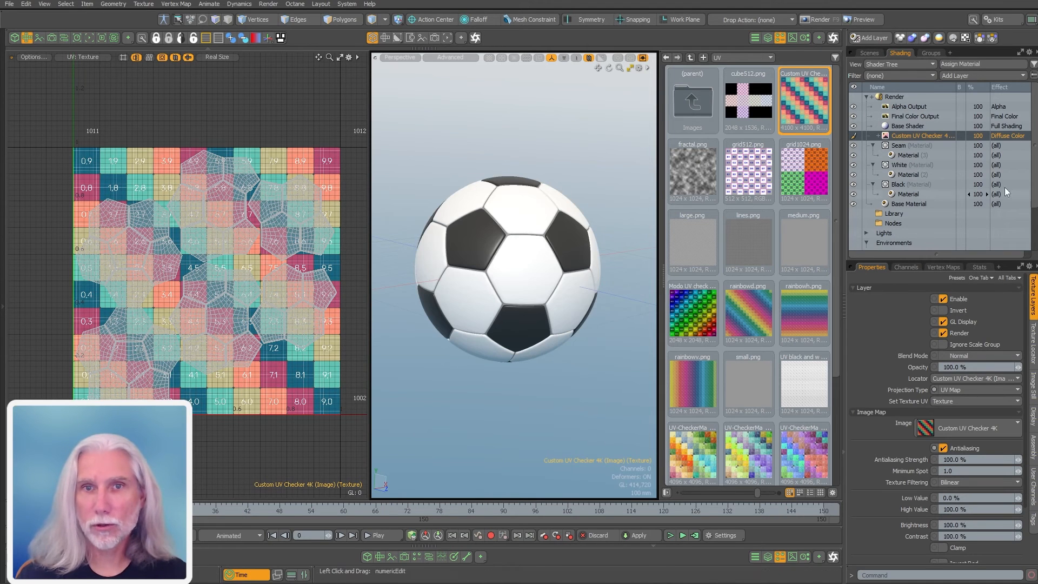
pyautogui.click(950, 403)
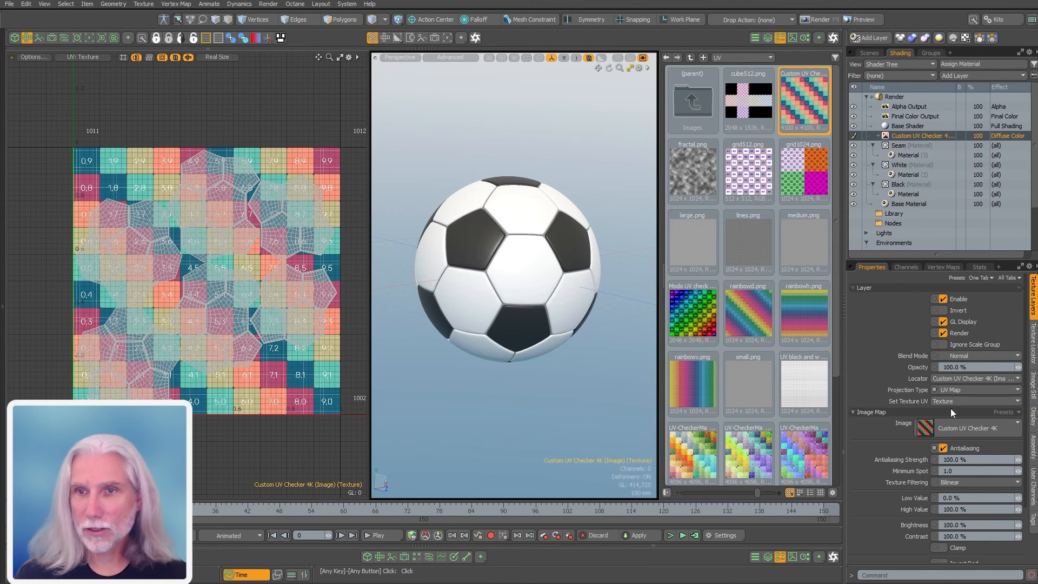
pyautogui.click(971, 402)
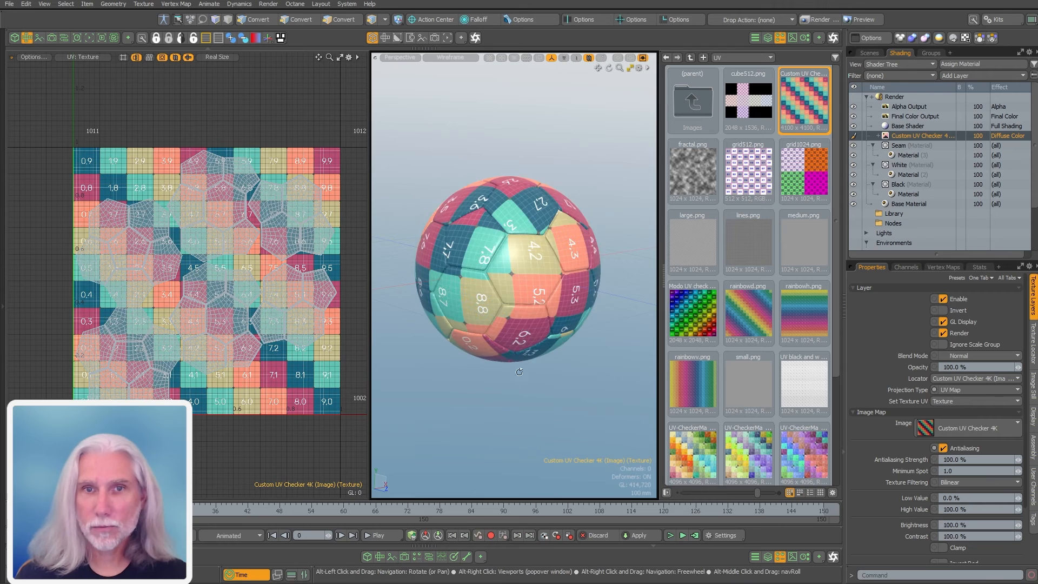
pyautogui.keyDown('ctrl'); pyautogui.keyDown('alt'); pyautogui.moveTo(513, 259); pyautogui.dragTo(507, 260); pyautogui.keyUp('alt'); pyautogui.keyUp('ctrl')
pyautogui.keyDown('alt'); pyautogui.moveTo(507, 261); pyautogui.dragTo(511, 246); pyautogui.keyUp('alt')
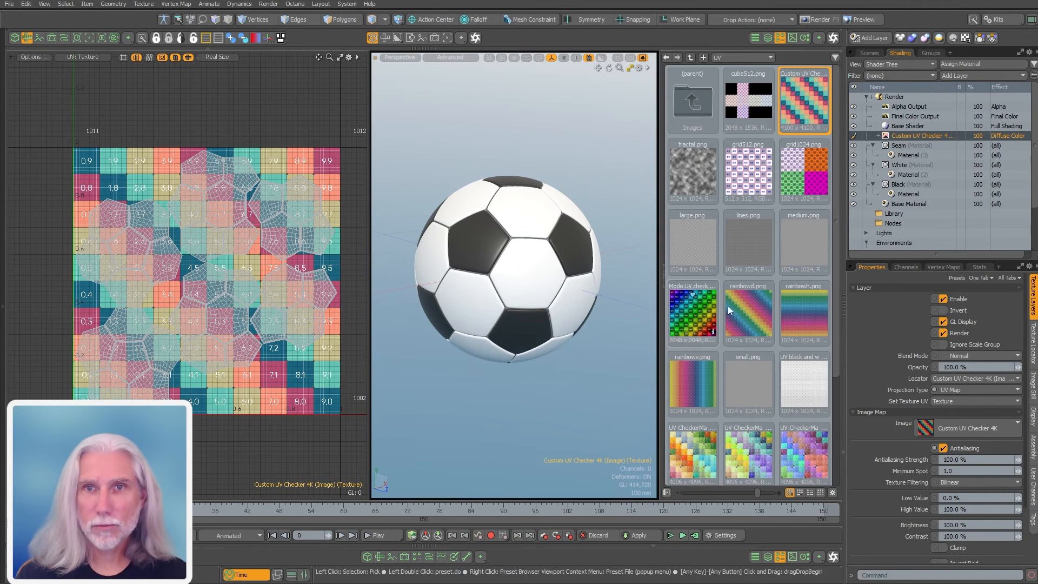
pyautogui.click(780, 37)
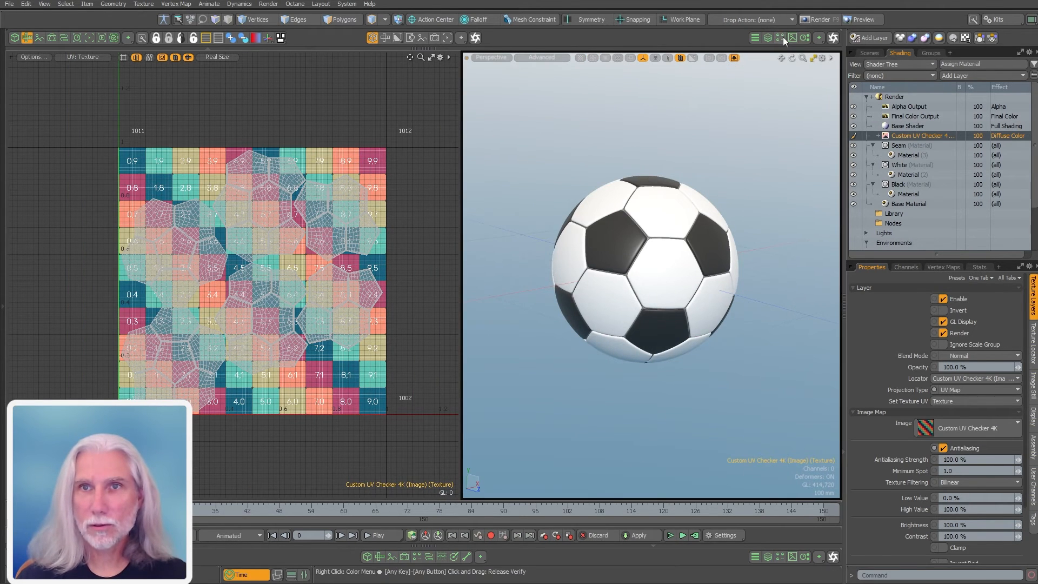
# Set the Custom UV Checker's horizontal and vertical wrap to 4.0 and inspect the tiling
pyautogui.click(777, 37)
pyautogui.click(735, 79)
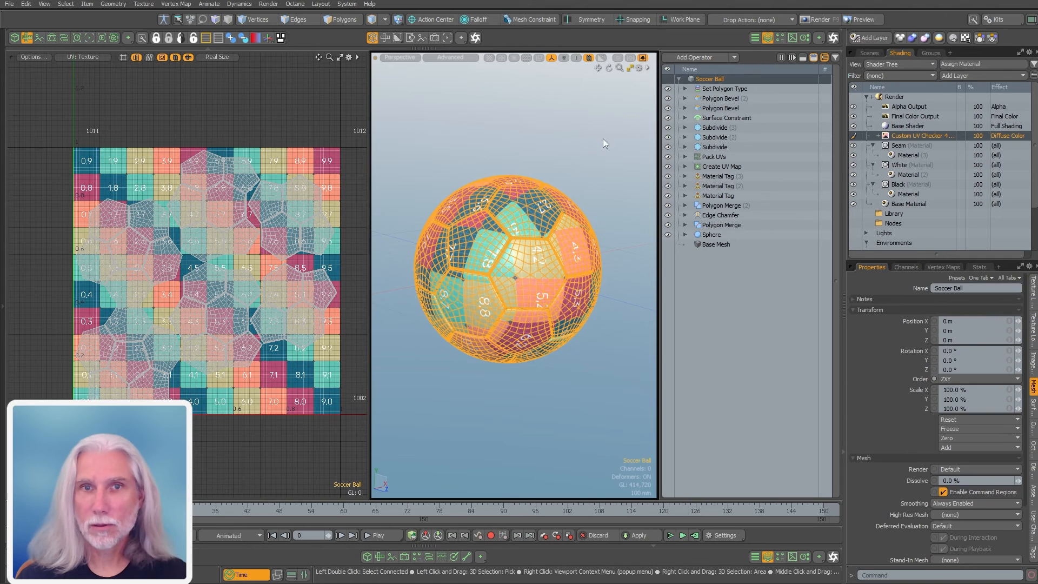
pyautogui.click(590, 156)
pyautogui.moveTo(500, 254)
pyautogui.keyDown('ctrl'); pyautogui.keyDown('alt'); pyautogui.mouseDown()
pyautogui.moveTo(549, 255)
pyautogui.moveTo(511, 254)
pyautogui.mouseUp(); pyautogui.keyUp('alt'); pyautogui.keyUp('ctrl')
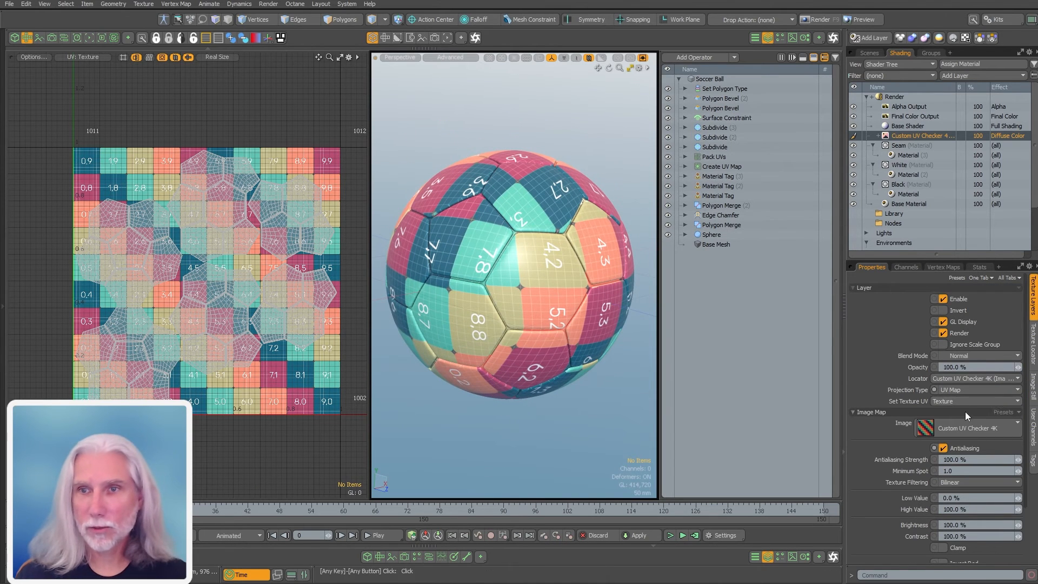
pyautogui.click(1033, 357)
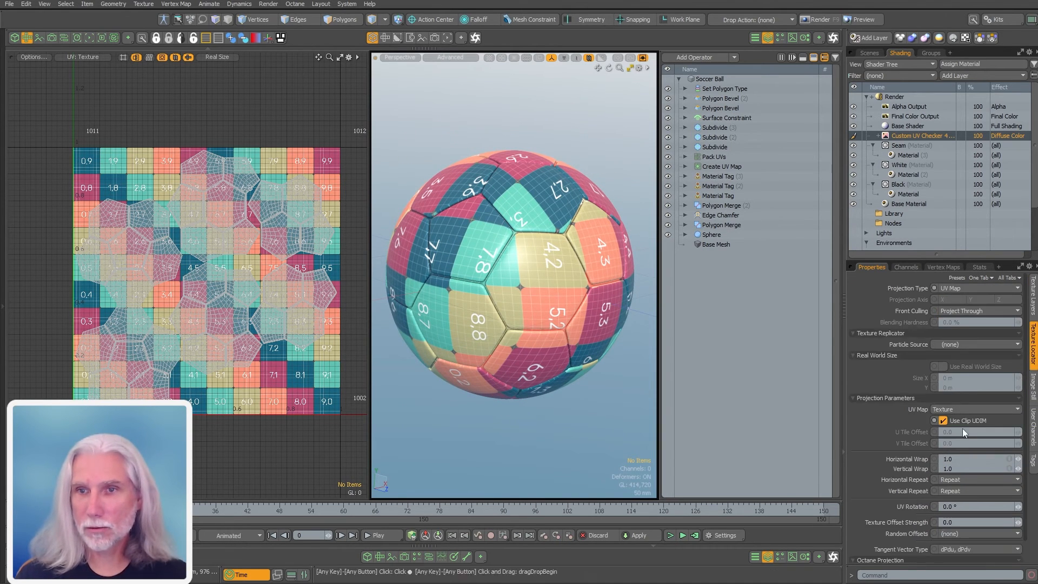
pyautogui.hotkey('ctrl', 'Return')
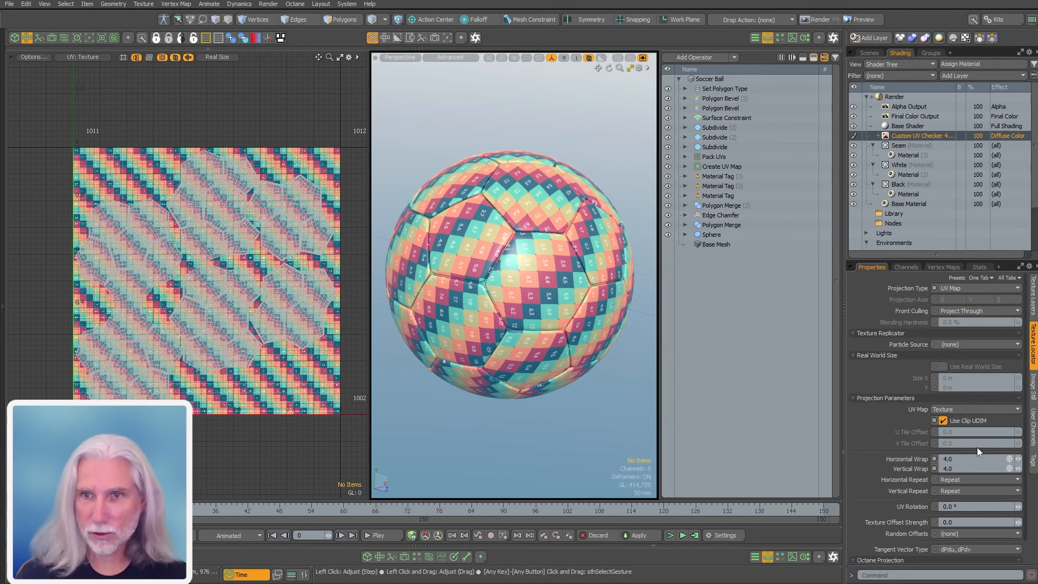
pyautogui.keyDown('ctrl'); pyautogui.keyDown('alt'); pyautogui.moveTo(522, 252); pyautogui.dragTo(533, 288); pyautogui.keyUp('alt'); pyautogui.keyUp('ctrl')
pyautogui.keyDown('alt'); pyautogui.moveTo(532, 288); pyautogui.dragTo(440, 257); pyautogui.keyUp('alt')
pyautogui.click(719, 166)
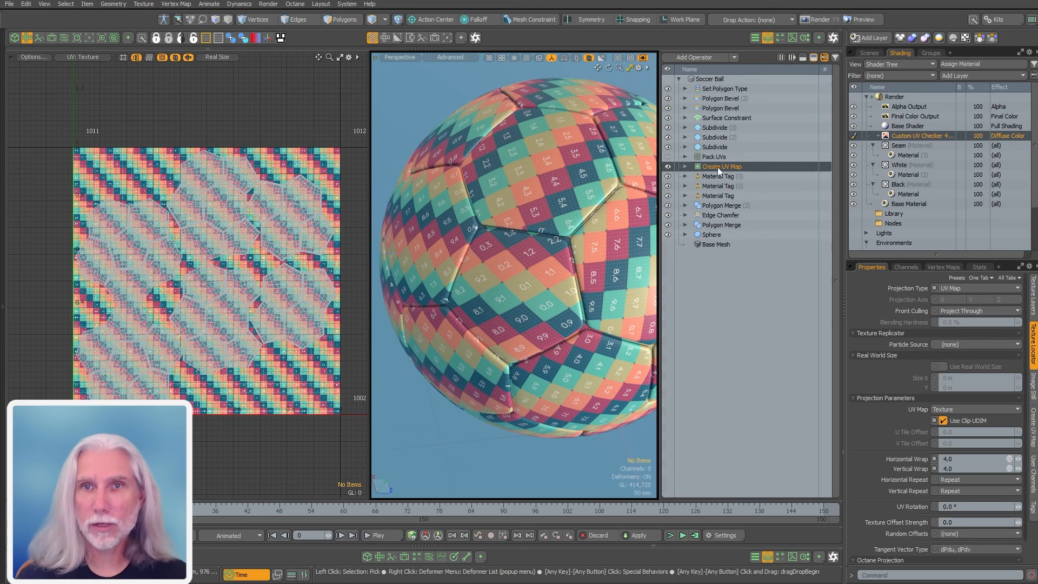
pyautogui.click(718, 56)
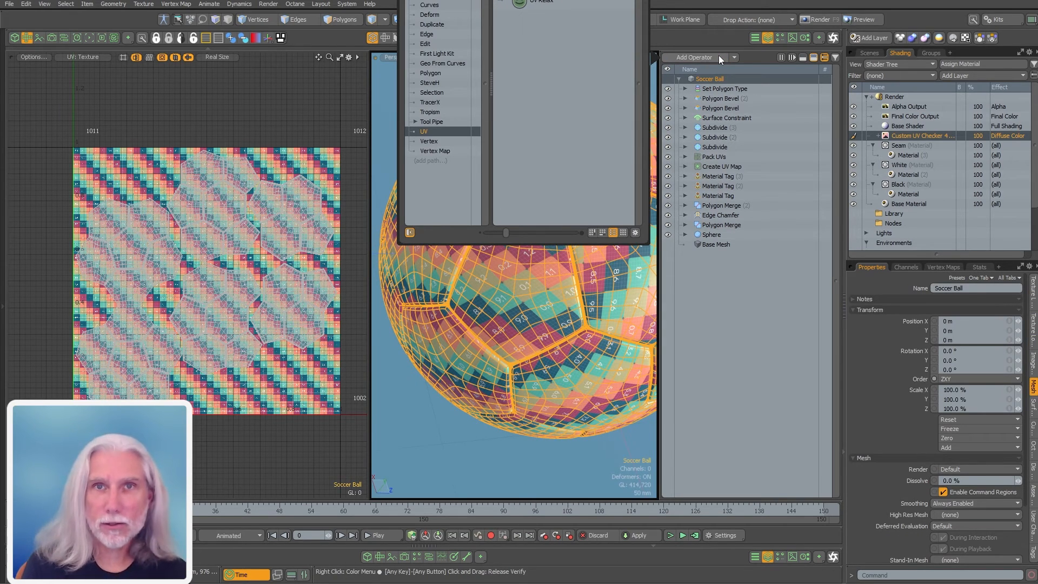
# Add UV Relax between Pack UVs and Create UV Map, relaxing the Texture UV map
pyautogui.press('Return')
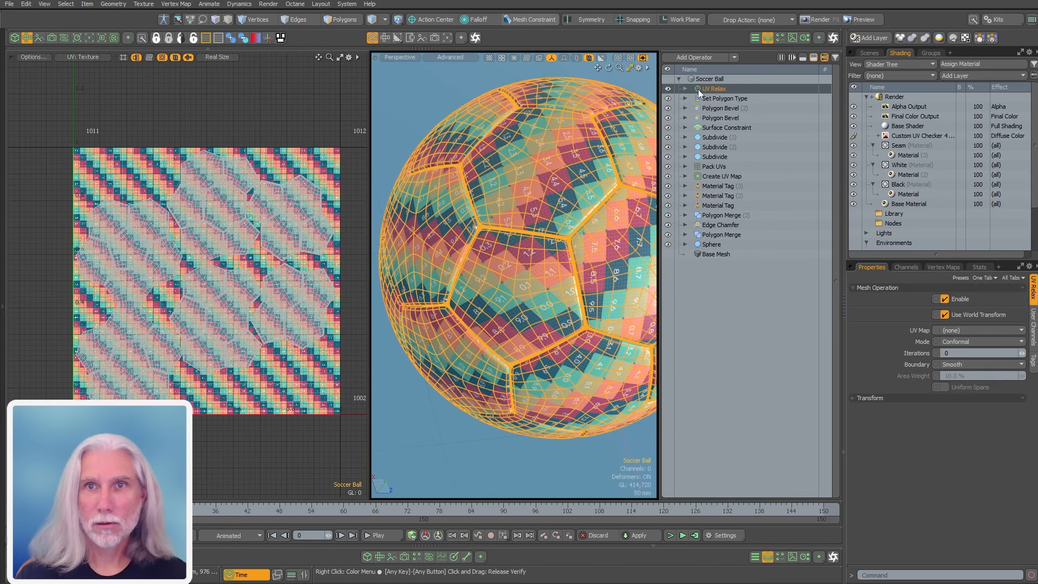
pyautogui.moveTo(723, 88); pyautogui.dragTo(750, 173)
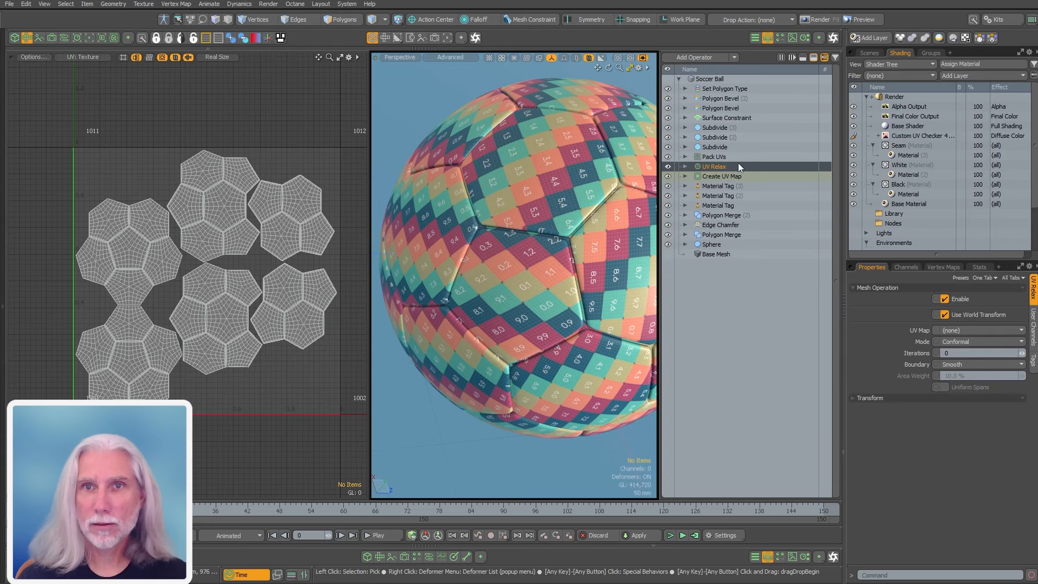
pyautogui.click(981, 341)
pyautogui.click(956, 330)
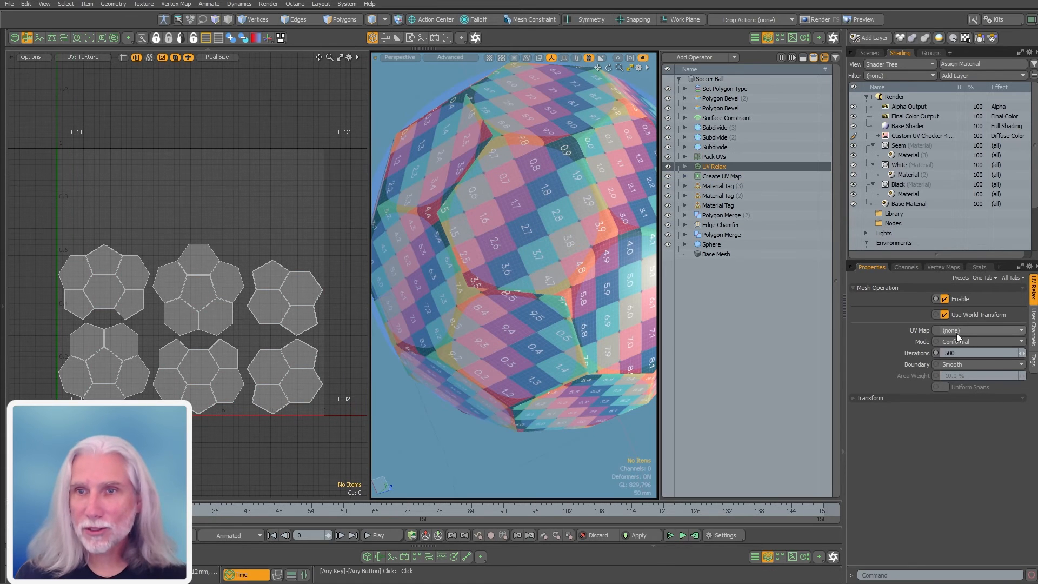
pyautogui.click(959, 349)
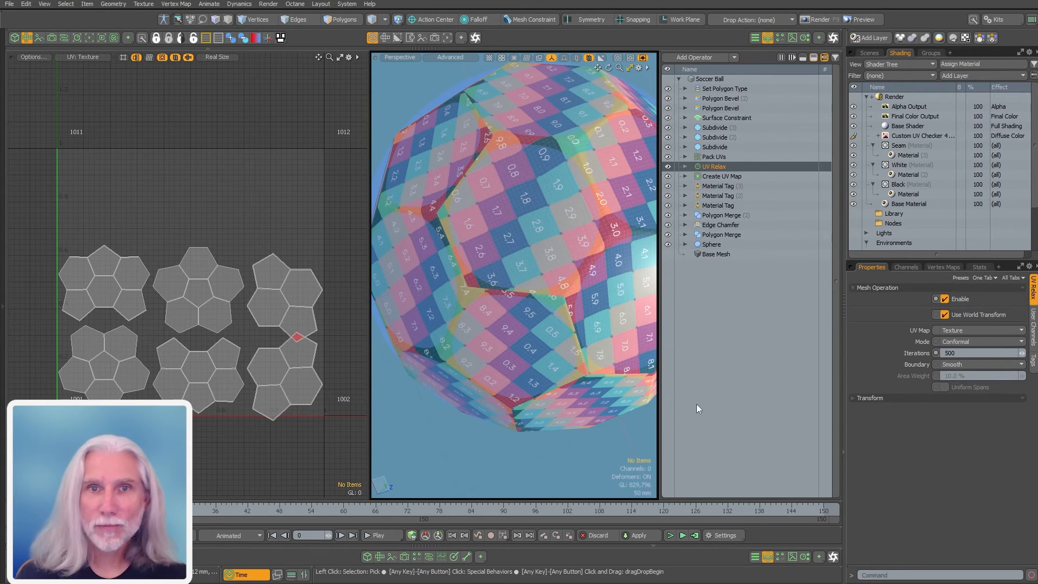
# Compare the checker with UV Relax off around the ball, then close the UV view
pyautogui.keyDown('alt'); pyautogui.moveTo(572, 231); pyautogui.dragTo(613, 208); pyautogui.keyUp('alt')
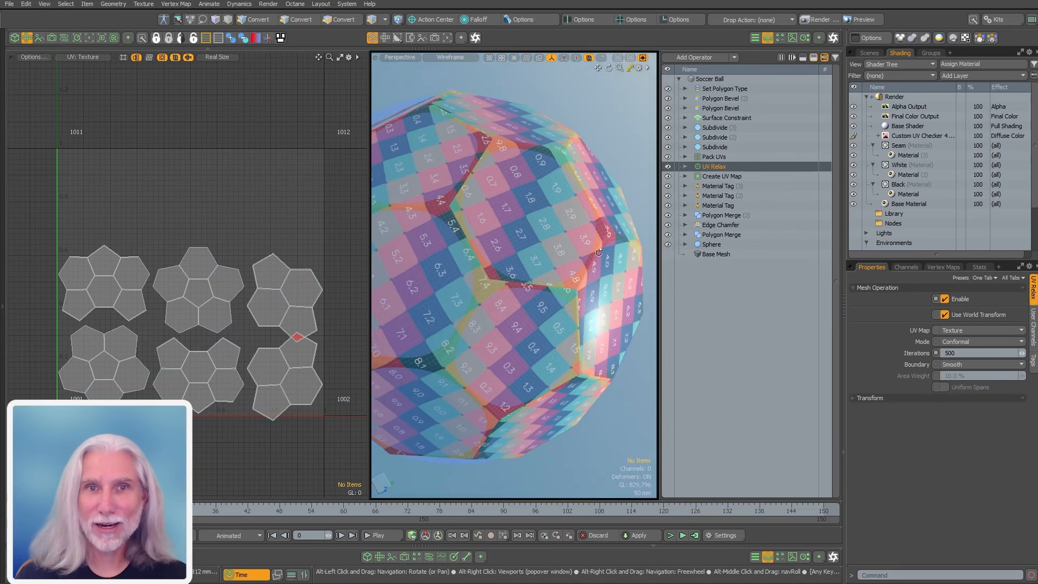
pyautogui.click(721, 79)
pyautogui.keyDown('ctrl'); pyautogui.keyDown('alt'); pyautogui.moveTo(545, 223); pyautogui.dragTo(506, 227); pyautogui.keyUp('alt'); pyautogui.keyUp('ctrl')
pyautogui.click(546, 430)
pyautogui.keyDown('alt'); pyautogui.moveTo(454, 281); pyautogui.dragTo(565, 260); pyautogui.keyUp('alt')
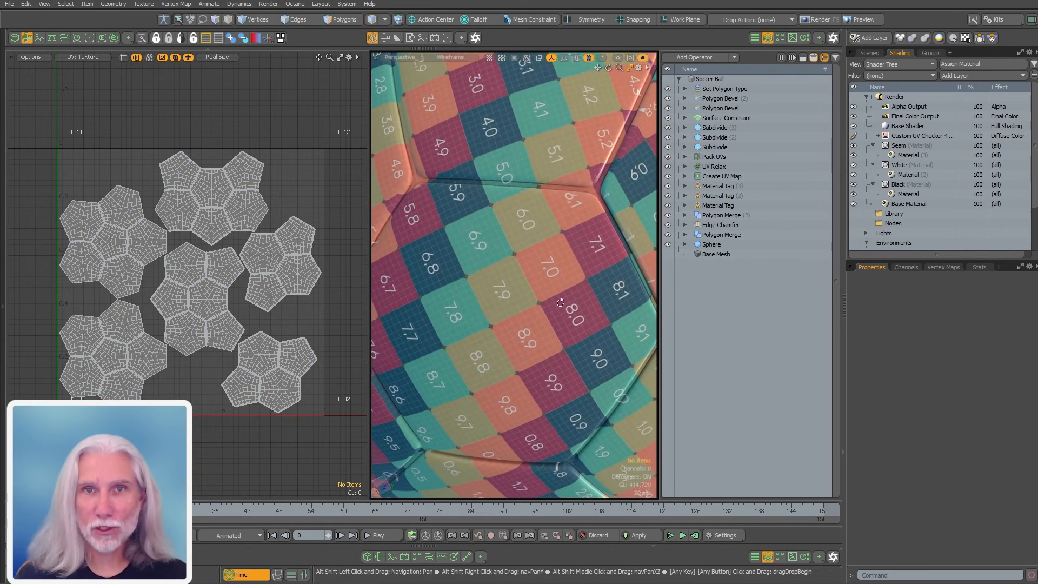
pyautogui.click(668, 166)
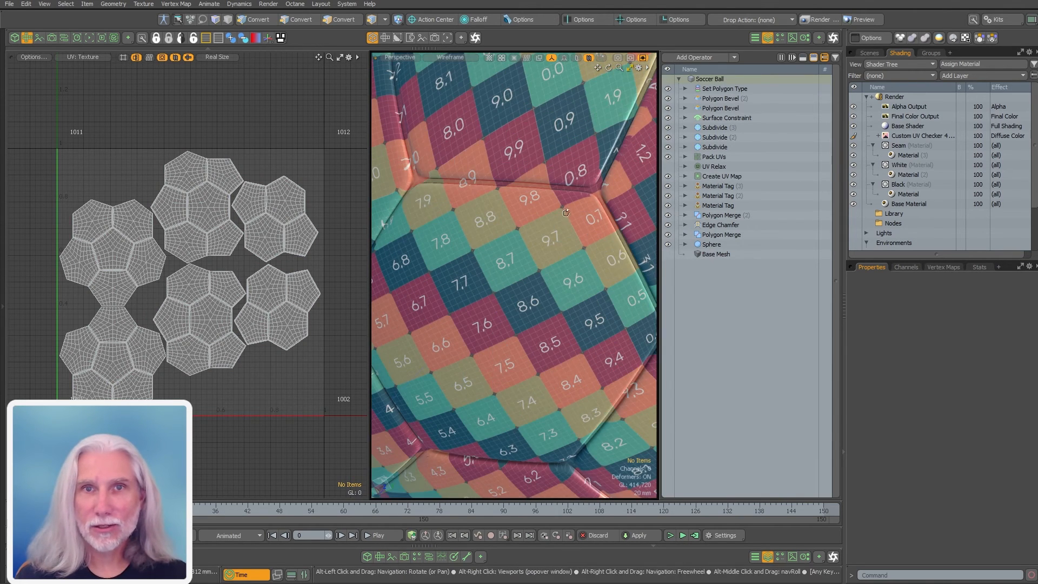
pyautogui.keyDown('ctrl'); pyautogui.keyDown('alt'); pyautogui.moveTo(565, 259); pyautogui.dragTo(519, 281); pyautogui.keyUp('alt'); pyautogui.keyUp('ctrl')
pyautogui.keyDown('ctrl'); pyautogui.keyDown('alt'); pyautogui.moveTo(519, 281); pyautogui.dragTo(595, 324); pyautogui.keyUp('alt'); pyautogui.keyUp('ctrl')
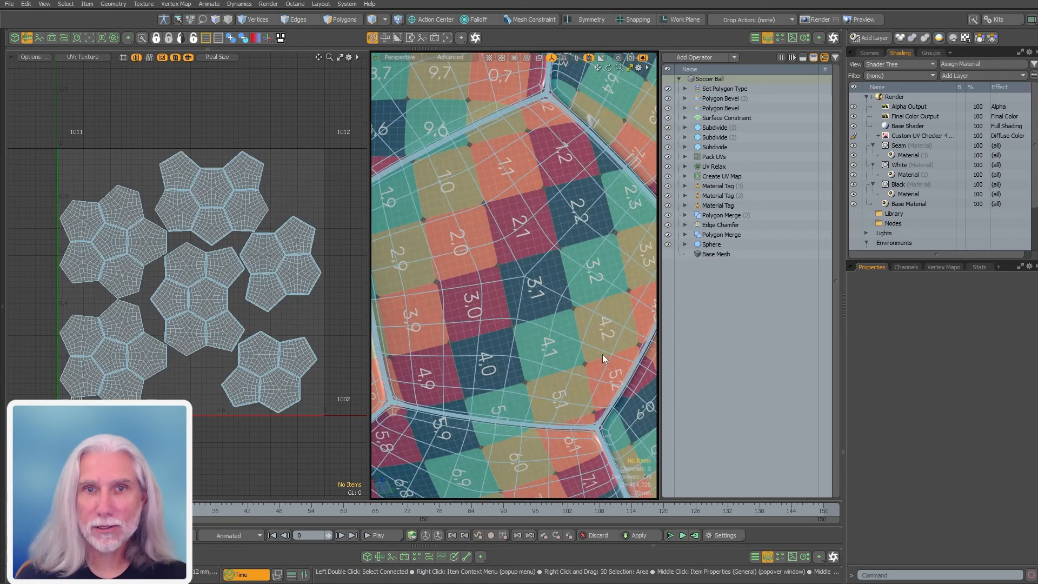
pyautogui.keyDown('ctrl'); pyautogui.keyDown('alt'); pyautogui.moveTo(602, 355); pyautogui.dragTo(552, 299); pyautogui.keyUp('alt'); pyautogui.keyUp('ctrl')
pyautogui.keyDown('alt'); pyautogui.moveTo(551, 300); pyautogui.dragTo(573, 281); pyautogui.keyUp('alt')
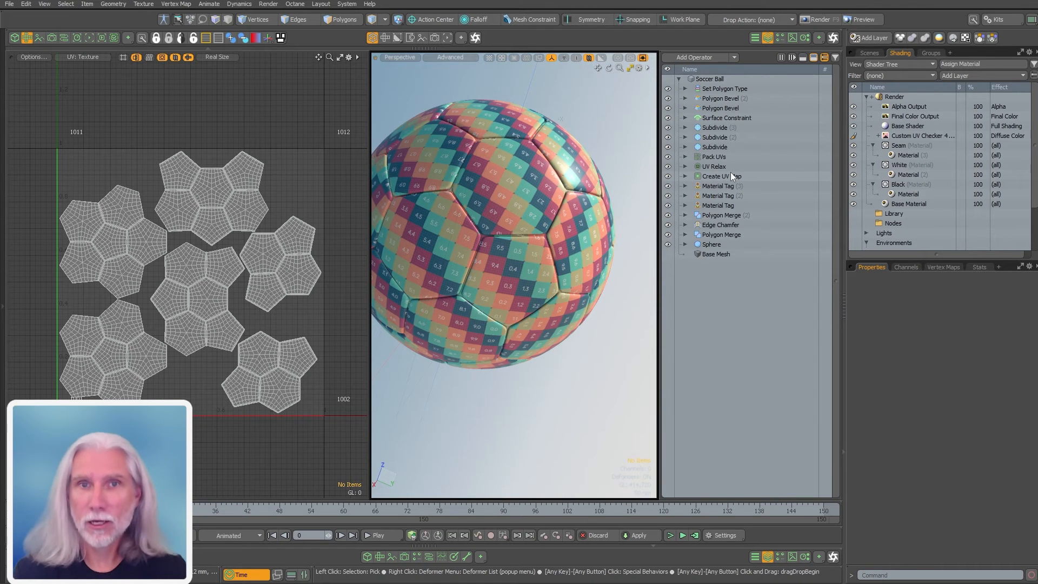
pyautogui.keyDown('alt'); pyautogui.moveTo(474, 307); pyautogui.dragTo(469, 230); pyautogui.keyUp('alt')
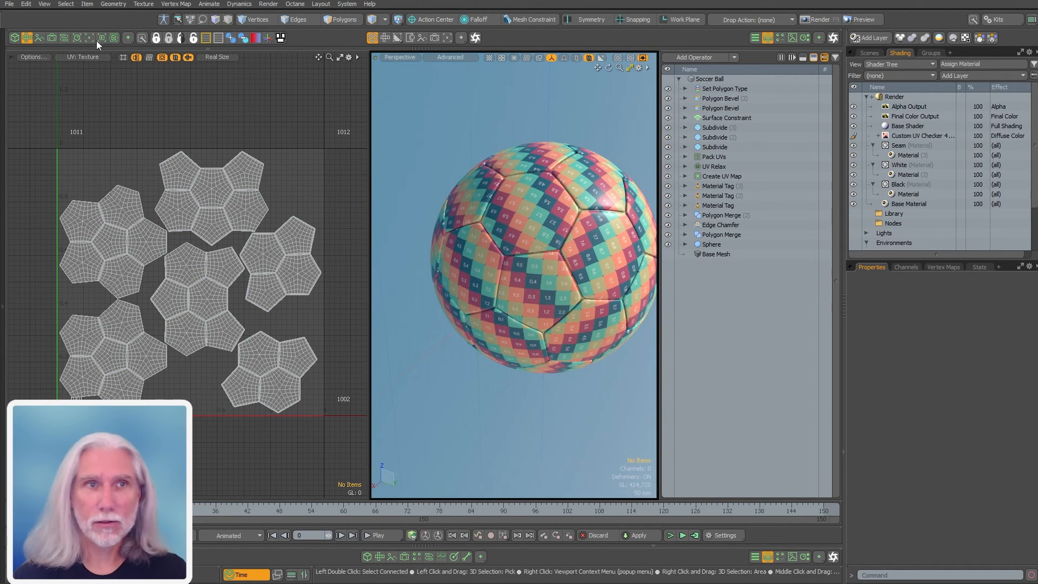
pyautogui.click(27, 37)
# Hide the Custom UV Checker texture layer
pyautogui.keyDown('alt'); pyautogui.moveTo(475, 142); pyautogui.dragTo(507, 131); pyautogui.keyUp('alt')
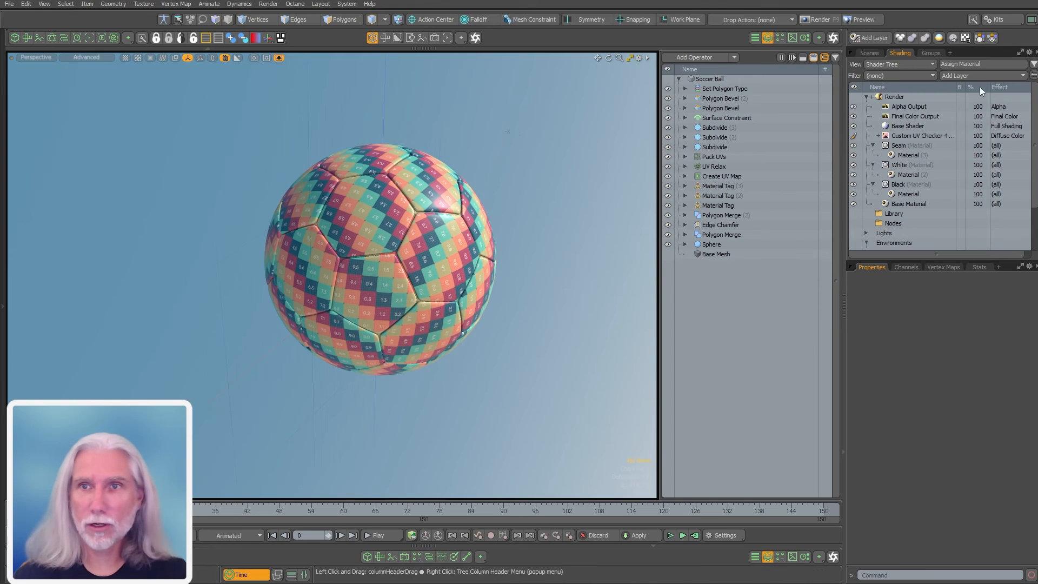
pyautogui.click(853, 136)
pyautogui.keyDown('ctrl'); pyautogui.keyDown('alt'); pyautogui.moveTo(464, 302); pyautogui.dragTo(487, 299); pyautogui.keyUp('alt'); pyautogui.keyUp('ctrl')
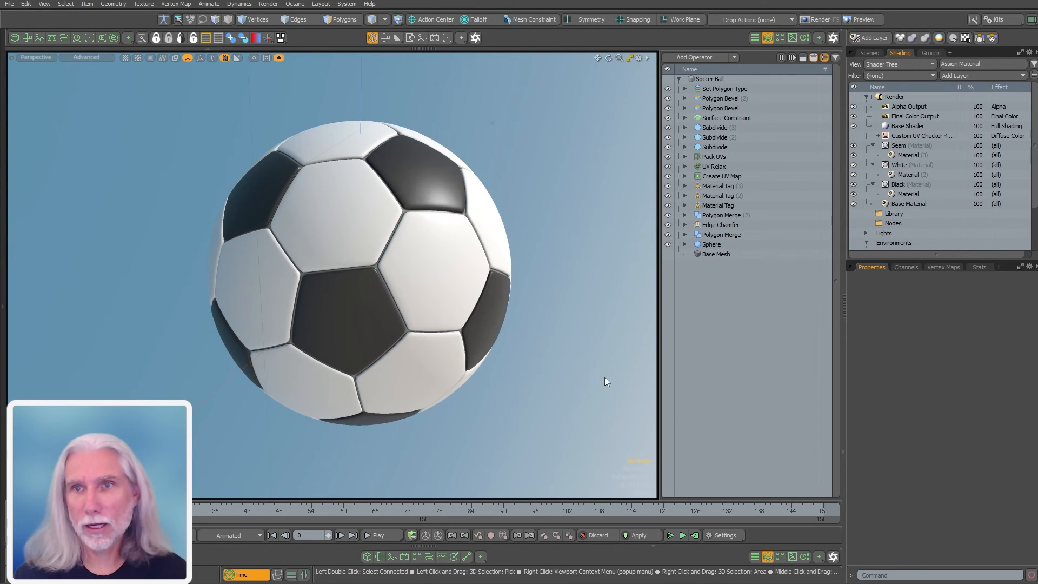
# Load the Logo_Full_Color image as a clip and apply it to the White material
pyautogui.click(790, 38)
pyautogui.click(761, 60)
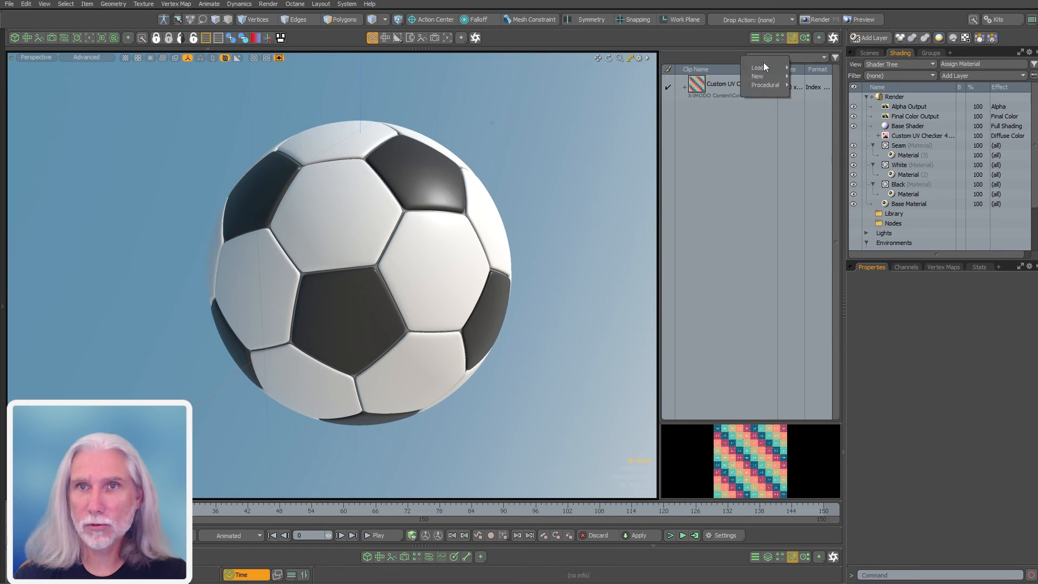
pyautogui.moveTo(763, 67)
pyautogui.click(818, 67)
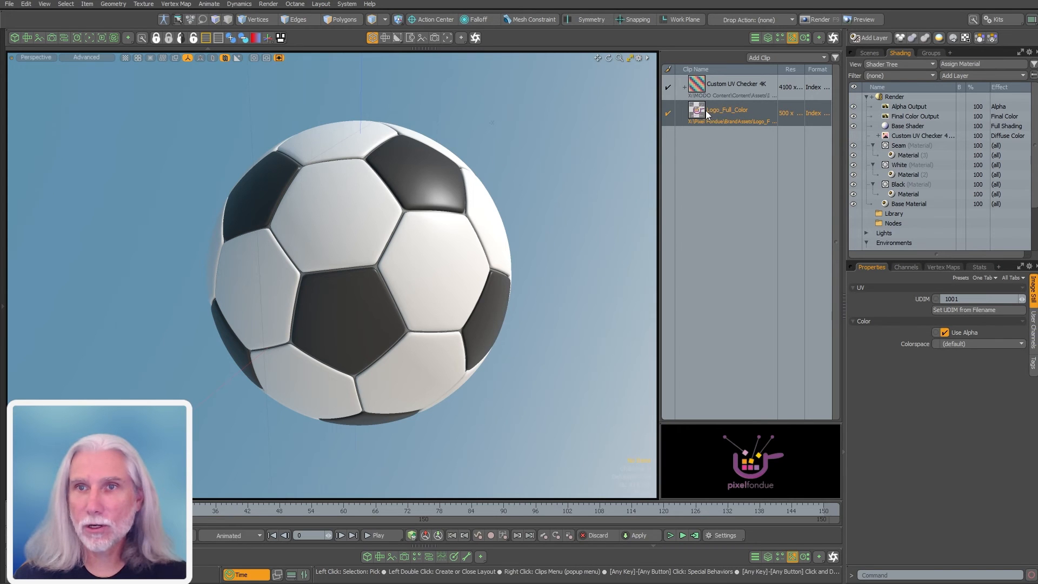
pyautogui.moveTo(706, 111); pyautogui.dragTo(834, 128)
pyautogui.moveTo(927, 168); pyautogui.dragTo(926, 165)
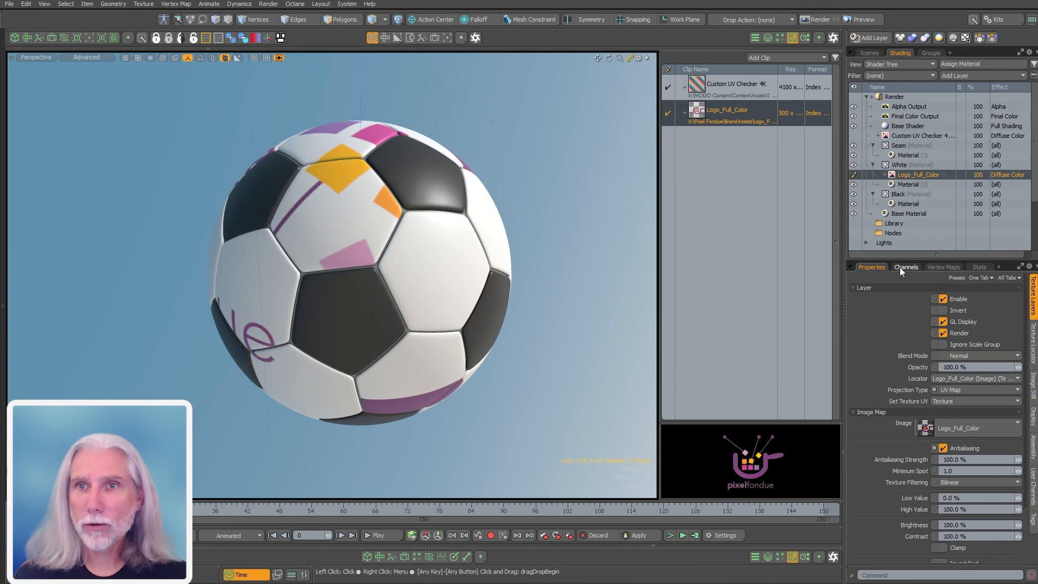
pyautogui.keyDown('alt'); pyautogui.moveTo(469, 286); pyautogui.dragTo(389, 349); pyautogui.keyUp('alt')
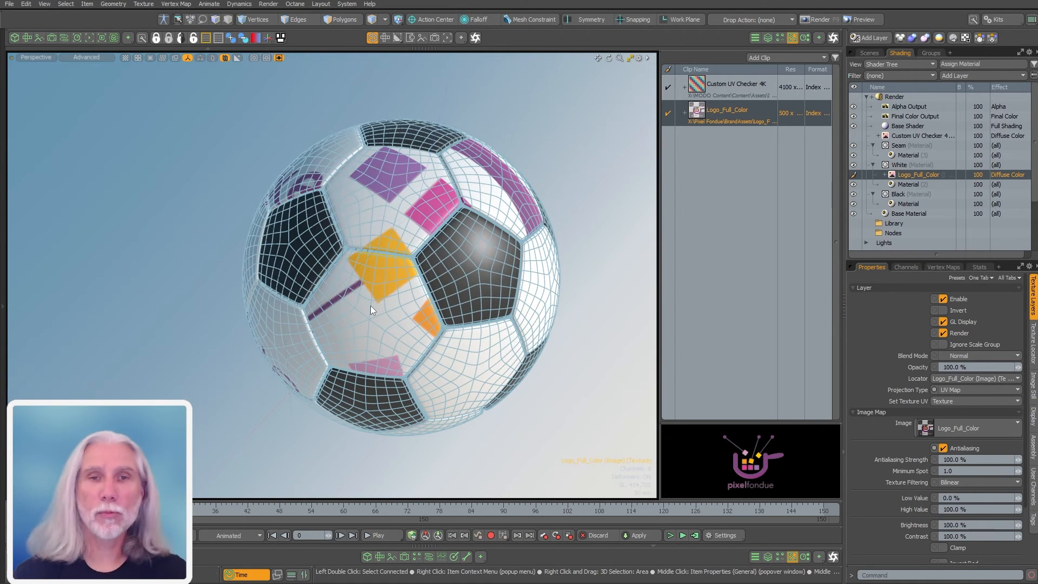
pyautogui.keyDown('alt'); pyautogui.keyDown('shift'); pyautogui.moveTo(448, 279); pyautogui.dragTo(419, 296); pyautogui.keyUp('shift'); pyautogui.keyUp('alt')
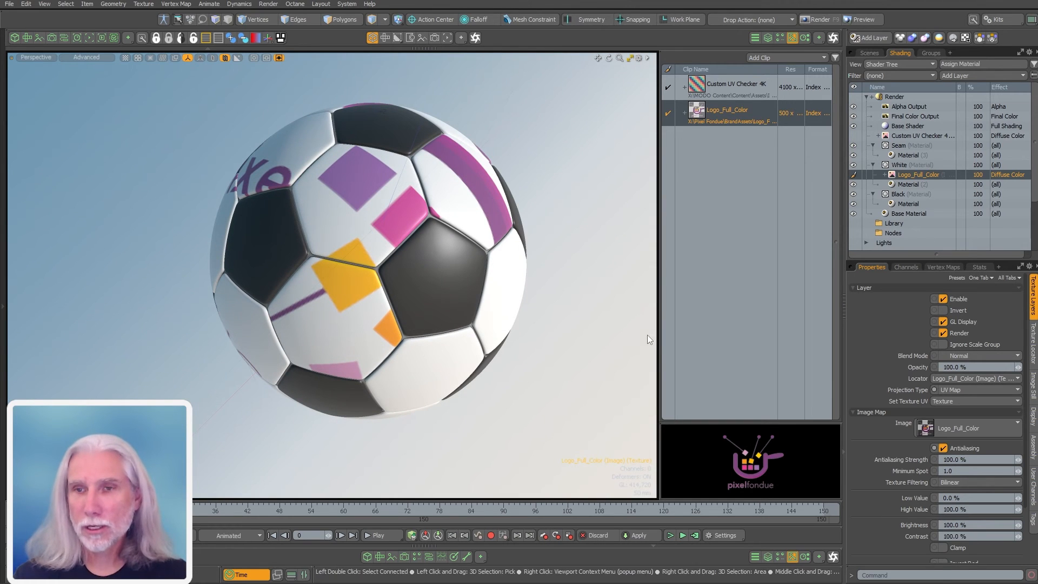
# Project the logo flat onto the ball and turn off its horizontal and vertical tiling
pyautogui.click(951, 392)
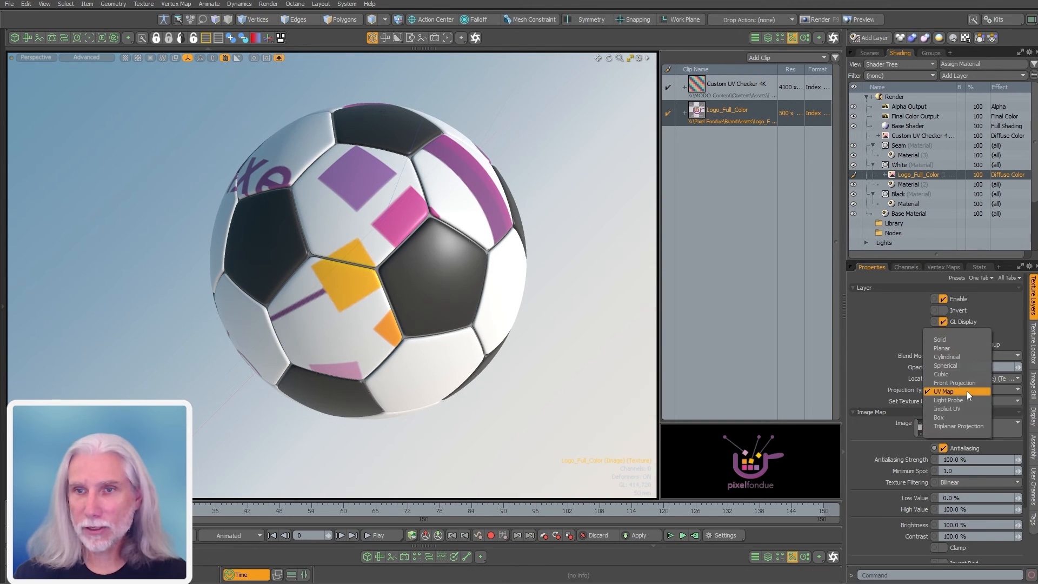
pyautogui.click(956, 348)
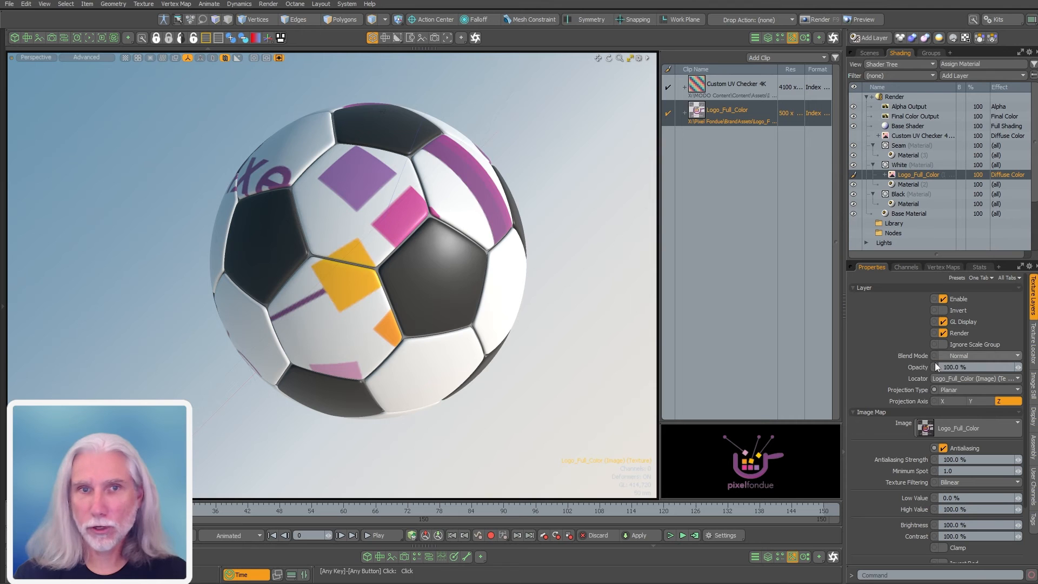
pyautogui.keyDown('alt'); pyautogui.moveTo(443, 379); pyautogui.dragTo(554, 346); pyautogui.keyUp('alt')
pyautogui.click(1032, 354)
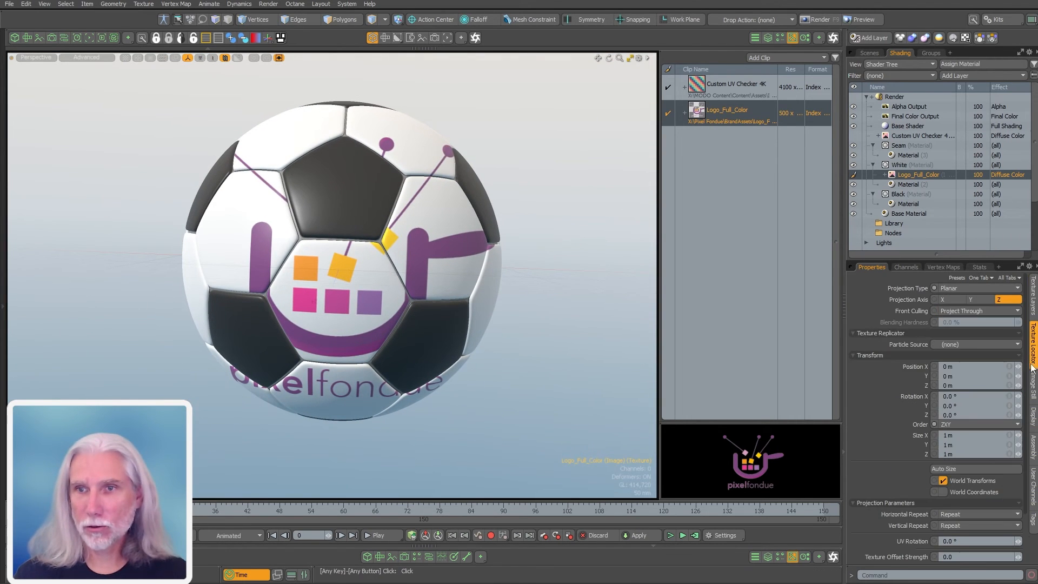
pyautogui.click(949, 515)
pyautogui.click(957, 532)
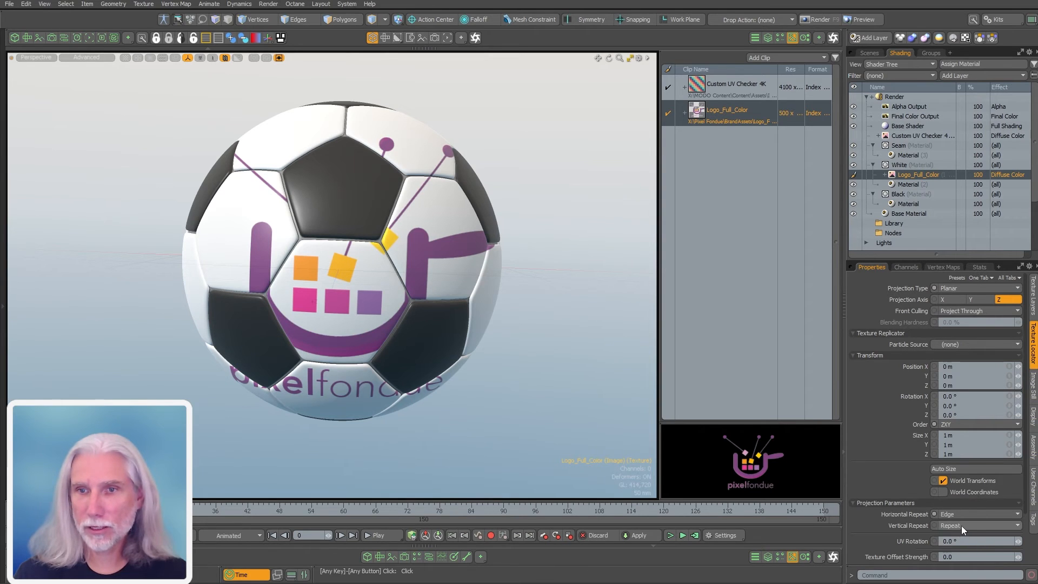
pyautogui.click(961, 525)
pyautogui.click(957, 542)
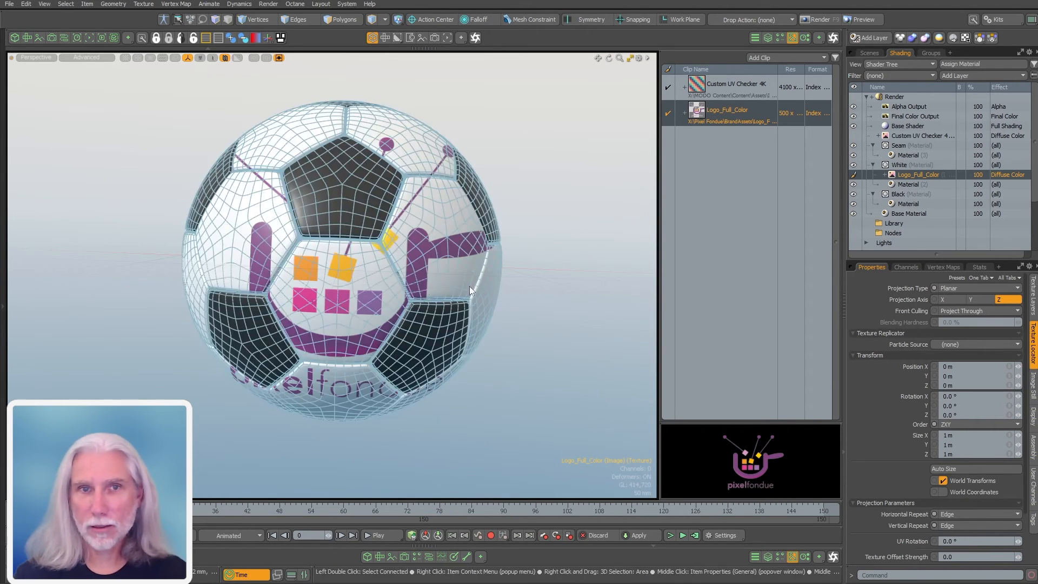
# Select the Logo_Full_Color texture locator and scale it down to 330 mm
pyautogui.press('r')
pyautogui.keyDown('alt'); pyautogui.moveTo(603, 237); pyautogui.dragTo(597, 235); pyautogui.keyUp('alt')
pyautogui.click(885, 174)
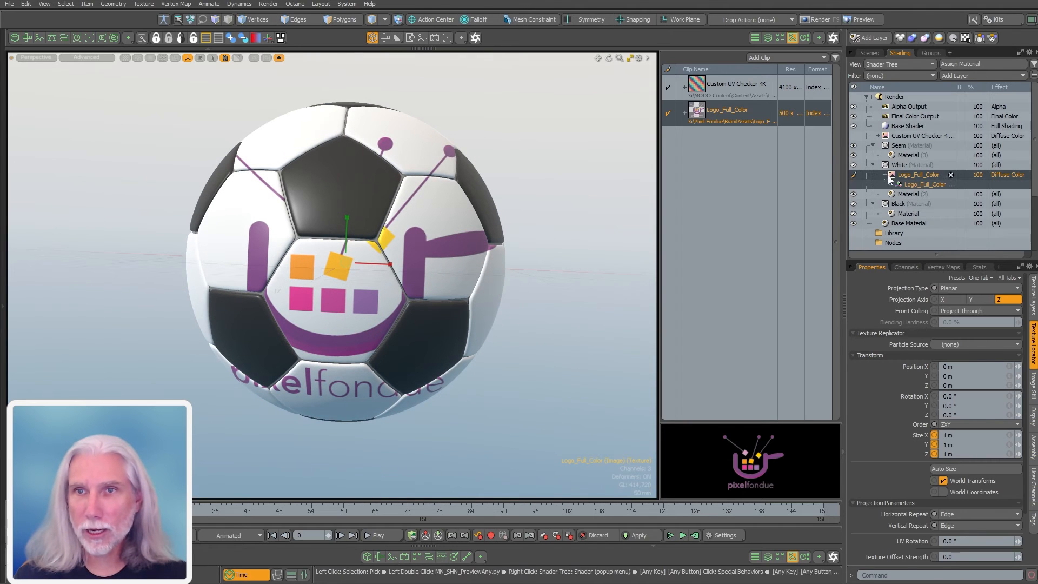
pyautogui.click(911, 184)
pyautogui.moveTo(478, 335)
pyautogui.keyDown('alt'); pyautogui.mouseDown()
pyautogui.moveTo(440, 335)
pyautogui.moveTo(465, 334)
pyautogui.mouseUp(); pyautogui.keyUp('alt')
pyautogui.moveTo(352, 265)
pyautogui.mouseDown()
pyautogui.moveTo(316, 268)
pyautogui.moveTo(362, 282)
pyautogui.mouseUp()
# Move the logo down to -90 mm so it sits on a white panel
pyautogui.press('w')
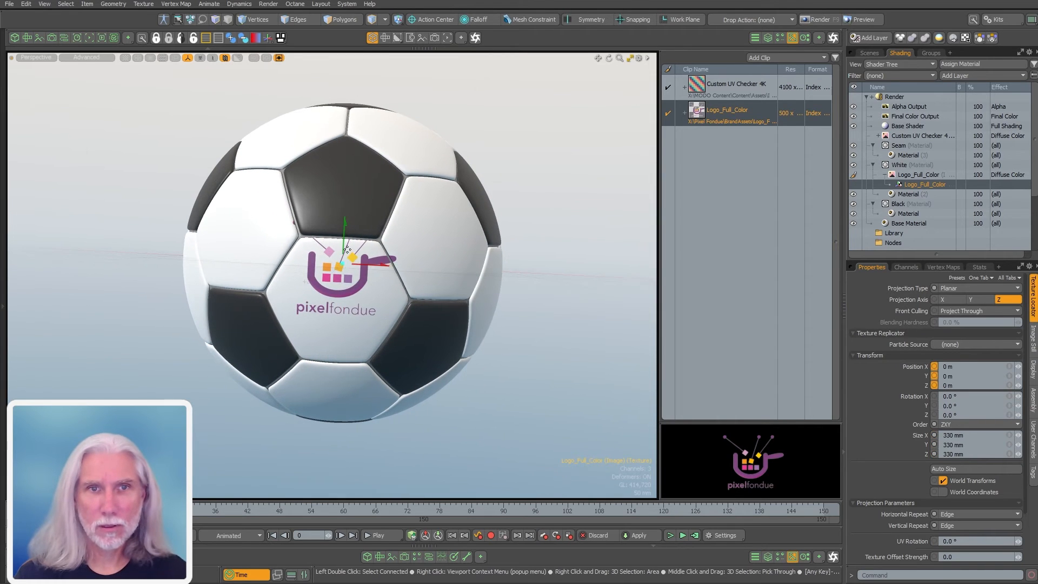
pyautogui.moveTo(344, 225); pyautogui.dragTo(502, 291)
pyautogui.keyDown('ctrl'); pyautogui.keyDown('alt'); pyautogui.moveTo(502, 292); pyautogui.dragTo(400, 297); pyautogui.keyUp('alt'); pyautogui.keyUp('ctrl')
pyautogui.keyDown('alt'); pyautogui.moveTo(400, 297); pyautogui.dragTo(364, 338); pyautogui.keyUp('alt')
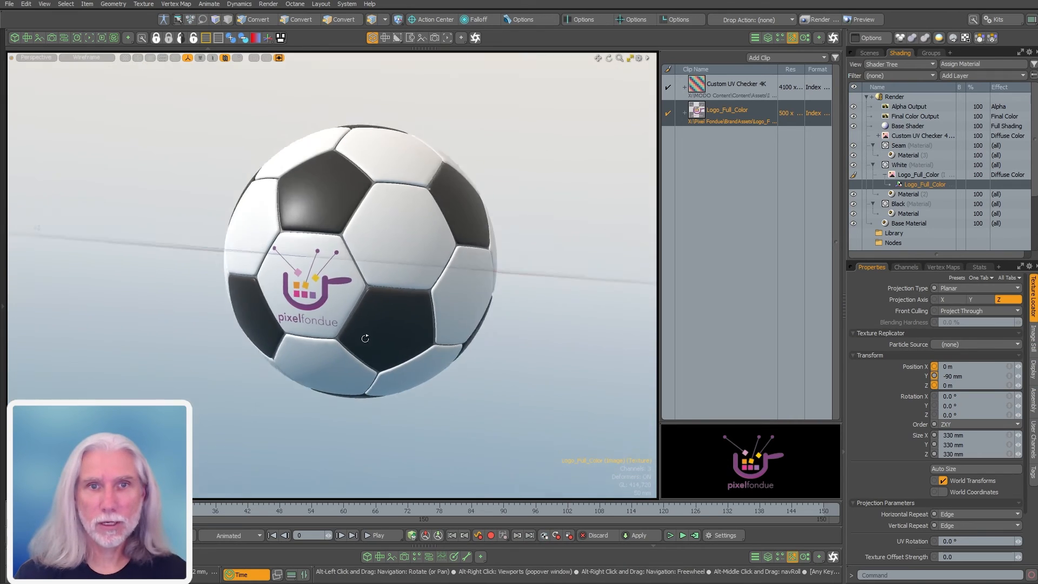
# Open the Imperfections_A folder in the Preset Browser
pyautogui.click(552, 339)
pyautogui.keyDown('alt'); pyautogui.moveTo(421, 271); pyautogui.dragTo(448, 285); pyautogui.keyUp('alt')
pyautogui.click(779, 38)
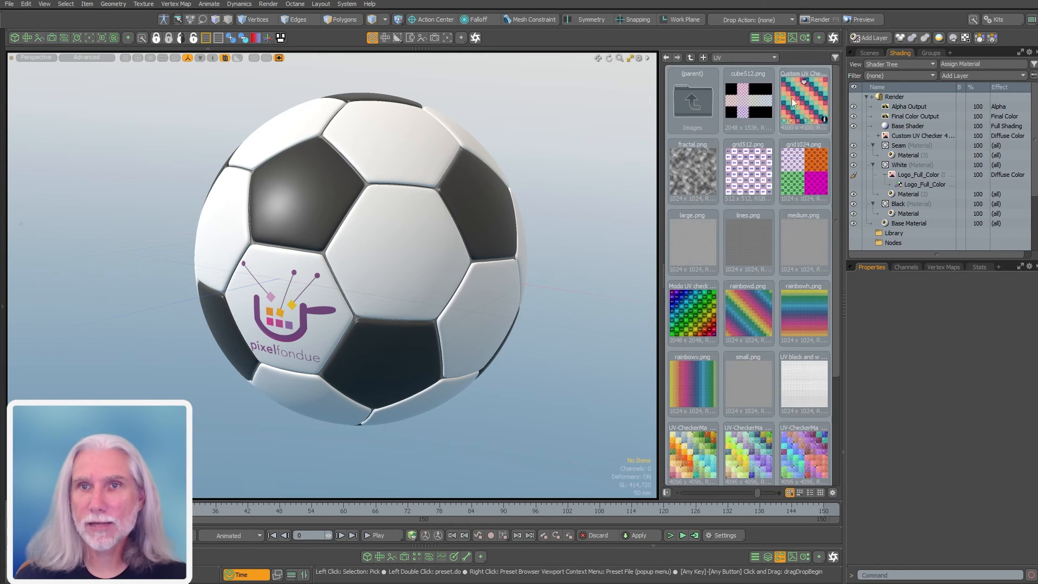
pyautogui.click(729, 59)
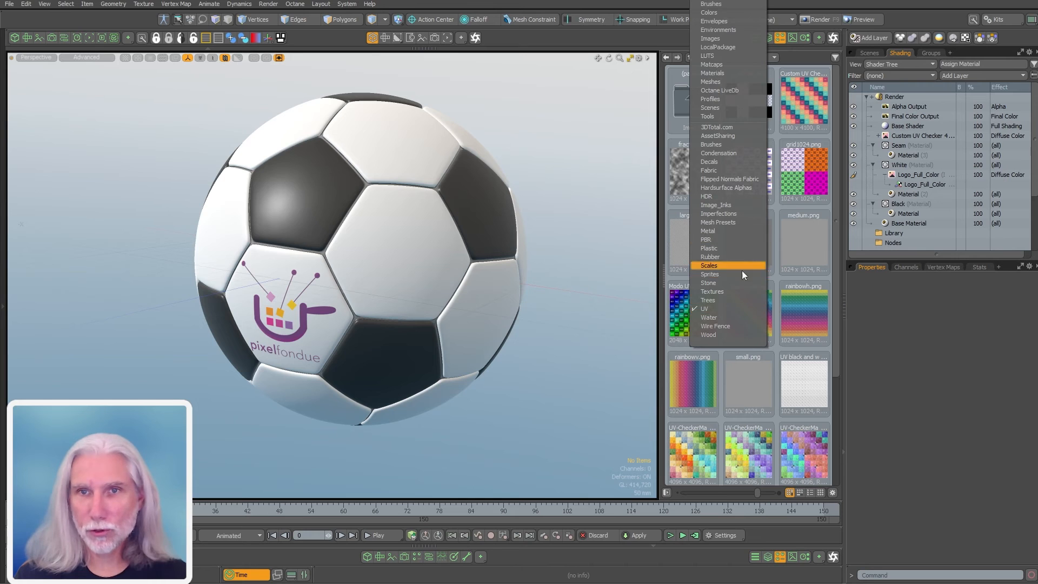
pyautogui.click(739, 214)
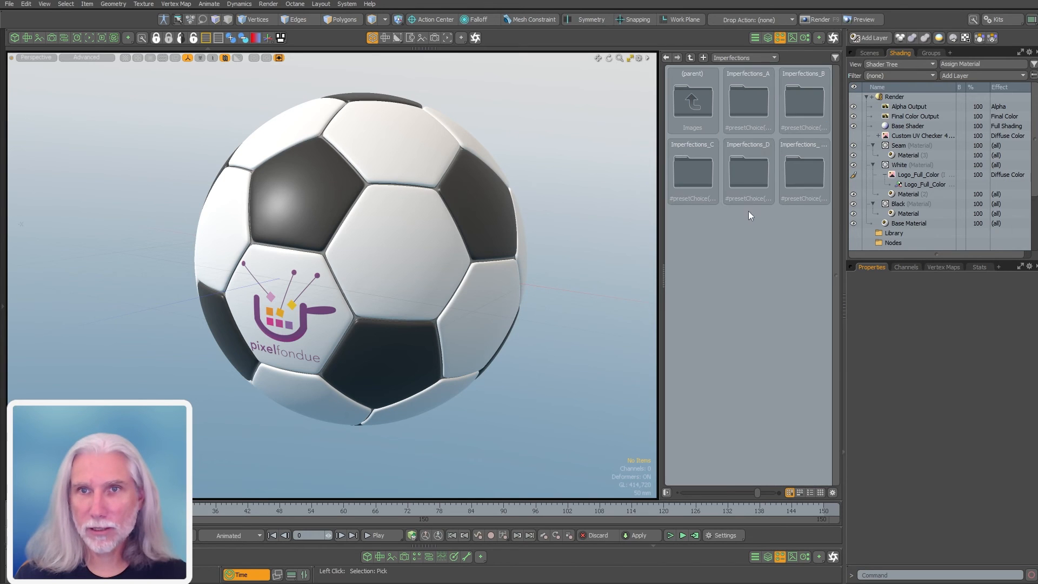
pyautogui.doubleClick(756, 102)
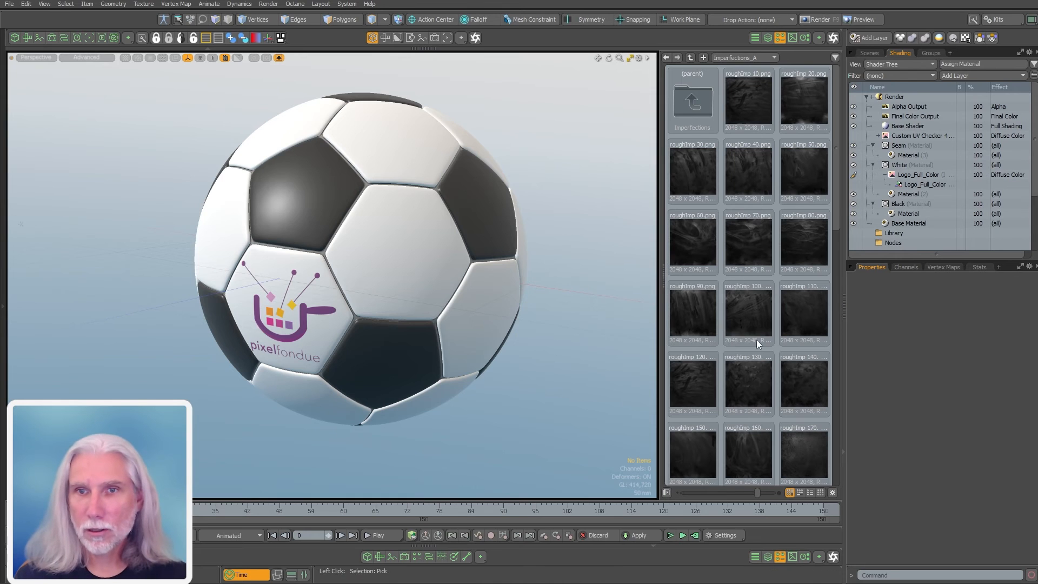
# Apply roughImp_120 to the Black material and inspect the scuffed pentagons
pyautogui.moveTo(692, 381); pyautogui.dragTo(923, 209)
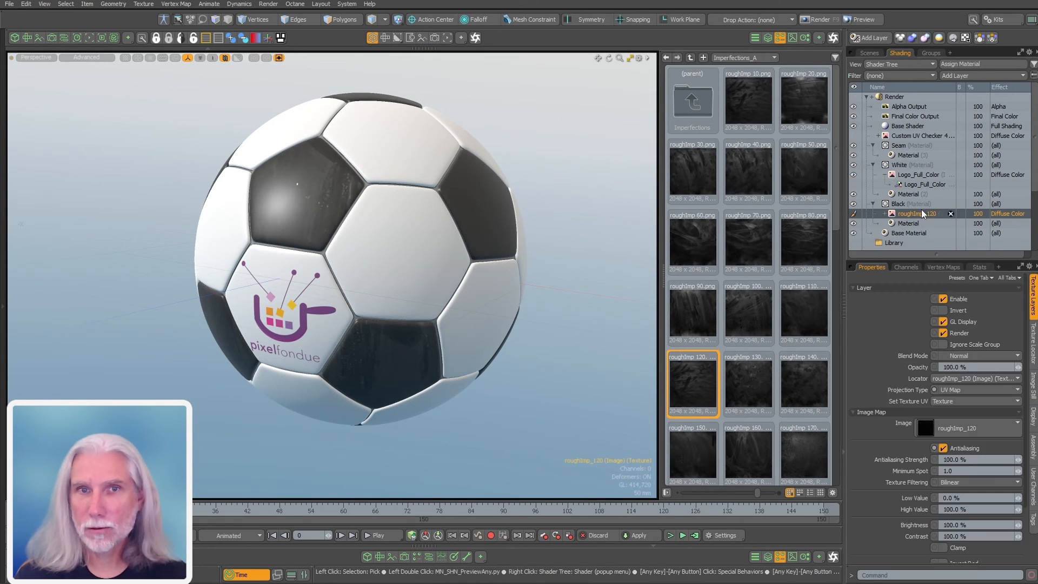
pyautogui.keyDown('alt'); pyautogui.moveTo(432, 179); pyautogui.dragTo(465, 303); pyautogui.keyUp('alt')
pyautogui.keyDown('ctrl'); pyautogui.keyDown('alt'); pyautogui.moveTo(465, 303); pyautogui.dragTo(367, 230); pyautogui.keyUp('alt'); pyautogui.keyUp('ctrl')
pyautogui.keyDown('alt'); pyautogui.moveTo(367, 230); pyautogui.dragTo(324, 275); pyautogui.keyUp('alt')
pyautogui.moveTo(324, 276)
pyautogui.keyDown('alt'); pyautogui.keyDown('shift'); pyautogui.mouseDown()
pyautogui.moveTo(389, 266)
pyautogui.moveTo(340, 338)
pyautogui.moveTo(482, 265)
pyautogui.moveTo(324, 260)
pyautogui.mouseUp(); pyautogui.keyUp('shift'); pyautogui.keyUp('alt')
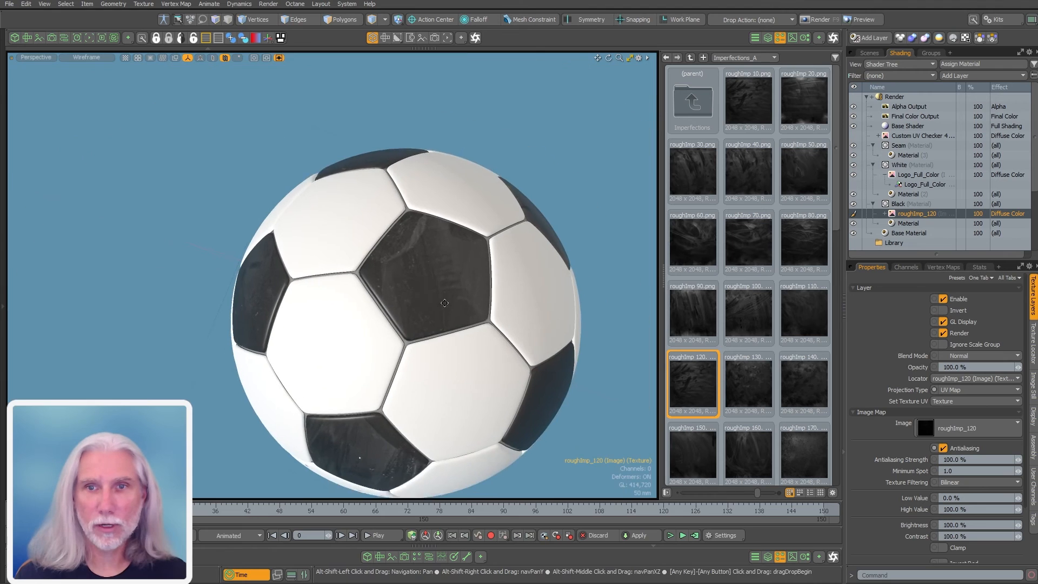
pyautogui.keyDown('alt'); pyautogui.keyDown('shift'); pyautogui.moveTo(573, 297); pyautogui.dragTo(530, 260); pyautogui.keyUp('shift'); pyautogui.keyUp('alt')
# Add roughImp_200 to the Black material as a second imperfection layer
pyautogui.moveTo(837, 224); pyautogui.dragTo(848, 337)
pyautogui.moveTo(747, 241); pyautogui.dragTo(924, 206)
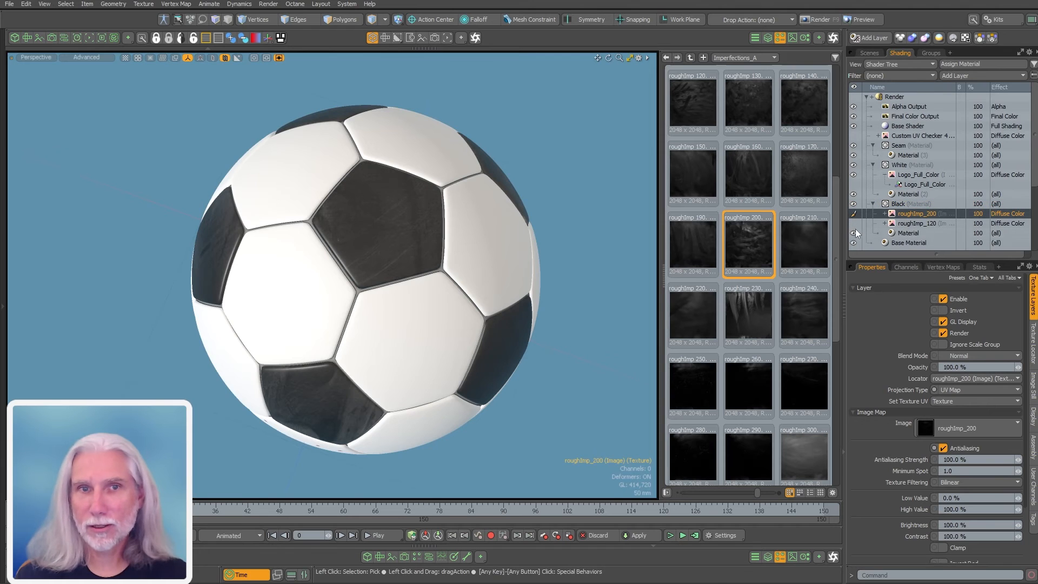
pyautogui.keyDown('alt'); pyautogui.moveTo(438, 408); pyautogui.dragTo(409, 213); pyautogui.keyUp('alt')
pyautogui.scroll(3, 410, 214)
pyautogui.keyDown('alt'); pyautogui.moveTo(418, 324); pyautogui.dragTo(413, 290); pyautogui.keyUp('alt')
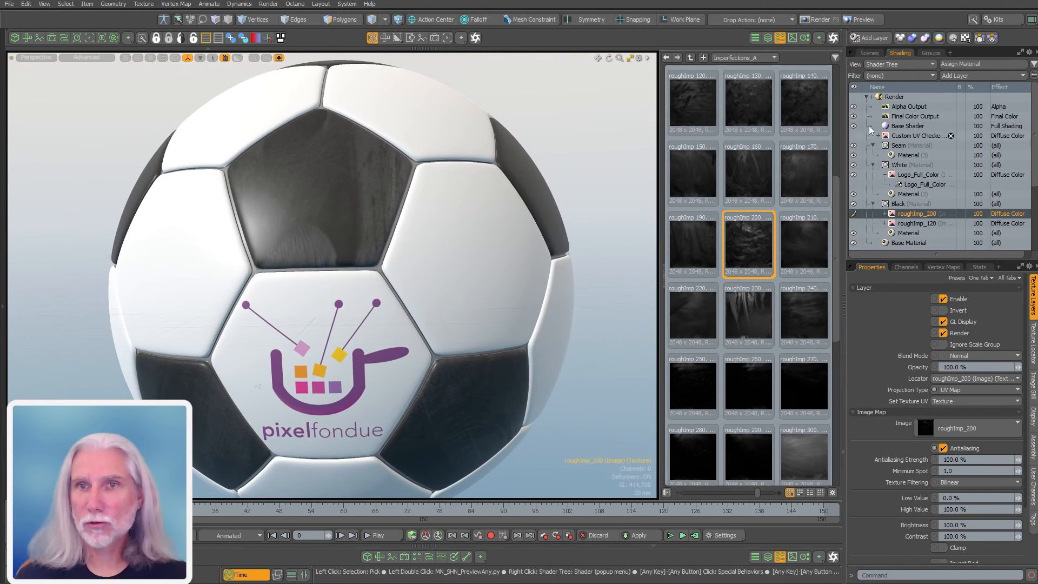
pyautogui.moveTo(838, 222); pyautogui.dragTo(849, 65)
# Drag 26.tif from Imperfections_B onto the White material
pyautogui.click(746, 58)
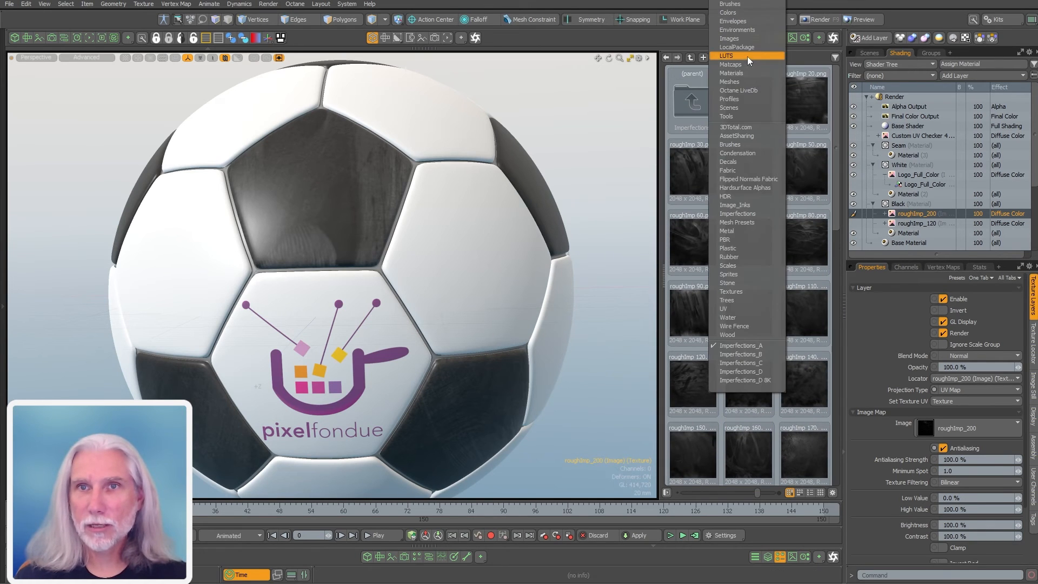
pyautogui.click(690, 57)
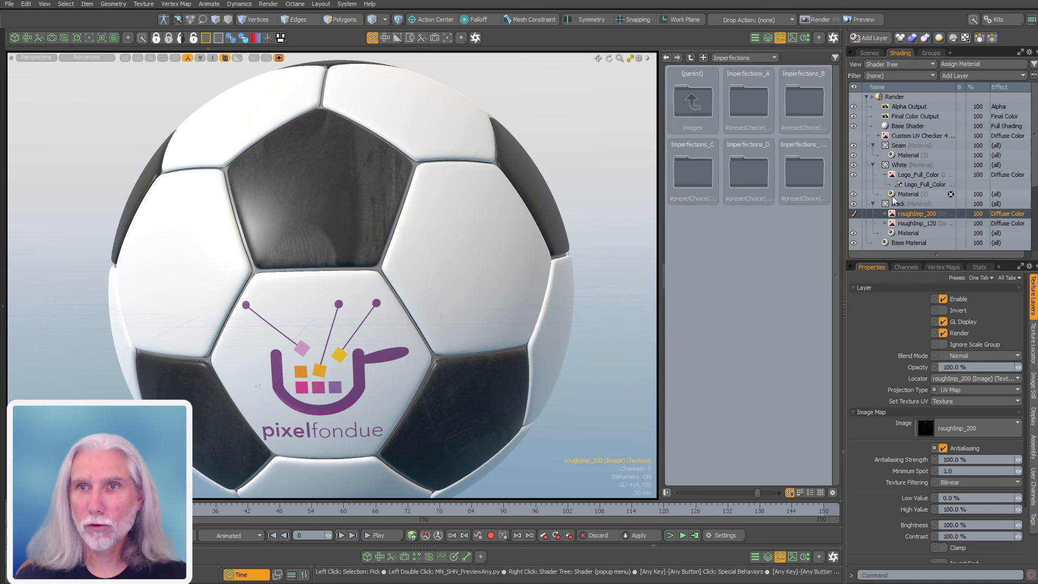
pyautogui.doubleClick(805, 101)
pyautogui.scroll(-10, 808, 348)
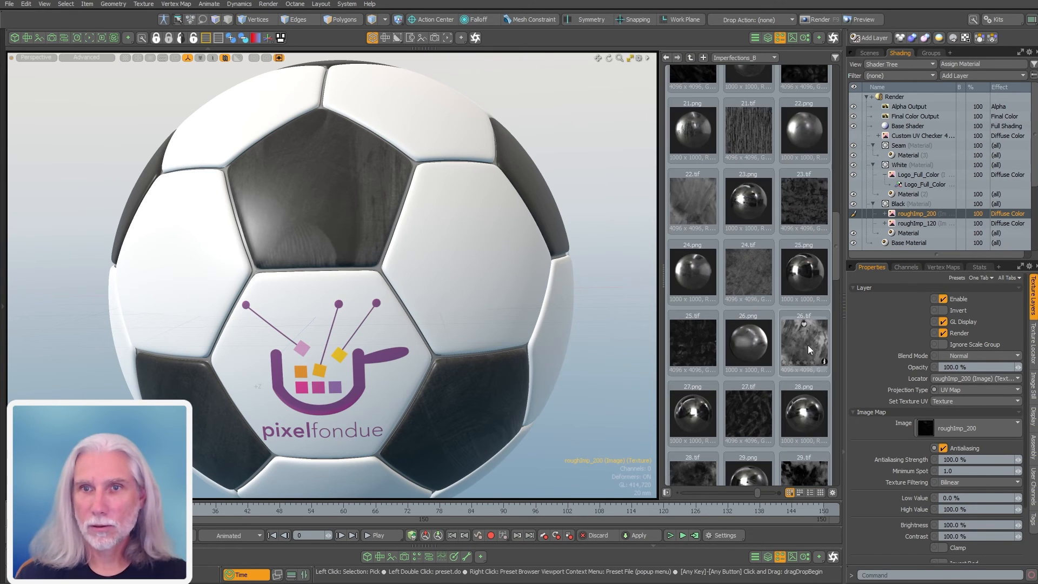
pyautogui.moveTo(935, 205); pyautogui.dragTo(921, 193)
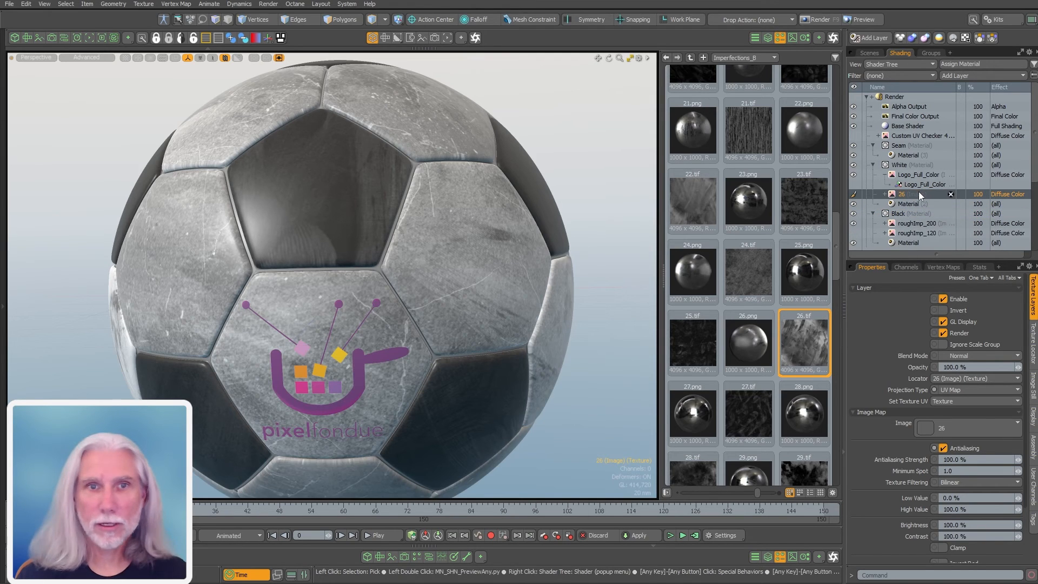
# Raise the 26 scratch layer's brightness to 150%
pyautogui.click(982, 523)
pyautogui.write('150')
pyautogui.press('Return')
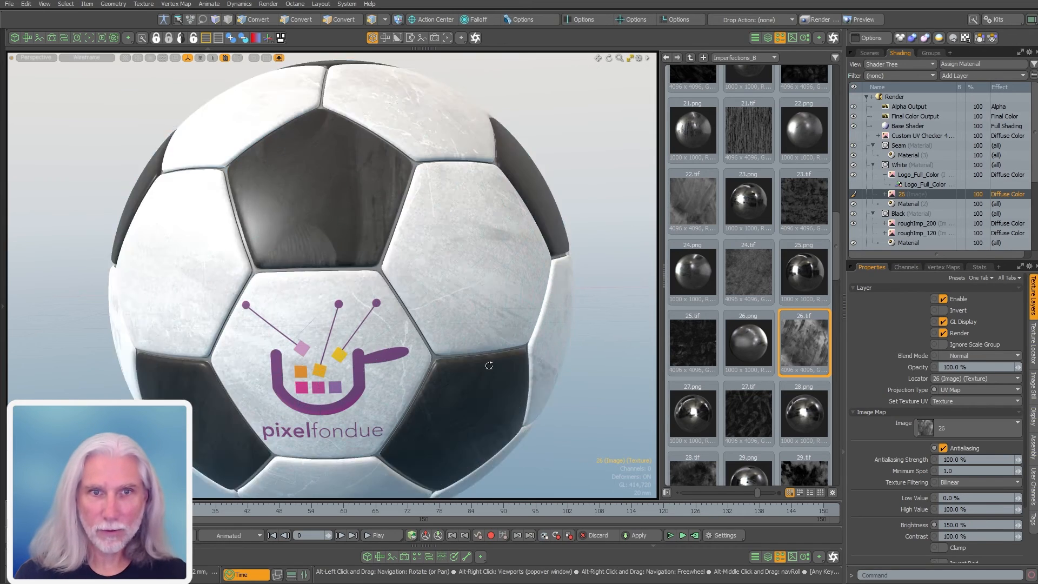
pyautogui.scroll(-3, 489, 362)
pyautogui.keyDown('alt'); pyautogui.moveTo(488, 361); pyautogui.dragTo(300, 348); pyautogui.keyUp('alt')
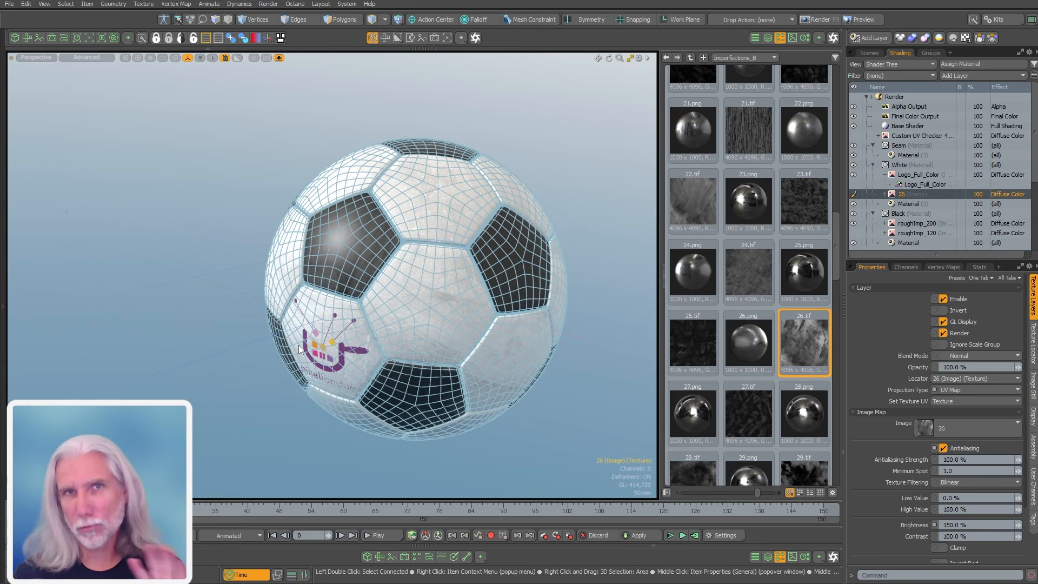
pyautogui.keyDown('alt'); pyautogui.moveTo(299, 350); pyautogui.dragTo(340, 361); pyautogui.keyUp('alt')
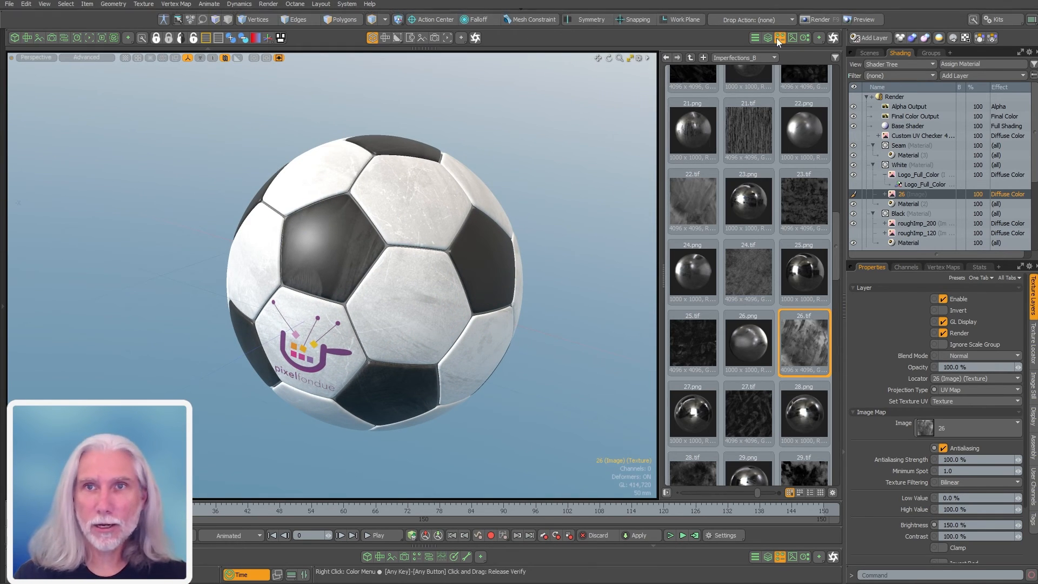
# Put away the Preset Browser and switch the upper-right panel to the Scenes item list
pyautogui.click(779, 38)
pyautogui.keyDown('alt'); pyautogui.moveTo(777, 300); pyautogui.dragTo(503, 367); pyautogui.keyUp('alt')
pyautogui.keyDown('ctrl'); pyautogui.keyDown('alt'); pyautogui.moveTo(502, 368); pyautogui.dragTo(564, 373); pyautogui.keyUp('alt'); pyautogui.keyUp('ctrl')
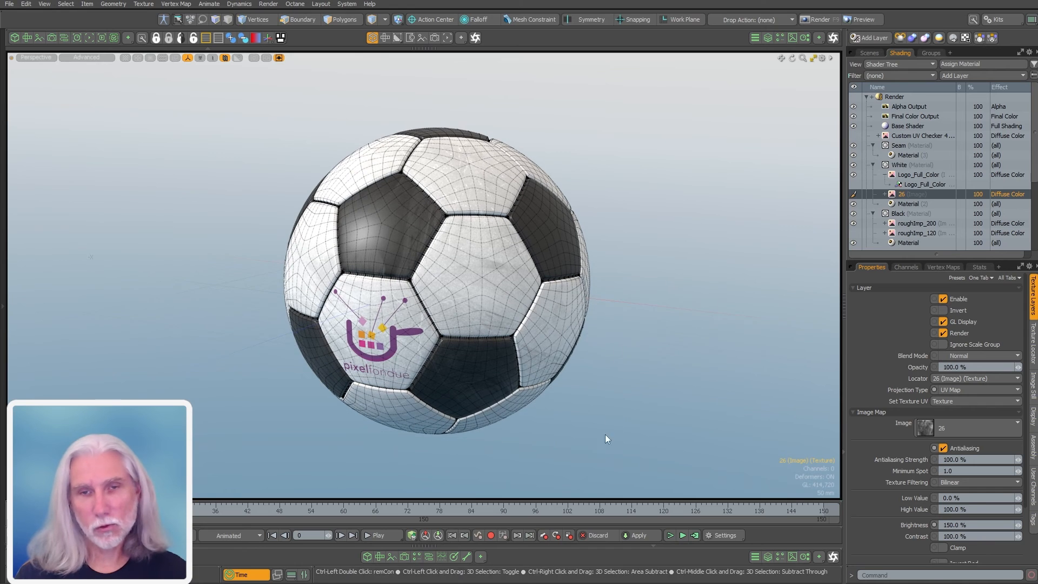
pyautogui.keyDown('alt'); pyautogui.moveTo(648, 398); pyautogui.dragTo(667, 347); pyautogui.keyUp('alt')
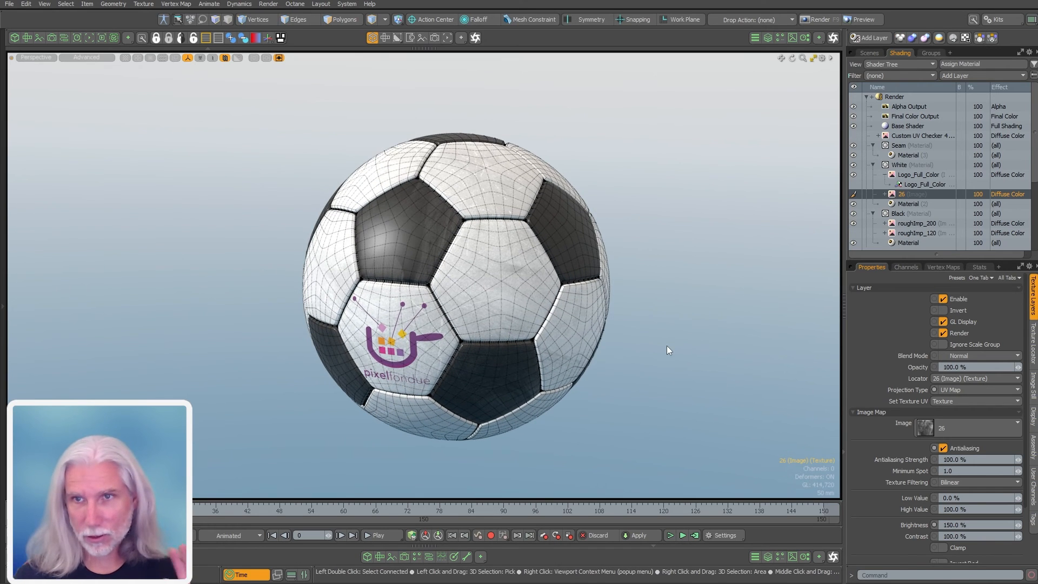
pyautogui.click(666, 345)
pyautogui.click(869, 53)
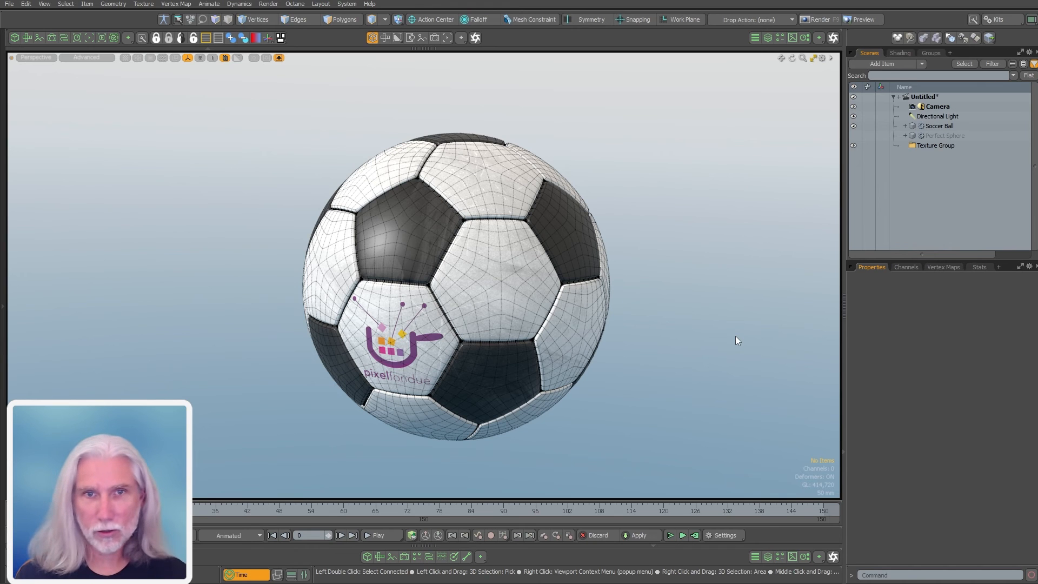
pyautogui.keyDown('alt'); pyautogui.moveTo(735, 336); pyautogui.dragTo(693, 302); pyautogui.keyUp('alt')
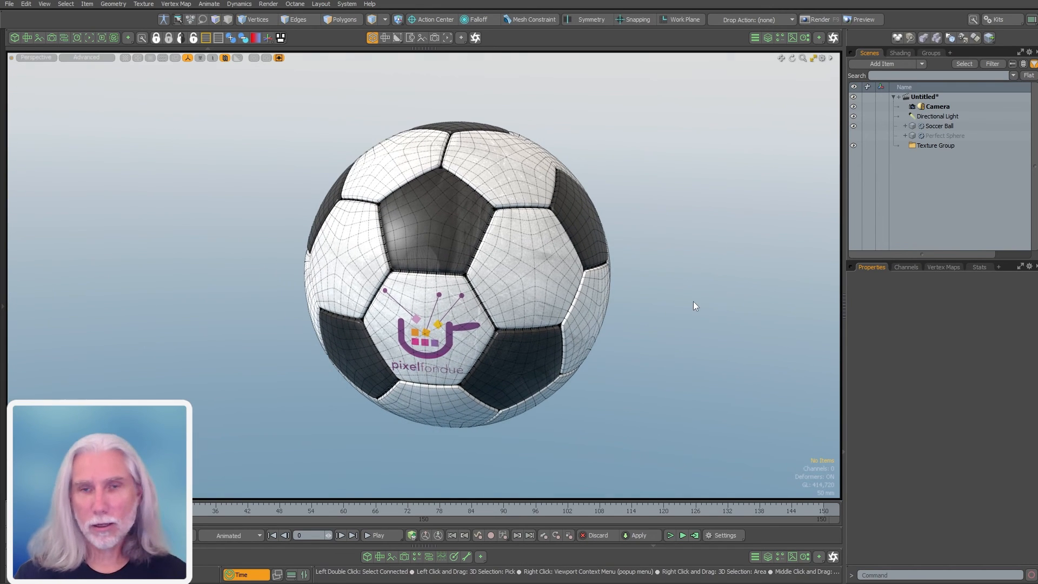
# Turn off Soccer Ball's visibility and turn on Perfect Sphere's in the Item List
pyautogui.click(853, 126)
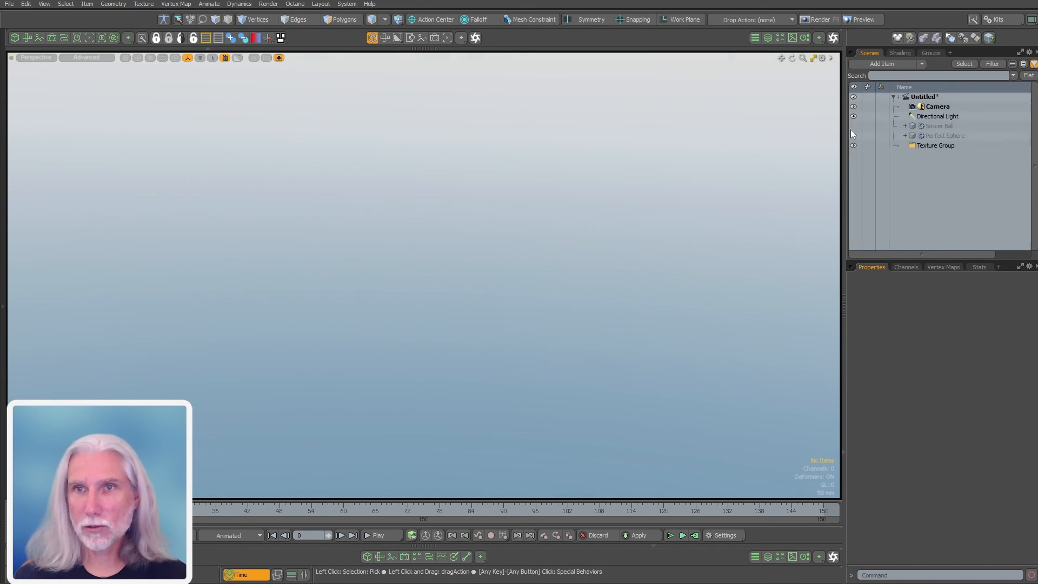
pyautogui.click(852, 135)
pyautogui.keyDown('alt'); pyautogui.moveTo(707, 224); pyautogui.dragTo(643, 276); pyautogui.keyUp('alt')
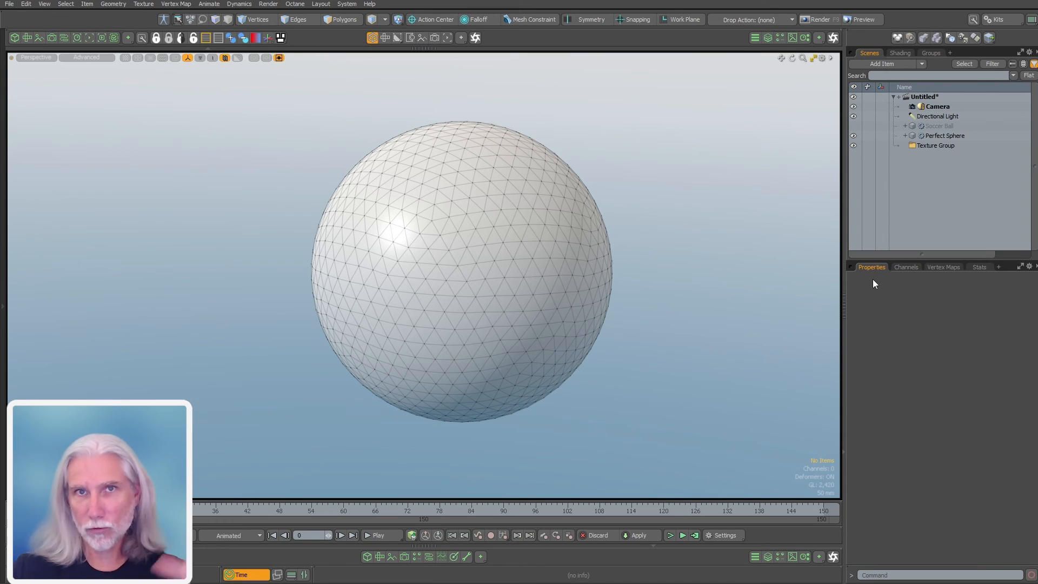
# Add a Push operator to Perfect Sphere with Selection Type set to Polygon
pyautogui.click(926, 135)
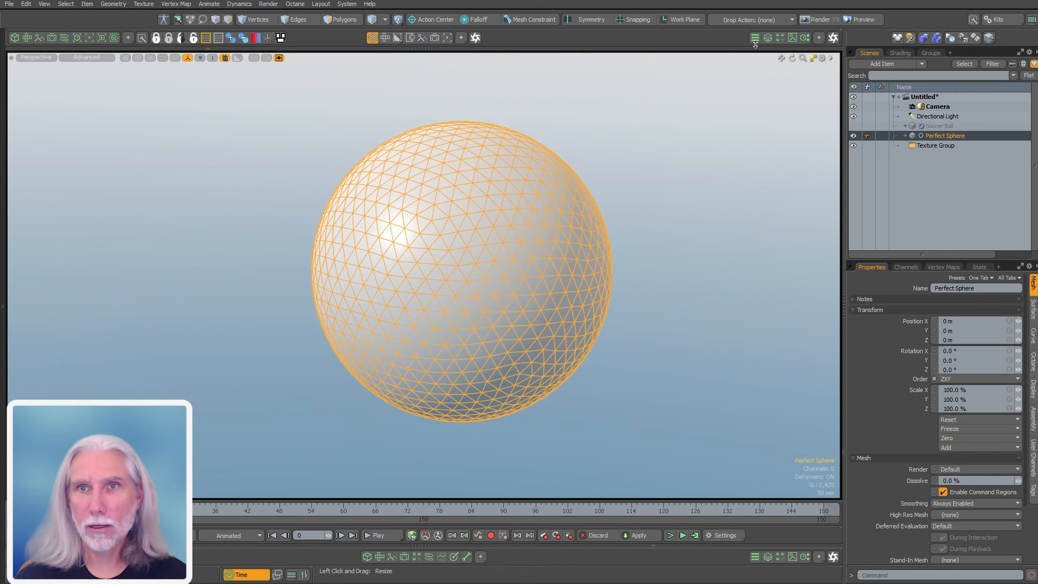
pyautogui.click(831, 58)
pyautogui.click(709, 56)
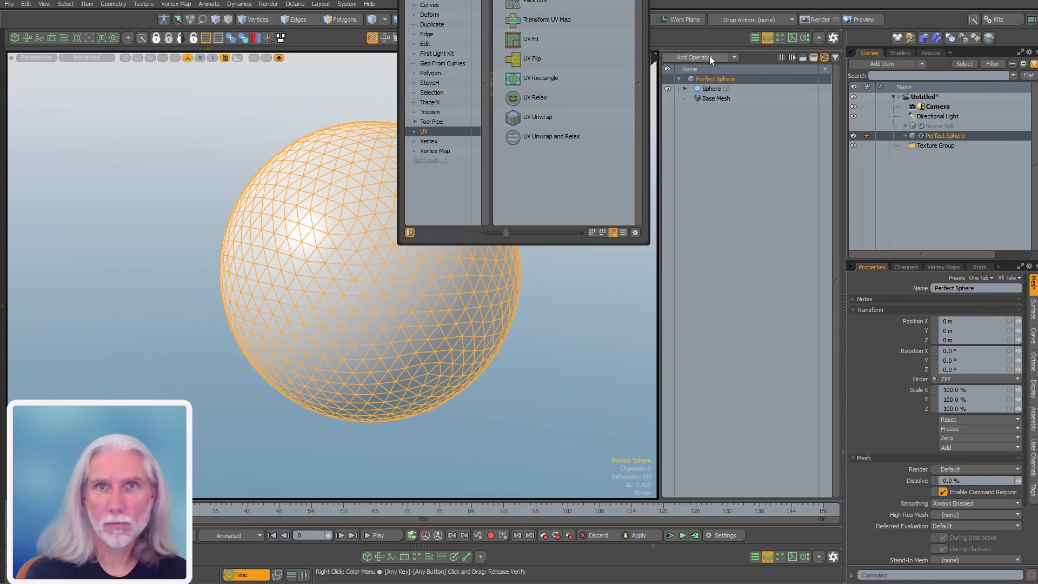
pyautogui.press('Return')
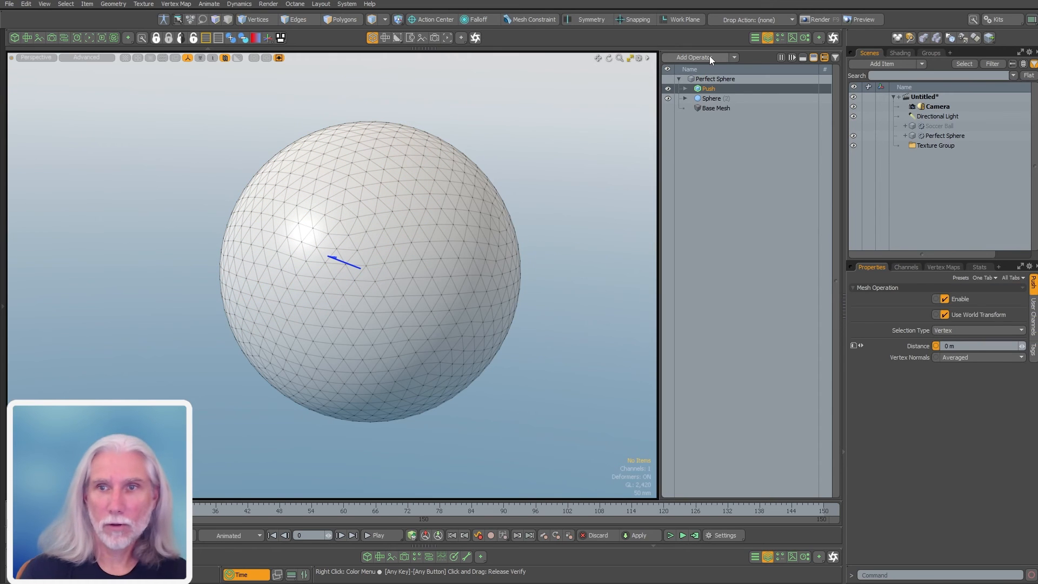
pyautogui.click(958, 327)
pyautogui.click(958, 347)
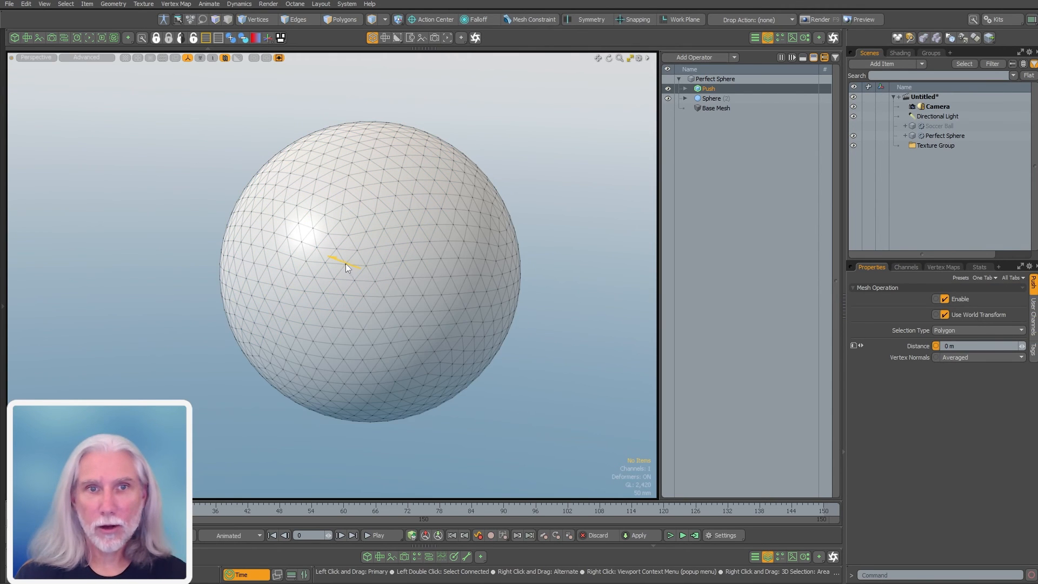
# Test the push, undo it back to 0 m, and open the tool pipe's falloff list
pyautogui.moveTo(328, 256); pyautogui.dragTo(293, 242)
pyautogui.hotkey('ctrl', 'z')
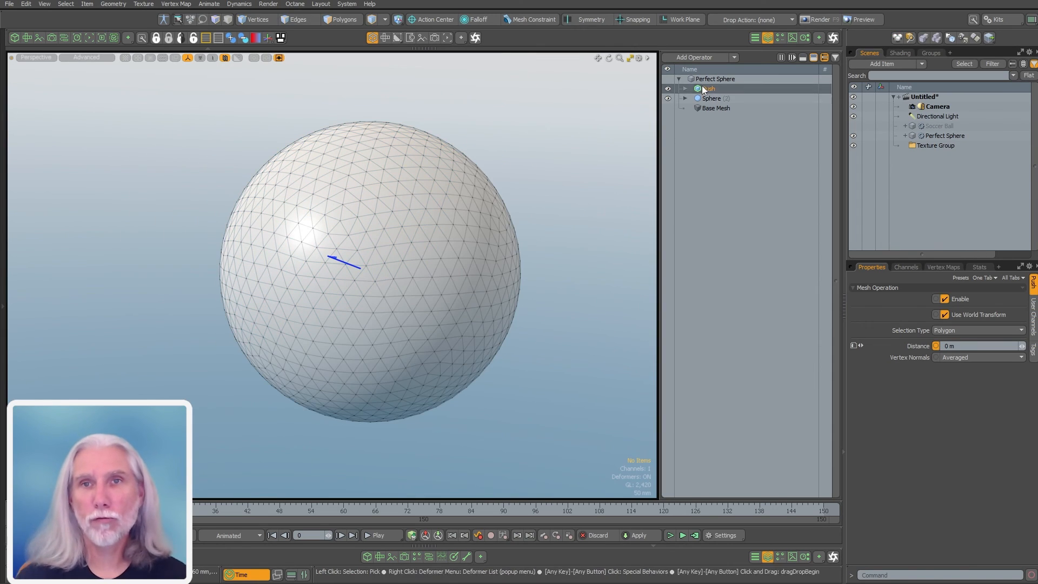
pyautogui.click(685, 88)
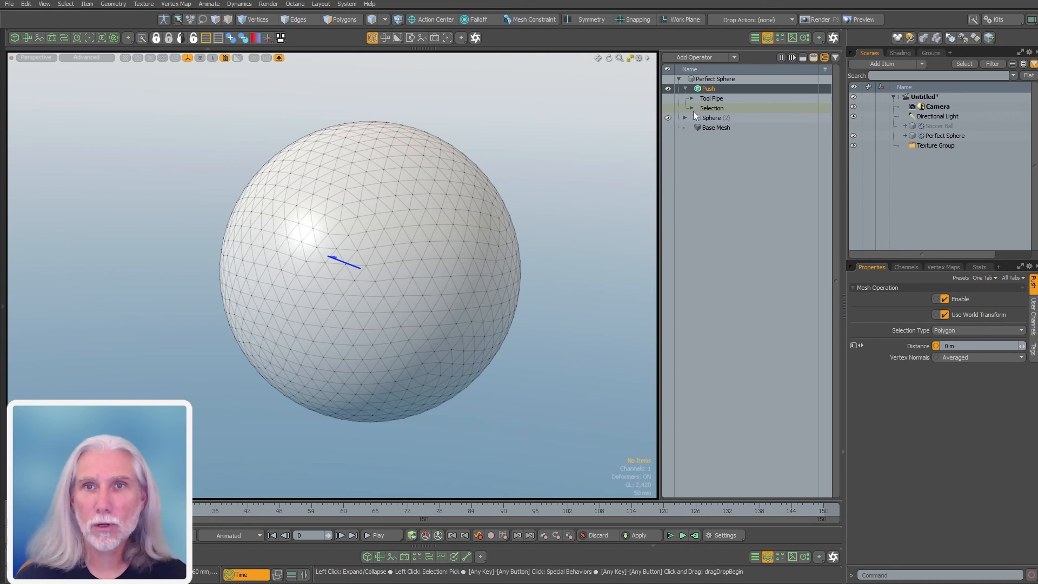
pyautogui.click(691, 98)
pyautogui.click(725, 108)
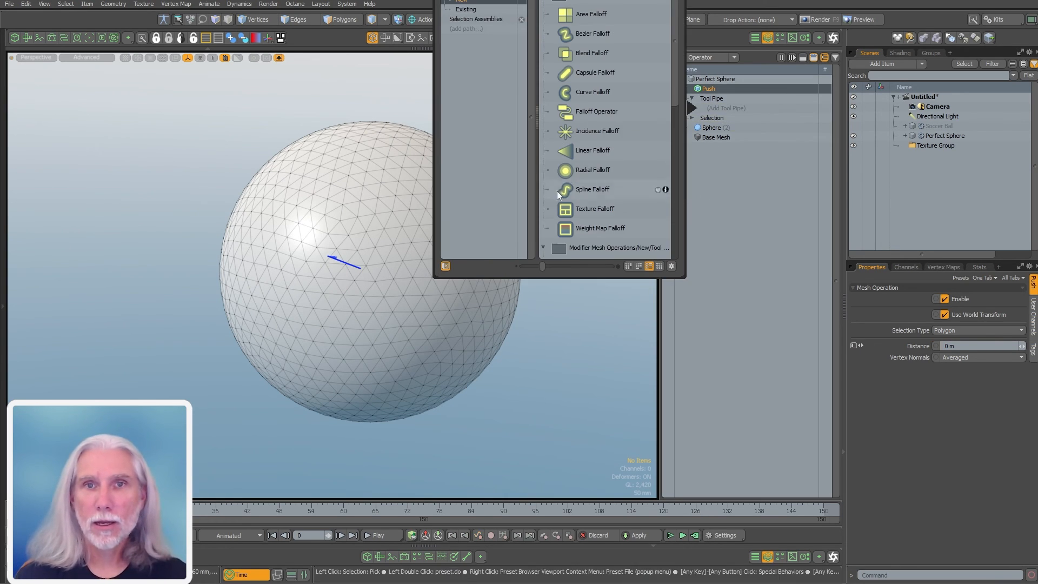
# Add a Texture Falloff to the Push tool pipe and expand its inputs
pyautogui.doubleClick(589, 209)
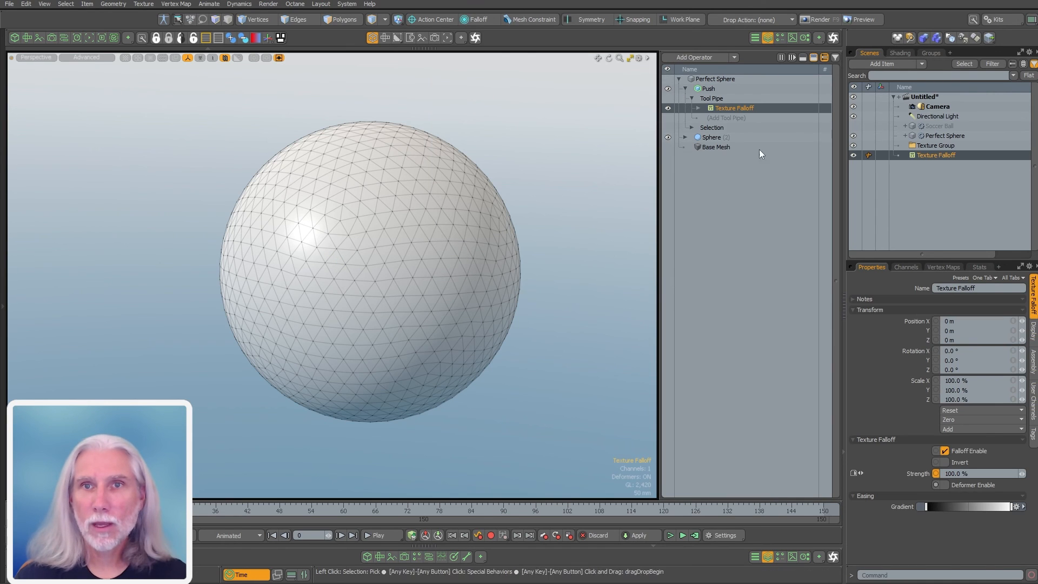
pyautogui.click(698, 109)
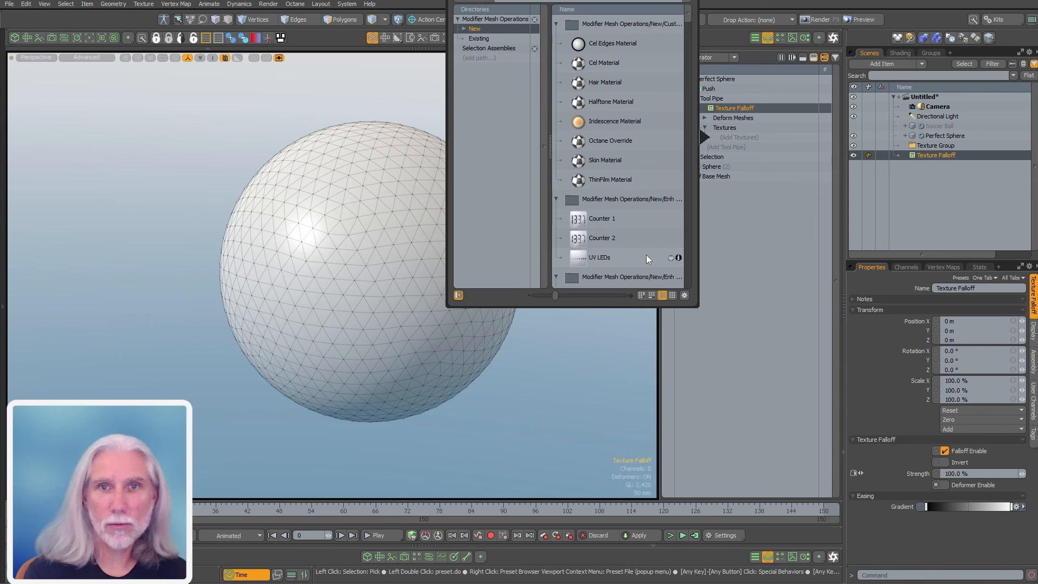
pyautogui.scroll(-5, 646, 255)
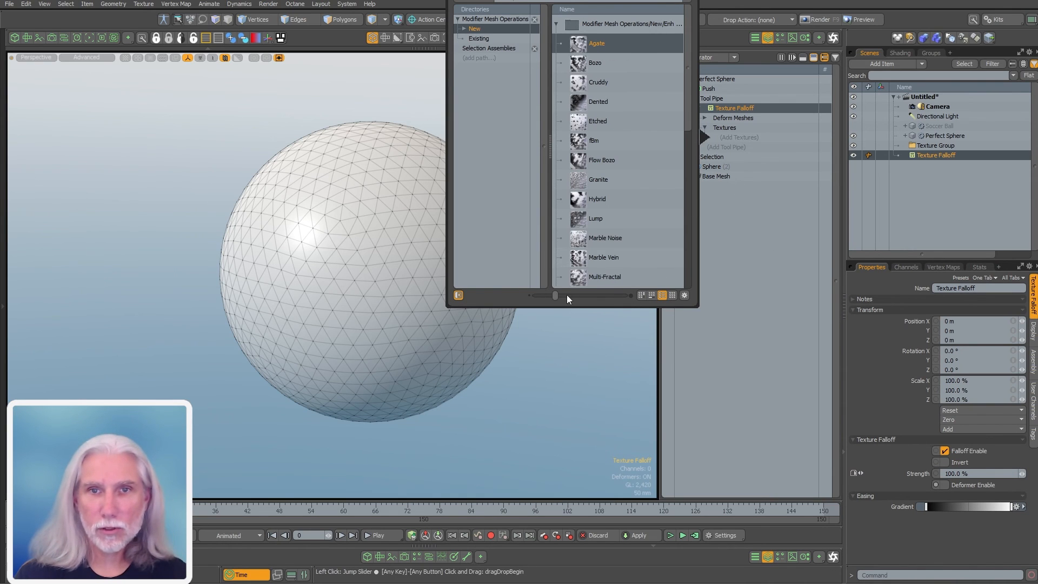
# Pick the Noise texture from the enlarged Textures presets and close the browser
pyautogui.moveTo(567, 296); pyautogui.dragTo(595, 297)
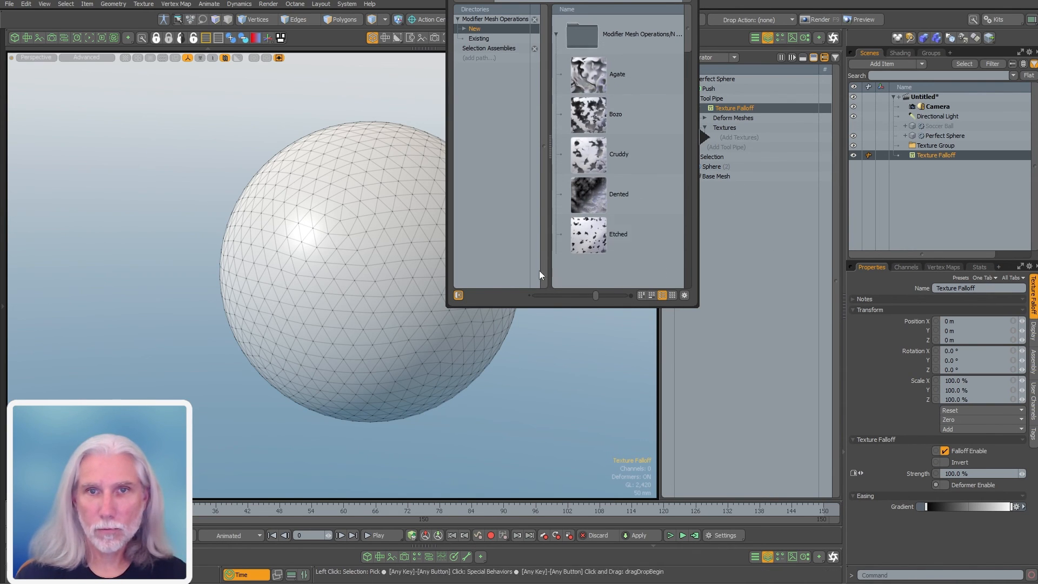
pyautogui.click(605, 295)
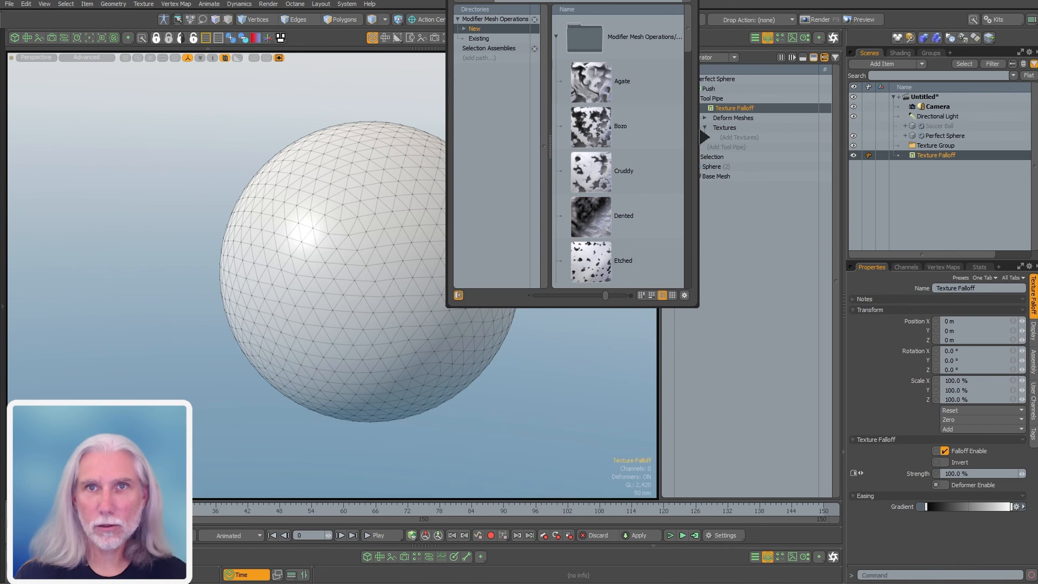
pyautogui.moveTo(597, 0); pyautogui.dragTo(530, 83)
pyautogui.moveTo(620, 156); pyautogui.dragTo(627, 288)
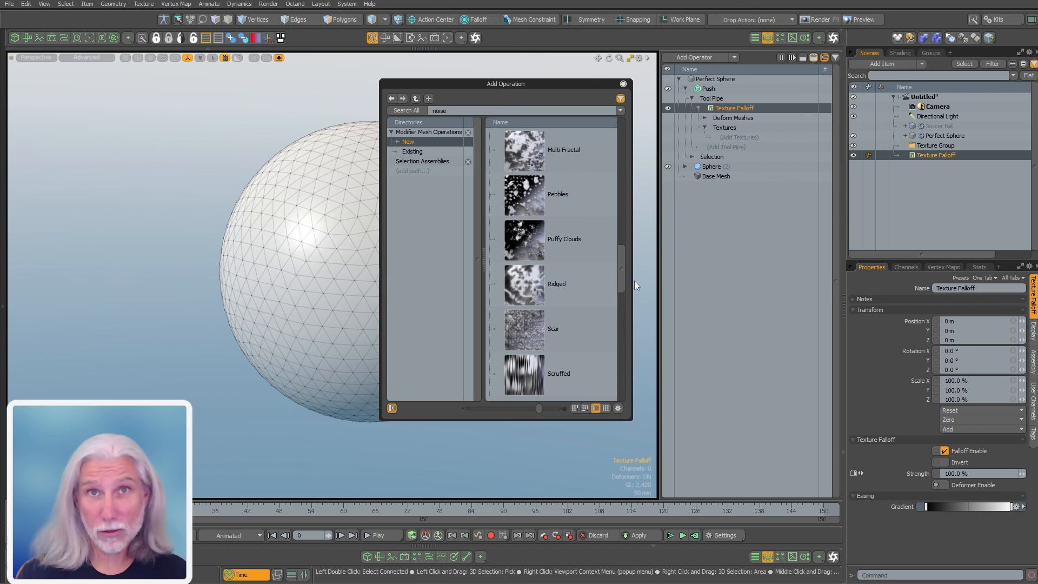
pyautogui.moveTo(622, 281); pyautogui.dragTo(625, 390)
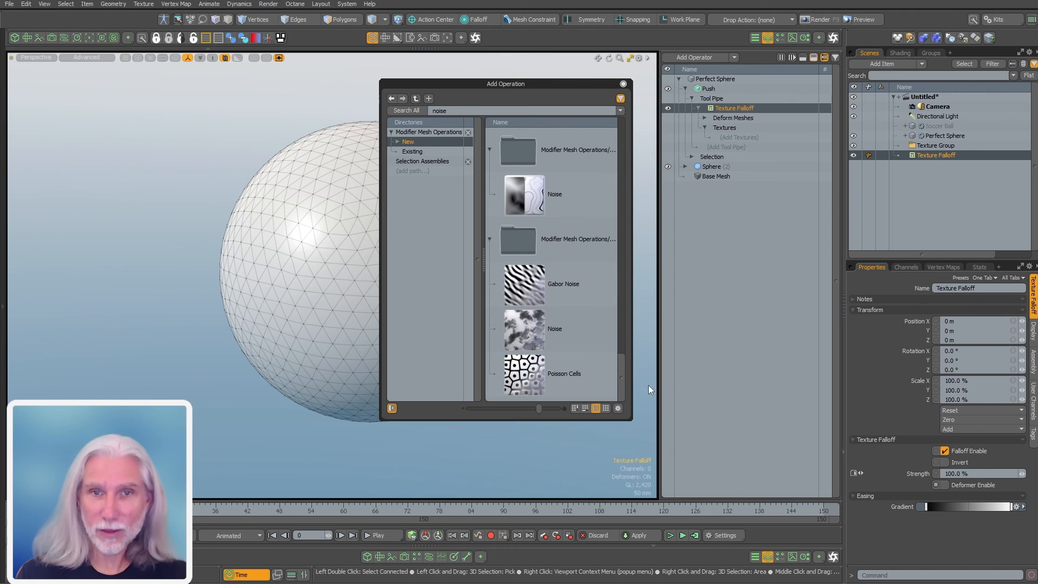
pyautogui.doubleClick(524, 328)
pyautogui.click(623, 85)
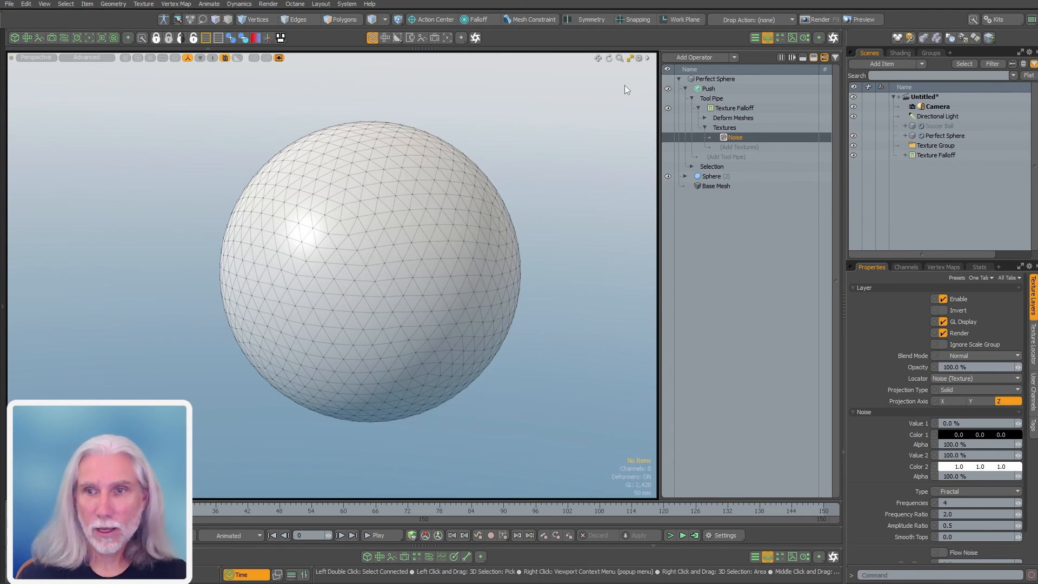
# Set the noise type to Simple and its size to .33 (330 mm)
pyautogui.click(957, 492)
pyautogui.click(961, 483)
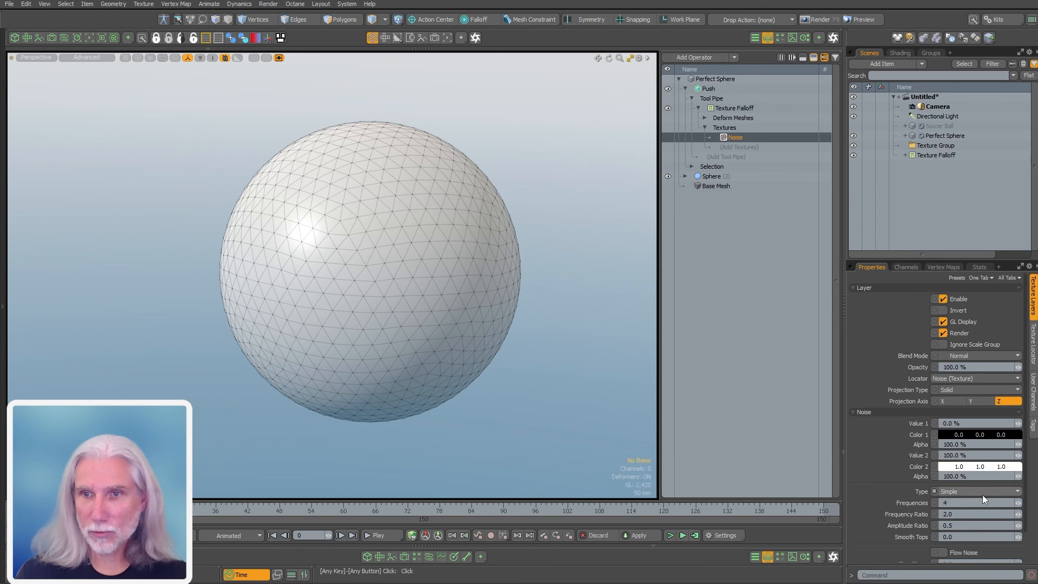
pyautogui.click(1030, 362)
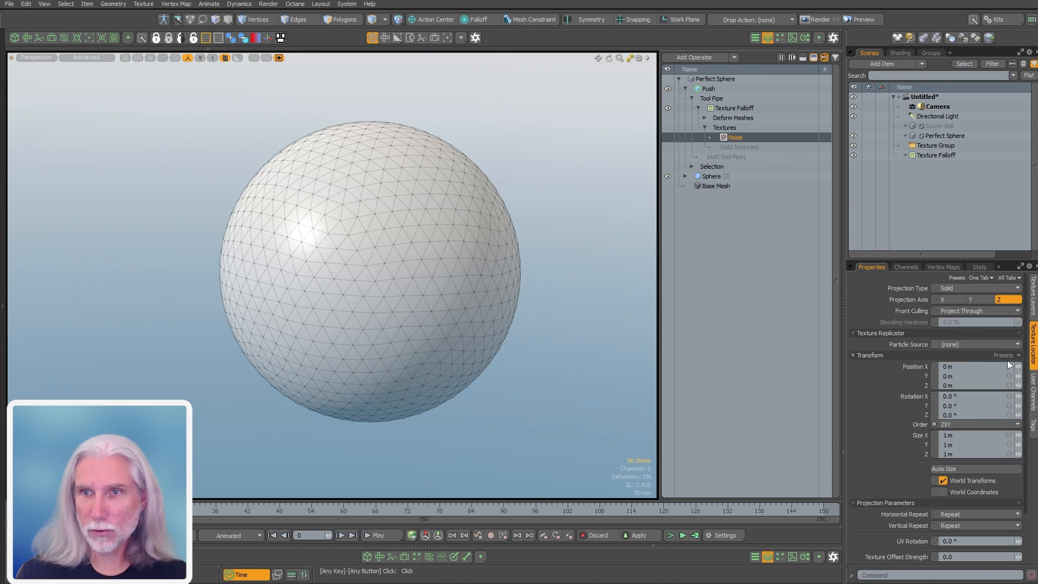
pyautogui.click(961, 435)
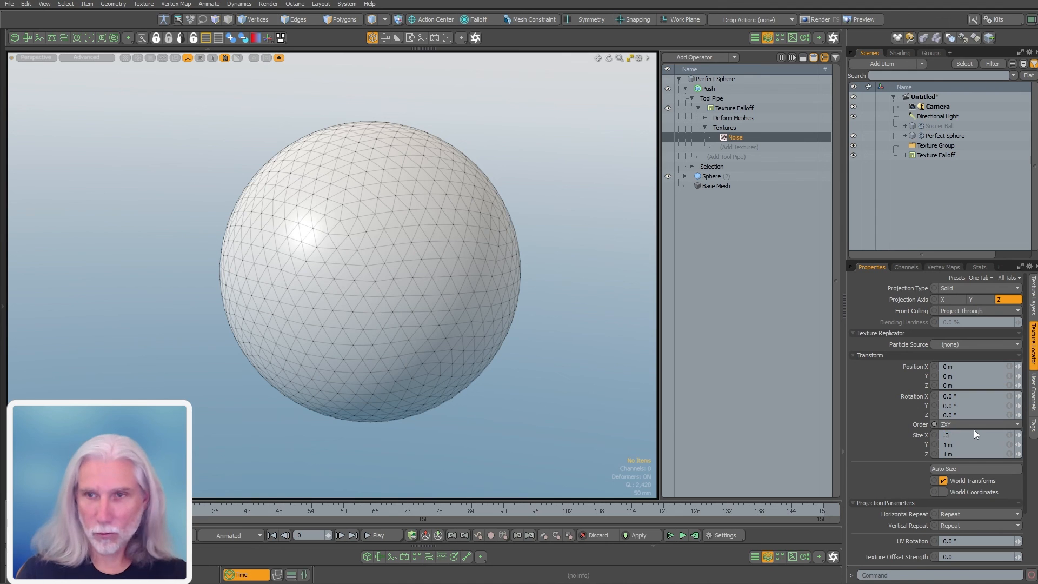
pyautogui.write('.33')
pyautogui.press('Return')
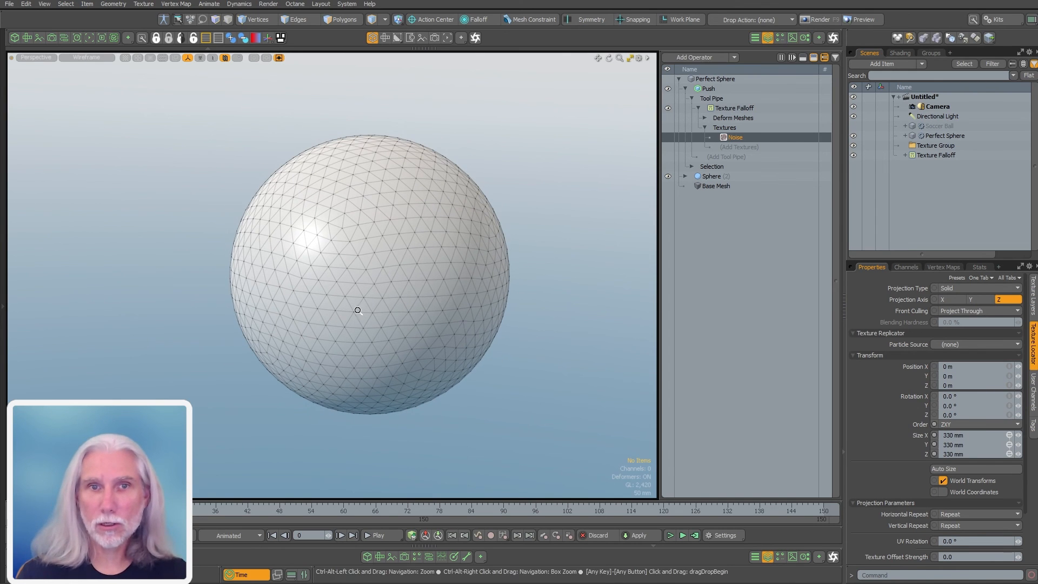
# Push the sphere 134 mm into a lumpy shape, then hide it and show Soccer Ball
pyautogui.click(708, 89)
pyautogui.moveTo(318, 255); pyautogui.dragTo(287, 242)
pyautogui.hotkey('ctrl', 'z')
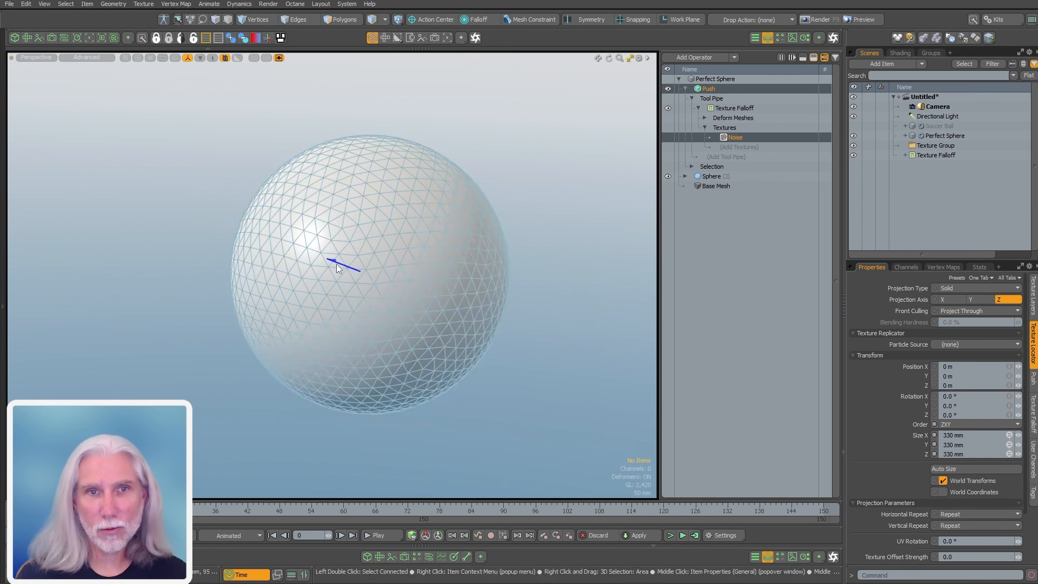
pyautogui.click(336, 264)
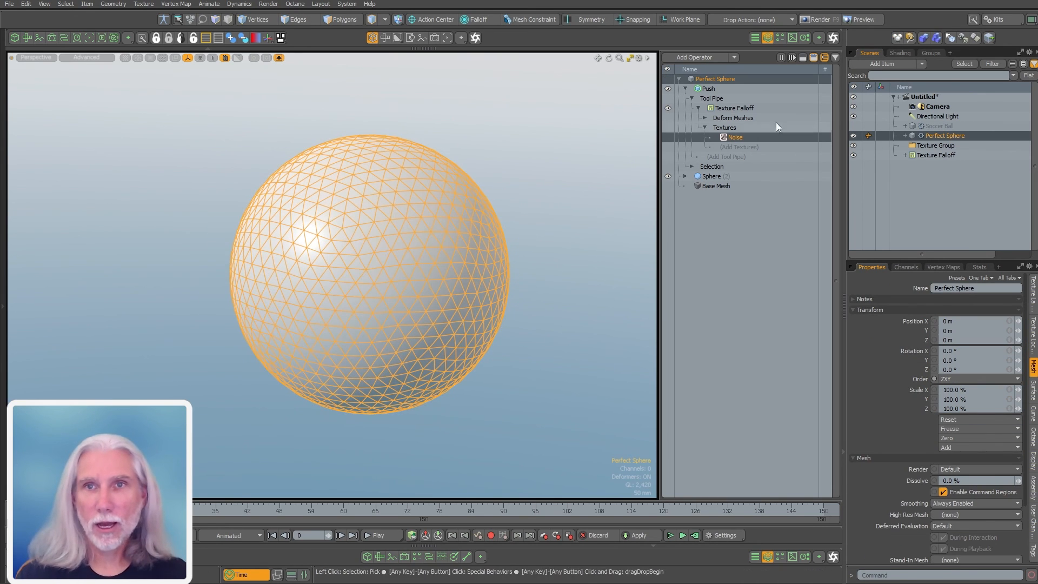
pyautogui.click(717, 88)
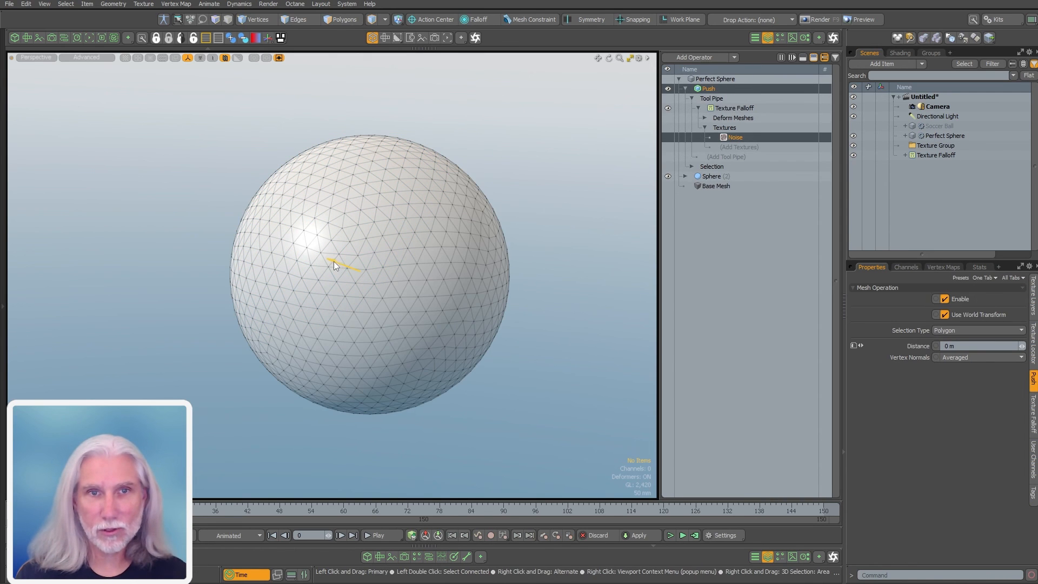
pyautogui.moveTo(333, 261); pyautogui.dragTo(367, 260)
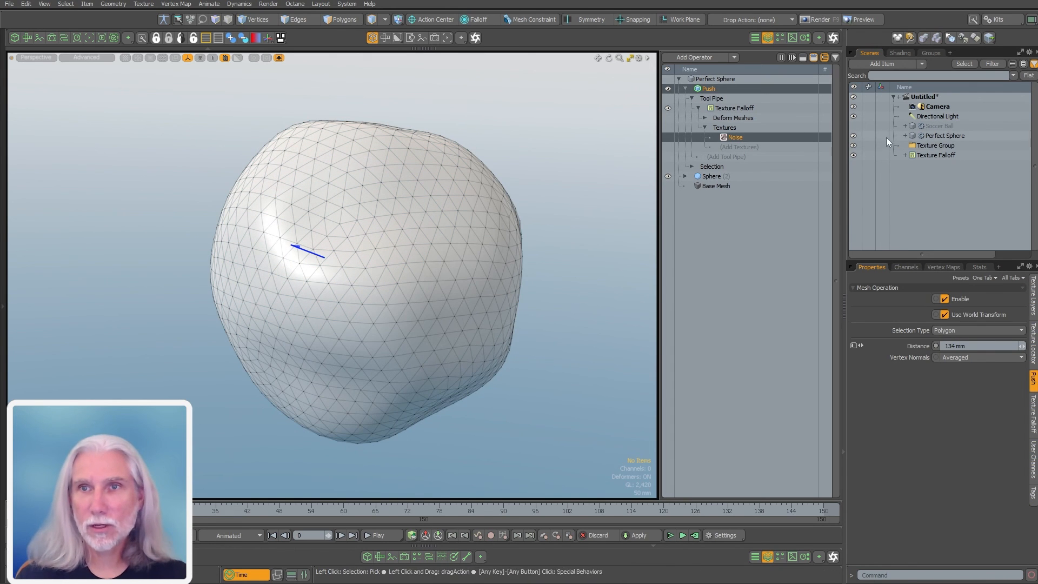
pyautogui.click(853, 136)
pyautogui.click(855, 126)
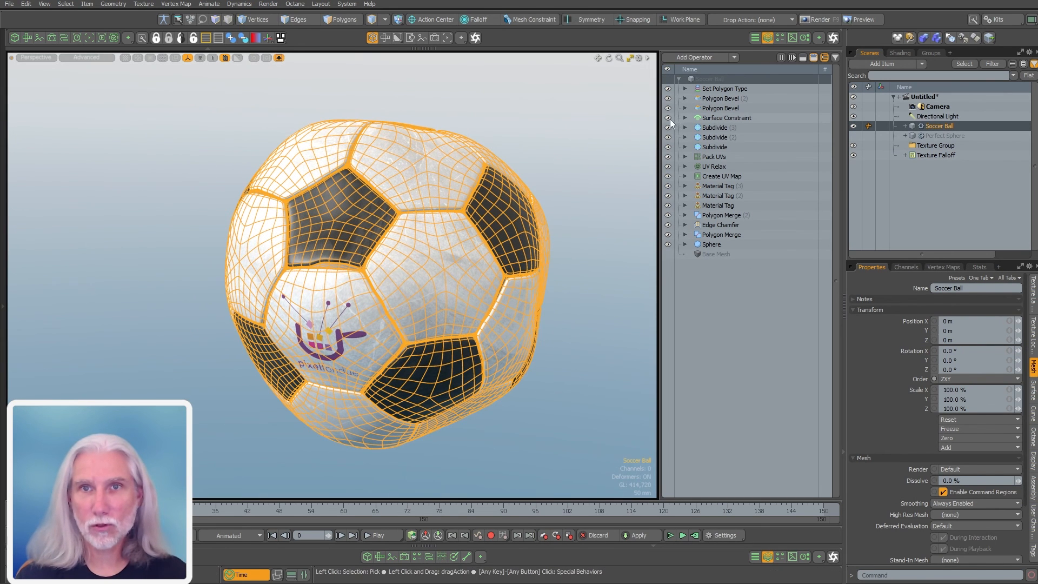
# Toggle the Surface Constraint operation off and back on to compare the ball
pyautogui.click(668, 118)
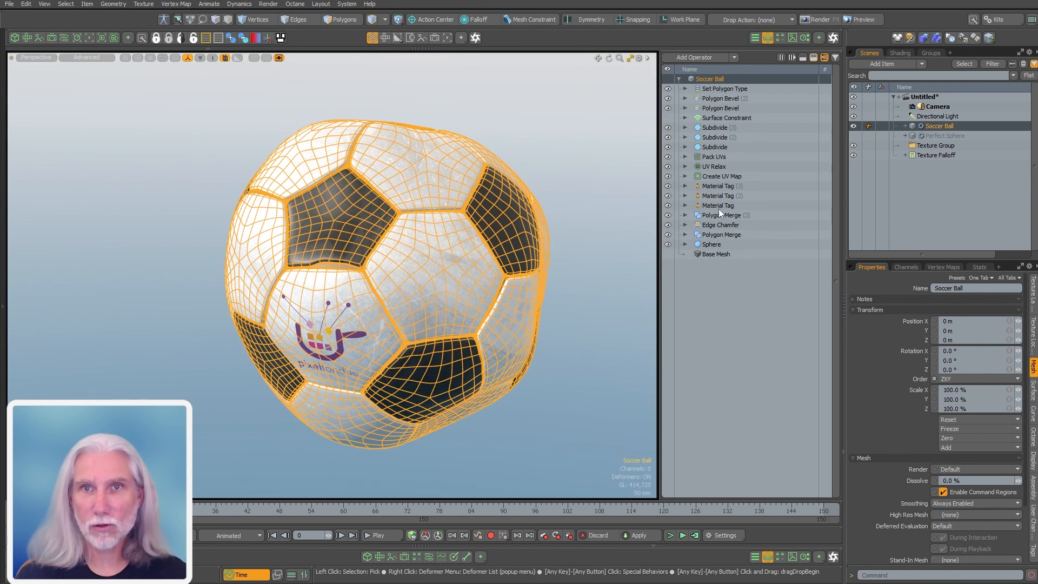
pyautogui.keyDown('alt'); pyautogui.moveTo(514, 230); pyautogui.dragTo(436, 248); pyautogui.keyUp('alt')
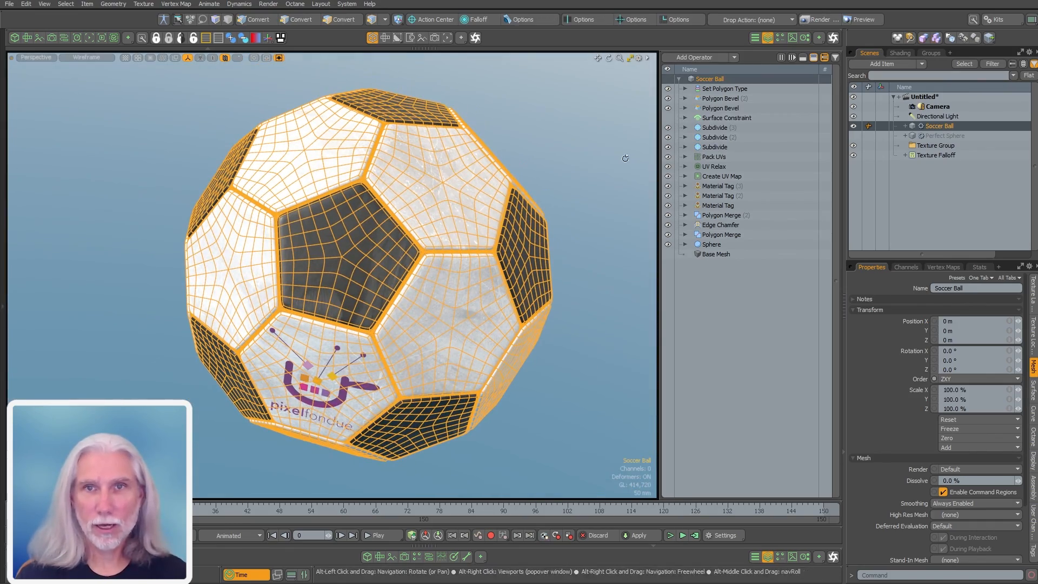
pyautogui.click(668, 118)
pyautogui.keyDown('ctrl'); pyautogui.keyDown('alt'); pyautogui.moveTo(587, 386); pyautogui.dragTo(286, 219); pyautogui.keyUp('alt'); pyautogui.keyUp('ctrl')
pyautogui.keyDown('alt'); pyautogui.keyDown('shift'); pyautogui.moveTo(286, 219); pyautogui.dragTo(363, 254); pyautogui.keyUp('shift'); pyautogui.keyUp('alt')
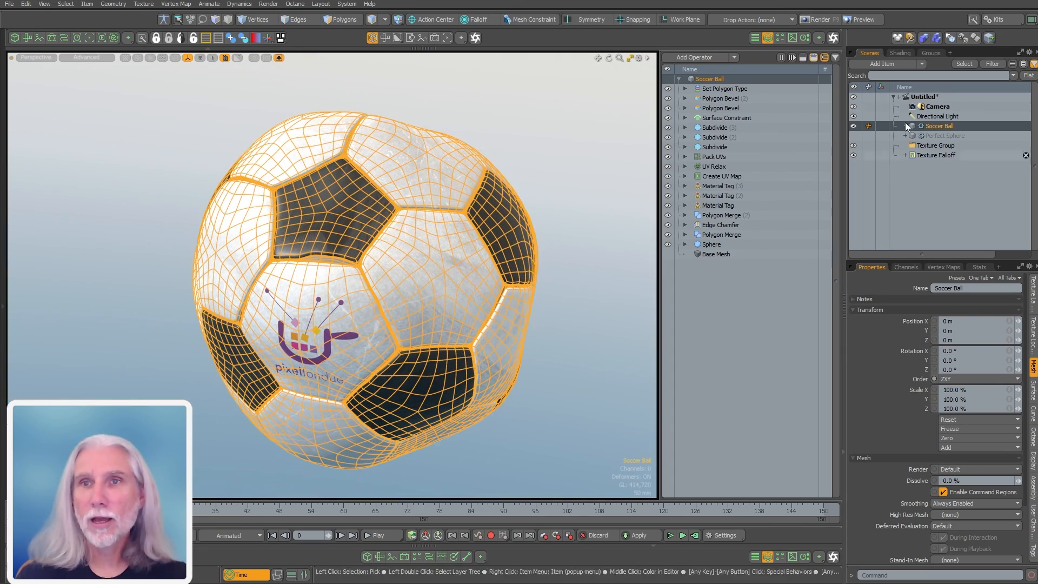
# Select Perfect Sphere's Push operation and drag its Distance down to 129.5 mm
pyautogui.click(943, 136)
pyautogui.click(711, 89)
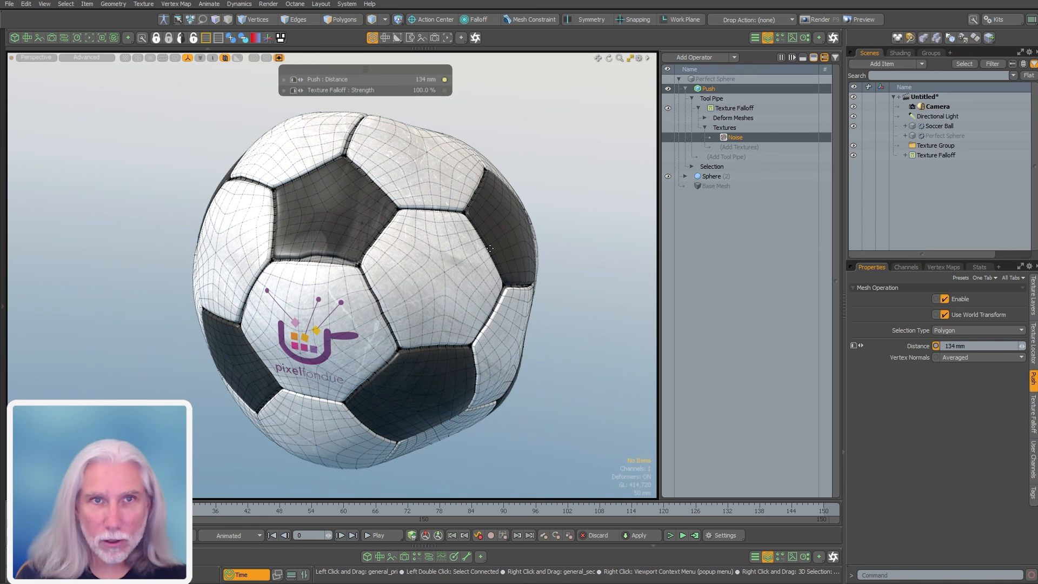
pyautogui.click(708, 89)
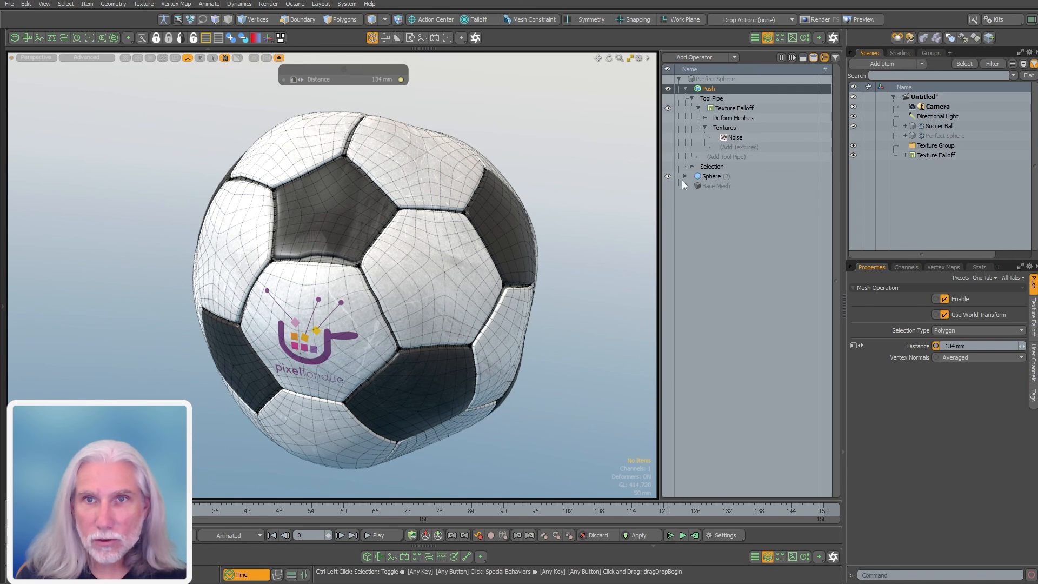
pyautogui.moveTo(346, 276); pyautogui.dragTo(337, 275)
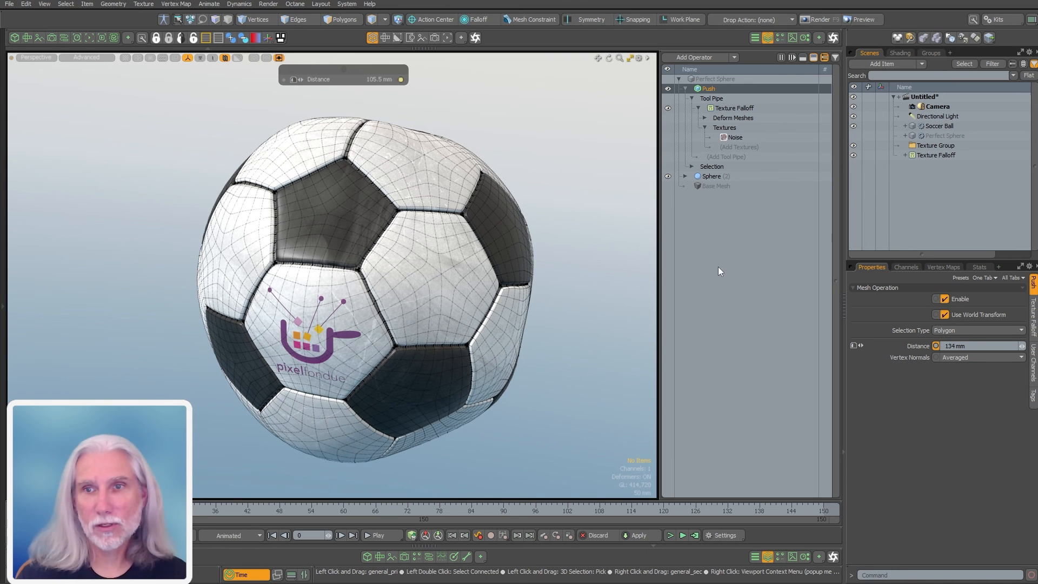
# Set the Push distance to 10 mm and check the ball in Front view
pyautogui.click(991, 348)
pyautogui.write('10')
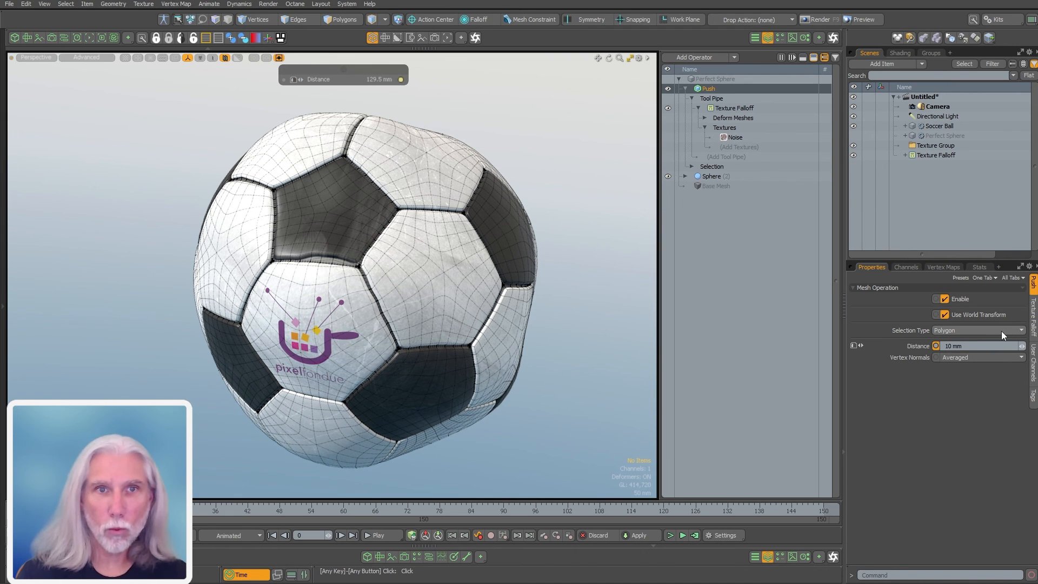
pyautogui.press('Return')
pyautogui.keyDown('alt'); pyautogui.moveTo(490, 320); pyautogui.dragTo(133, 295); pyautogui.keyUp('alt')
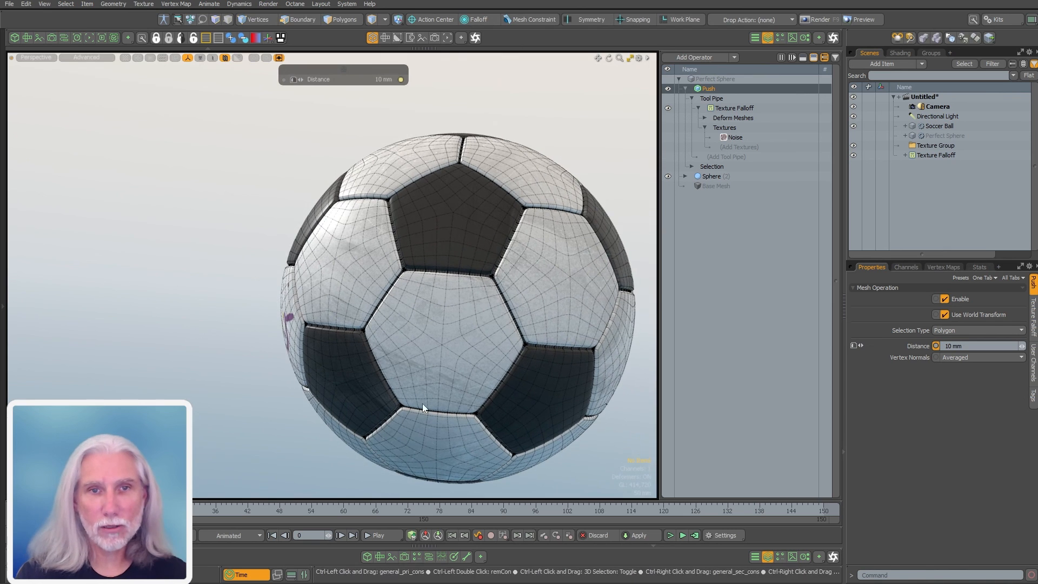
pyautogui.press('KP_2')
pyautogui.keyDown('ctrl'); pyautogui.keyDown('alt'); pyautogui.moveTo(474, 441); pyautogui.dragTo(480, 303); pyautogui.keyUp('alt'); pyautogui.keyUp('ctrl')
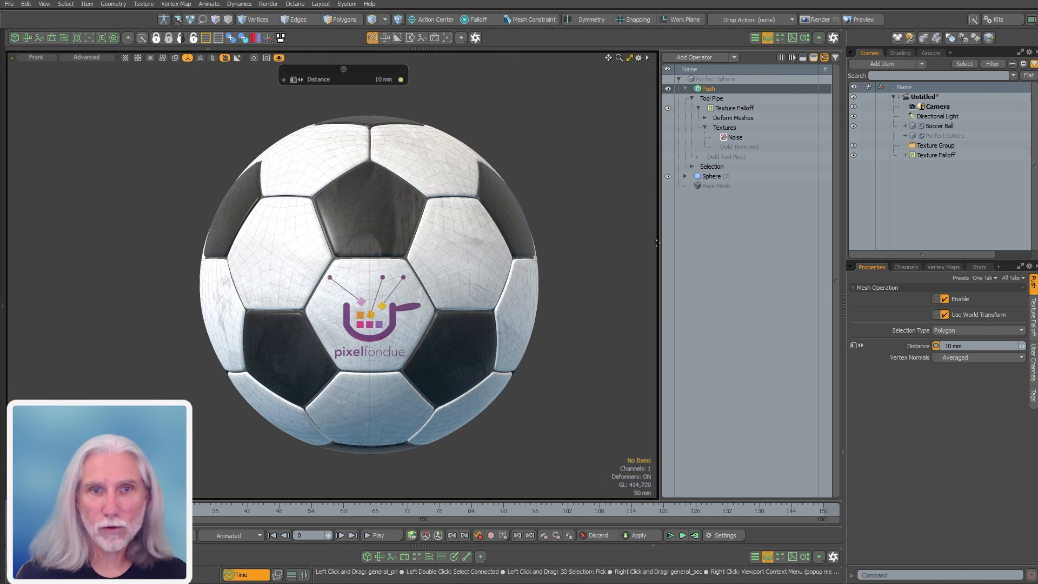
# Change the Push distance to 20 mm and return to Perspective view
pyautogui.click(961, 349)
pyautogui.write('20')
pyautogui.press('Return')
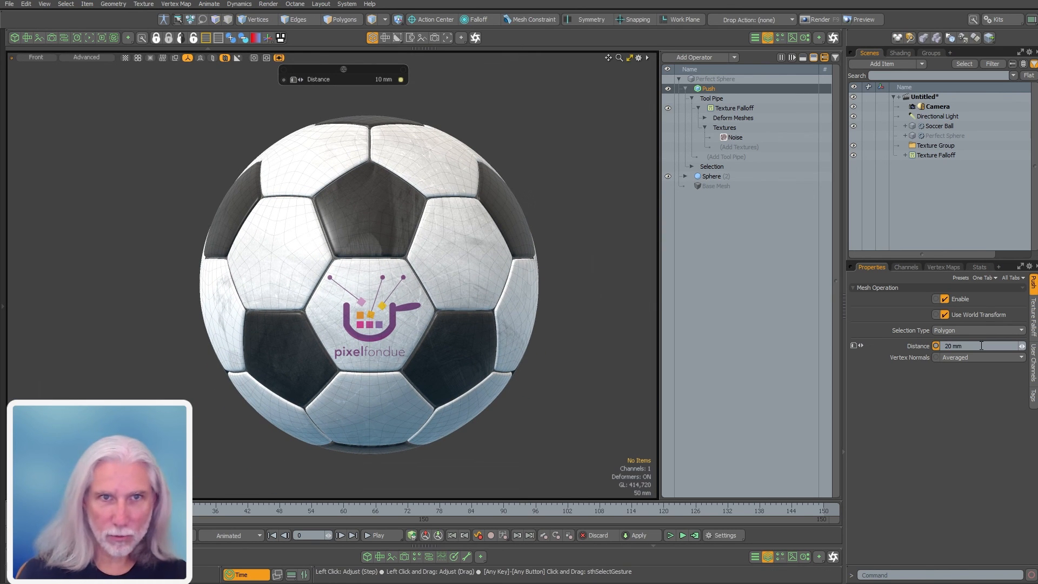
pyautogui.hotkey('ctrl', 'space')
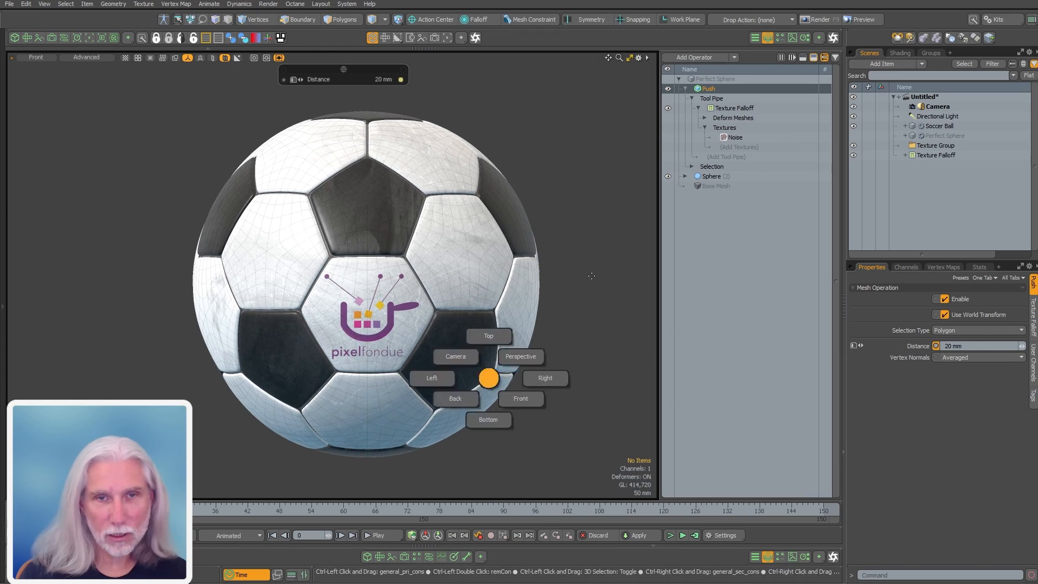
pyautogui.click(521, 356)
# Collapse the Push operation and select the Soccer Ball item
pyautogui.keyDown('alt'); pyautogui.moveTo(475, 276); pyautogui.dragTo(362, 327); pyautogui.keyUp('alt')
pyautogui.moveTo(362, 327)
pyautogui.keyDown('ctrl'); pyautogui.keyDown('alt'); pyautogui.mouseDown()
pyautogui.moveTo(377, 325)
pyautogui.moveTo(367, 326)
pyautogui.mouseUp(); pyautogui.keyUp('alt'); pyautogui.keyUp('ctrl')
pyautogui.keyDown('alt'); pyautogui.keyDown('shift'); pyautogui.moveTo(368, 326); pyautogui.dragTo(338, 319); pyautogui.keyUp('shift'); pyautogui.keyUp('alt')
pyautogui.keyDown('alt'); pyautogui.keyDown('shift'); pyautogui.moveTo(338, 319); pyautogui.dragTo(314, 314); pyautogui.keyUp('shift'); pyautogui.keyUp('alt')
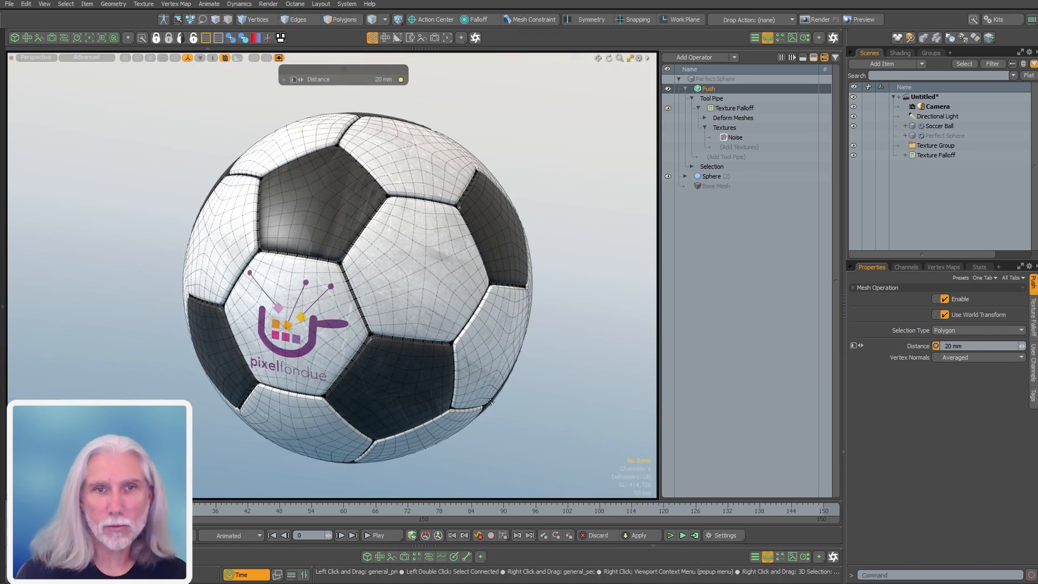
pyautogui.click(686, 89)
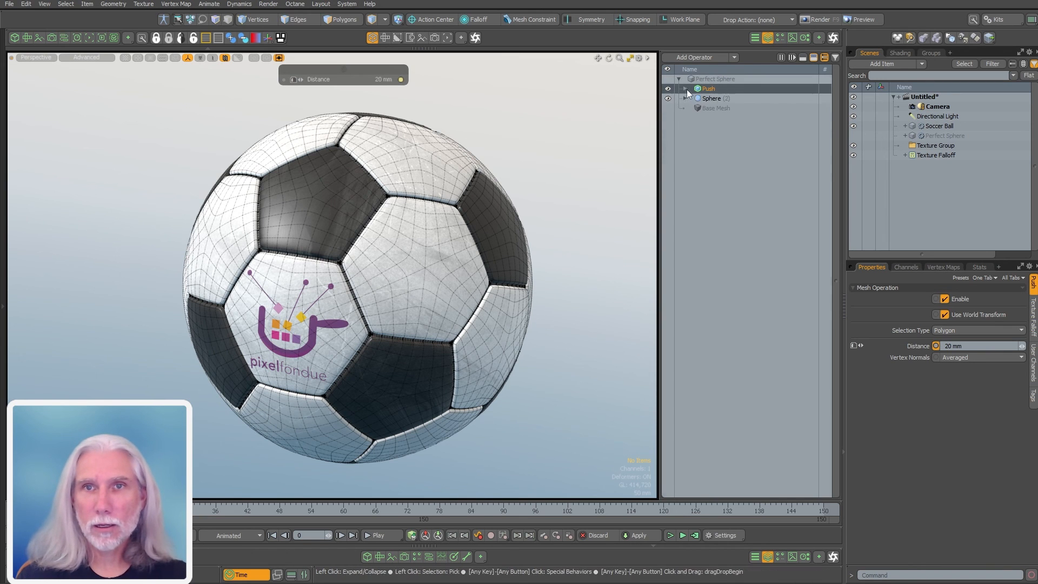
pyautogui.click(938, 126)
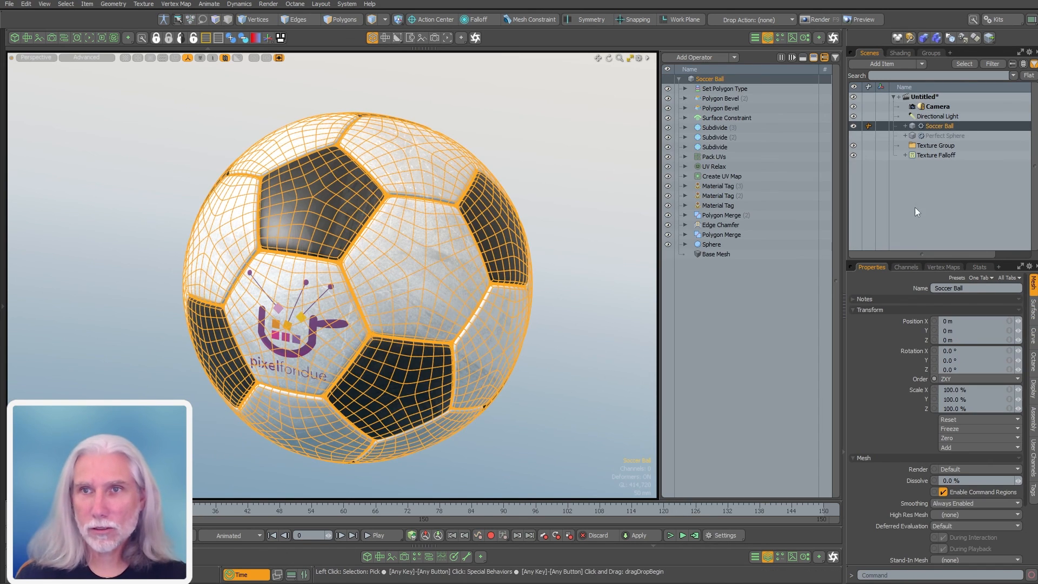
pyautogui.keyDown('alt'); pyautogui.moveTo(519, 274); pyautogui.dragTo(542, 308); pyautogui.keyUp('alt')
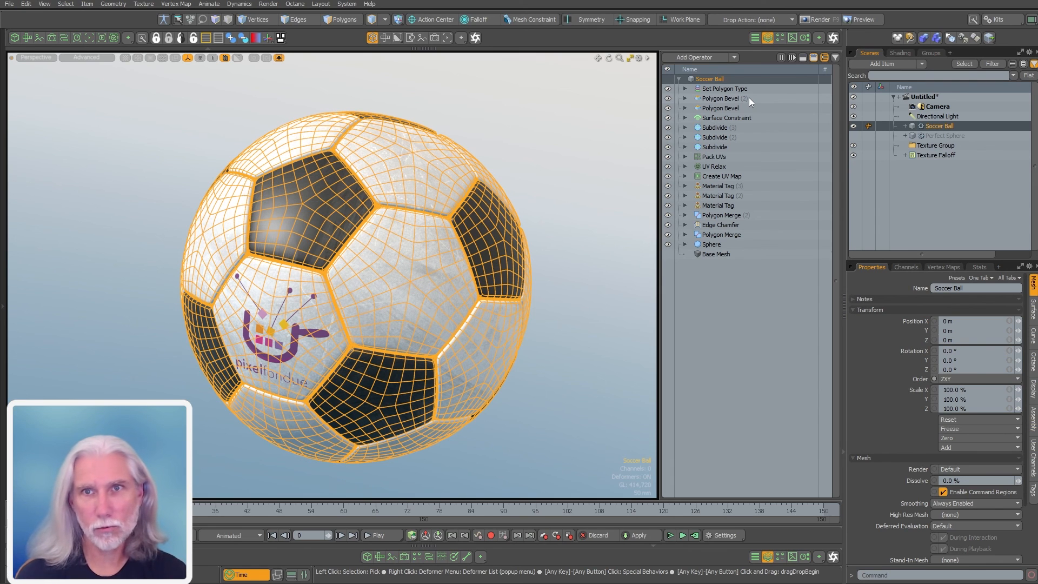
pyautogui.keyDown('alt'); pyautogui.moveTo(513, 439); pyautogui.dragTo(536, 436); pyautogui.keyUp('alt')
pyautogui.click(566, 452)
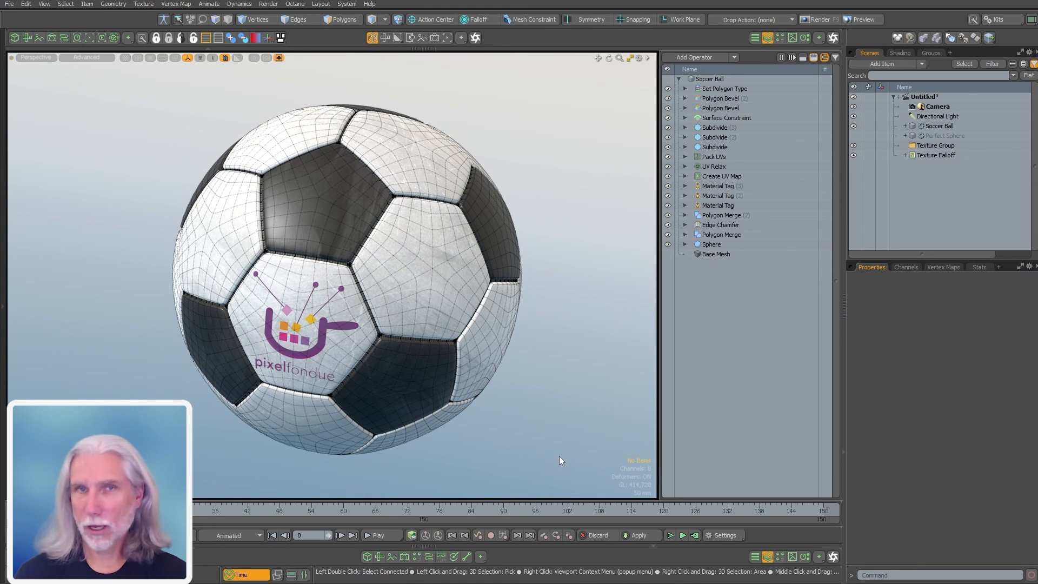